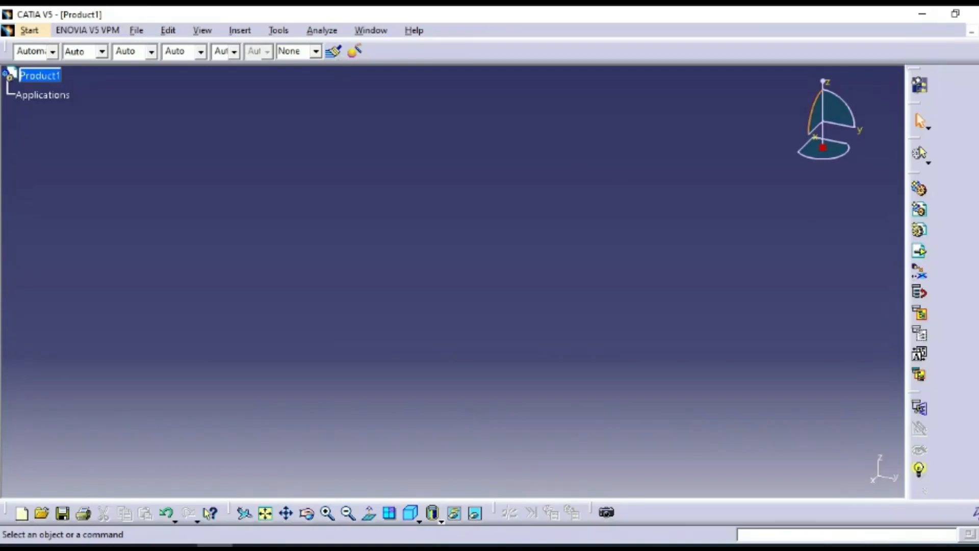
Step: Close the open product document and create a new part named Part1 with hybrid design enabled
left_click(978, 31)
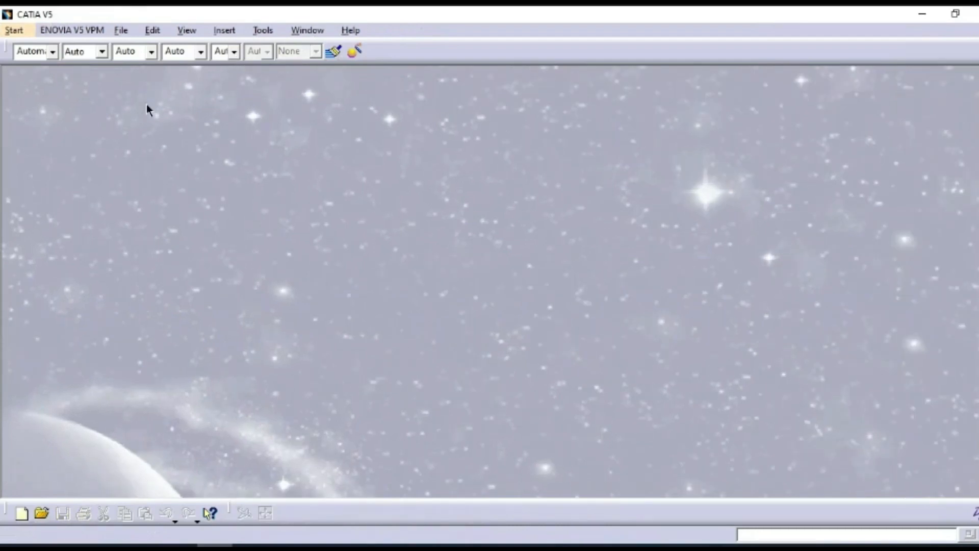
left_click(21, 31)
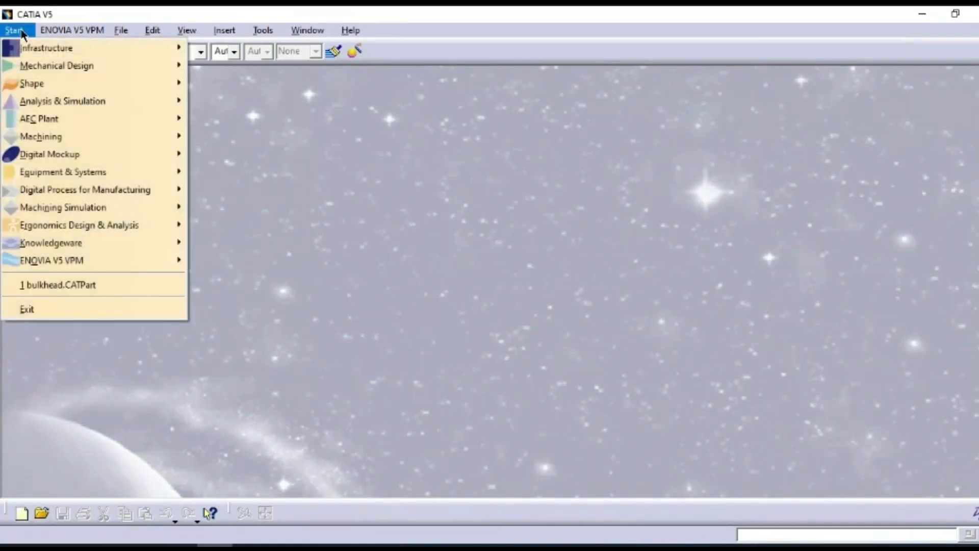
mouse_move(38, 68)
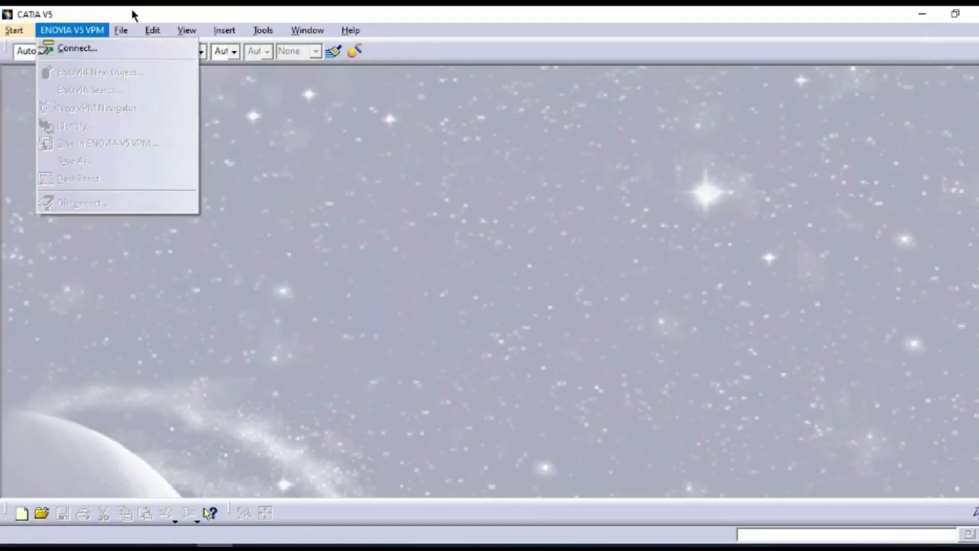
left_click(14, 30)
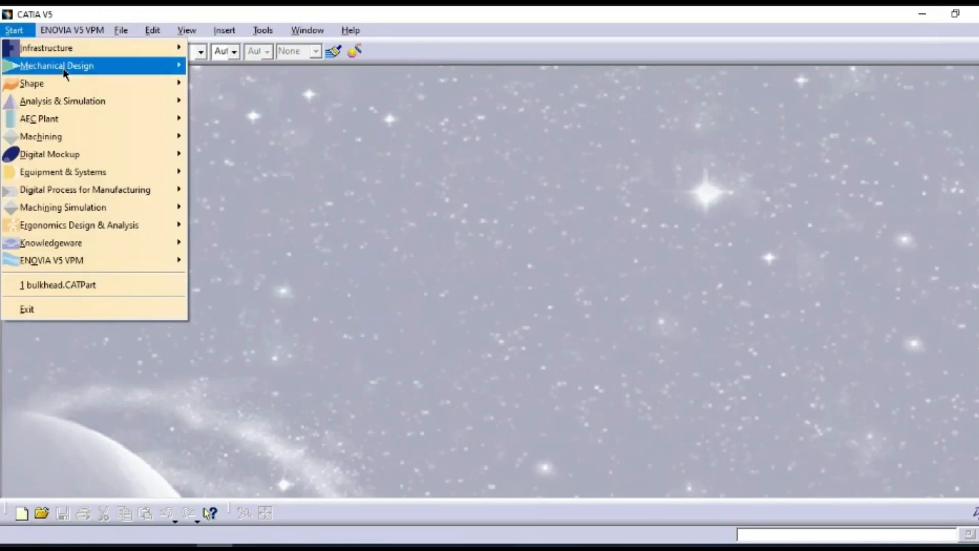
left_click(229, 83)
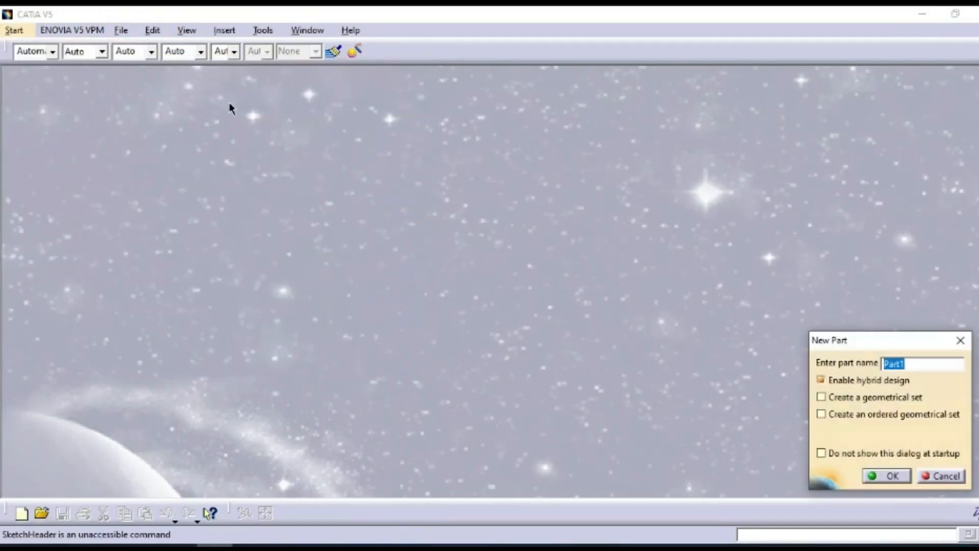
left_click(891, 476)
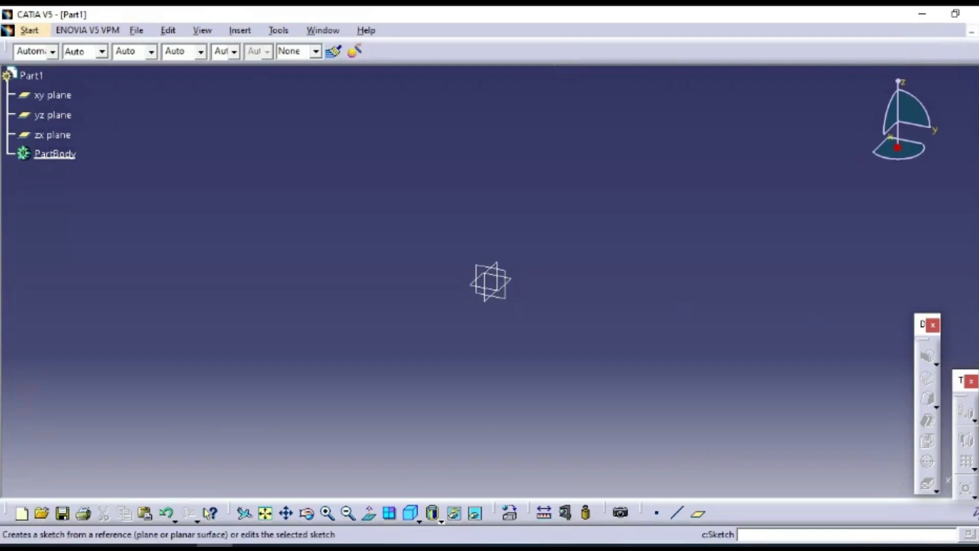
Step: Float the Sketcher toolbar in the drawing area and start a sketch on the yz plane
left_click_drag(963, 112, 822, 108)
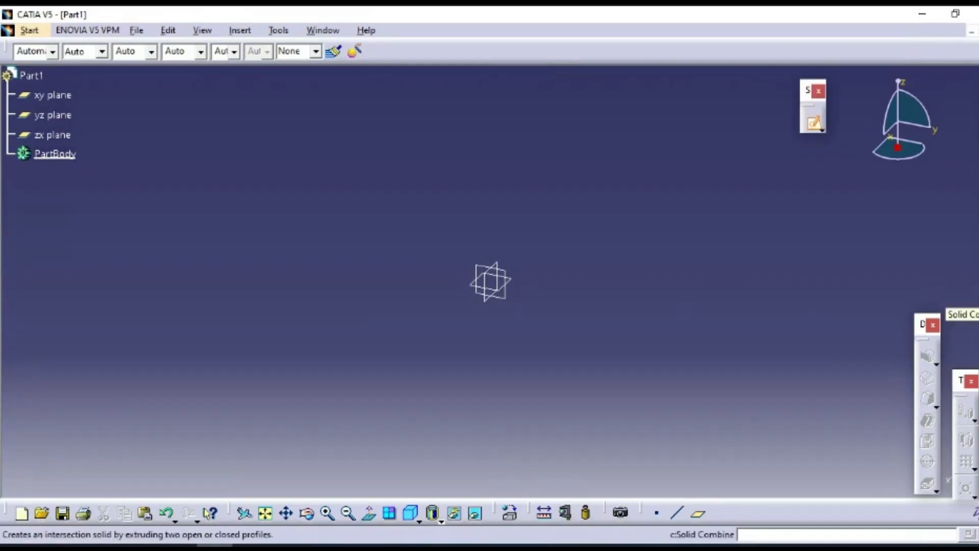
left_click(814, 126)
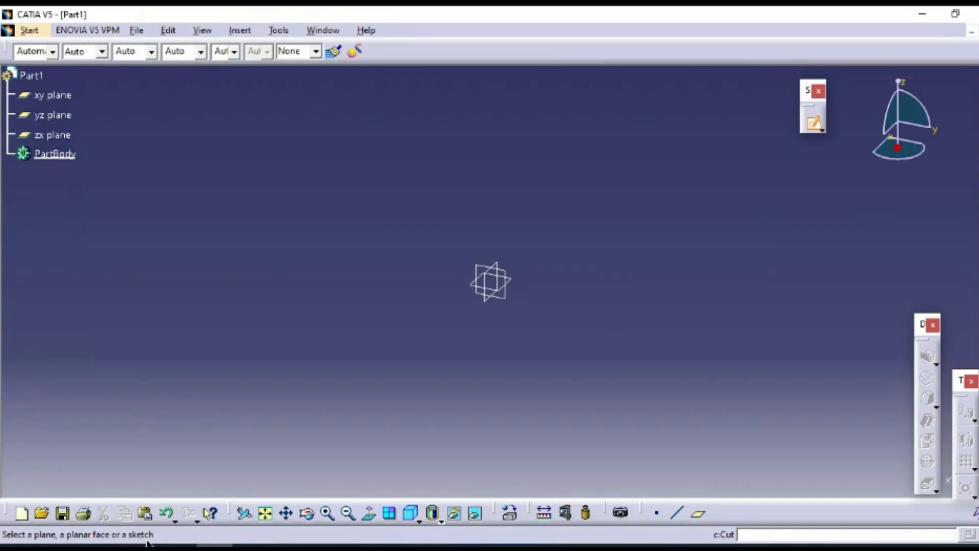
left_click(814, 124)
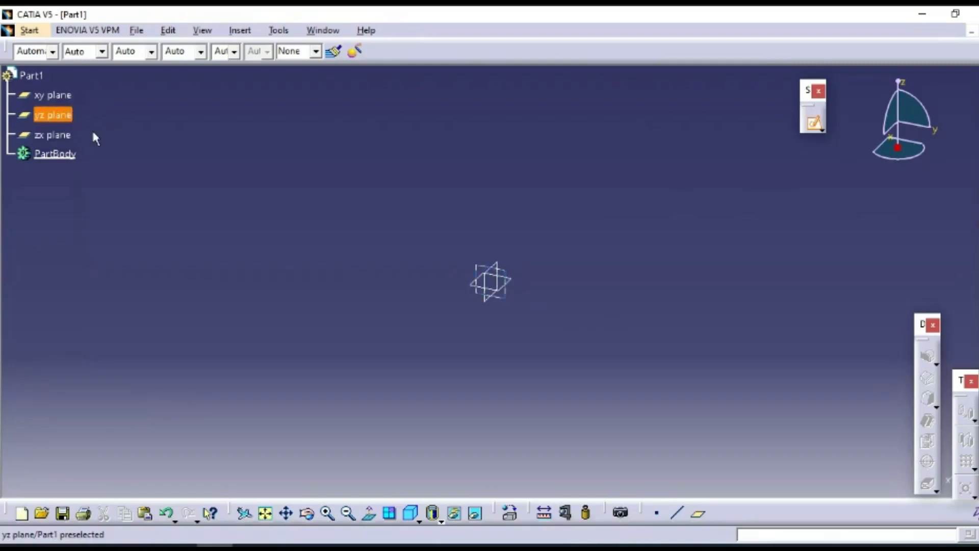
left_click(56, 116)
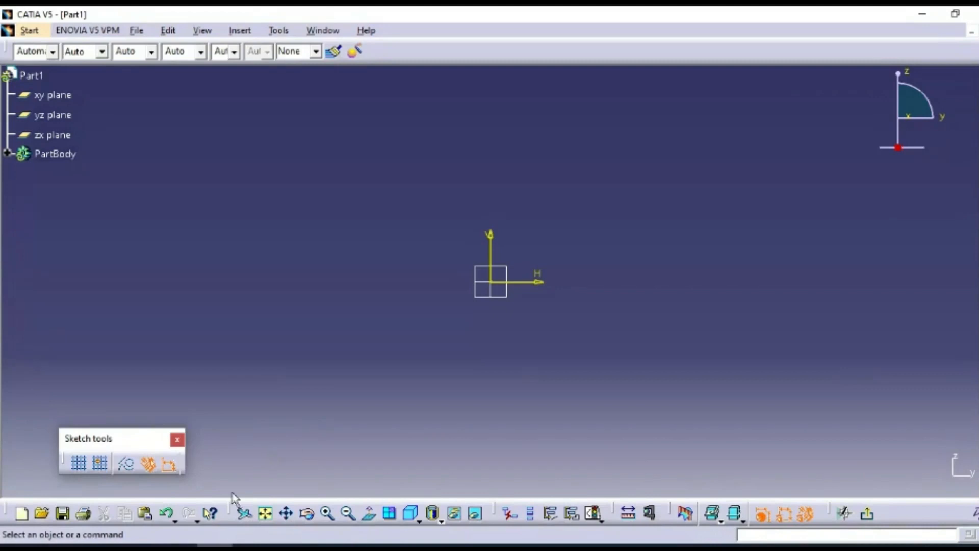
Step: Float the View, Profile, Operation, Constraint and Workbench toolbars in a row above the sketch axes, and stack Visualization beneath Sketch tools
left_click_drag(194, 285, 91, 102)
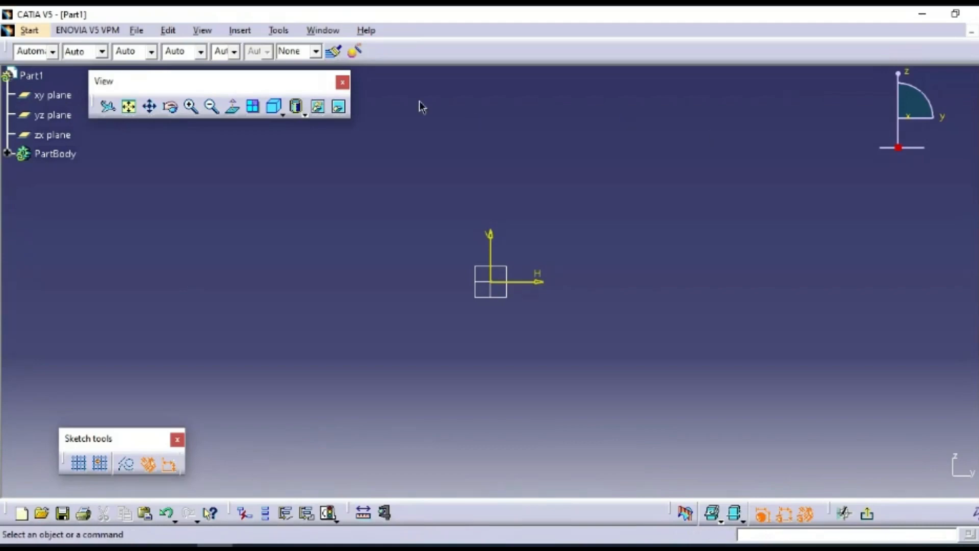
left_click_drag(366, 94, 373, 100)
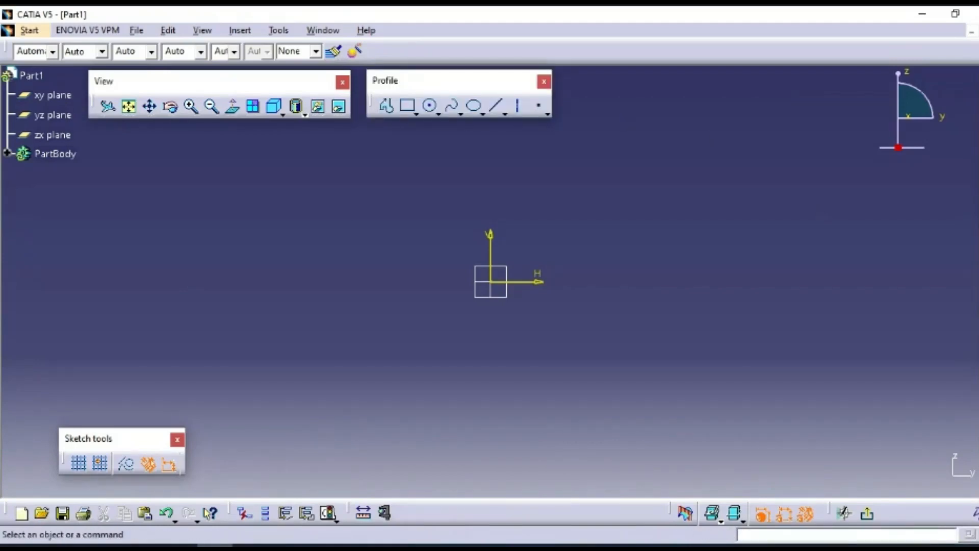
left_click_drag(975, 346, 679, 250)
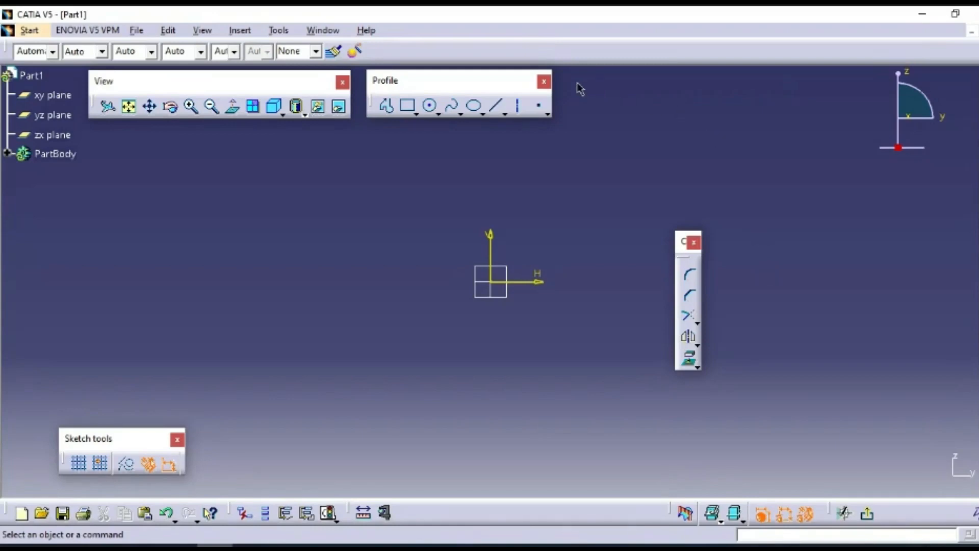
left_click_drag(579, 88, 577, 84)
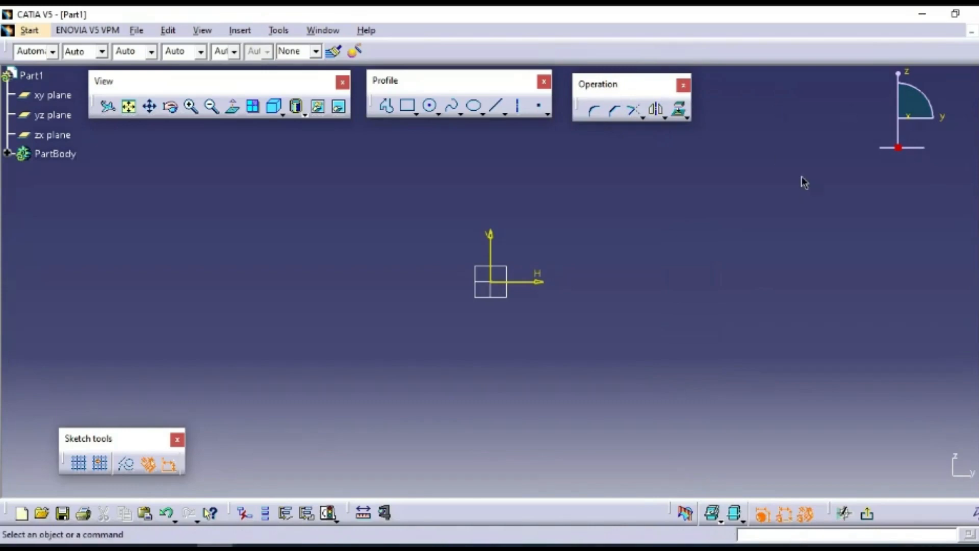
mouse_move(793, 165)
left_mouse_down()
mouse_move(733, 102)
mouse_move(711, 94)
left_mouse_up()
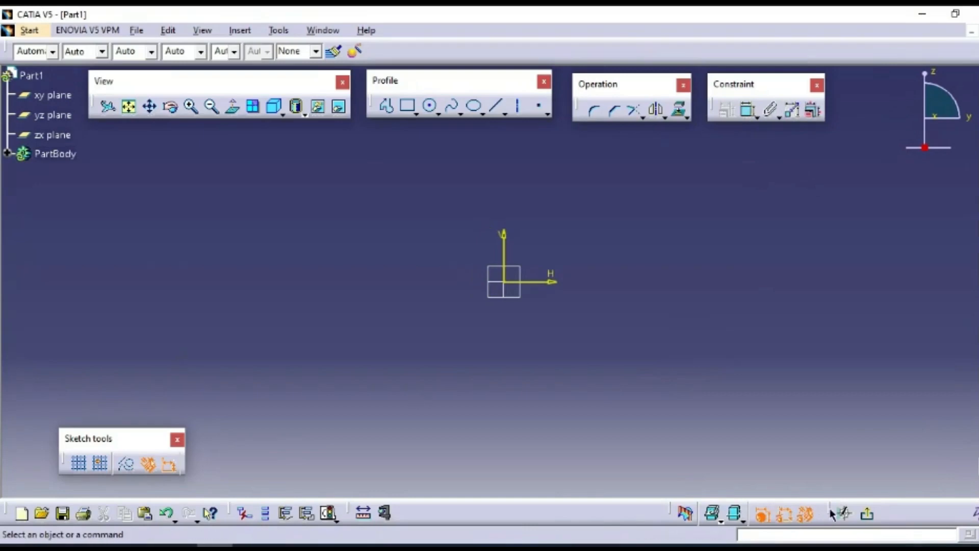
left_click_drag(853, 161, 850, 102)
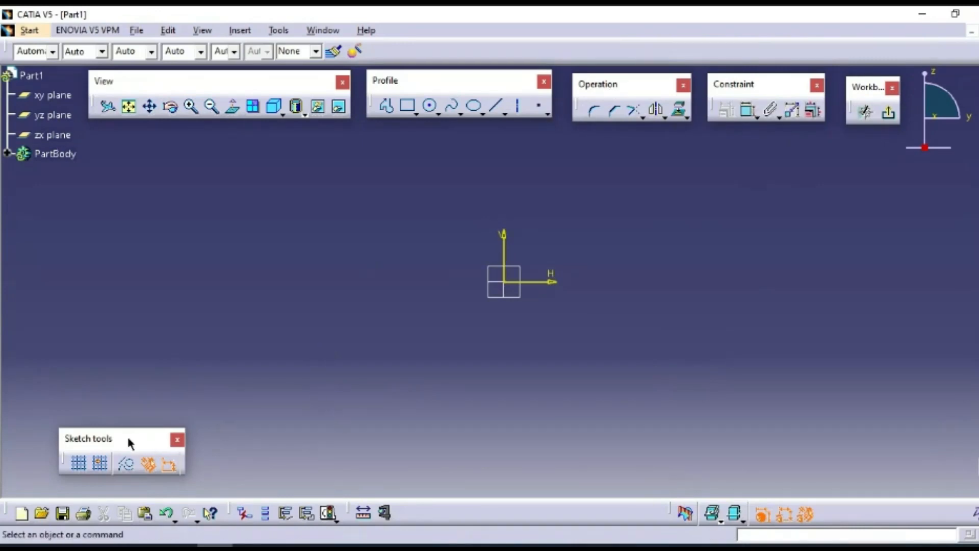
left_click_drag(128, 441, 90, 409)
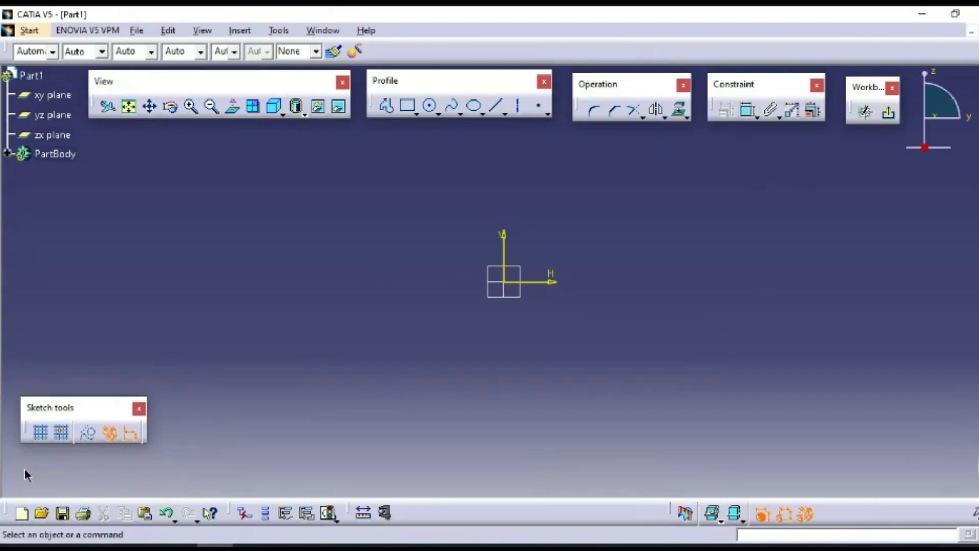
left_click_drag(27, 477, 28, 478)
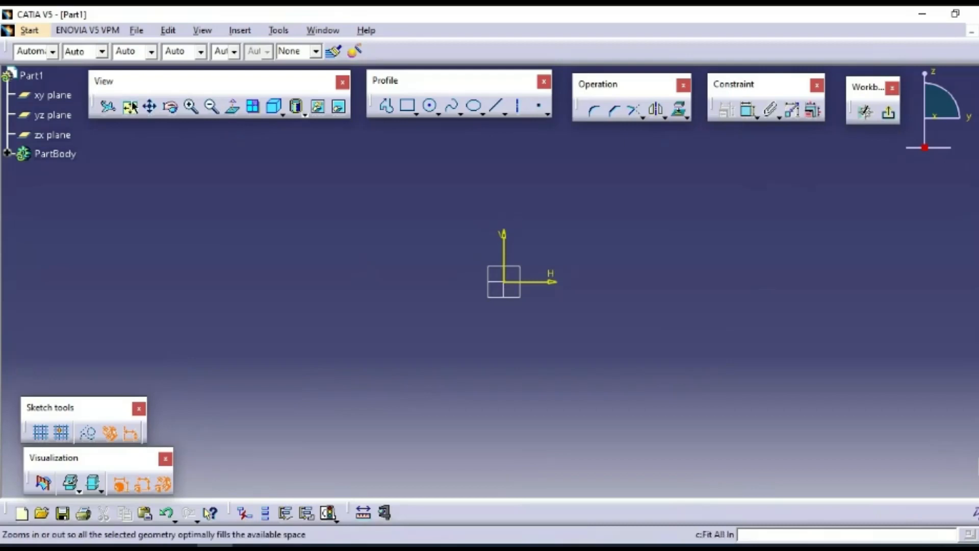
Step: Draw an open profile of a horizontal line, a rising line, a tangent arc, a descending line and a horizontal line about 124 mm long
left_click(387, 107)
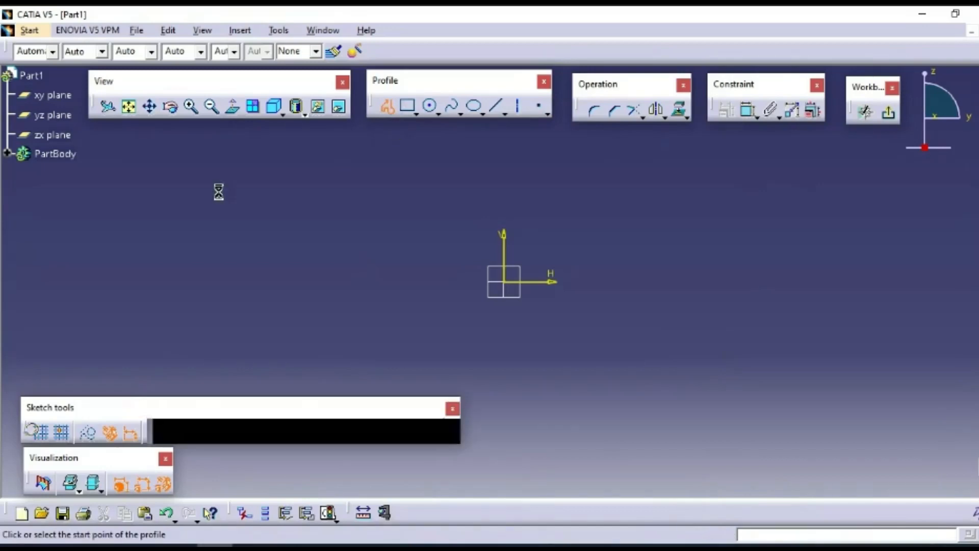
left_click(181, 196)
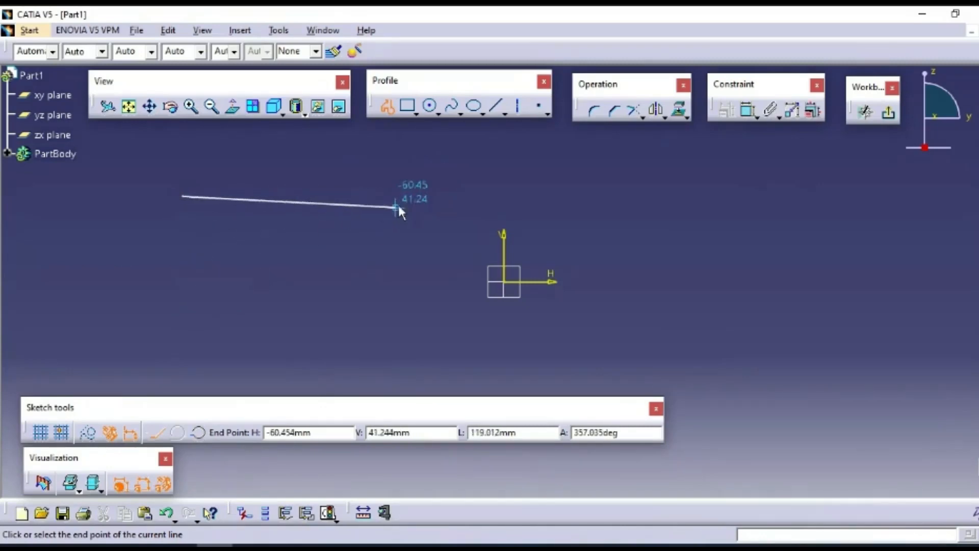
left_click(416, 195)
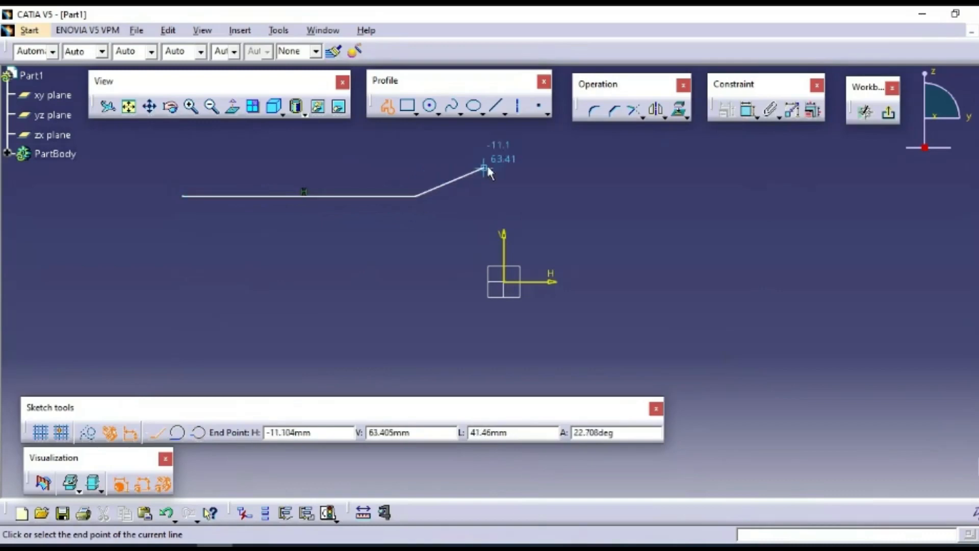
left_click(504, 158)
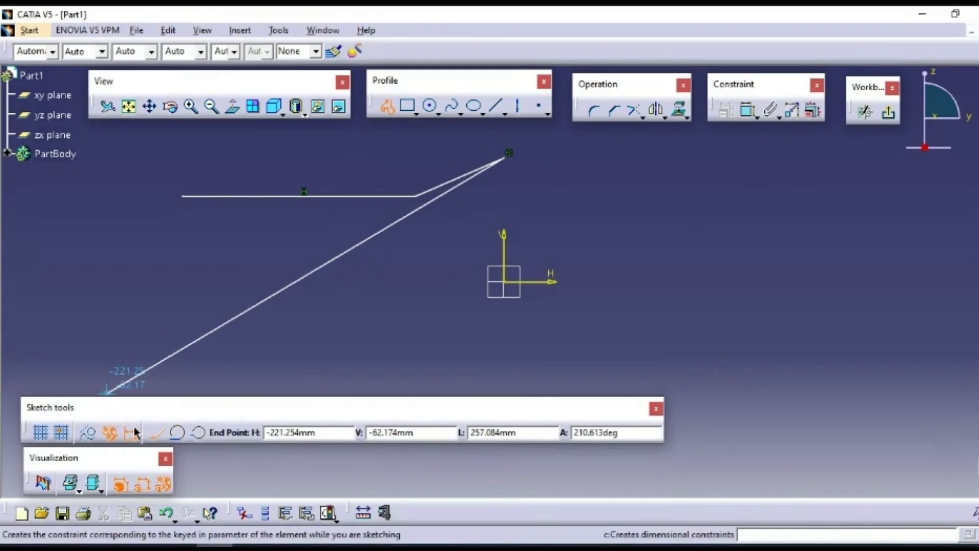
left_click(200, 431)
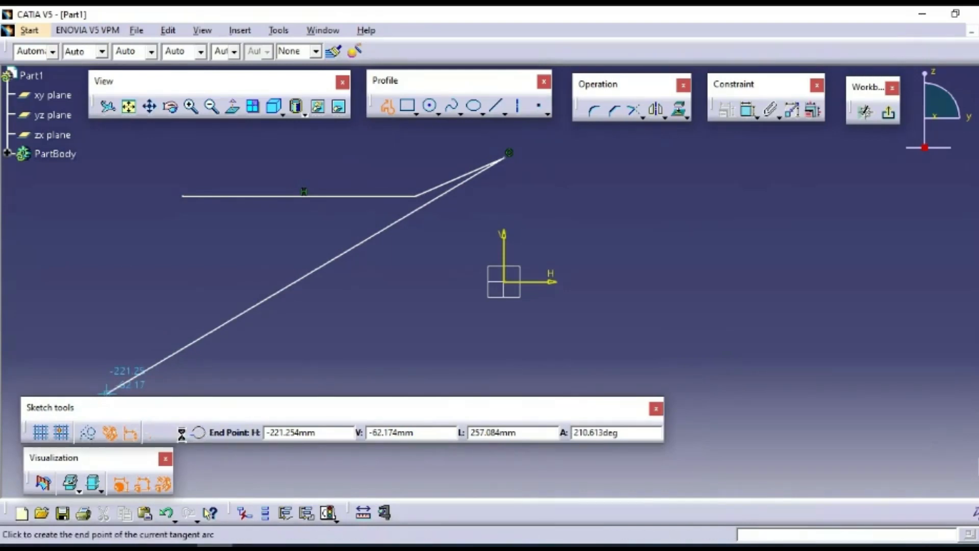
left_click(522, 252)
left_click(631, 276)
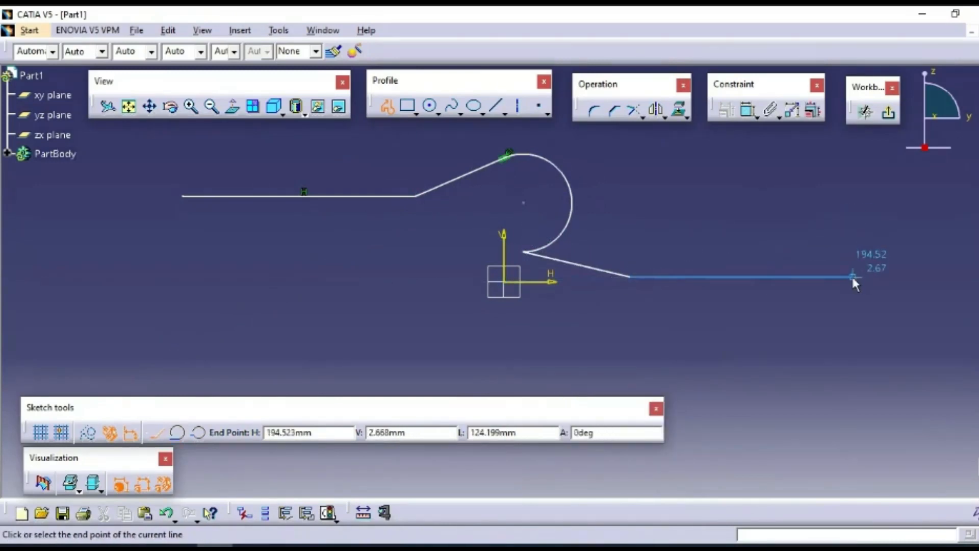
left_click(853, 277)
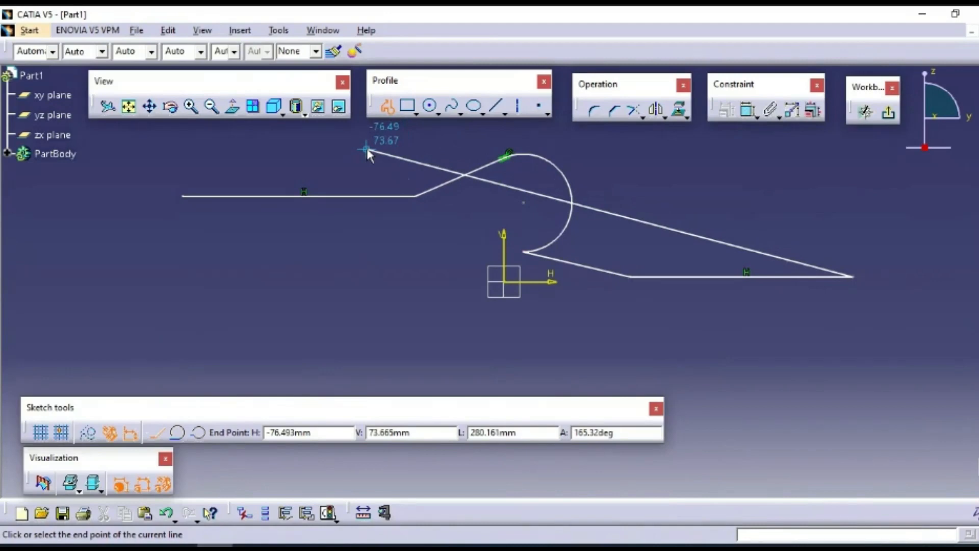
key("Escape")
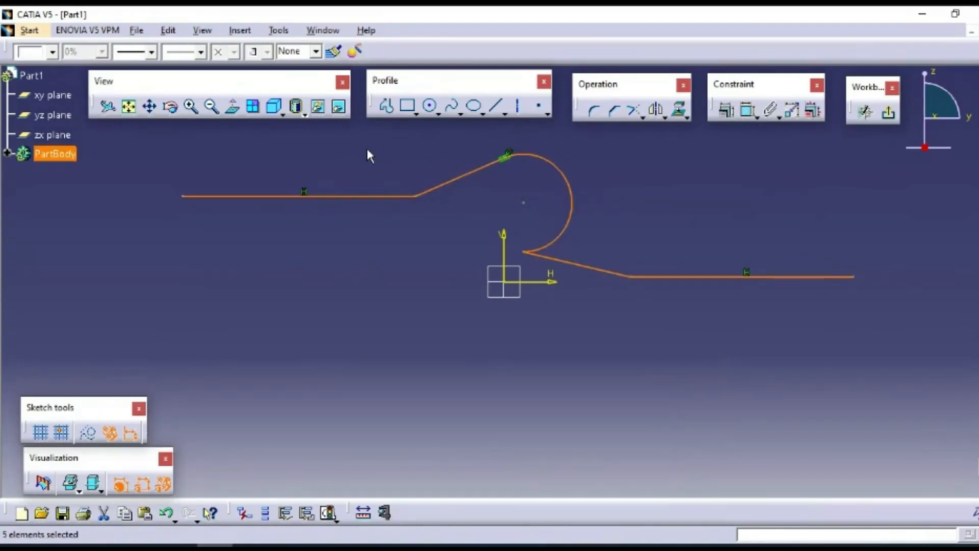
left_click(370, 156)
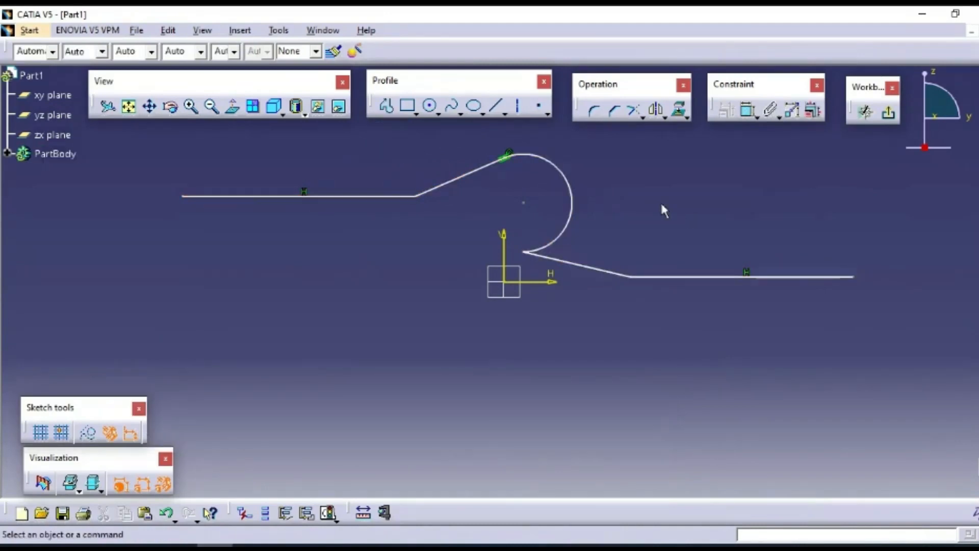
Step: Draw a rectangle below the profile's first horizontal line, with its first corner at about H -156 mm, V 28.5 mm
left_click(409, 107)
left_click(224, 230)
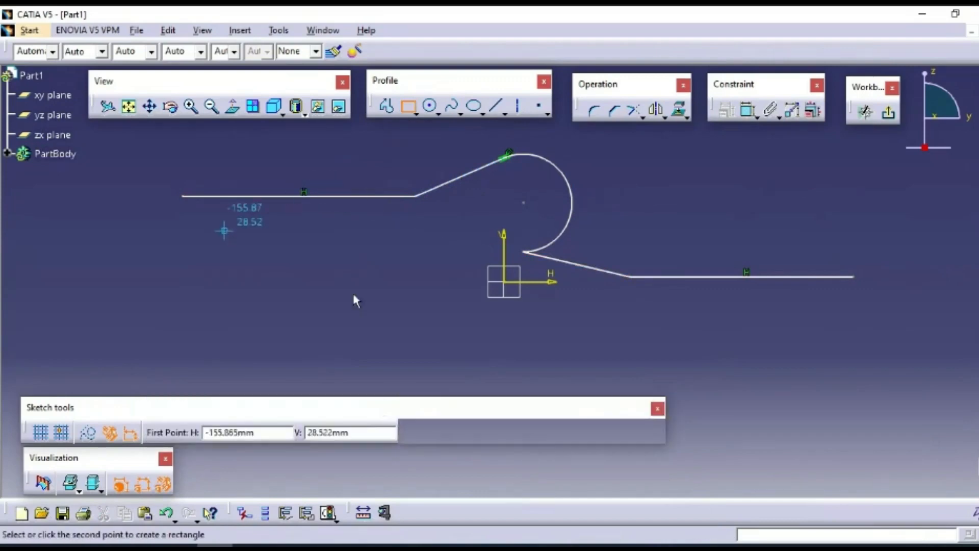
left_click(442, 348)
left_click(417, 113)
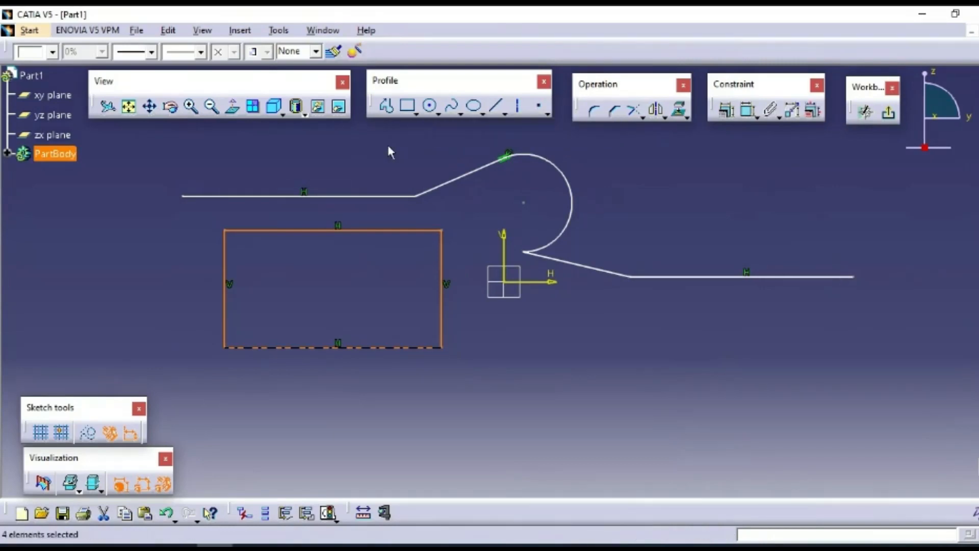
left_click(438, 115)
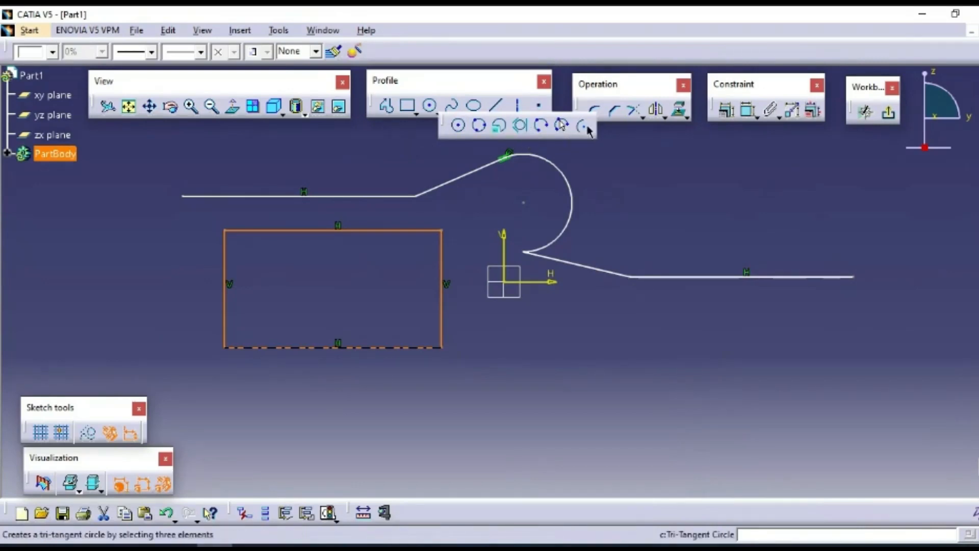
Step: Draw a five-point spline from about H 62.5 mm, V 52.3 mm to about H 263 mm, V 28.5 mm, aligned with the rectangle's upper edge
left_click(453, 107)
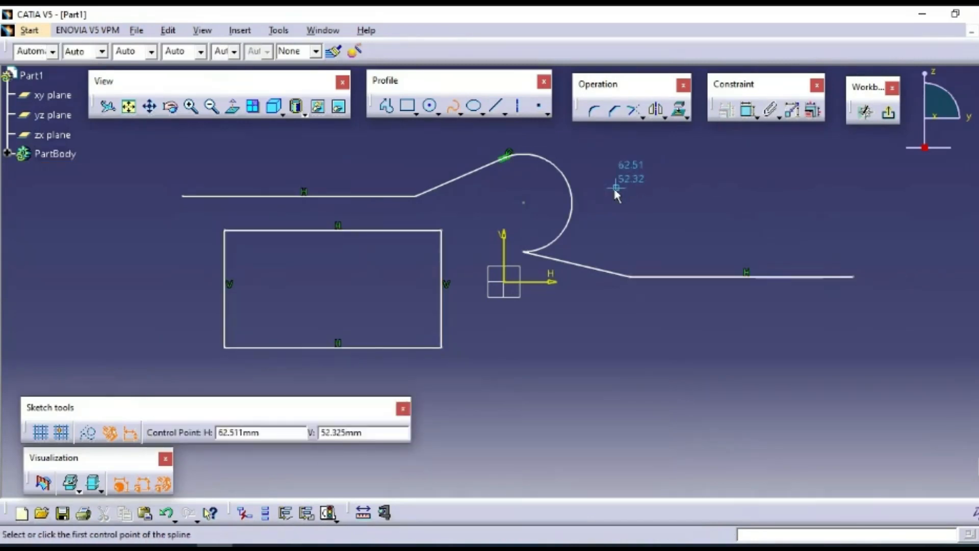
left_click(617, 187)
left_click(666, 173)
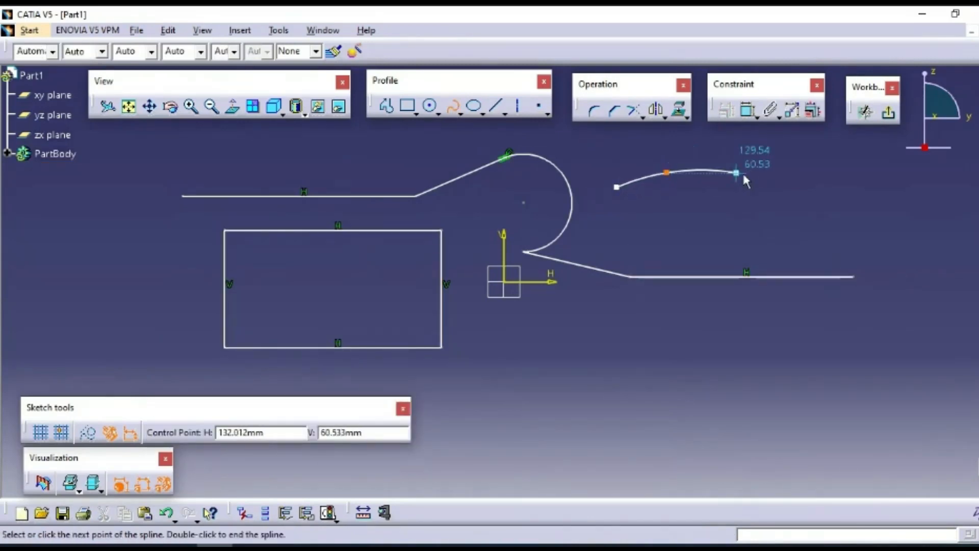
left_click(741, 172)
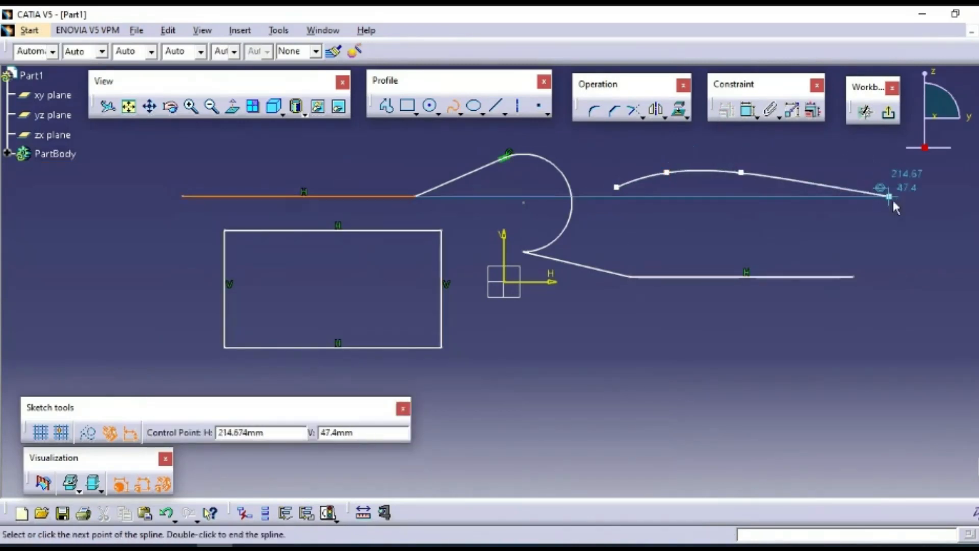
left_click(920, 210)
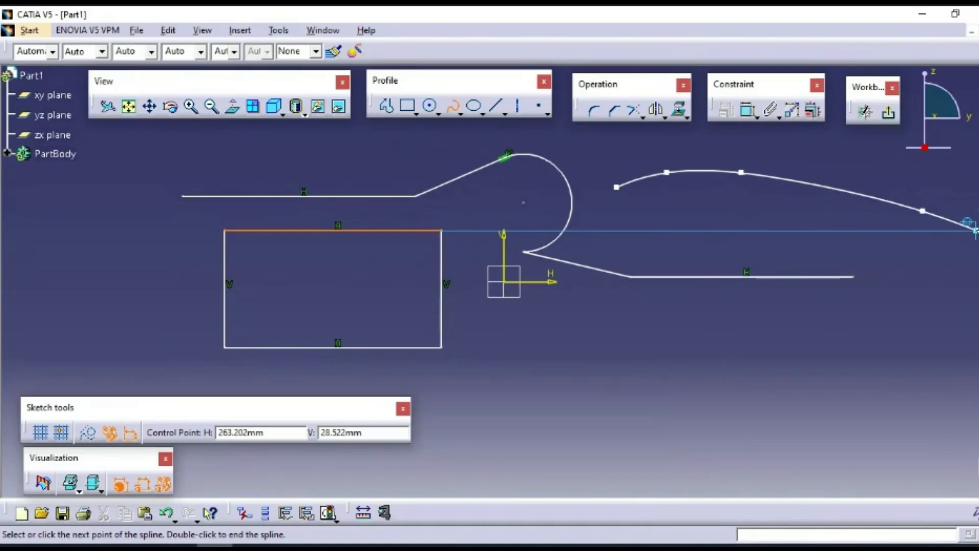
left_click(974, 229)
left_click(975, 230)
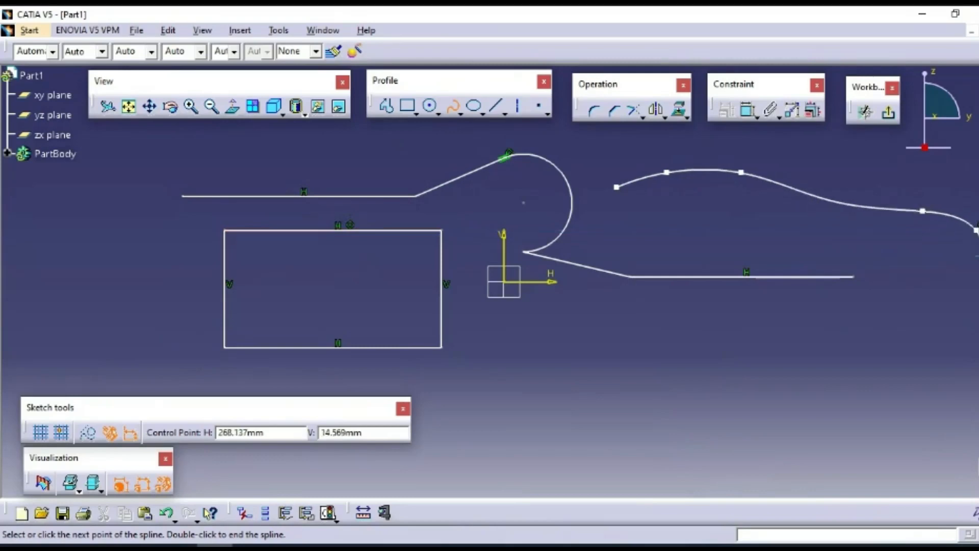
left_click(453, 107)
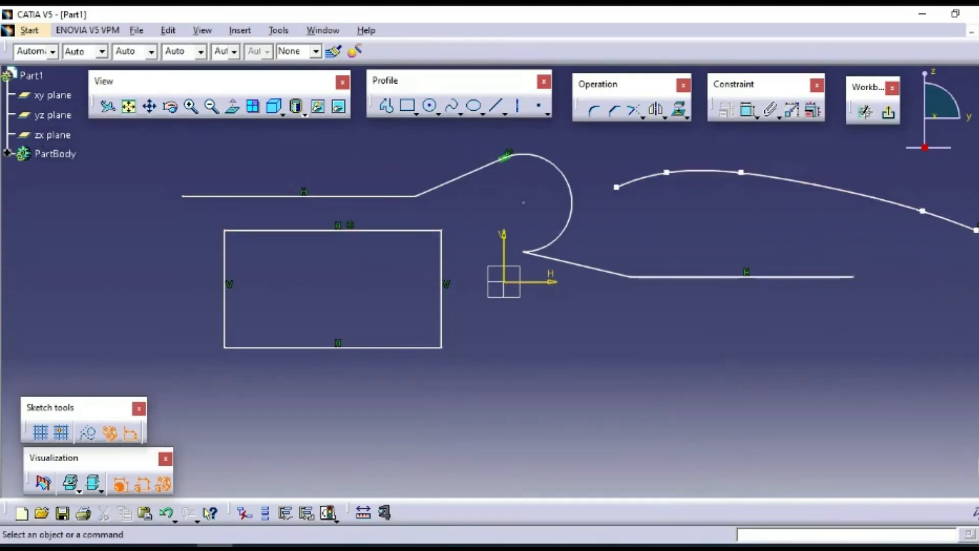
Step: Reshape the spline by moving its second, third and fourth control points upward
left_click(976, 227)
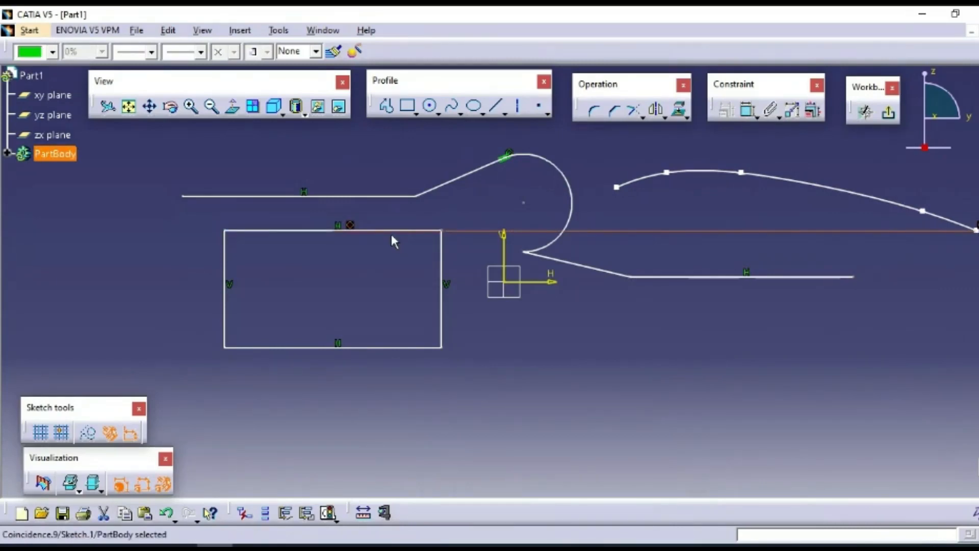
left_click(775, 318)
left_click_drag(668, 174, 665, 158)
left_click_drag(741, 172, 779, 153)
left_click_drag(923, 211, 905, 181)
left_click(977, 248)
mouse_move(976, 230)
left_mouse_down()
mouse_move(977, 243)
mouse_move(977, 208)
mouse_move(977, 240)
mouse_move(976, 229)
left_mouse_up()
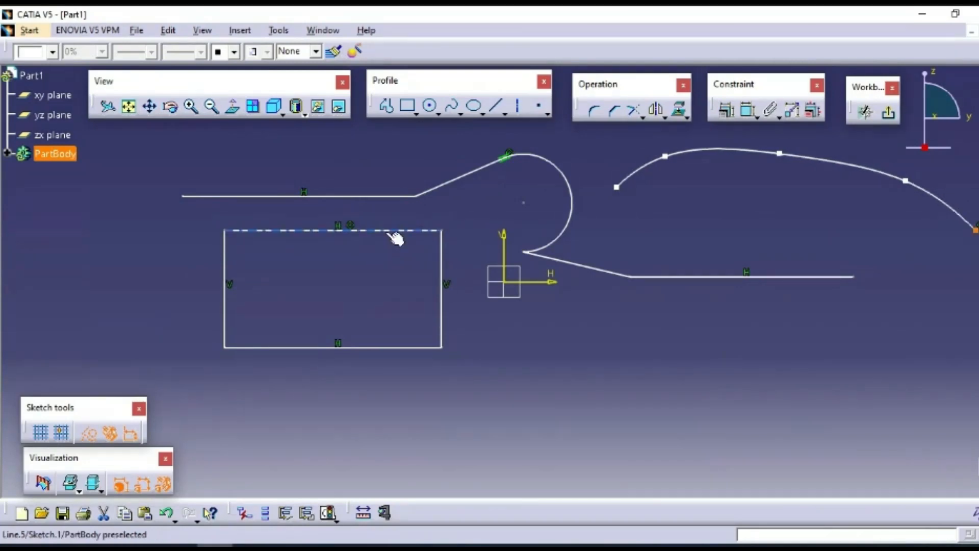
Step: Dimension the vertical distance from the H axis to the rectangle's upper edge, and move the spline's end point outward
left_click(538, 280)
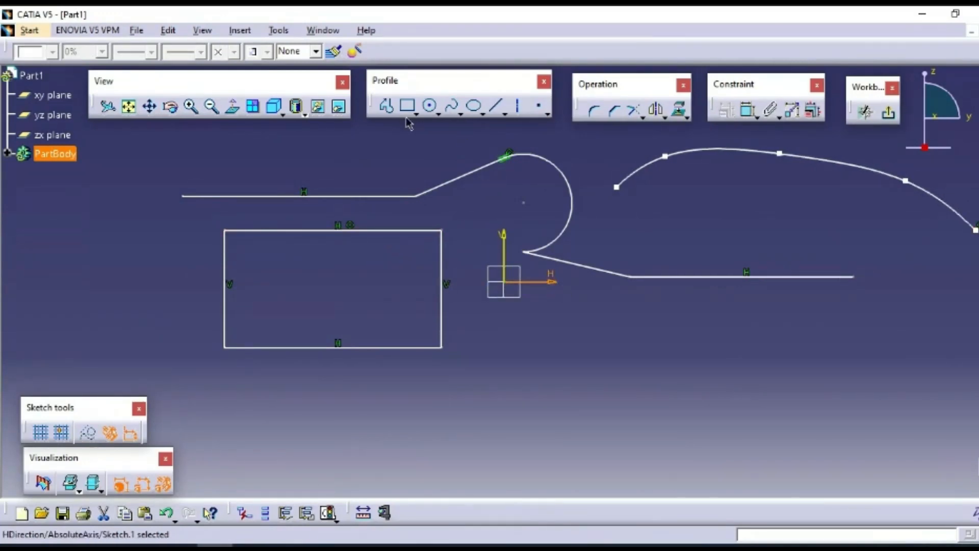
left_click(746, 110)
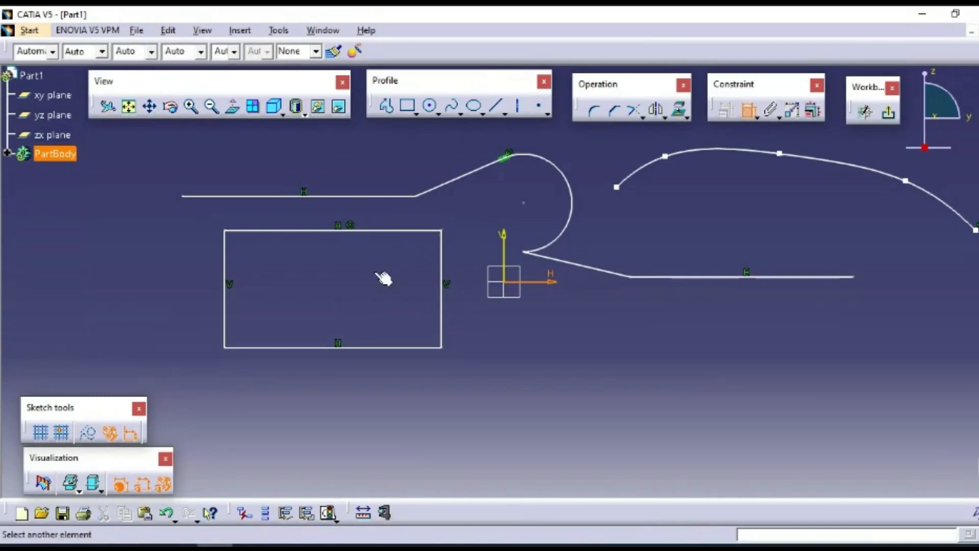
left_click(406, 232)
left_click(375, 275)
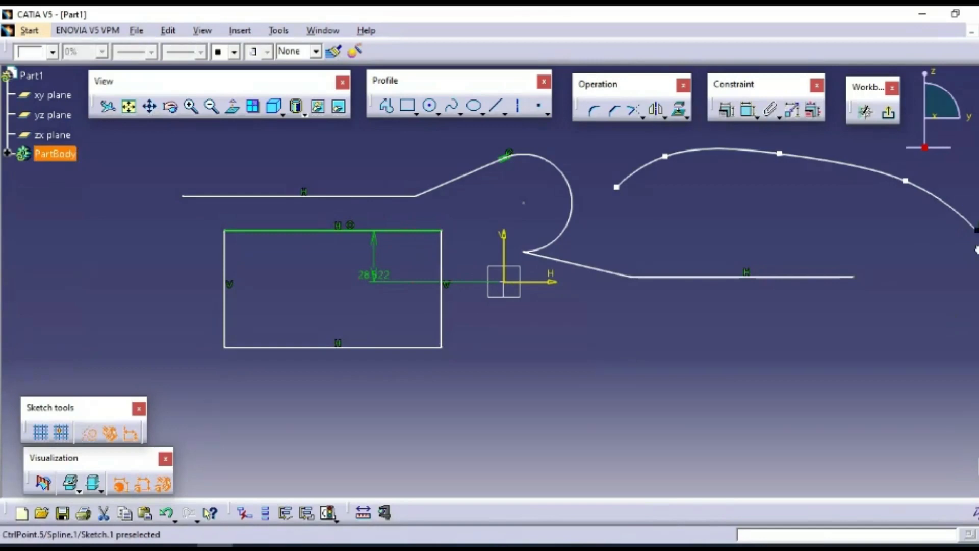
left_click_drag(977, 196, 978, 225)
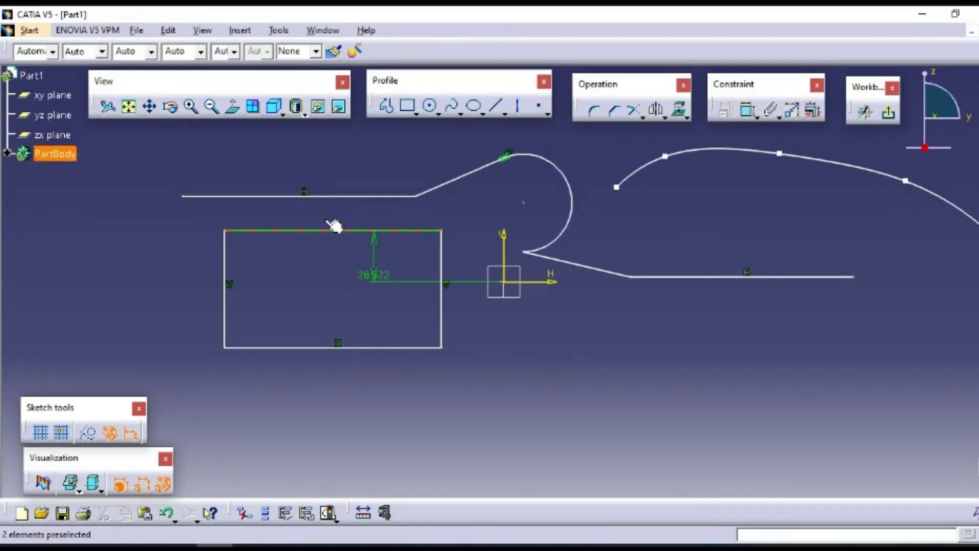
Step: Delete the tangency constraint and the arc from the open profile
left_click(509, 153)
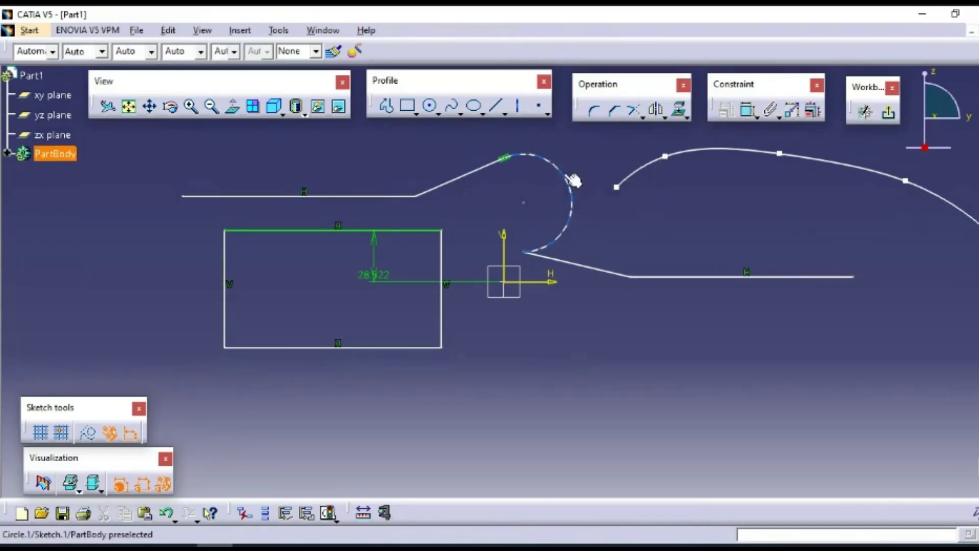
left_click(571, 185)
key("Delete")
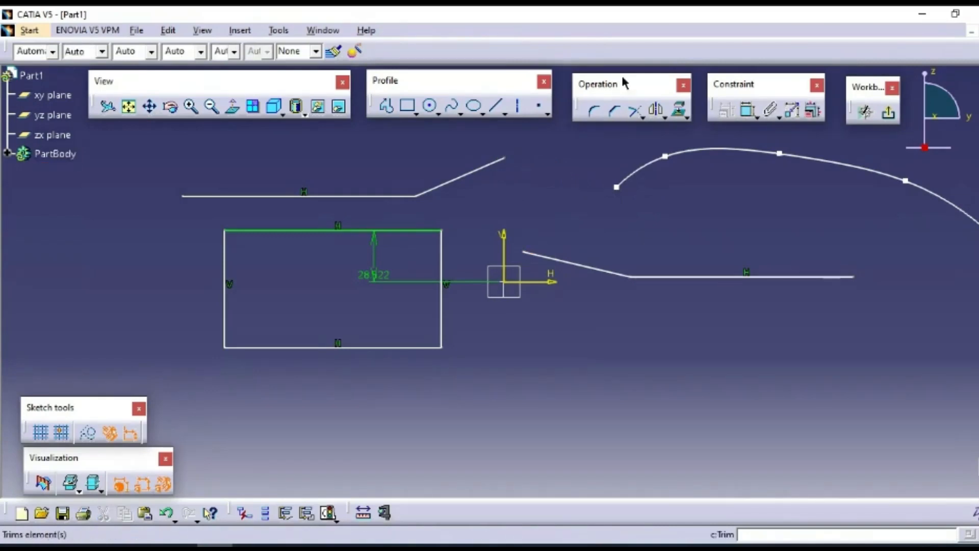
Step: Draw a vertical axis crossing the horizontal line beside the origin, and view the sketch outside the Sketcher before reopening it
left_click(474, 107)
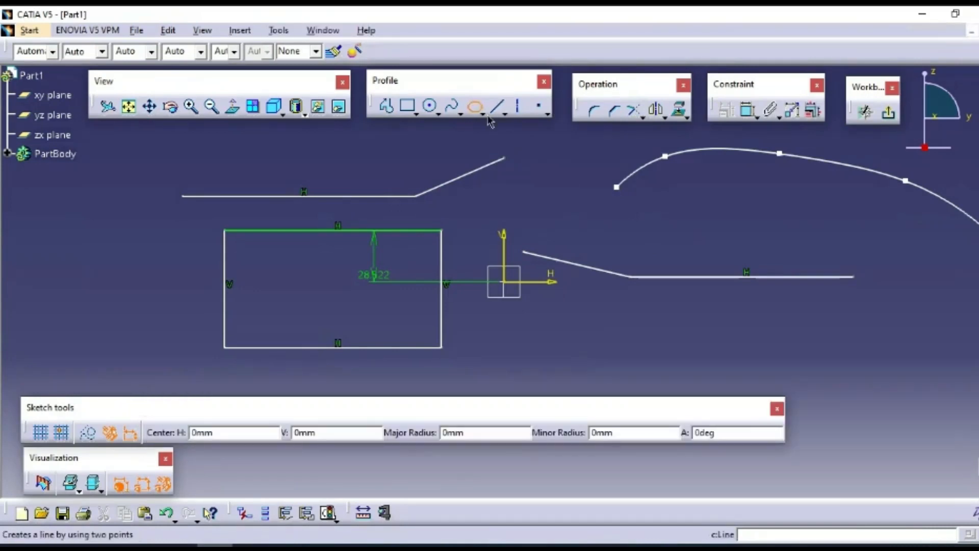
left_click(482, 114)
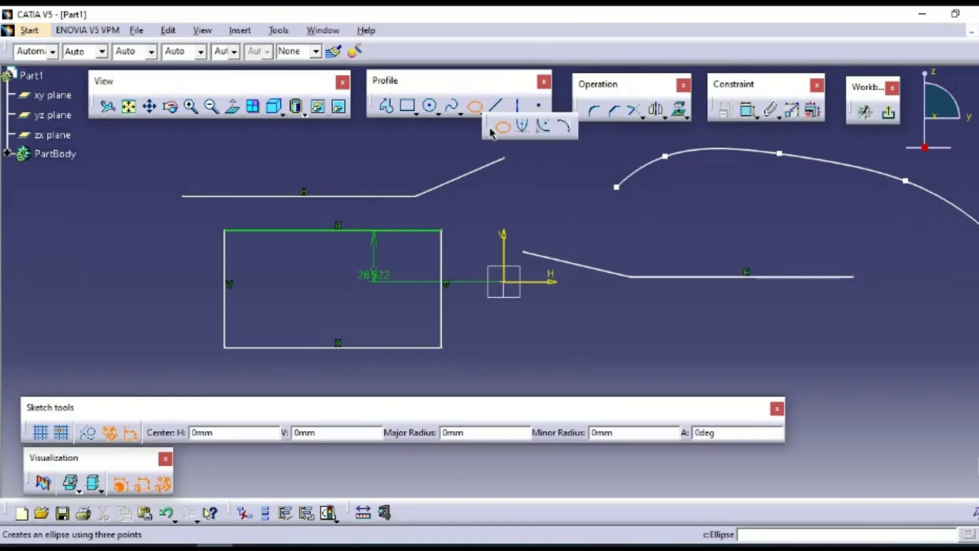
left_click(518, 107)
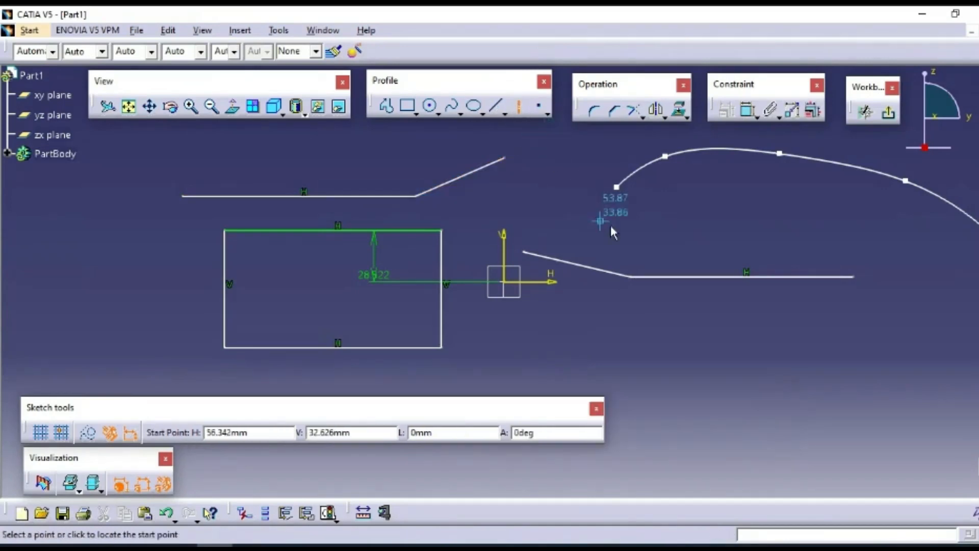
left_click(699, 213)
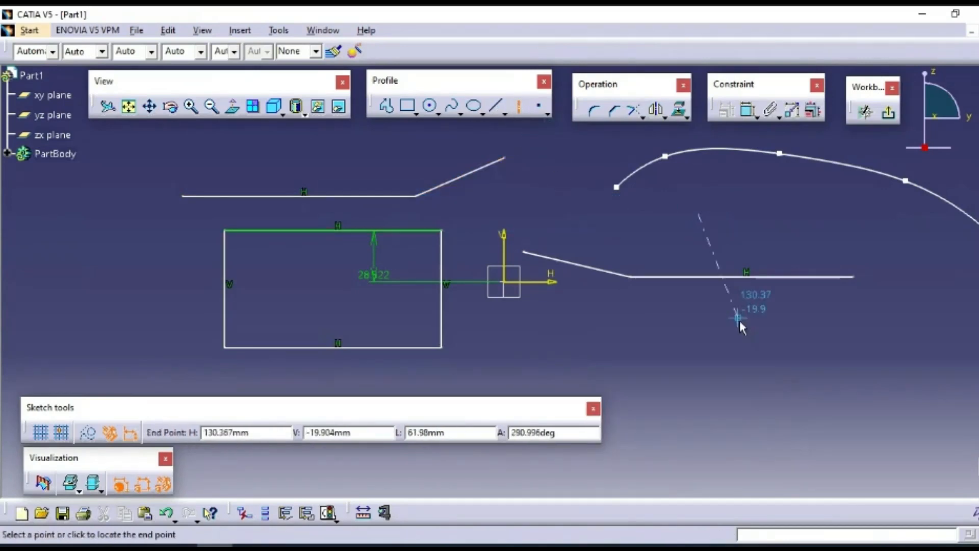
left_click(708, 344)
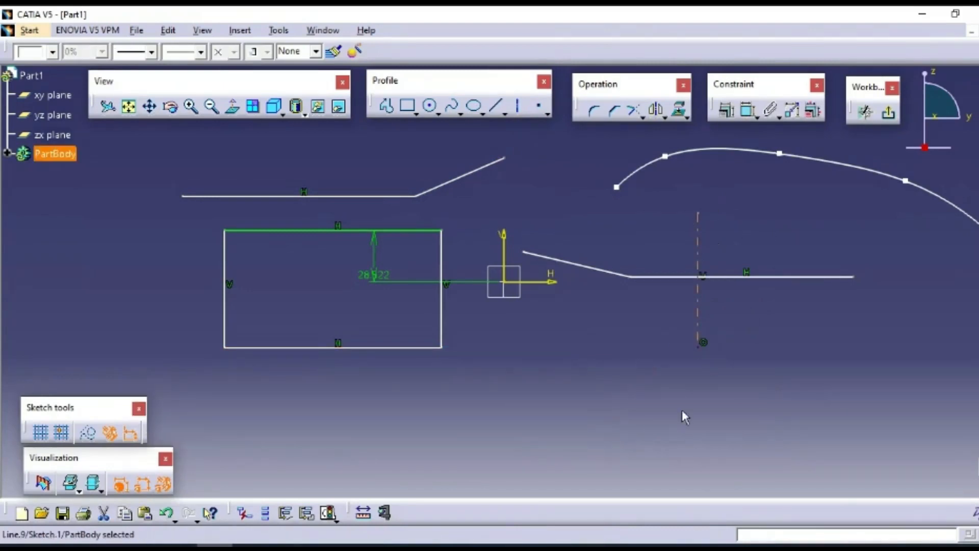
left_click(887, 112)
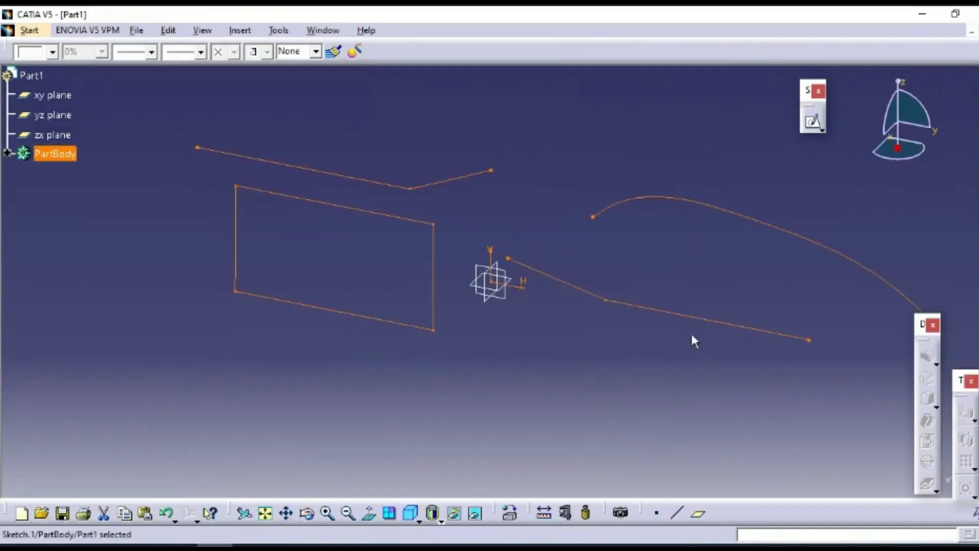
left_click(806, 124)
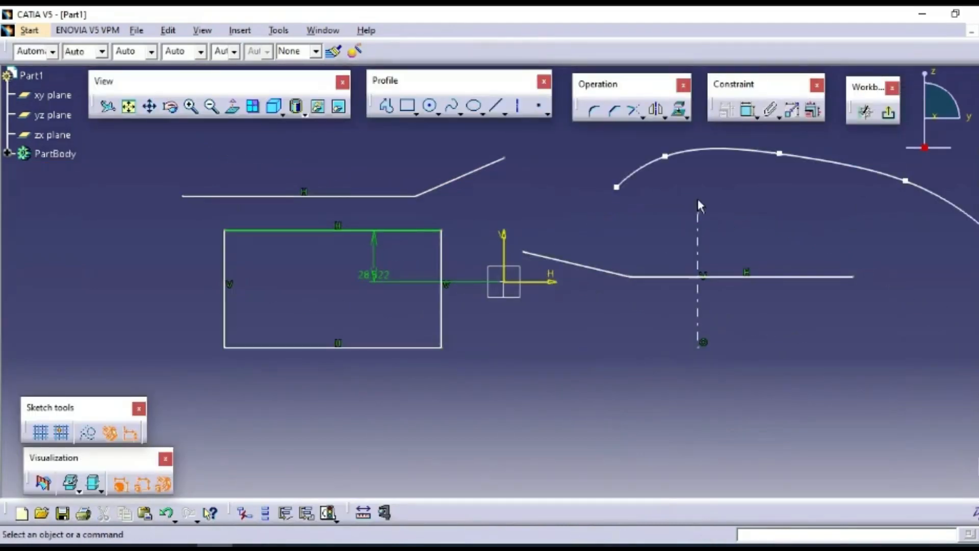
Step: Place a point just above the end of the lower horizontal line, level with the rectangle's upper edge
left_click(540, 108)
left_click(848, 229)
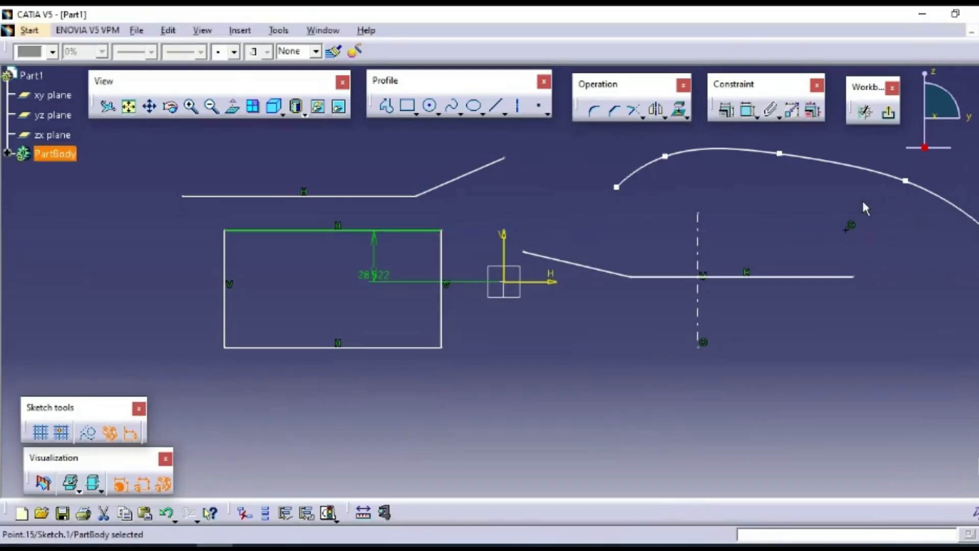
left_click(874, 239)
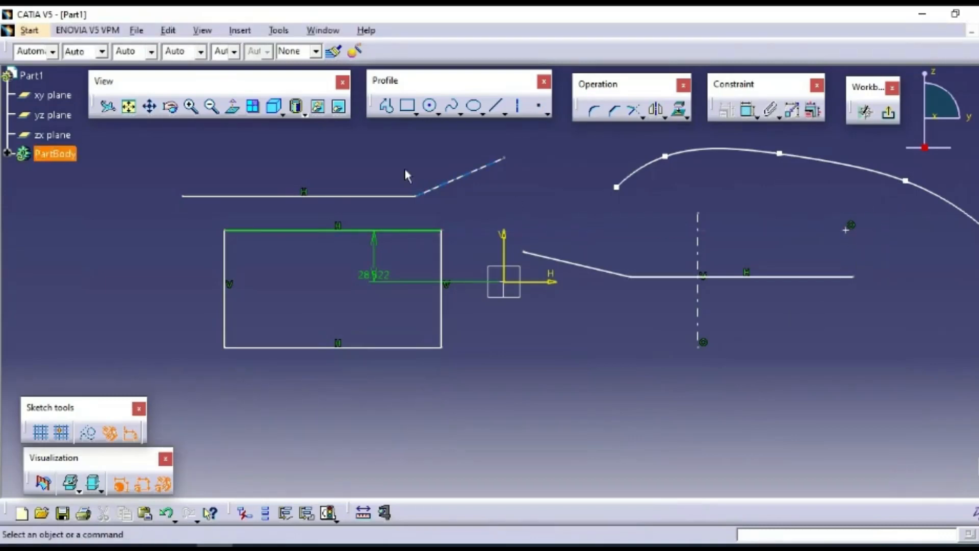
Step: Delete the remaining profile lines, the spline, the axis and the point, keeping only the dimensioned rectangle
left_click(503, 158)
key("Delete")
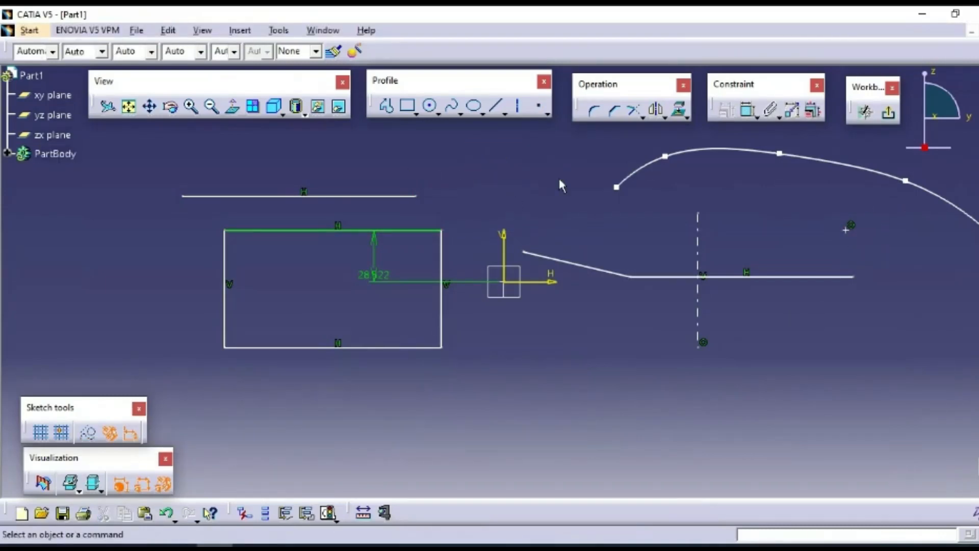
mouse_move(504, 141)
left_mouse_down()
mouse_move(901, 313)
mouse_move(958, 348)
mouse_move(977, 399)
left_mouse_up()
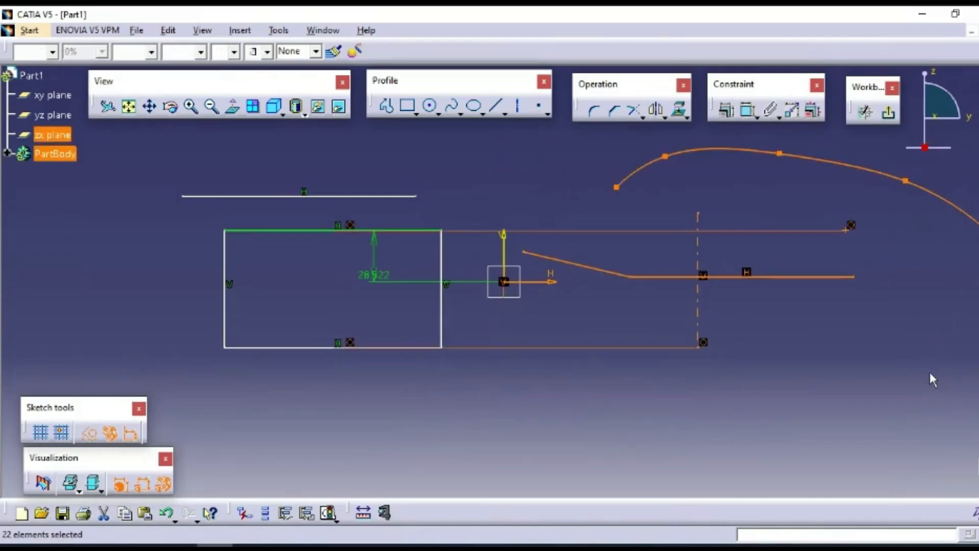
key("Delete")
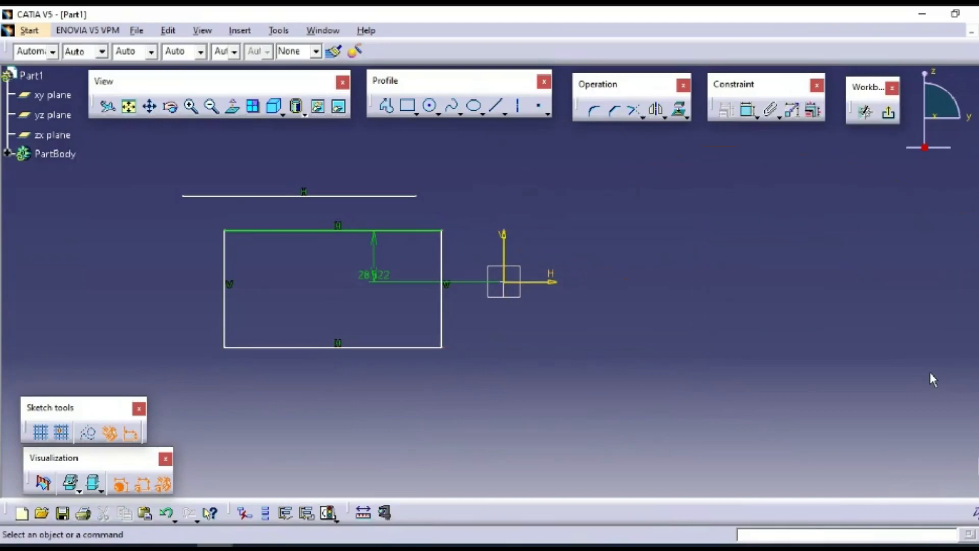
left_click(401, 196)
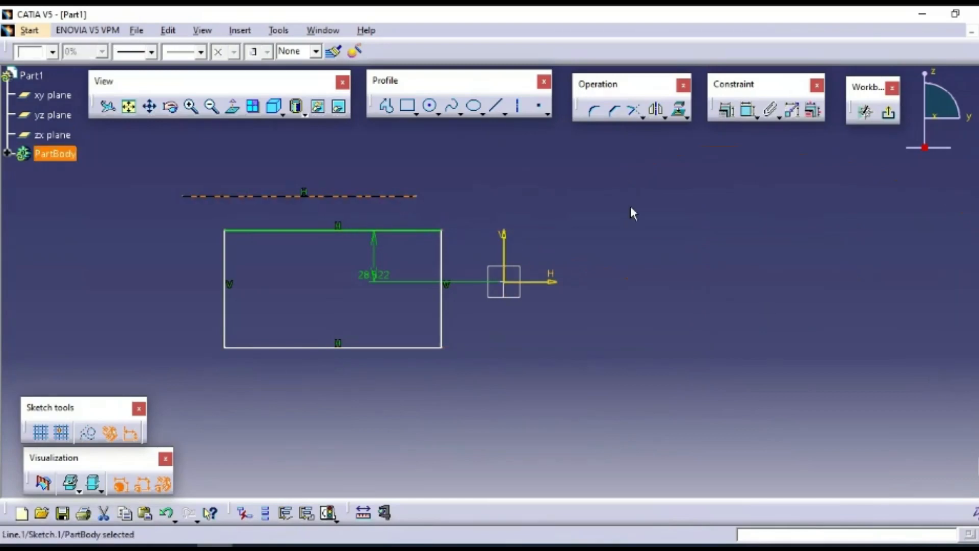
key("Delete")
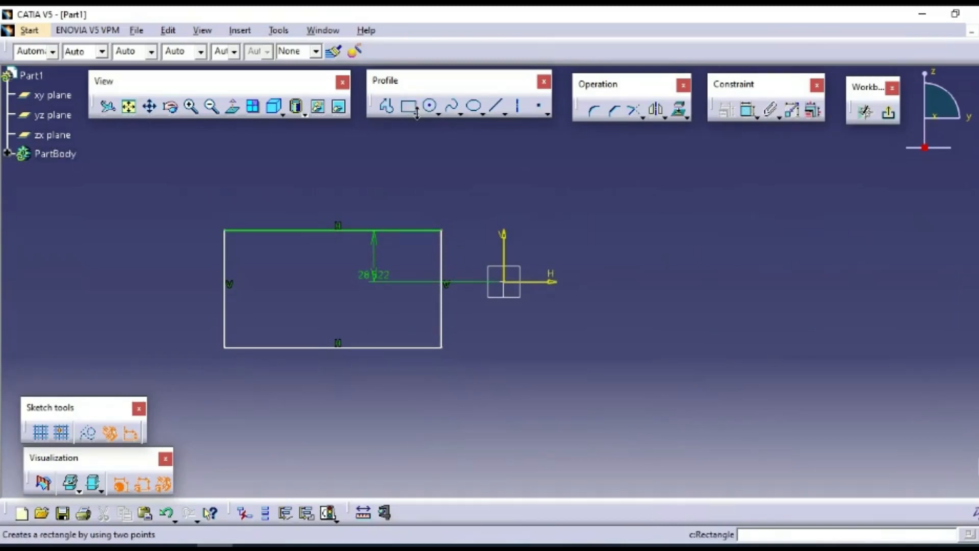
Step: Draw a four-line rectangular profile about 69 mm high from H 65.4 mm, V 39.6 mm, ending slightly short of its start point
left_click(386, 105)
left_click(621, 210)
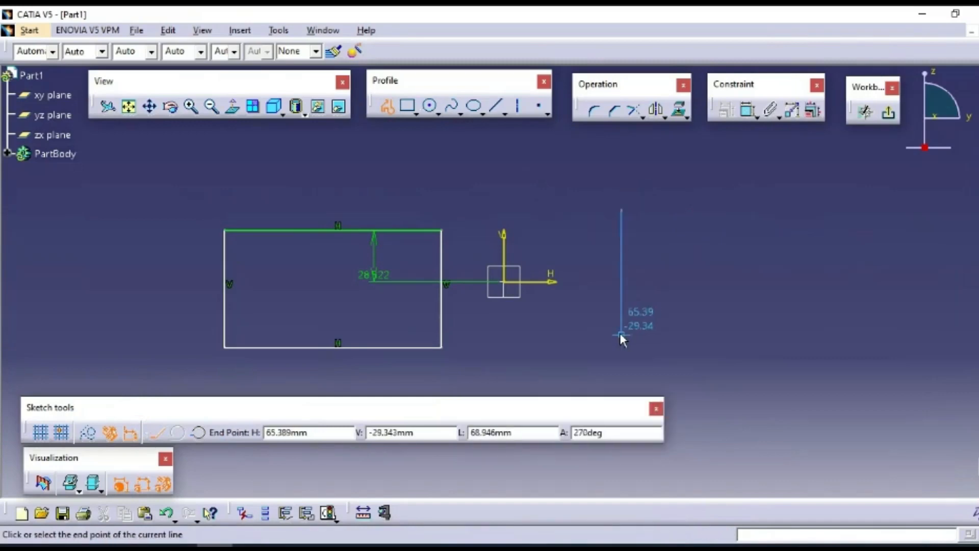
left_click(621, 334)
left_click(903, 335)
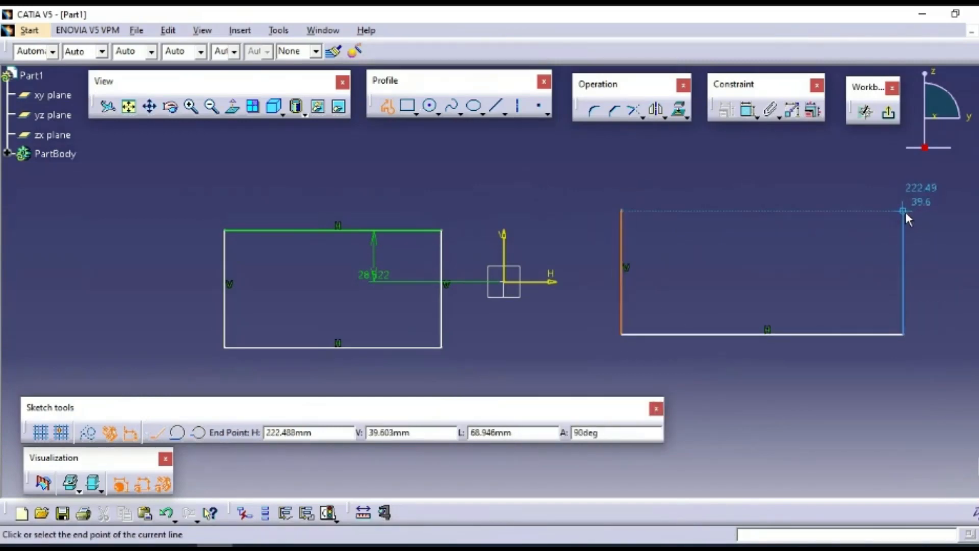
left_click(903, 211)
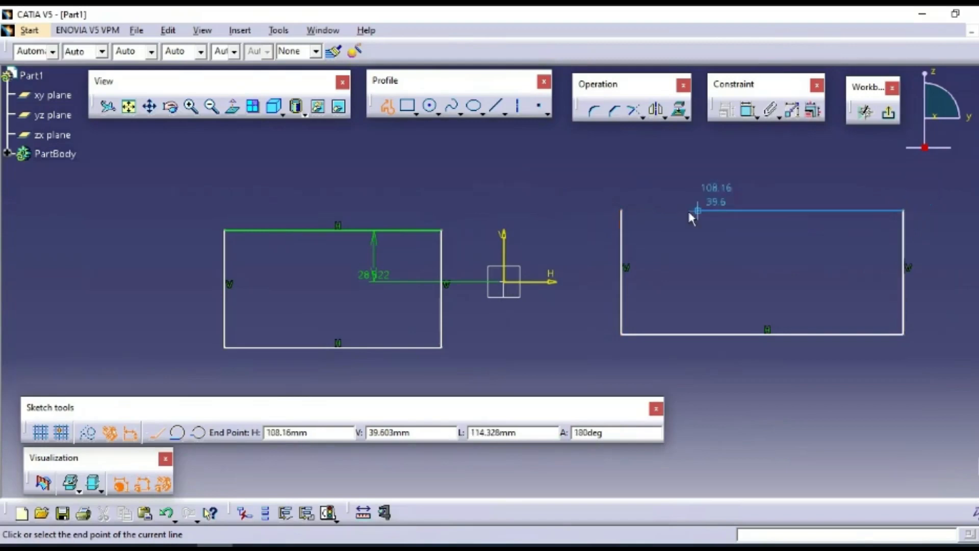
left_click(624, 209)
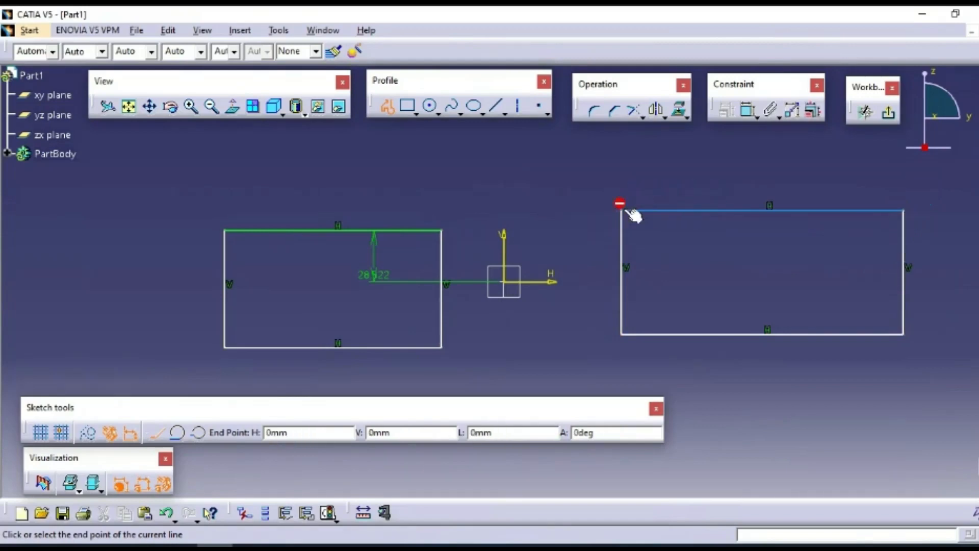
left_click(388, 106)
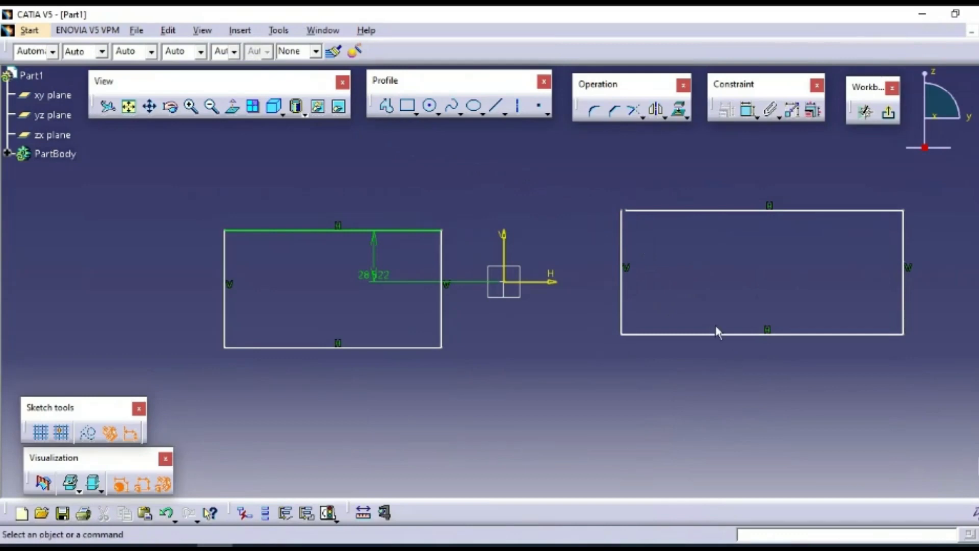
Step: Close the gap in the new profile by moving the upper line's end point onto the vertical line's upper end
mouse_move(667, 286)
middle_mouse_down()
mouse_move(678, 171)
mouse_move(691, 319)
mouse_move(664, 315)
mouse_move(749, 383)
mouse_move(767, 312)
middle_mouse_up()
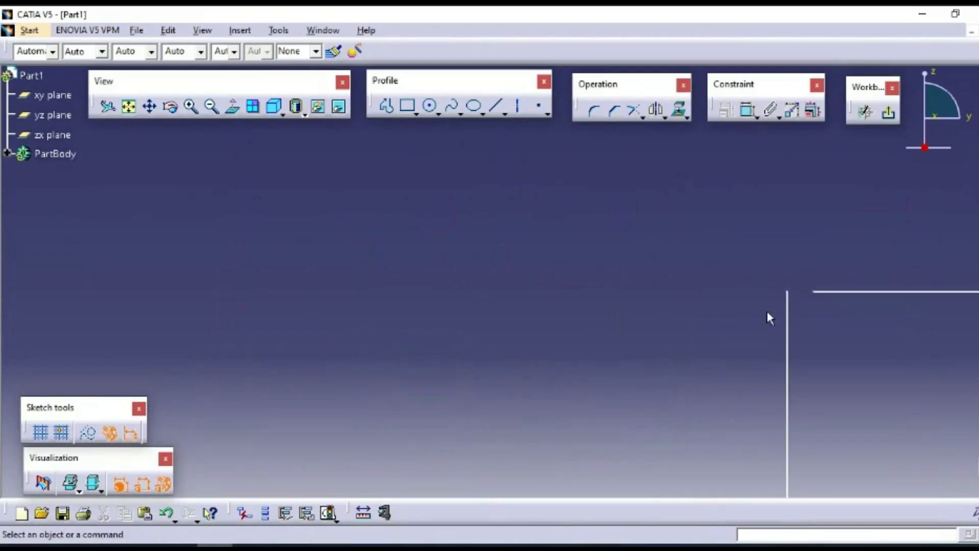
left_click_drag(816, 293, 789, 291)
left_click(732, 232)
mouse_move(706, 257)
middle_mouse_down()
mouse_move(667, 255)
mouse_move(642, 474)
mouse_move(618, 404)
middle_mouse_up()
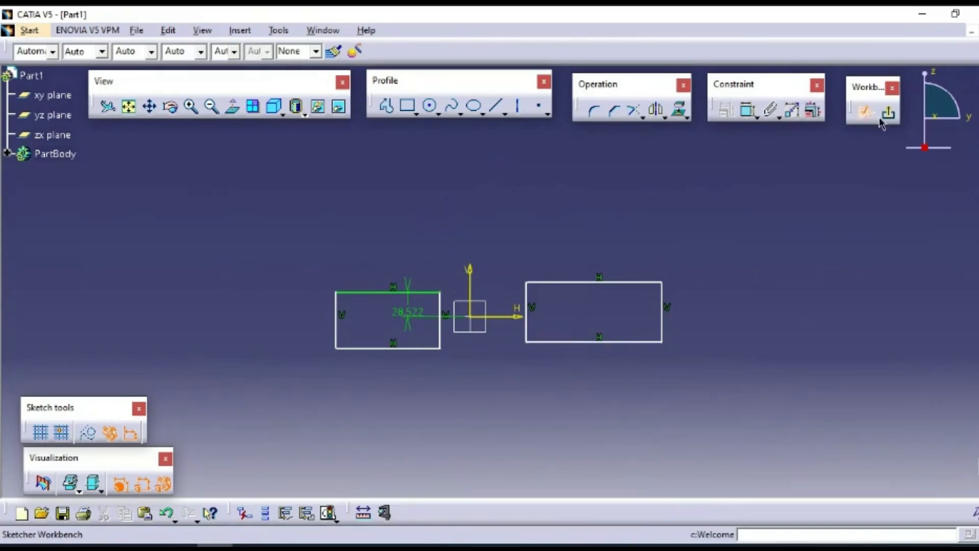
Step: Leave the sketch to examine both rectangles in the 3D view, and reopen the sketch for editing
left_click(888, 112)
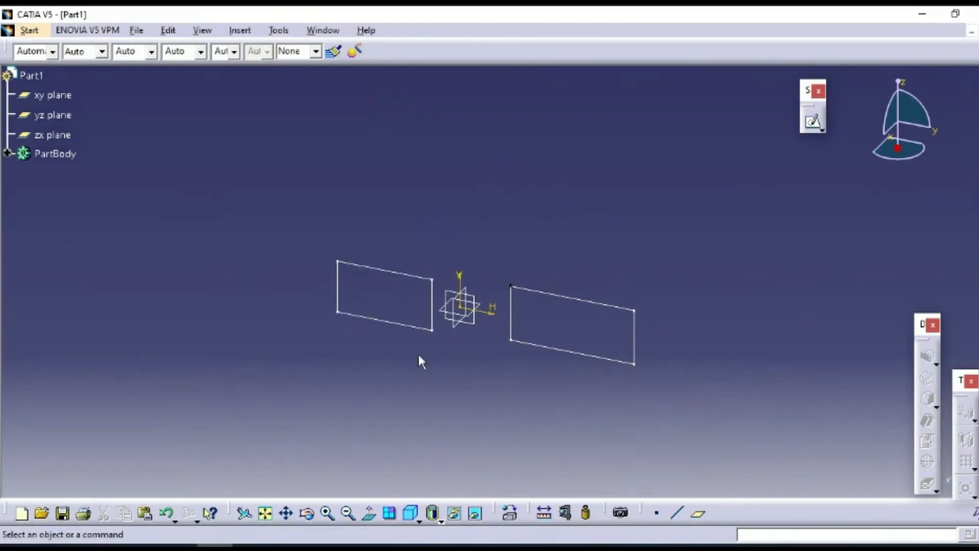
mouse_move(478, 402)
middle_mouse_down()
mouse_move(485, 352)
mouse_move(528, 323)
mouse_move(520, 337)
middle_mouse_up()
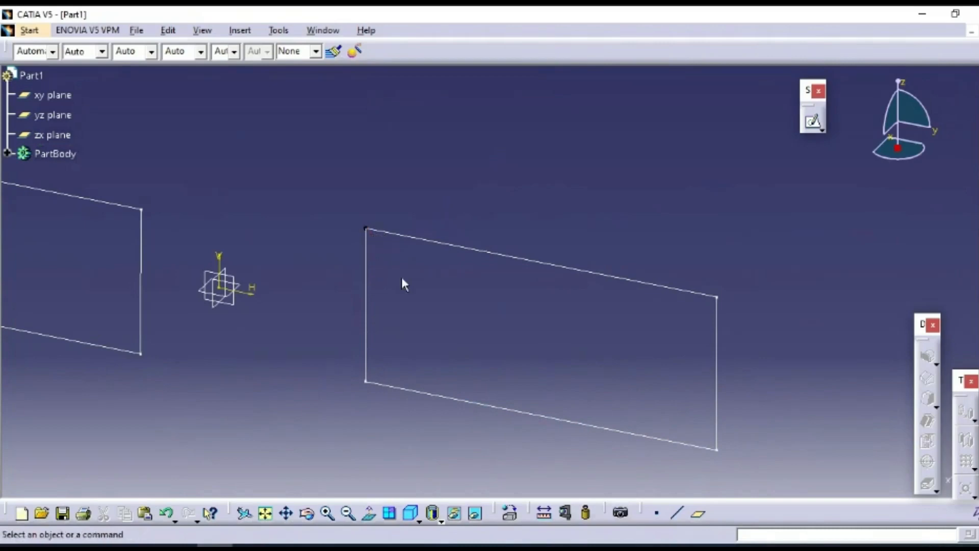
mouse_move(402, 282)
middle_mouse_down()
mouse_move(441, 435)
mouse_move(456, 454)
middle_mouse_up()
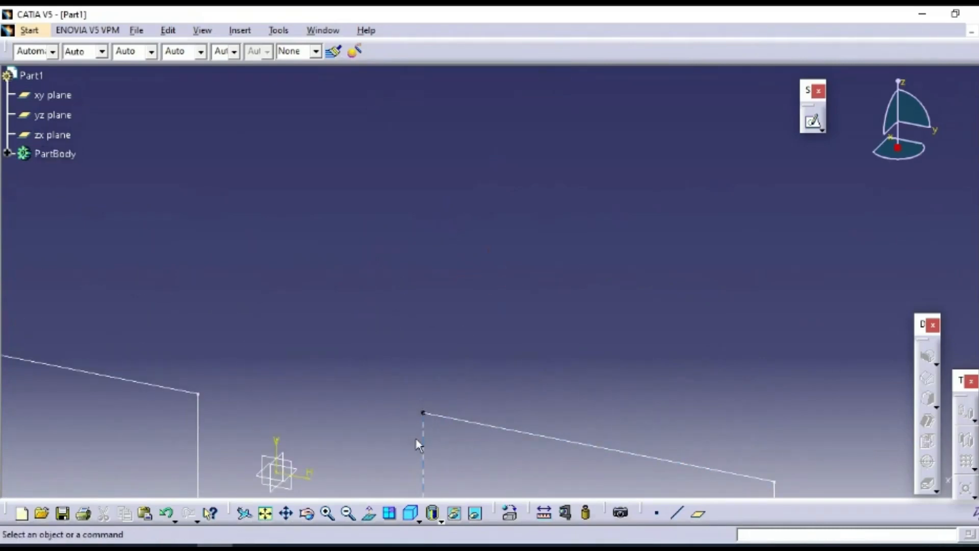
mouse_move(457, 302)
middle_mouse_down("ctrl")
mouse_move(496, 349)
mouse_move(518, 310)
middle_mouse_up("ctrl")
left_click(511, 300)
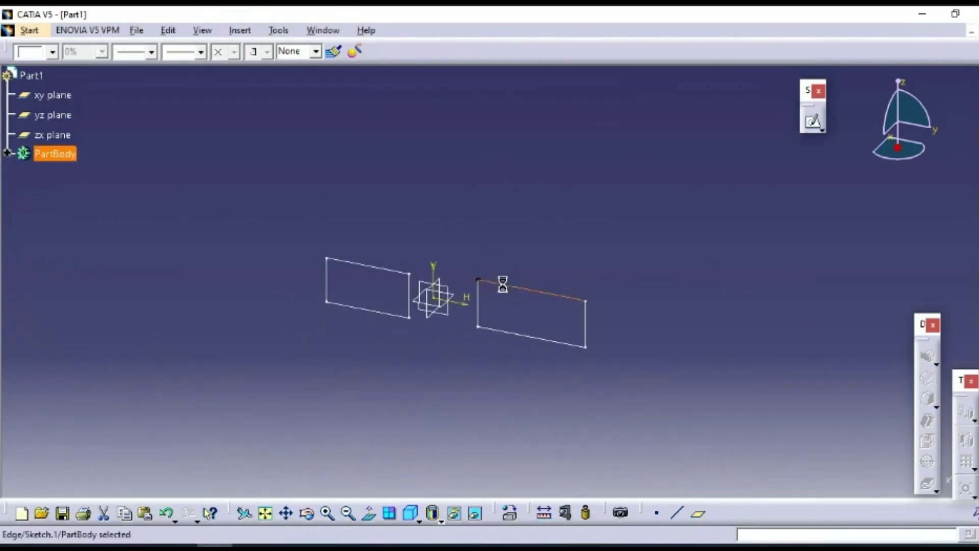
left_click(813, 122)
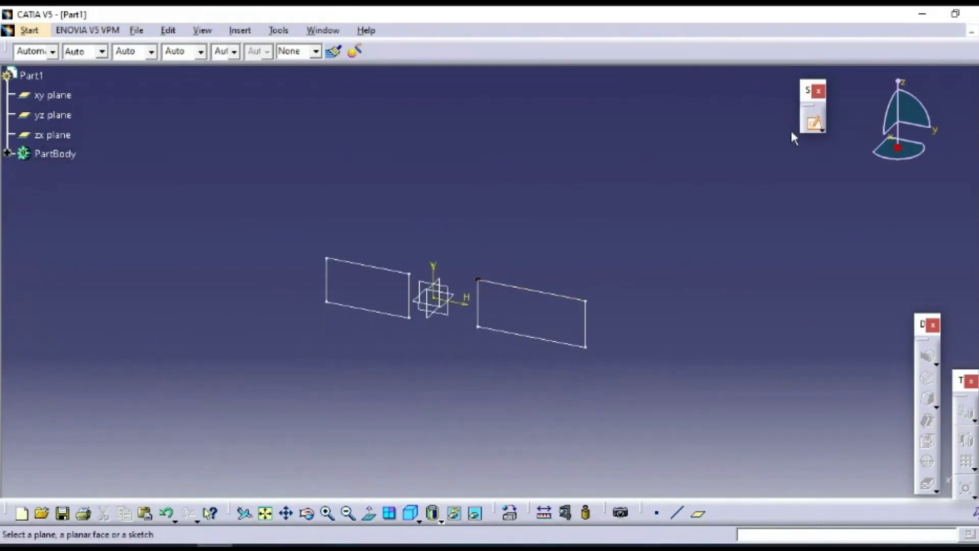
left_click(541, 292)
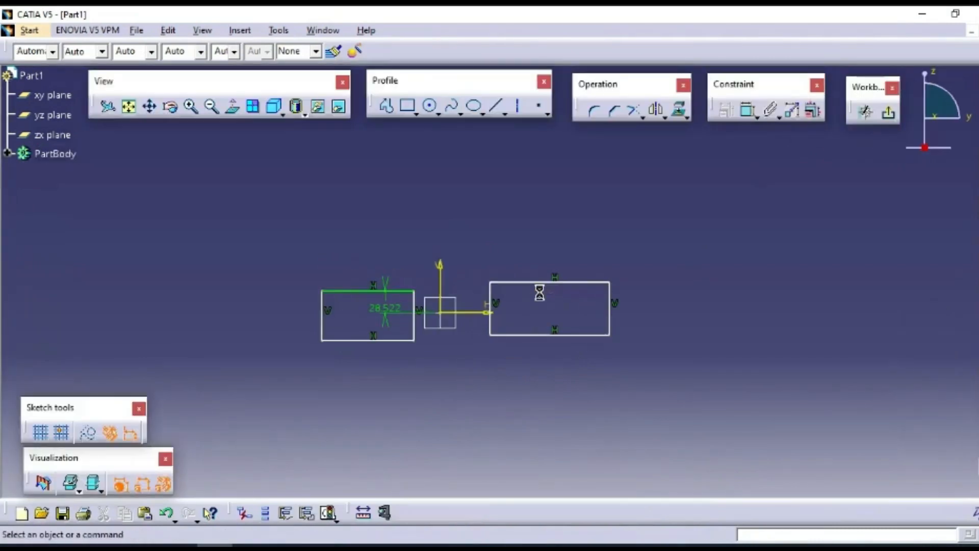
Step: Draw a circle centred above the right-hand rectangle's upper right corner, overlapping that corner
left_click(431, 107)
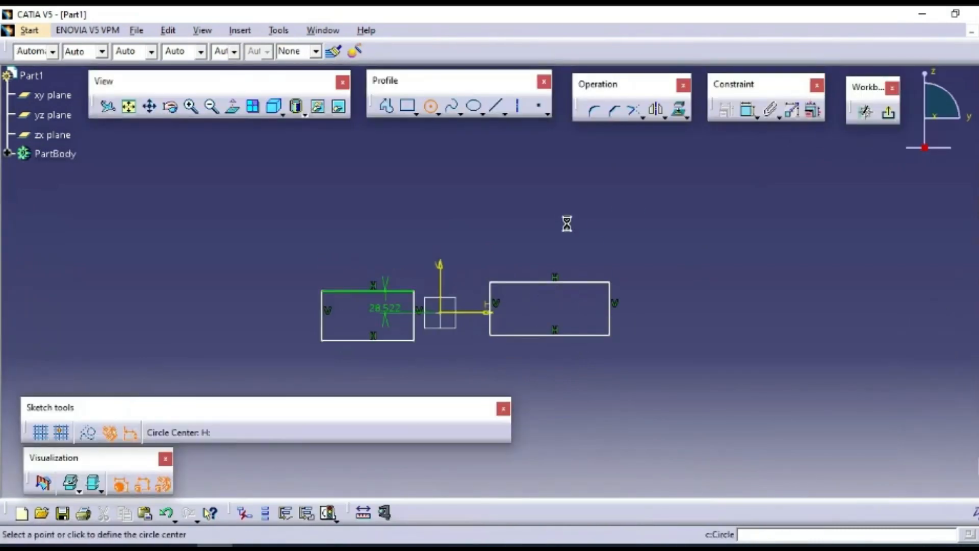
left_click(625, 241)
left_click(622, 317)
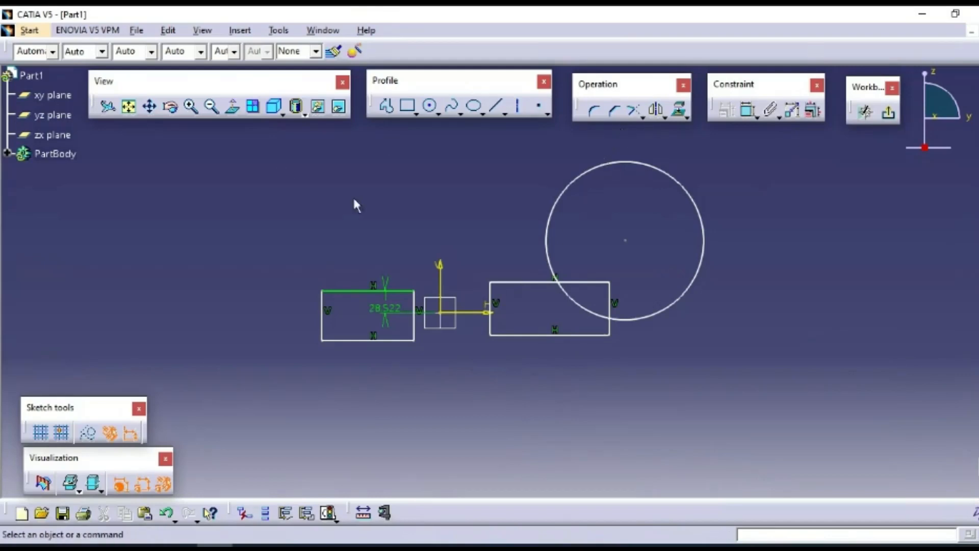
Step: Delete all sketch geometry and draw a single large rectangle enclosing the origin
mouse_move(249, 158)
left_mouse_down()
mouse_move(348, 266)
mouse_move(756, 351)
mouse_move(755, 370)
left_mouse_up()
key("Delete")
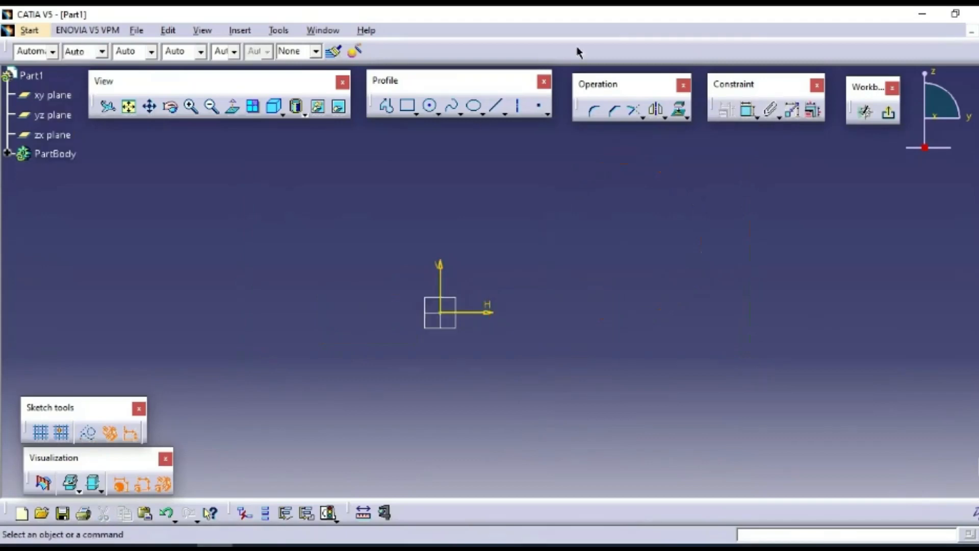
left_click(407, 105)
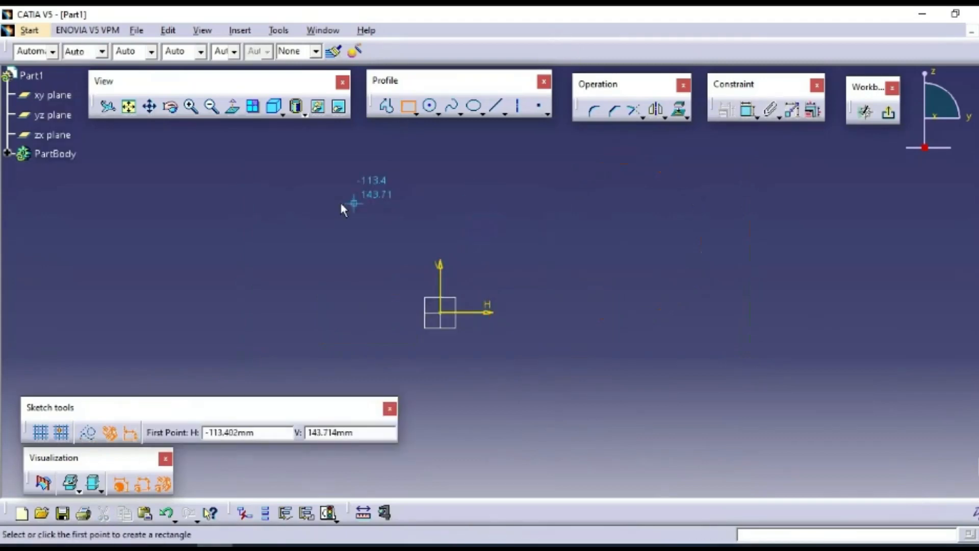
left_click(308, 208)
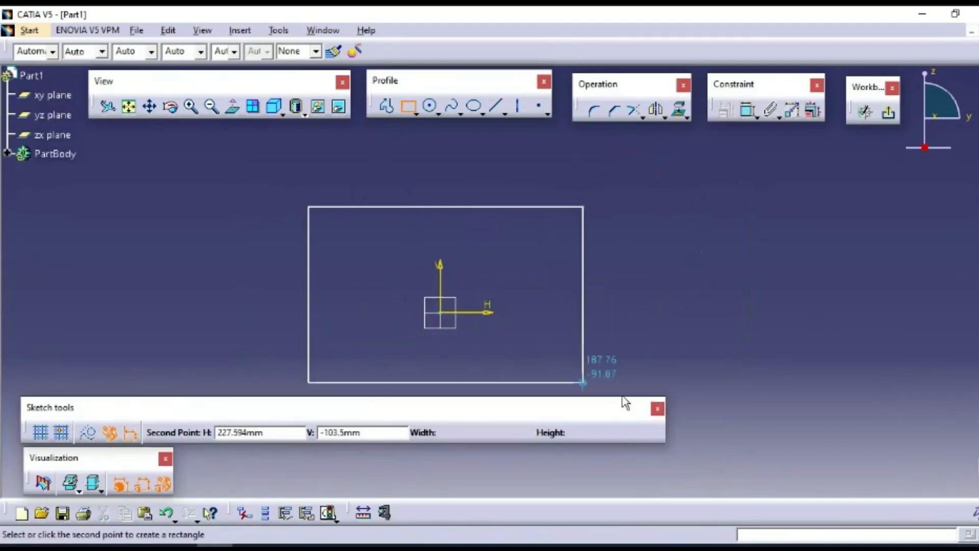
left_click(678, 389)
left_click(776, 321)
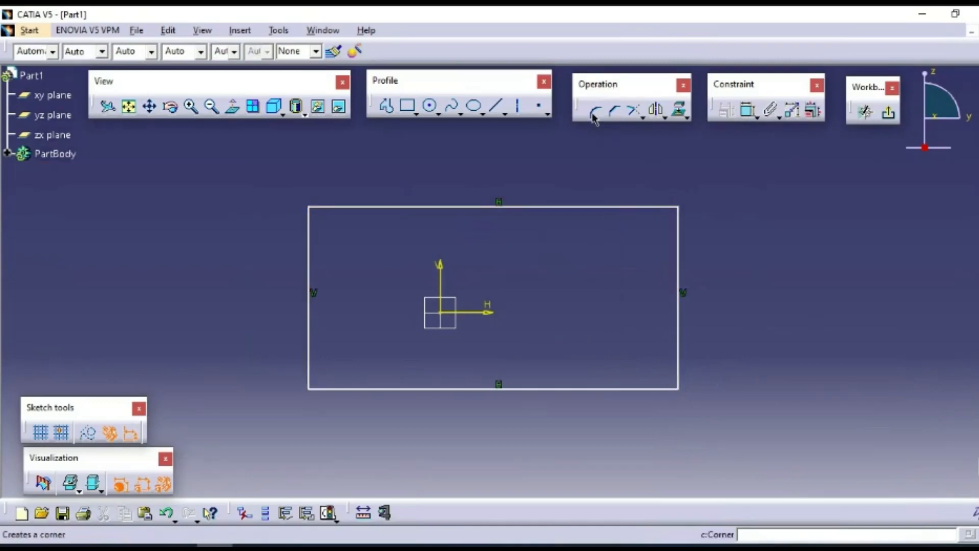
Step: Round the rectangle's upper right corner with a radius of about 89 mm using the Corner operation
left_click(594, 115)
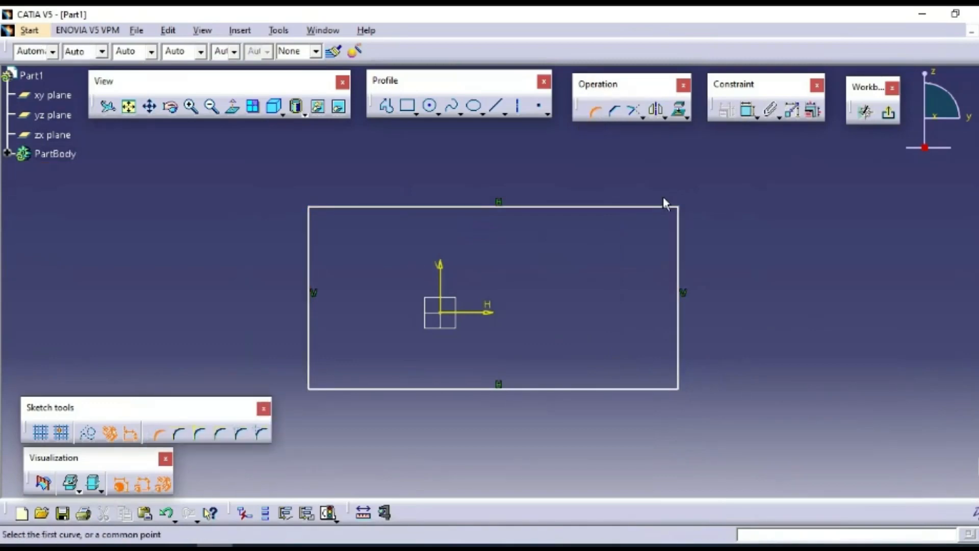
left_click(672, 207)
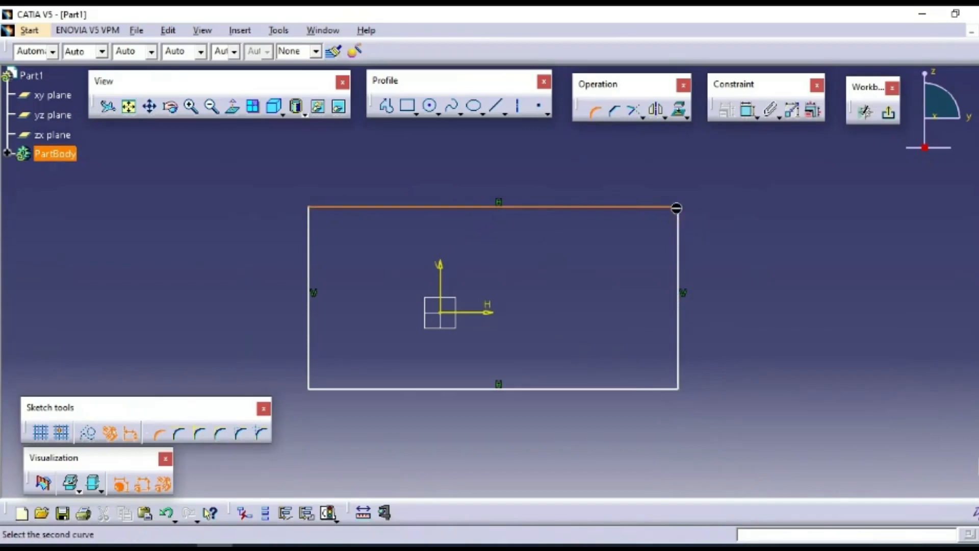
left_click(682, 208)
left_click(668, 225)
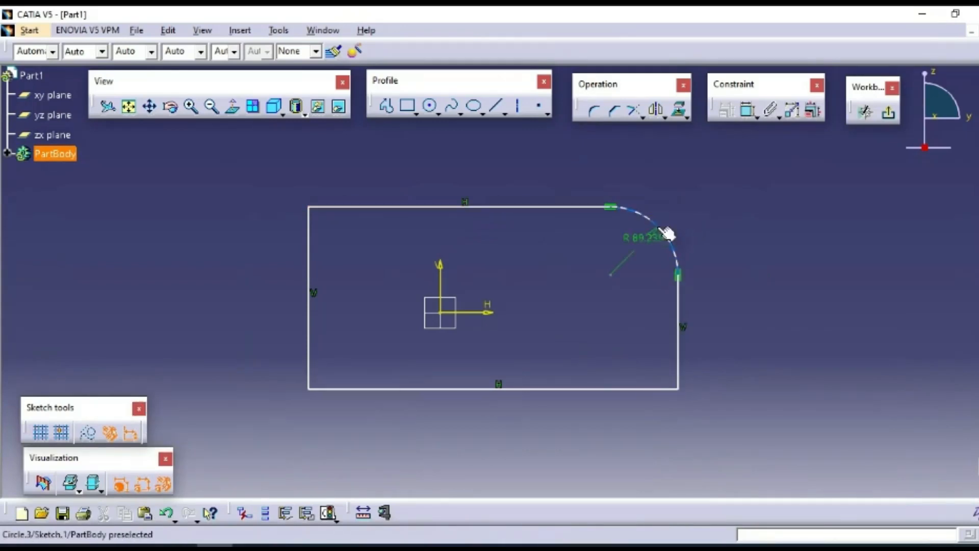
Step: Chamfer the rectangle's lower right corner at 45°, with a chamfer length of about 103 mm
left_click(615, 110)
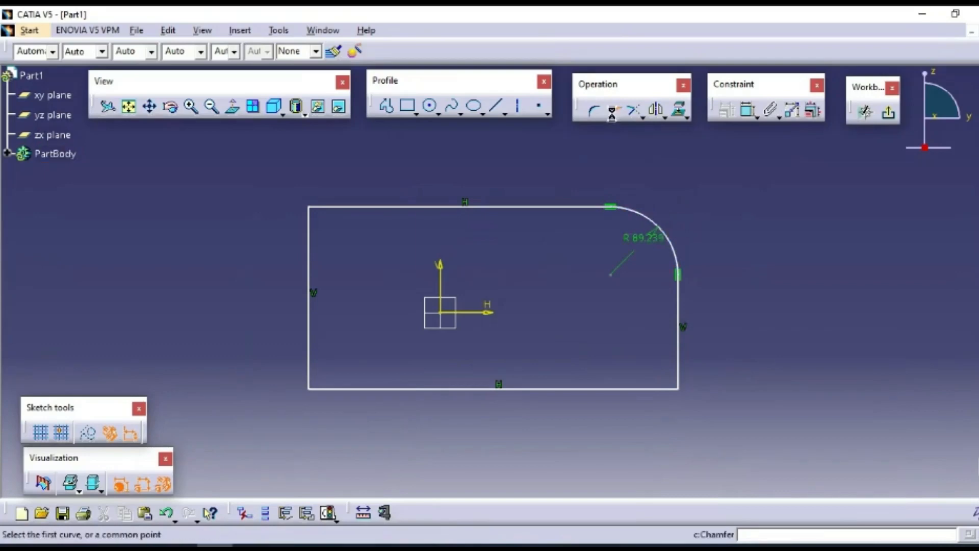
left_click(681, 363)
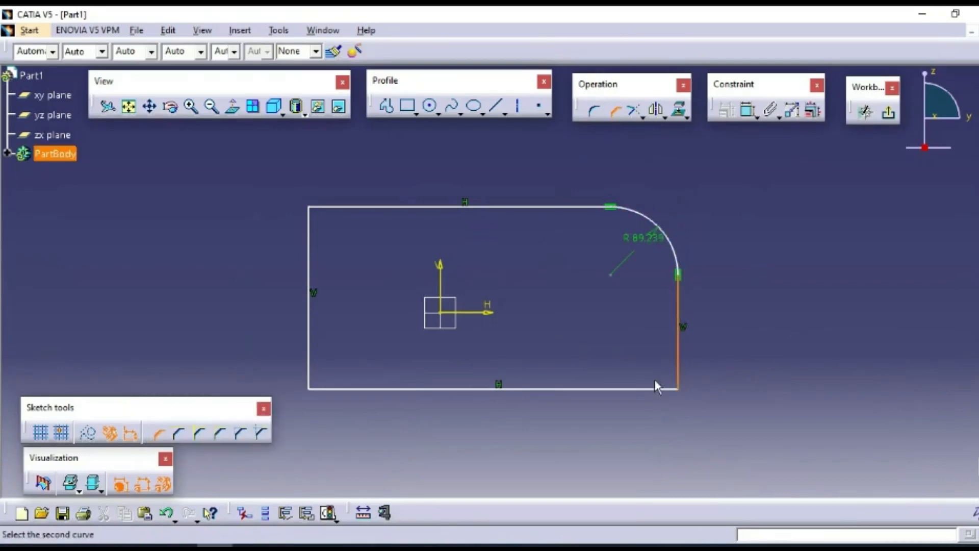
left_click(654, 389)
left_click(651, 361)
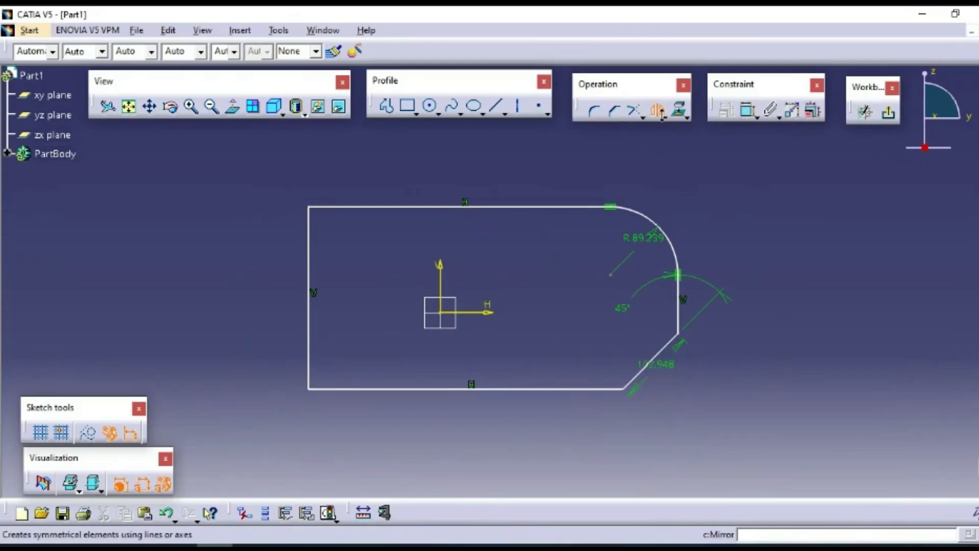
Step: Detach the Relimitations, Transformation and 3D Geometry tool groups so they float beside the sketch
left_click(643, 118)
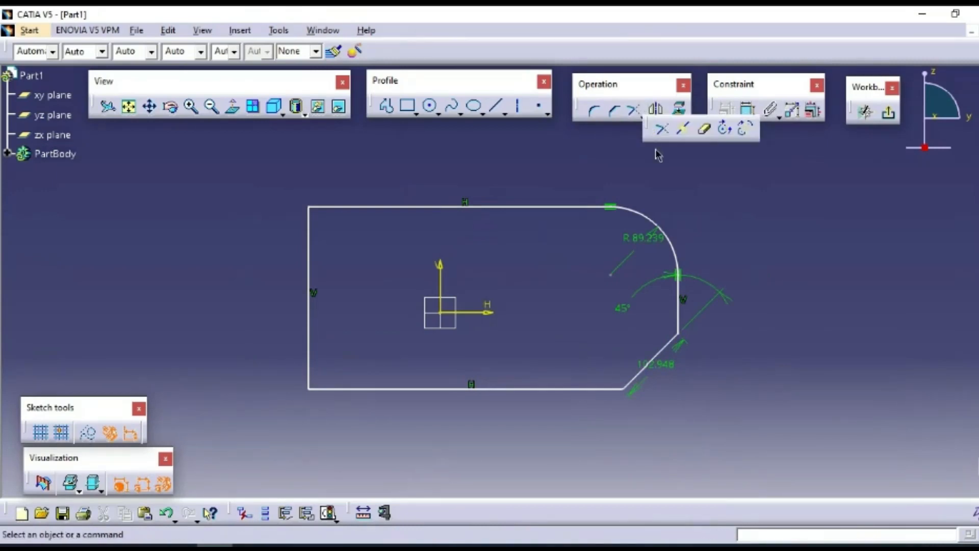
left_click_drag(689, 184, 684, 168)
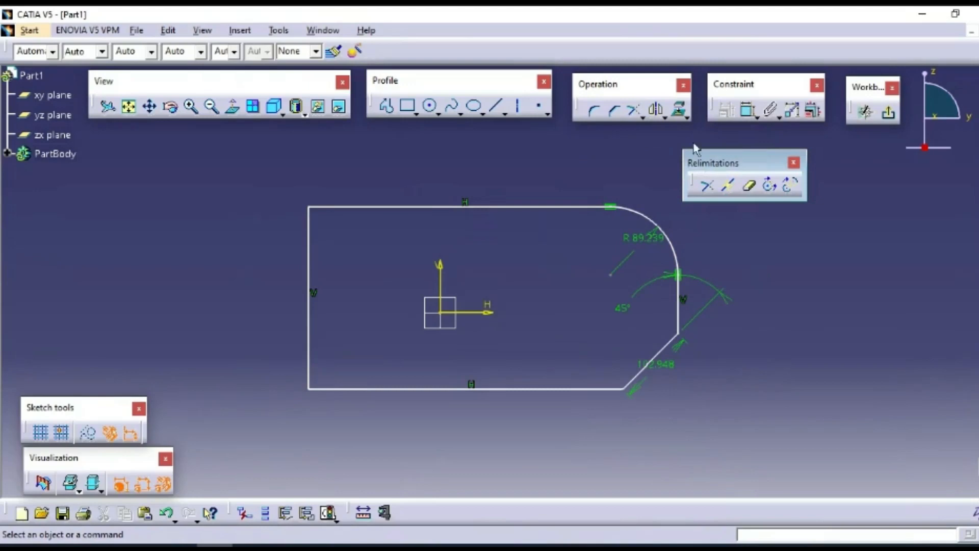
left_click(664, 118)
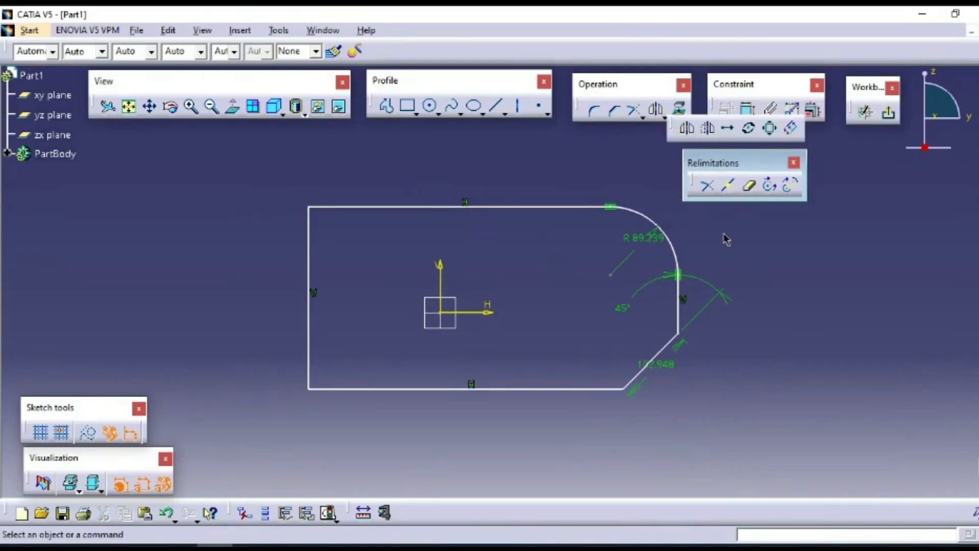
left_click_drag(702, 252, 708, 246)
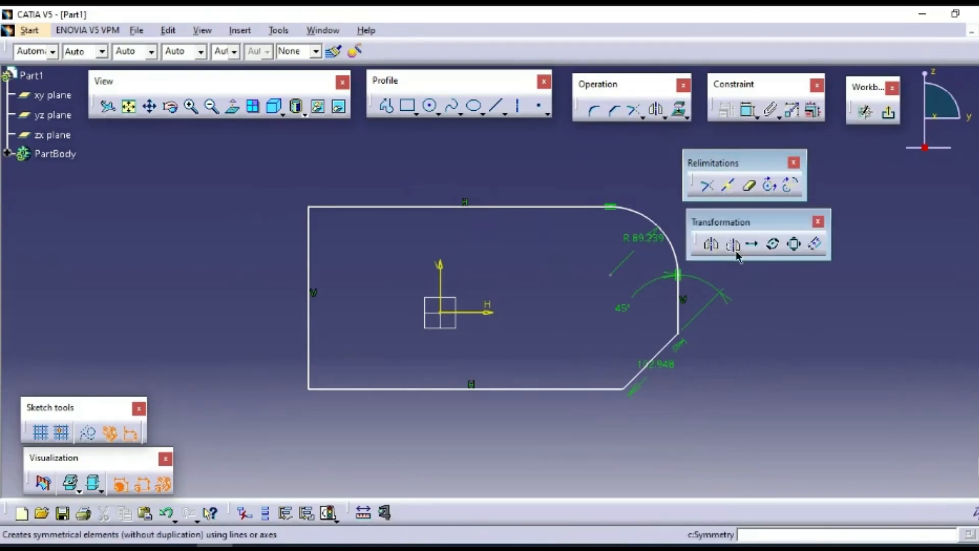
left_click(685, 117)
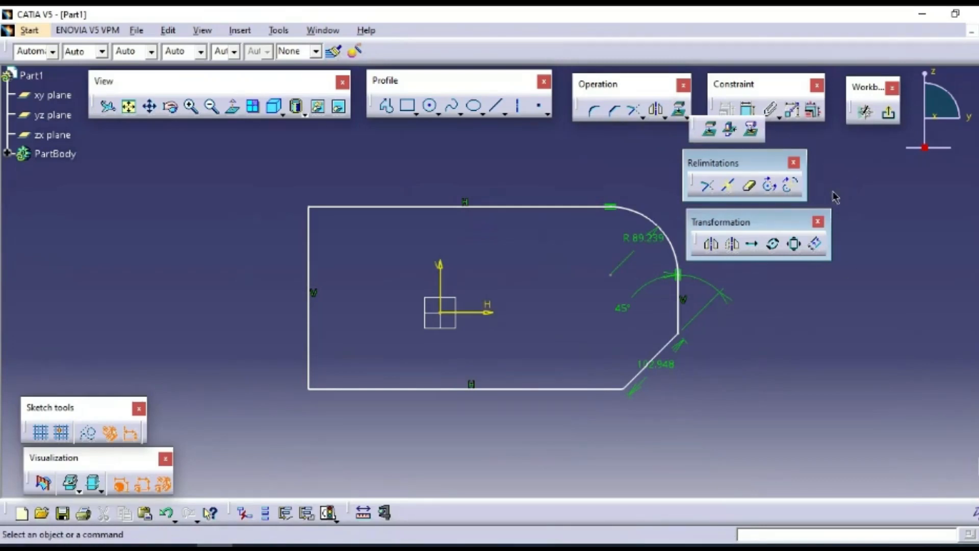
left_click_drag(835, 197, 836, 194)
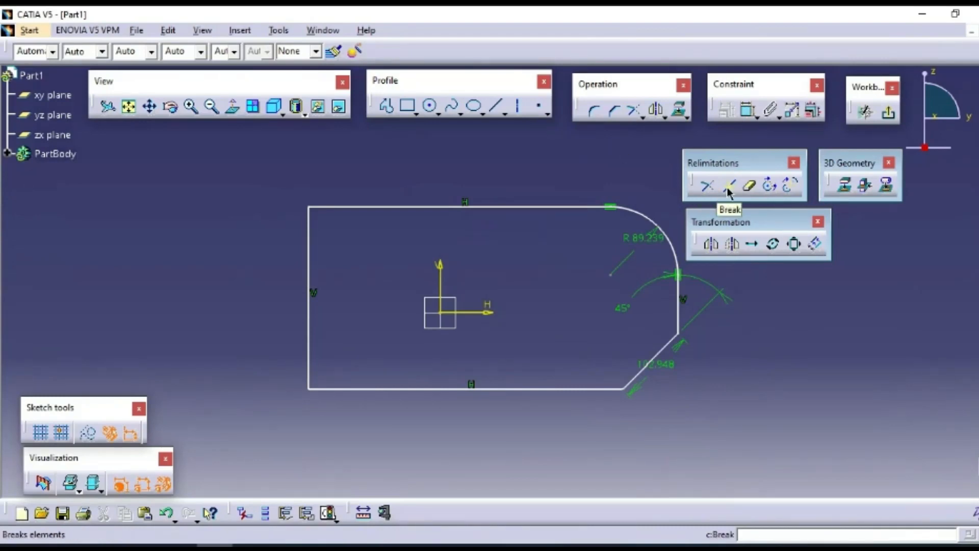
Step: Break the profile's lower horizontal line at the vertical axis and check both resulting segments by selecting each one
left_click(751, 188)
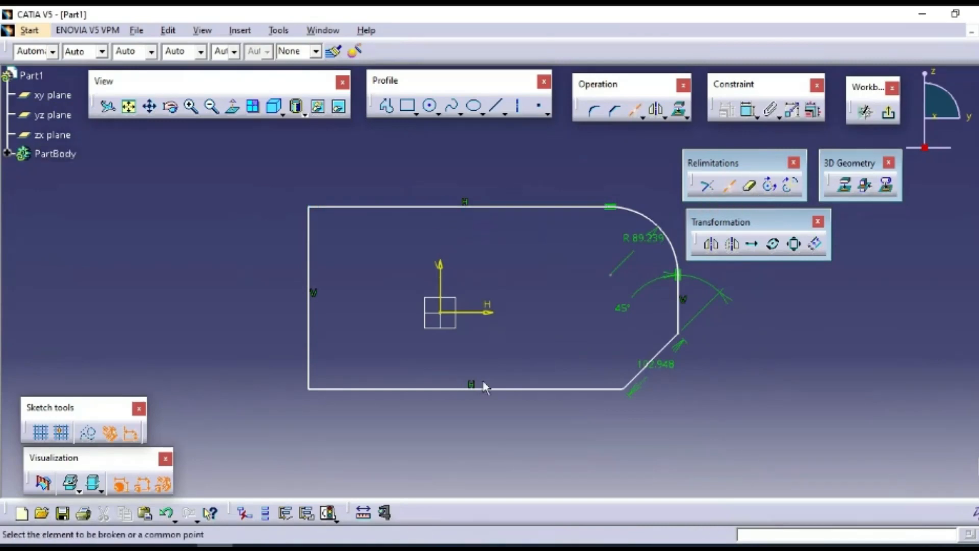
left_click(516, 389)
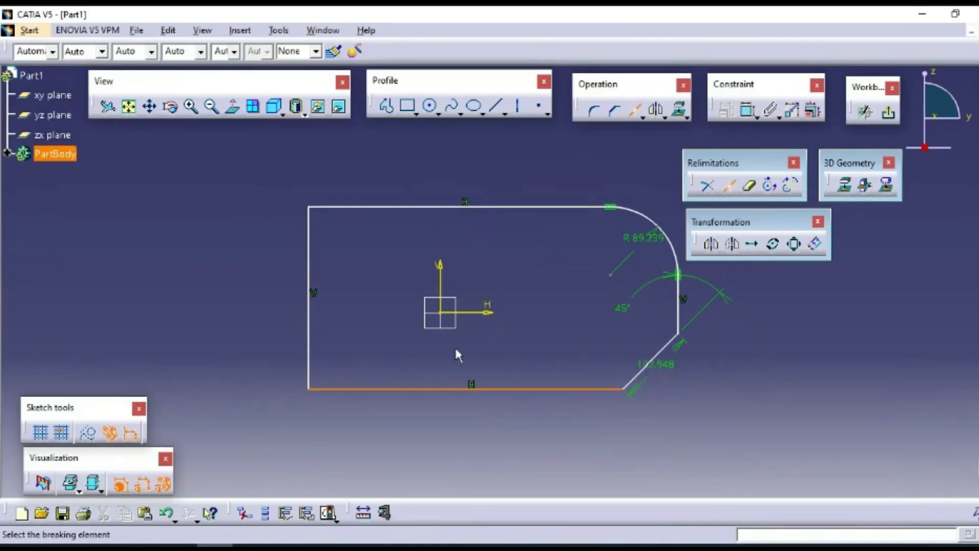
left_click(442, 278)
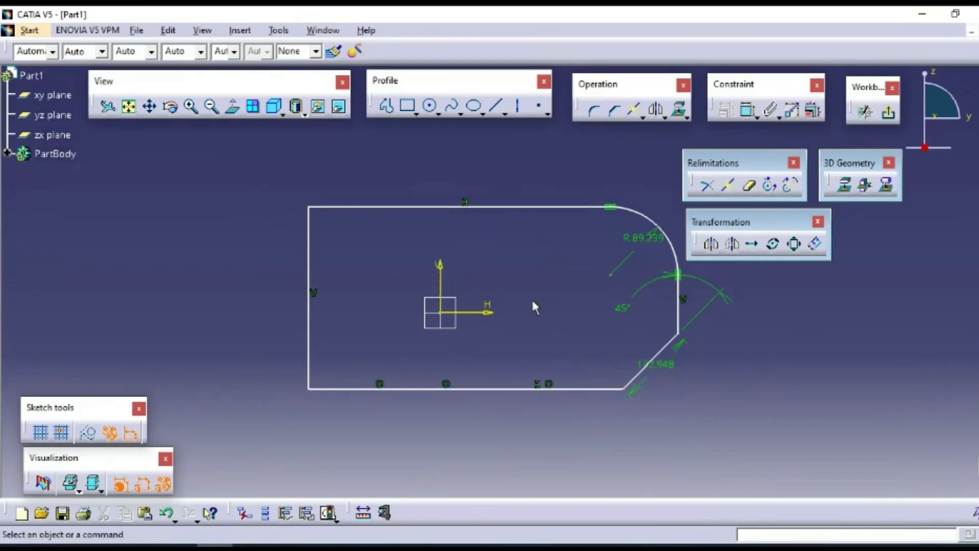
left_click(497, 388)
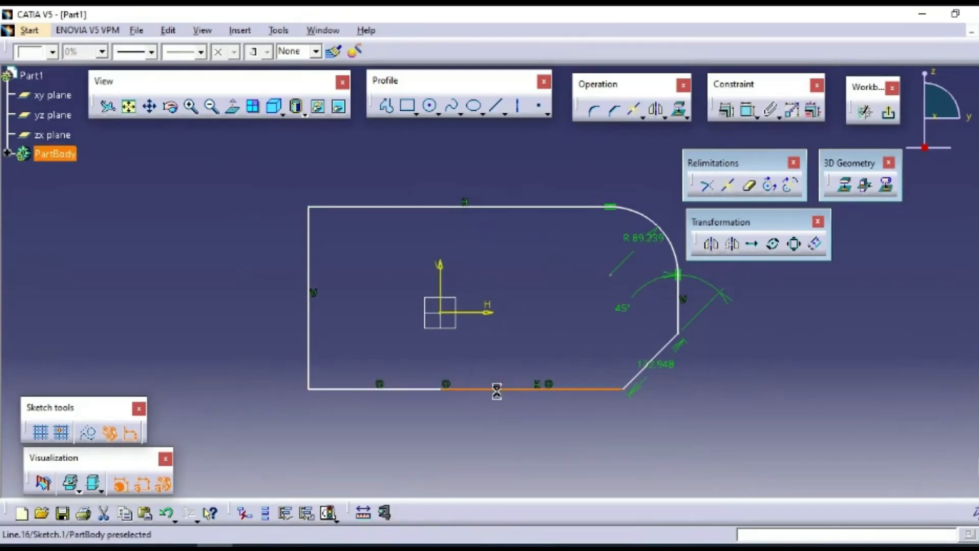
left_click(414, 389)
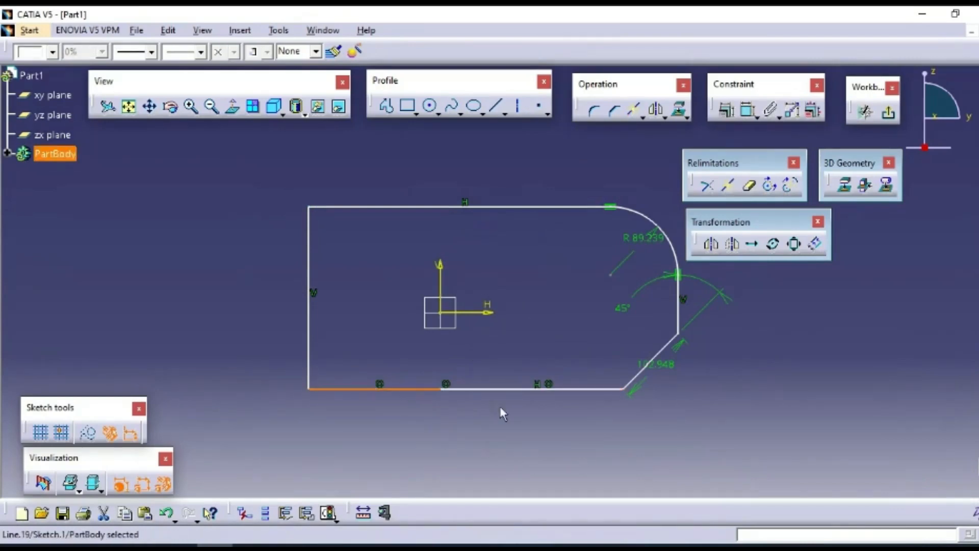
left_click(547, 325)
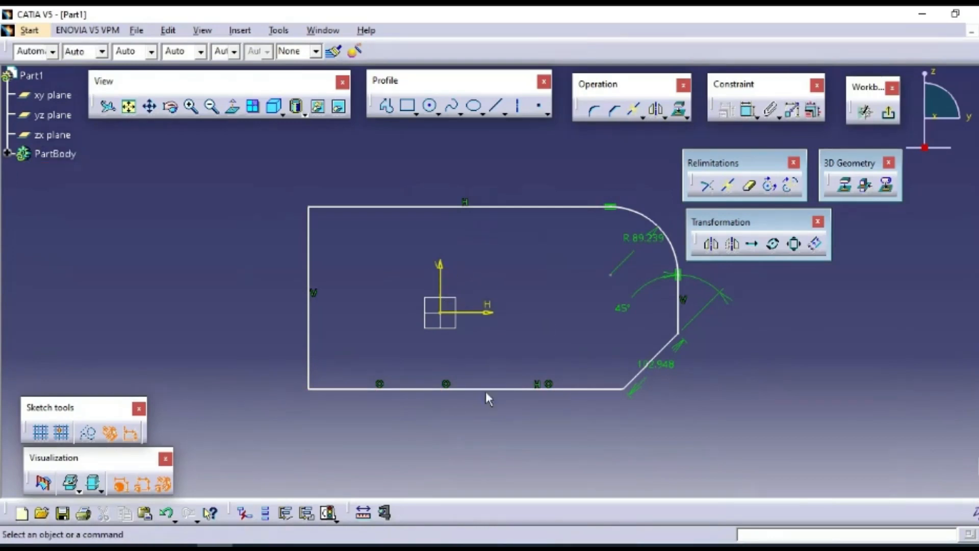
Step: Draw an open four-point spline that starts above the profile, loops beyond its left edge and ends above the upper line
left_click(754, 193)
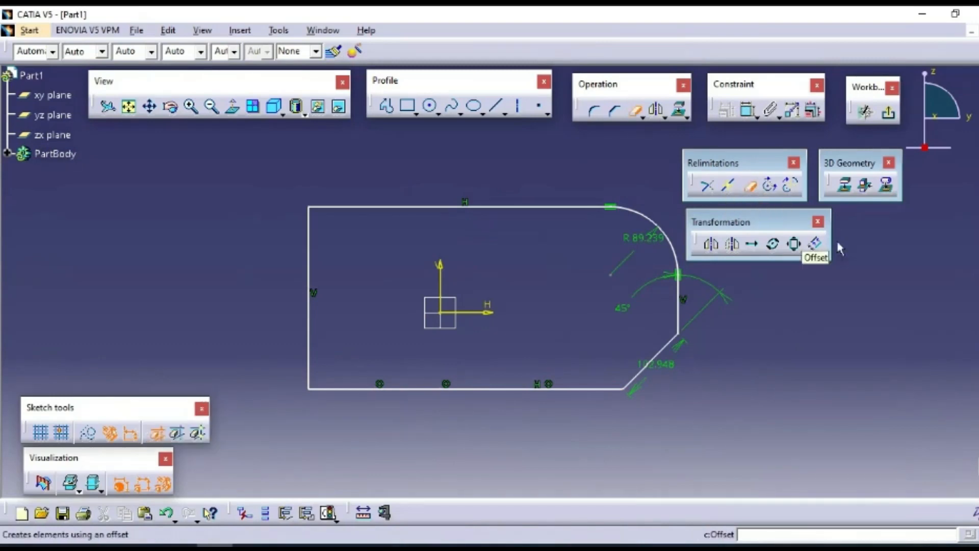
left_click(750, 185)
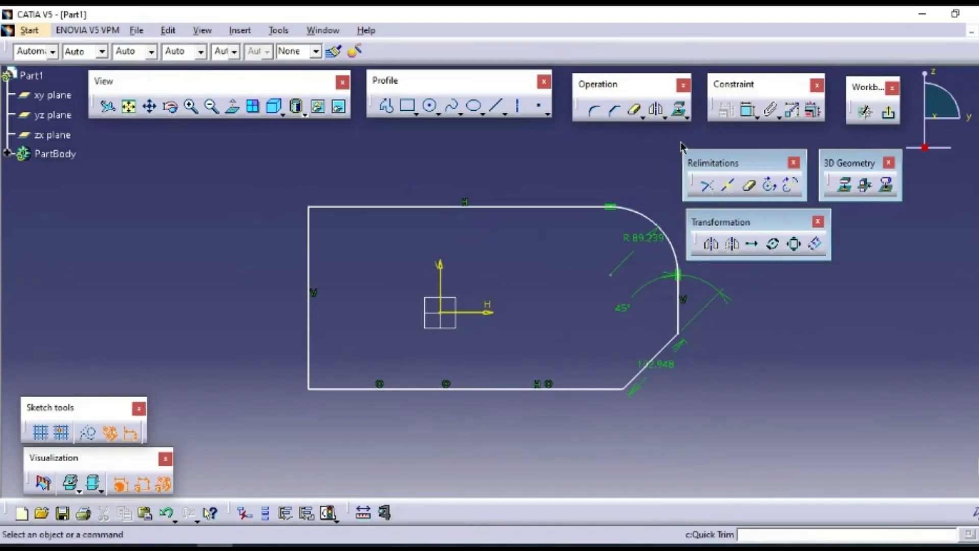
left_click(451, 105)
left_click(528, 189)
left_click(435, 258)
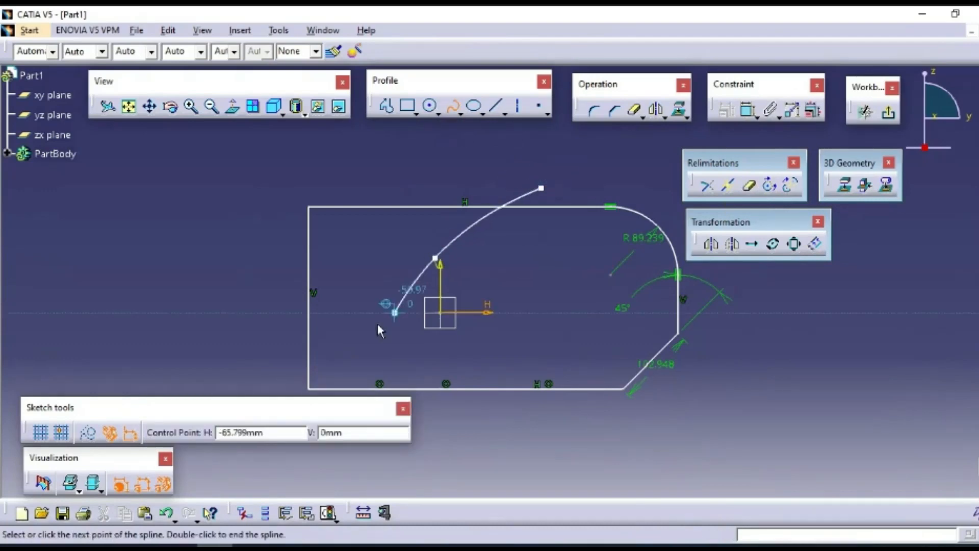
left_click(237, 319)
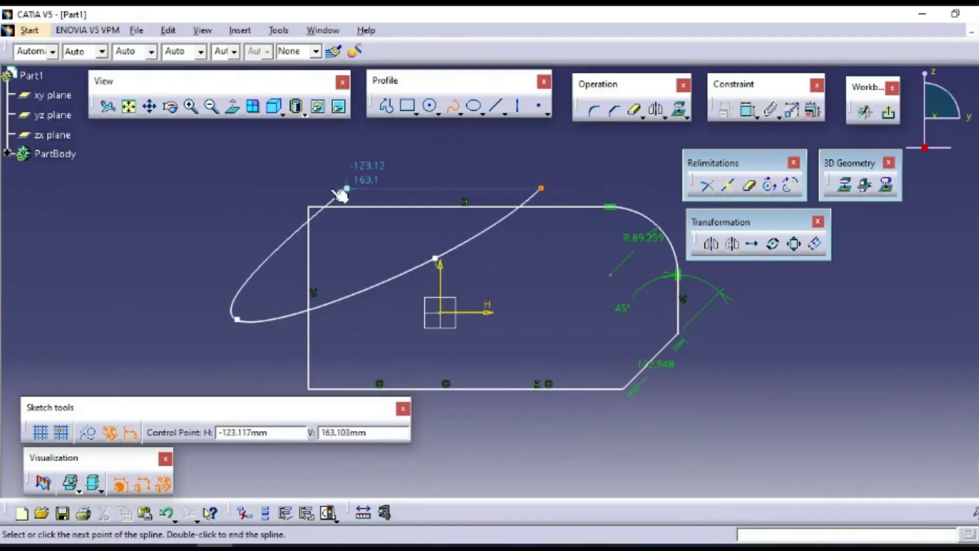
left_click(376, 191)
left_click(455, 108)
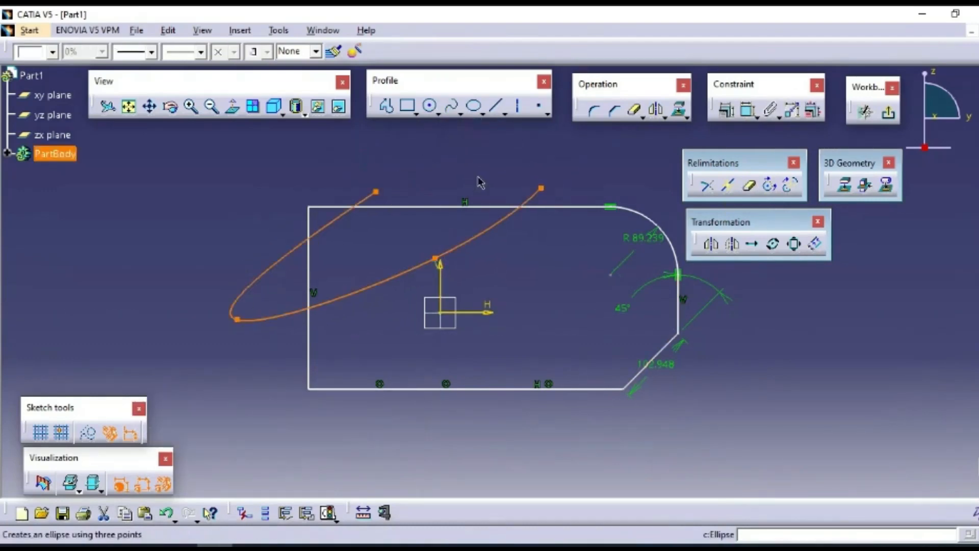
Step: Quick-trim both ends of the spline that extend above the profile's upper line
left_click(749, 185)
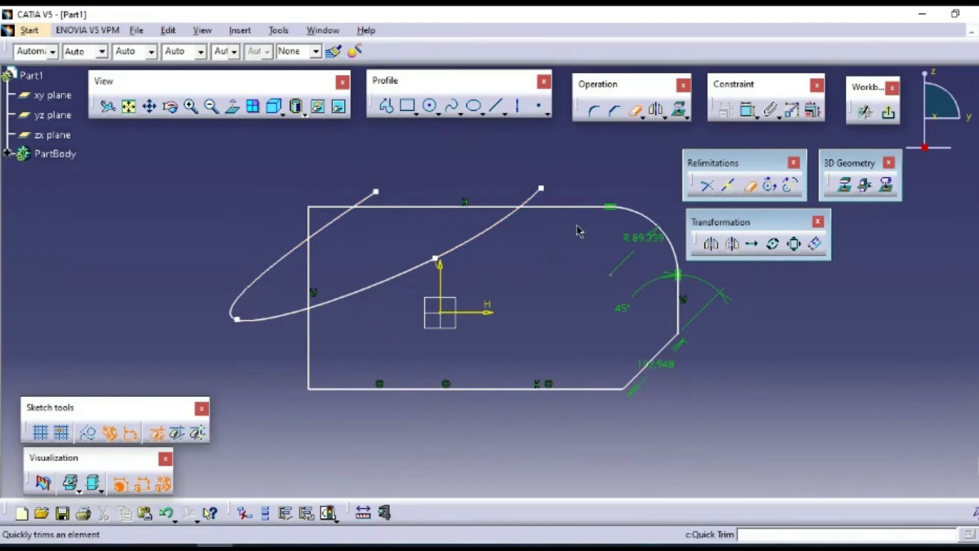
left_click(533, 197)
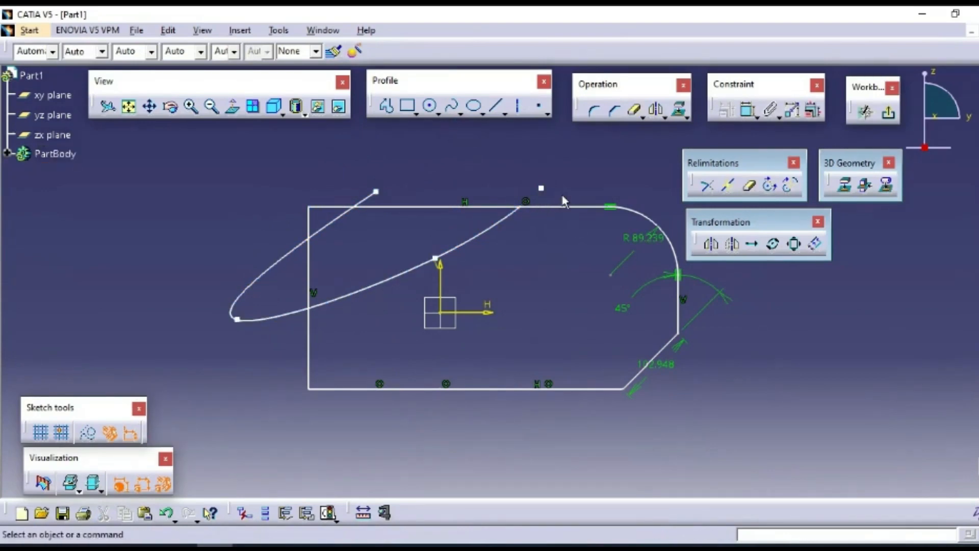
left_click(750, 191)
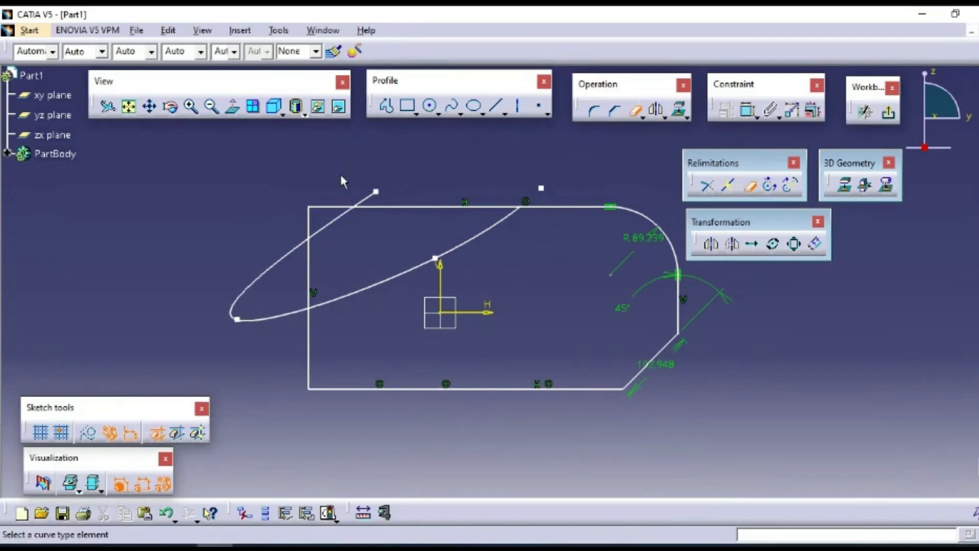
left_click(375, 202)
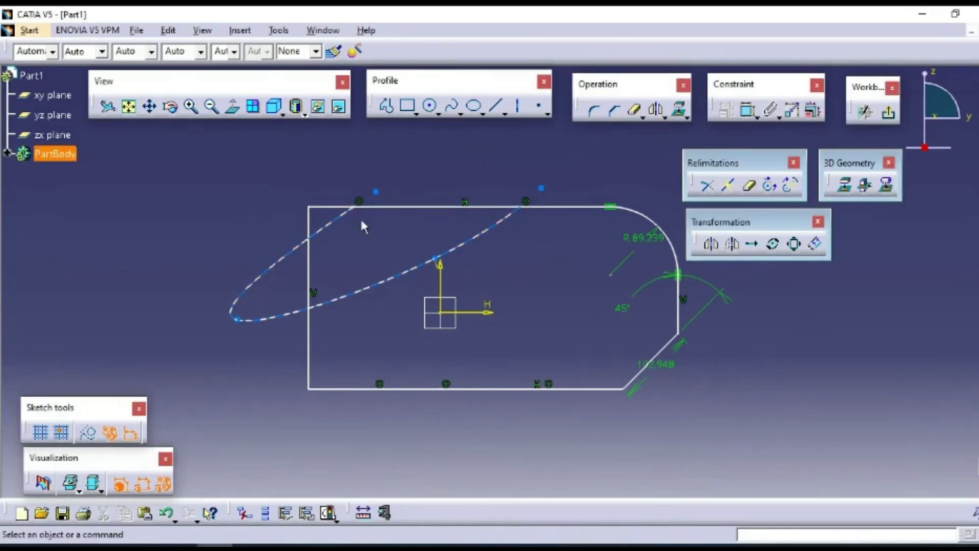
Step: Quick-trim the spline piece inside the profile's upper left corner and remove the remaining spline with its points
left_click(750, 188)
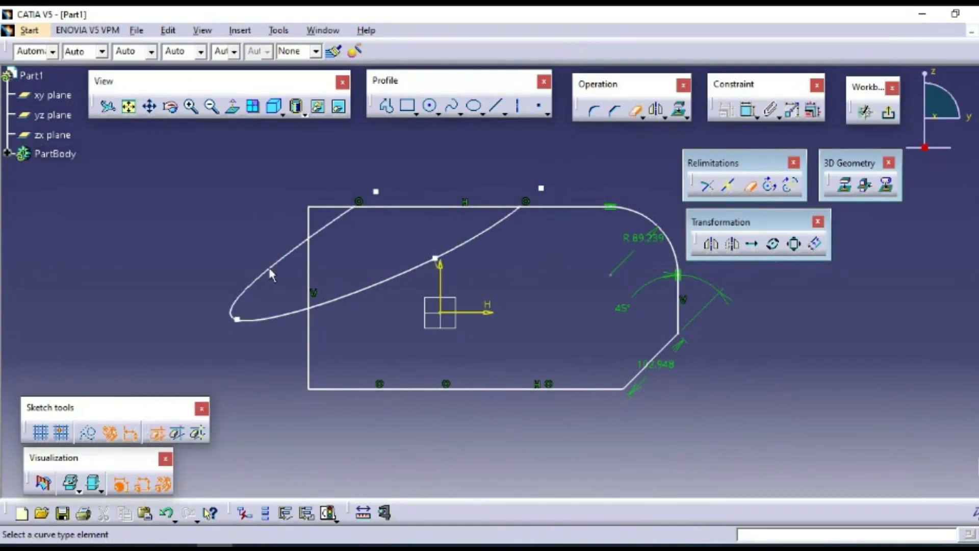
left_click(339, 220)
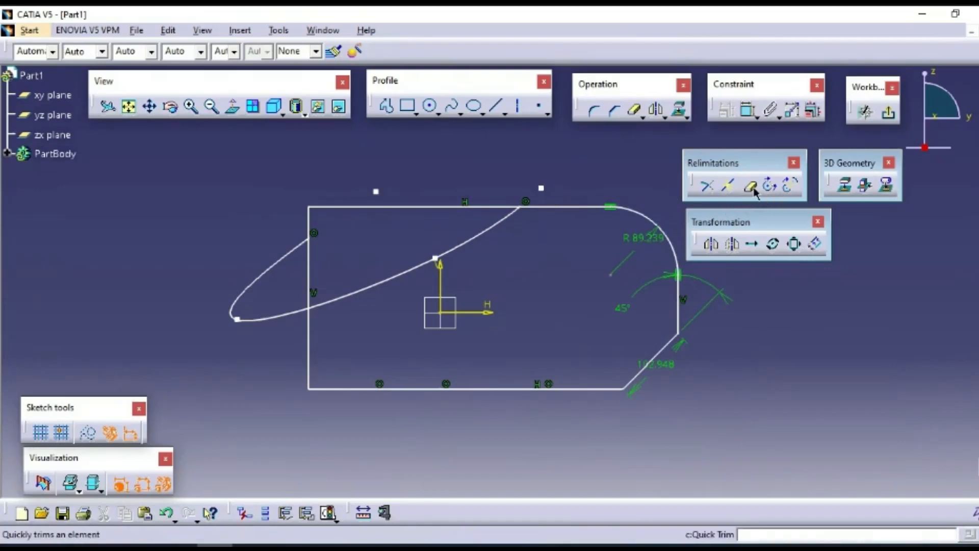
left_click(748, 185)
left_click(549, 192)
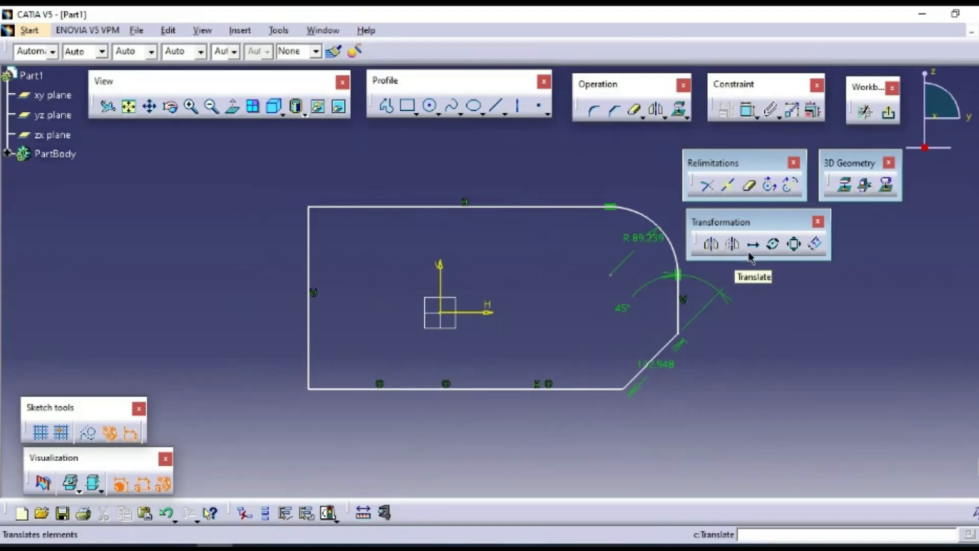
Step: Try to offset all the sketch geometry together with the axes and reference planes
left_click(816, 246)
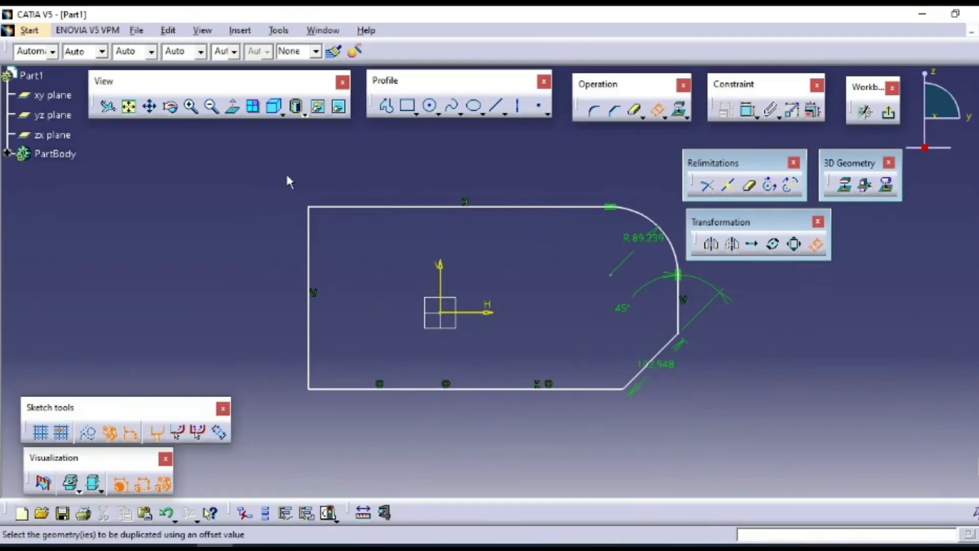
left_click_drag(250, 175, 736, 437)
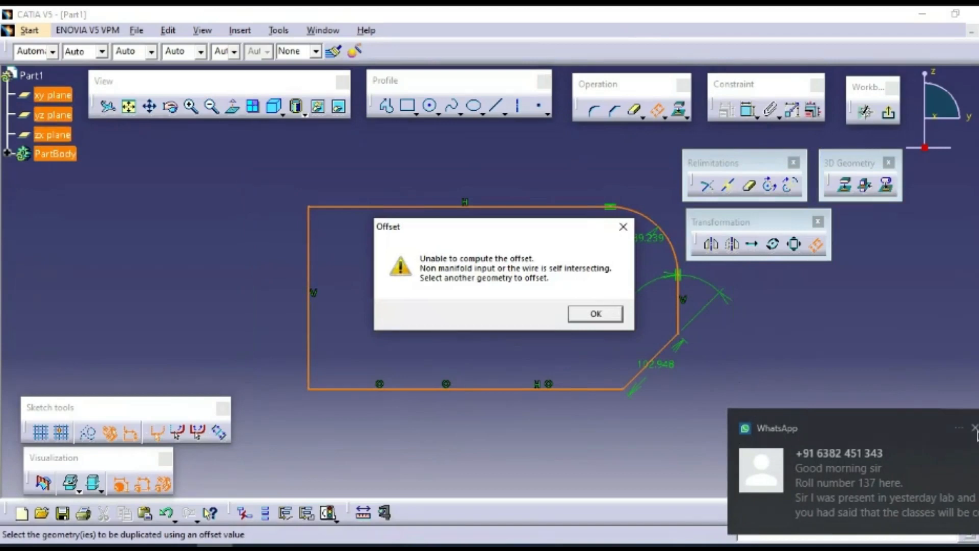
left_click(974, 428)
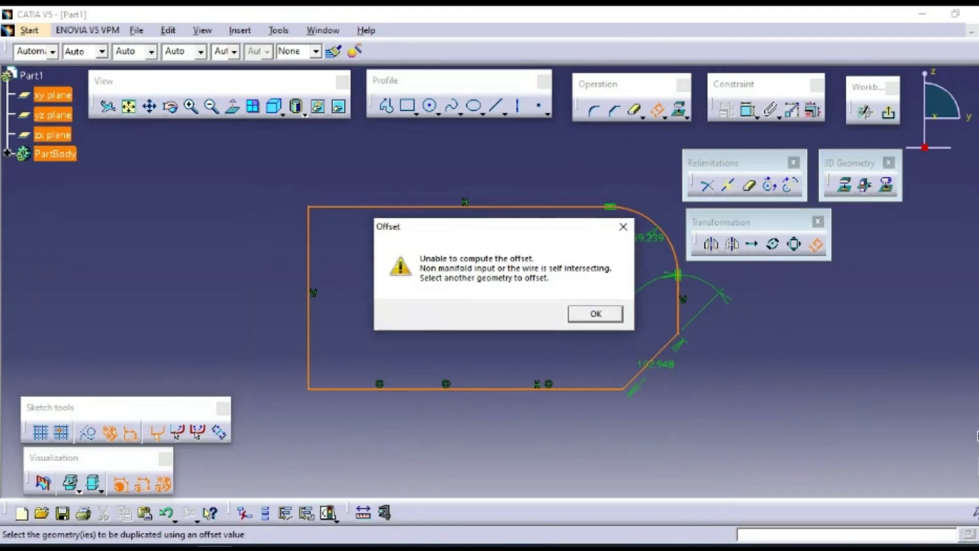
left_click(595, 313)
left_click(816, 244)
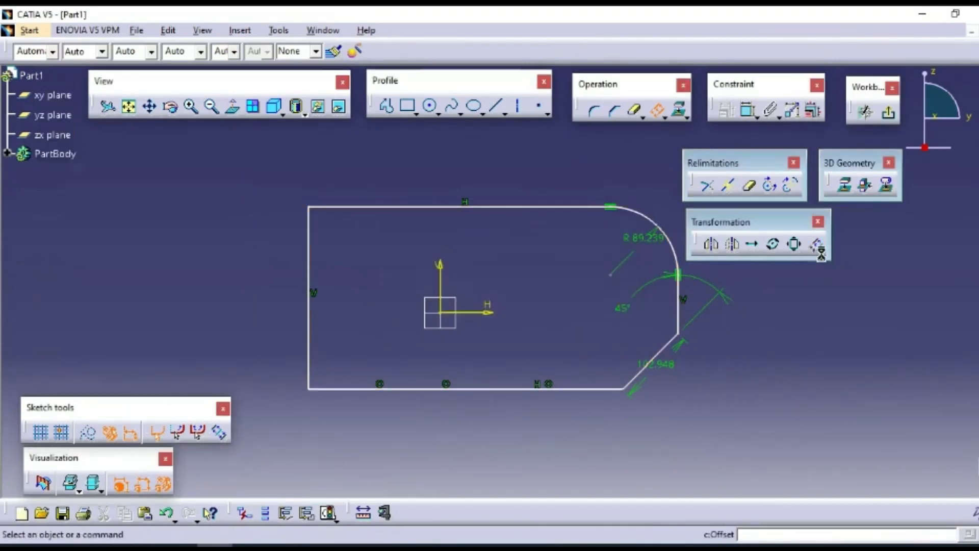
Step: Offset the whole closed profile inward by 20 mm, leaving the sketch axes and yz plane out of the selection
mouse_move(240, 154)
left_mouse_down()
mouse_move(688, 436)
mouse_move(717, 441)
mouse_move(699, 435)
left_mouse_up()
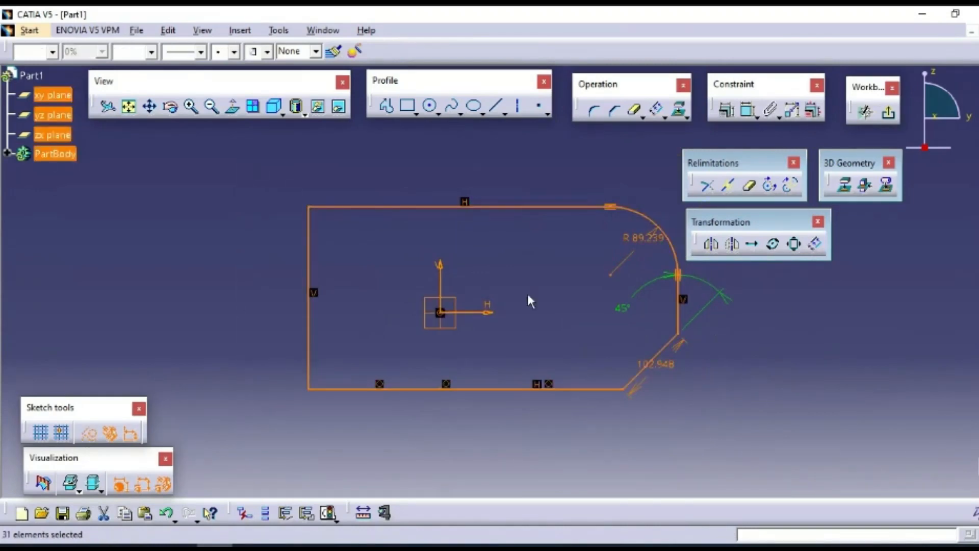
left_click(446, 312, "ctrl")
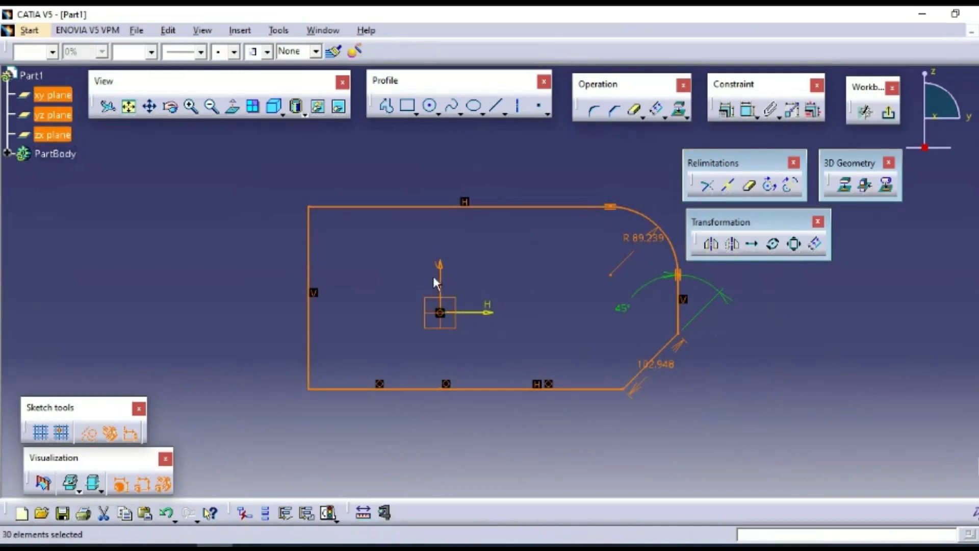
left_click(437, 280, "ctrl")
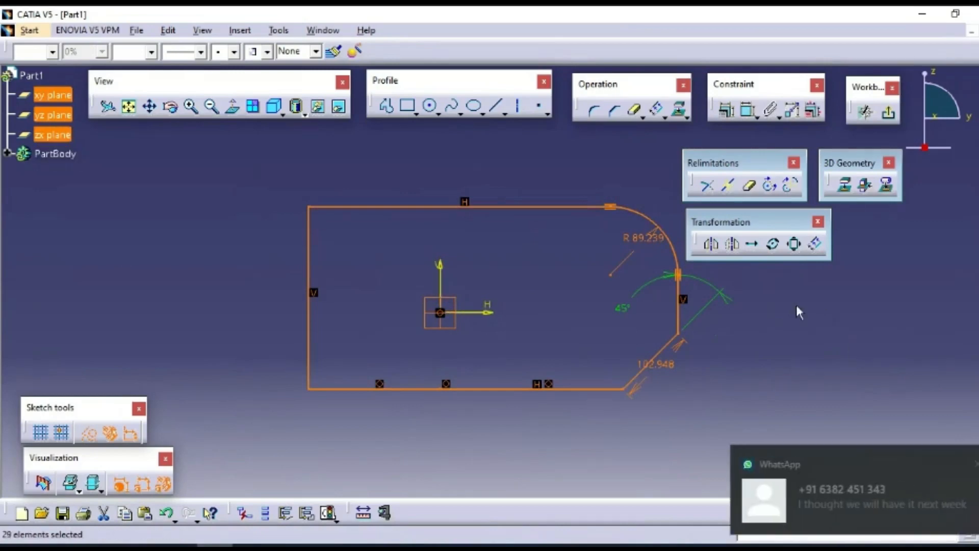
left_click(975, 466)
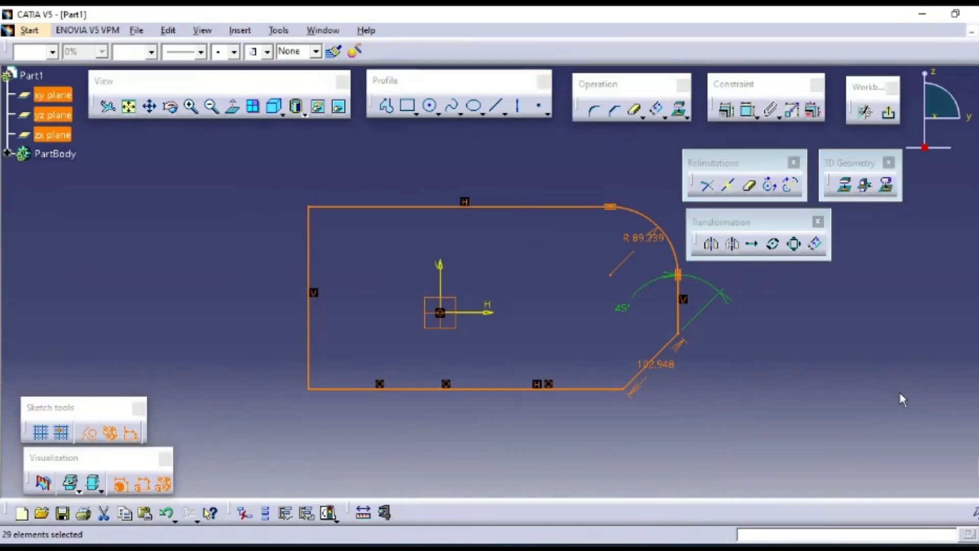
left_click(456, 327, "ctrl")
left_click(436, 318, "ctrl")
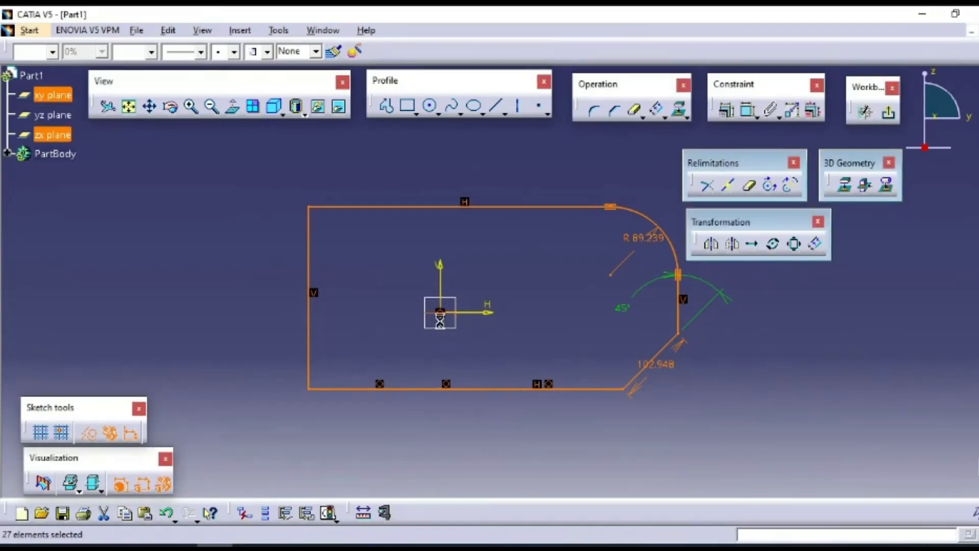
left_click(815, 243)
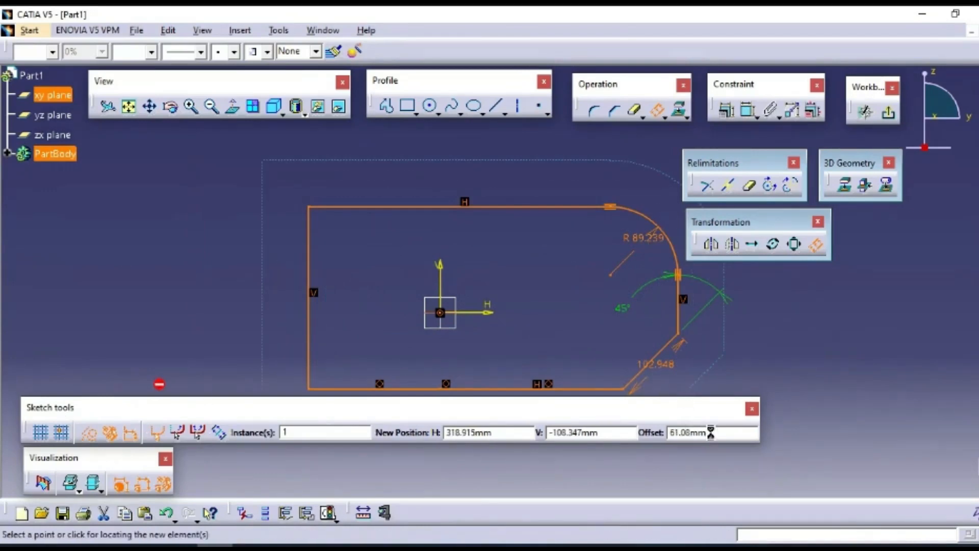
left_click_drag(711, 432, 623, 432)
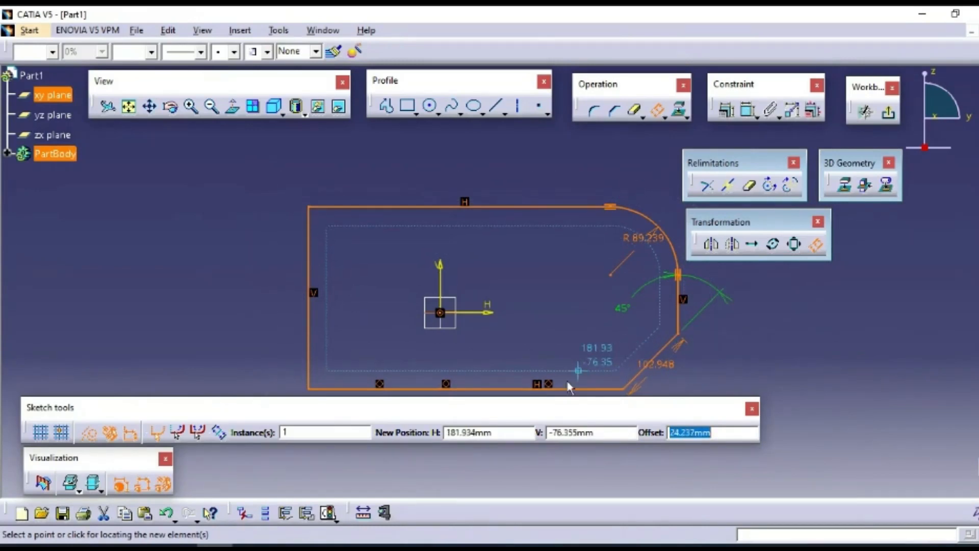
mouse_move(564, 404)
left_mouse_down()
mouse_move(662, 365)
mouse_move(600, 362)
mouse_move(619, 368)
left_mouse_up()
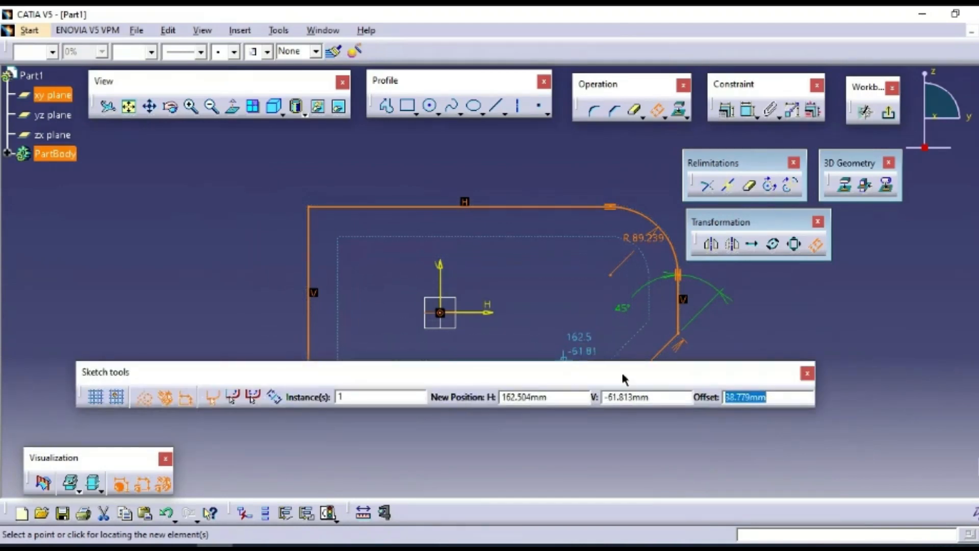
type("20")
key("Return")
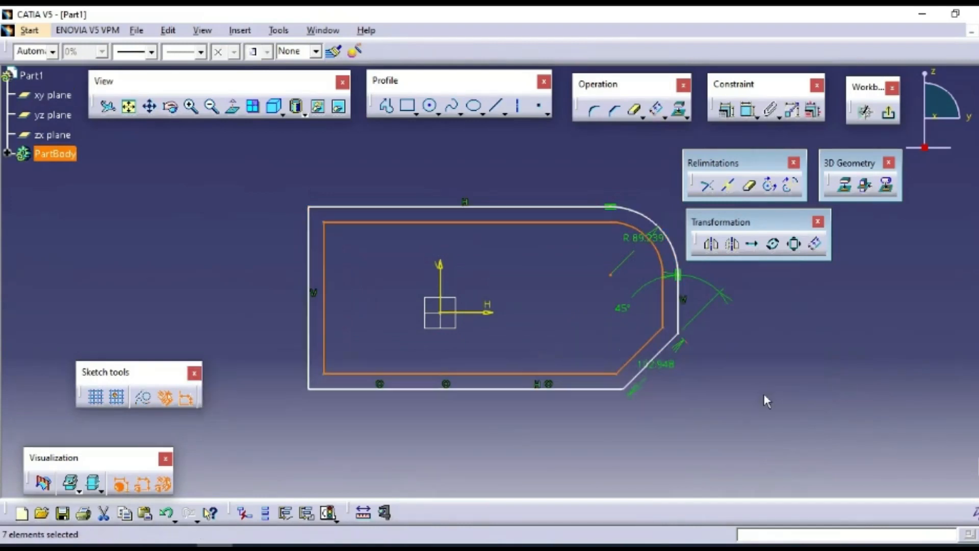
left_click(764, 395)
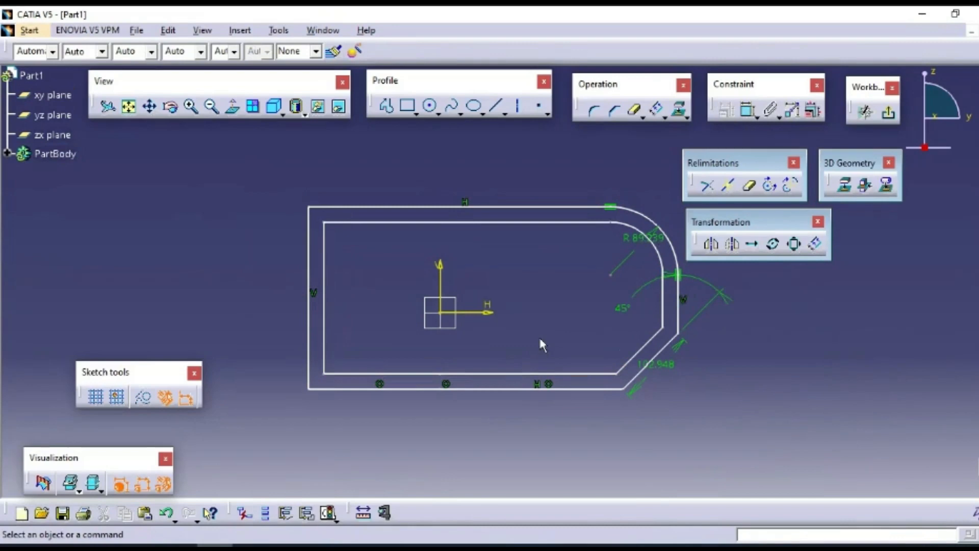
Step: Dimension the outer profile's upper horizontal line and set its length to 400 mm
left_click(751, 243)
key("Escape")
left_click(749, 111)
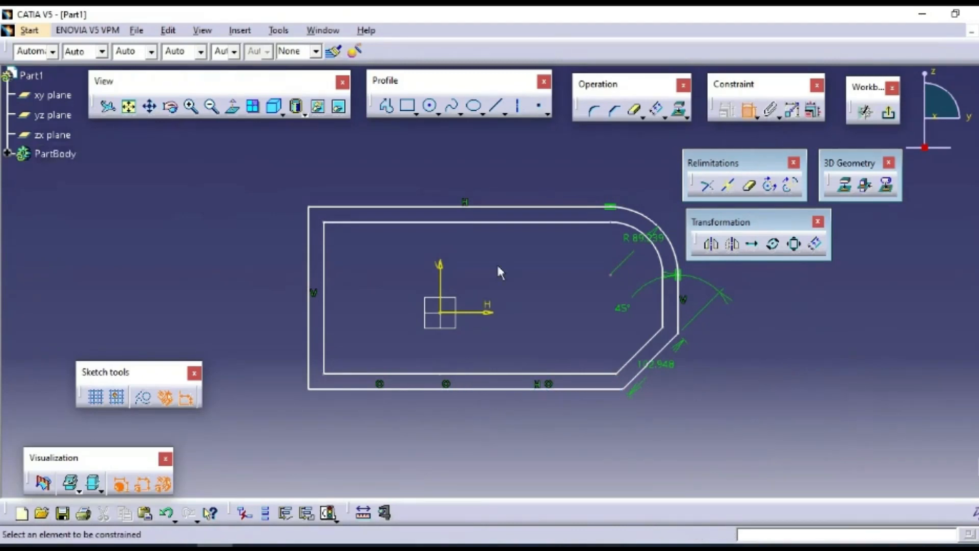
left_click(512, 207)
left_click(465, 164)
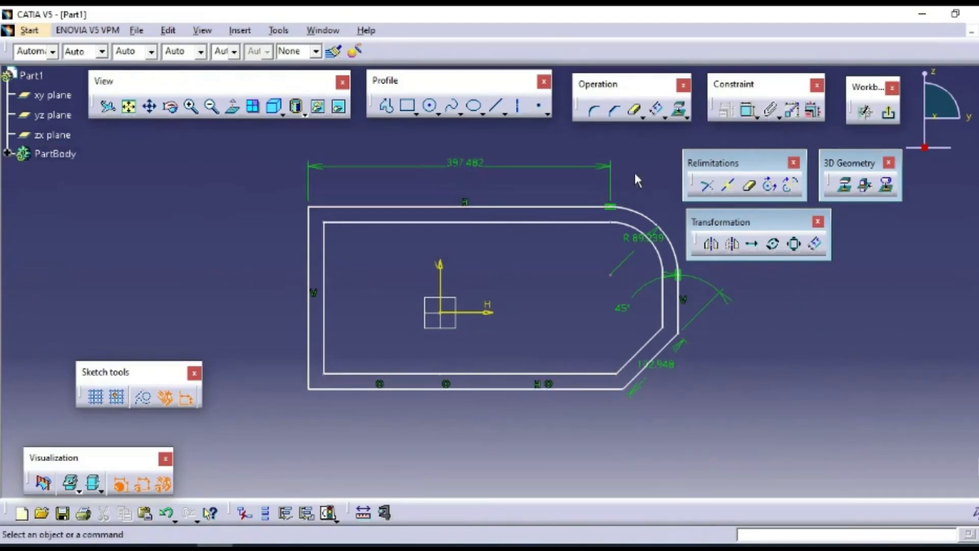
double_click(479, 165)
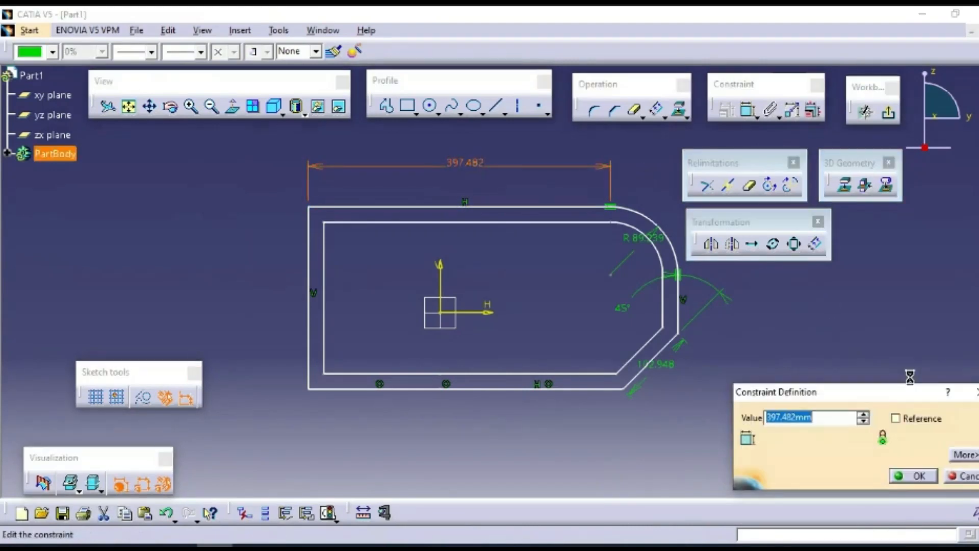
type("400")
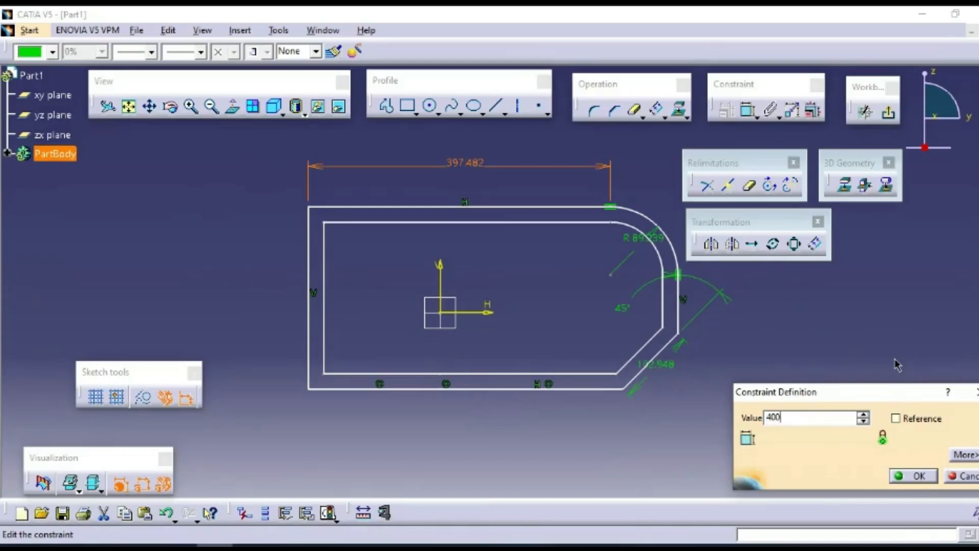
key("Return")
left_click(887, 361)
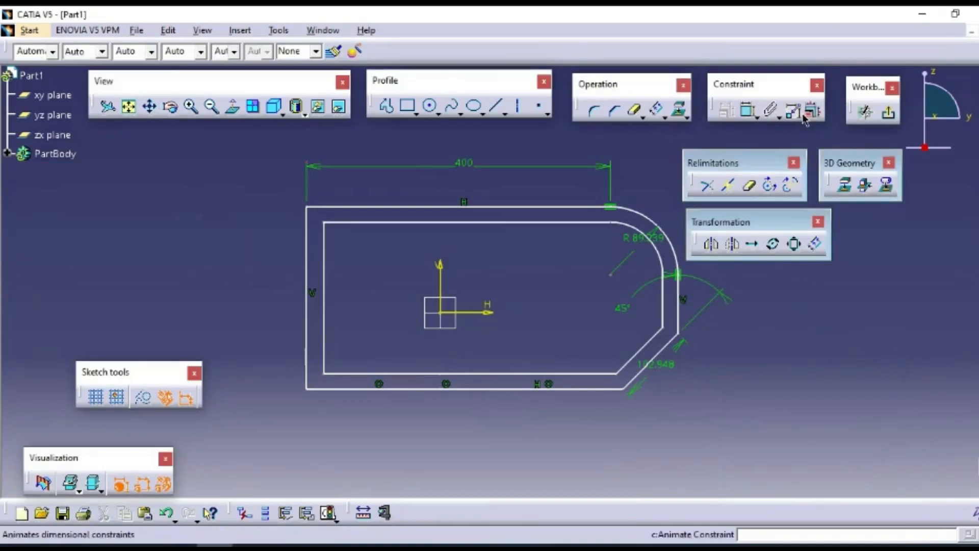
Step: Dimension the outer profile's left vertical line and set its length to 300 mm
left_click(748, 112)
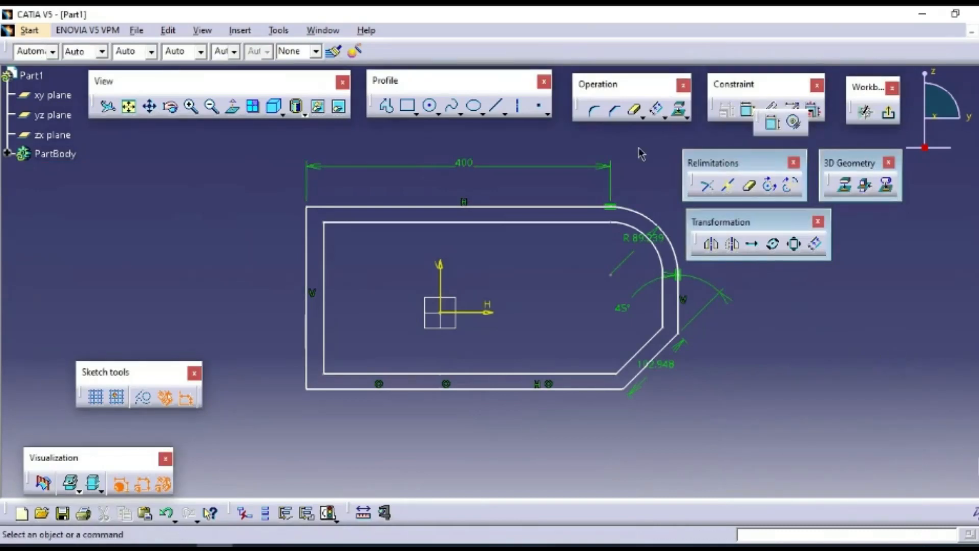
left_click(800, 125)
left_click(306, 288)
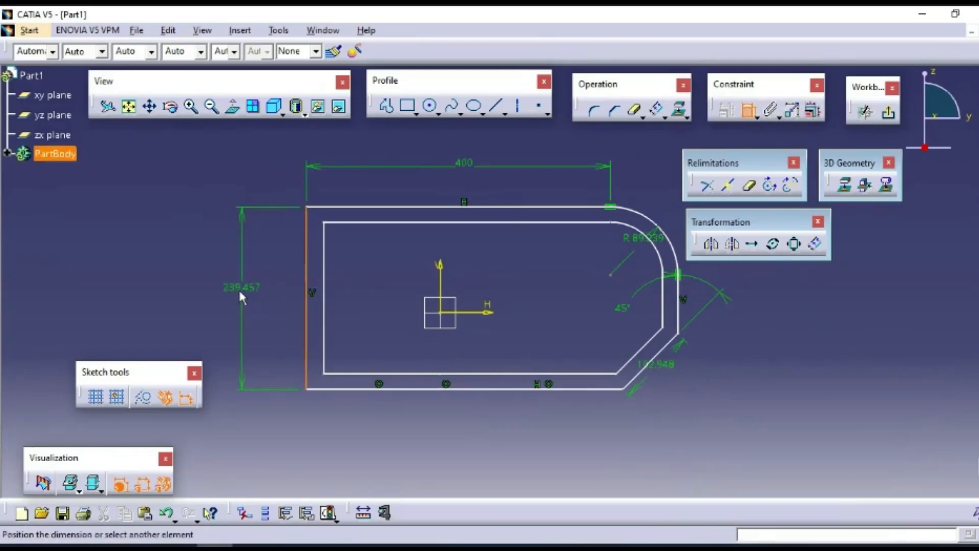
left_click(239, 291)
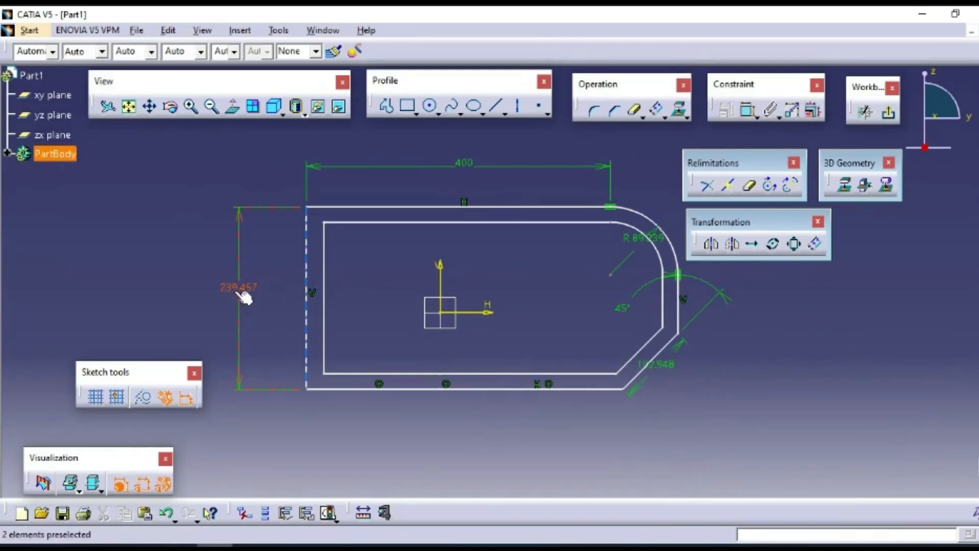
double_click(242, 289)
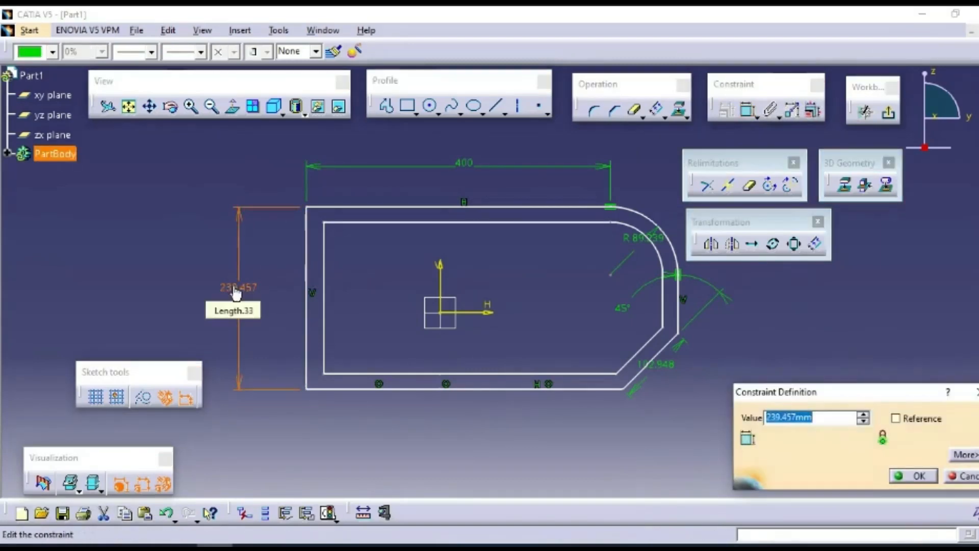
type("300")
key("Return")
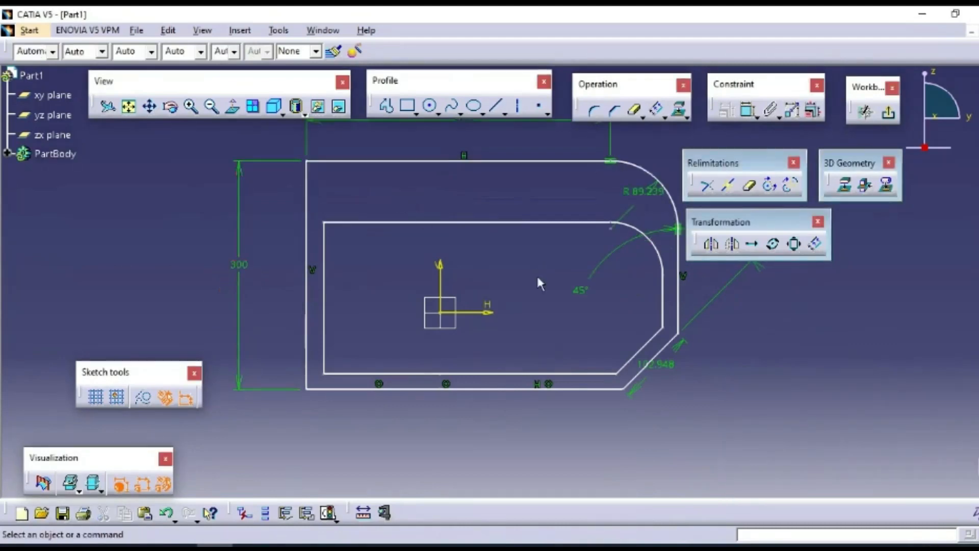
Step: Delete both profiles and all their constraints from the sketch
middle_click_drag(540, 282, 485, 337)
mouse_move(123, 166)
left_mouse_down()
mouse_move(710, 449)
mouse_move(736, 524)
left_mouse_up()
key("Delete")
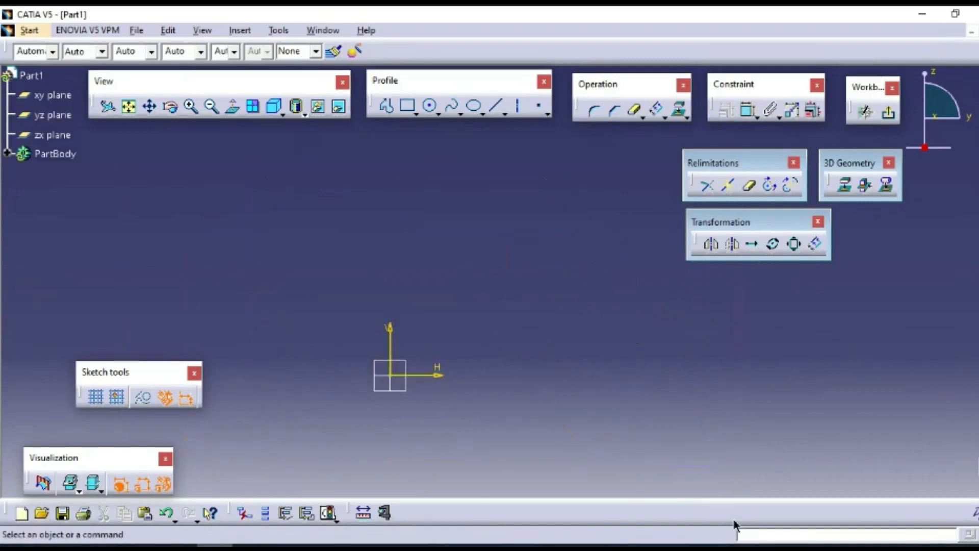
Step: Draw a rectangle about 400 mm wide to the right of the sketch origin
left_click(406, 106)
left_click(506, 220)
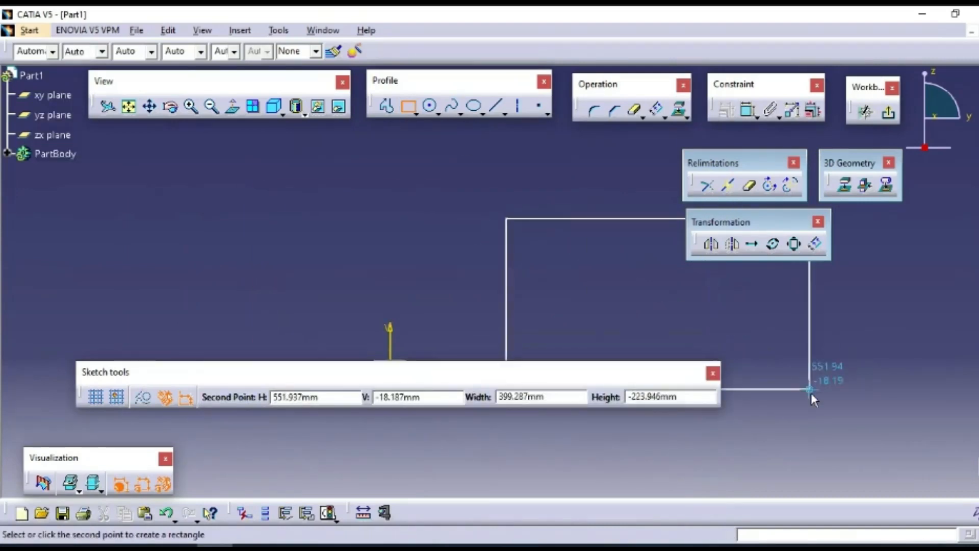
left_click(814, 403)
Step: Close the floating Transformation, Relimitations and 3D Geometry tool groups and clear the rectangle's selection
left_click(818, 221)
left_click(793, 163)
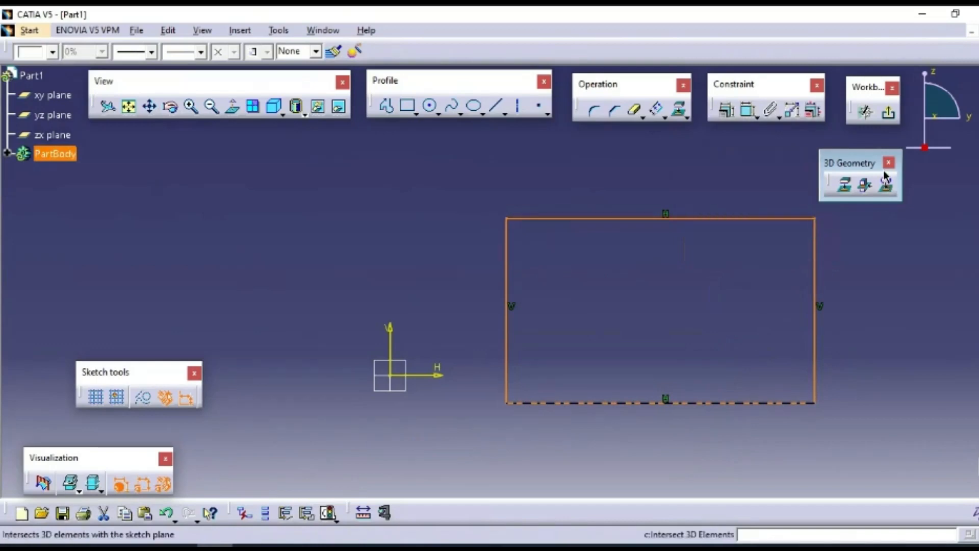
left_click(888, 162)
left_click(721, 154)
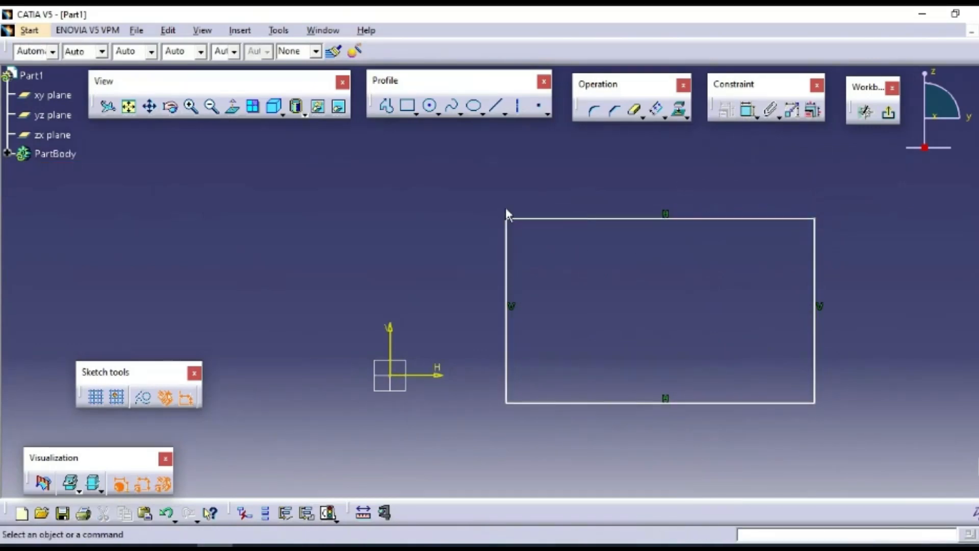
Step: Dimension the rectangle's top edge above it and its right edge beside it
left_click(748, 109)
left_click(714, 222)
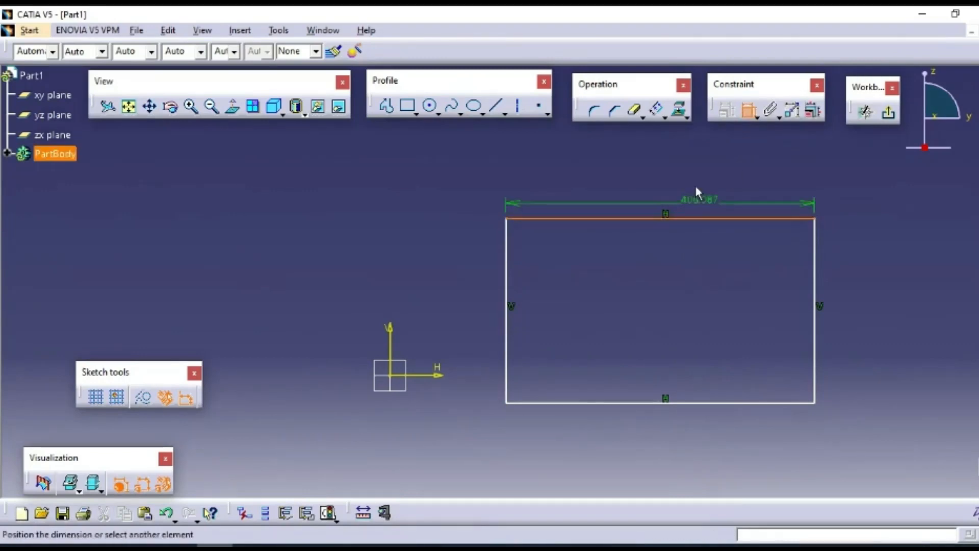
left_click(667, 173)
left_click(748, 115)
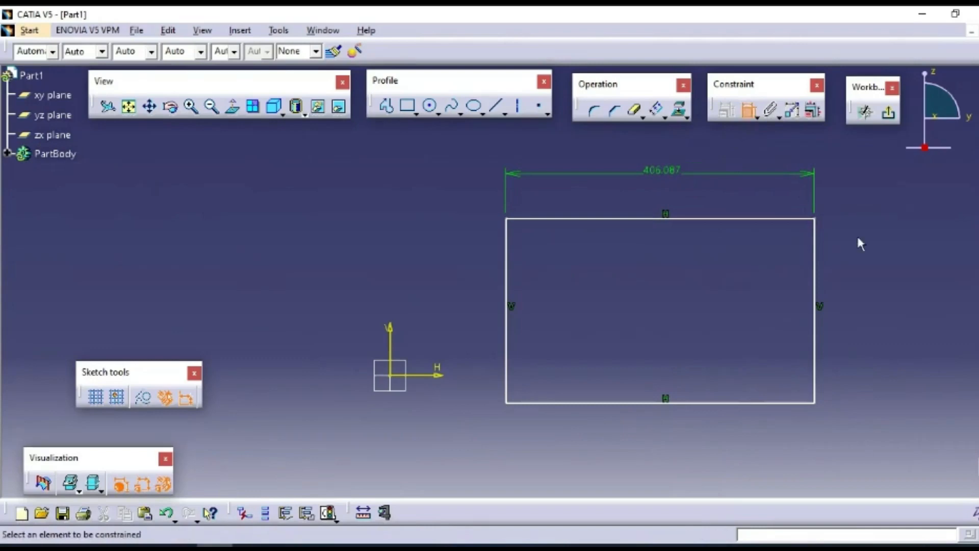
left_click(816, 279)
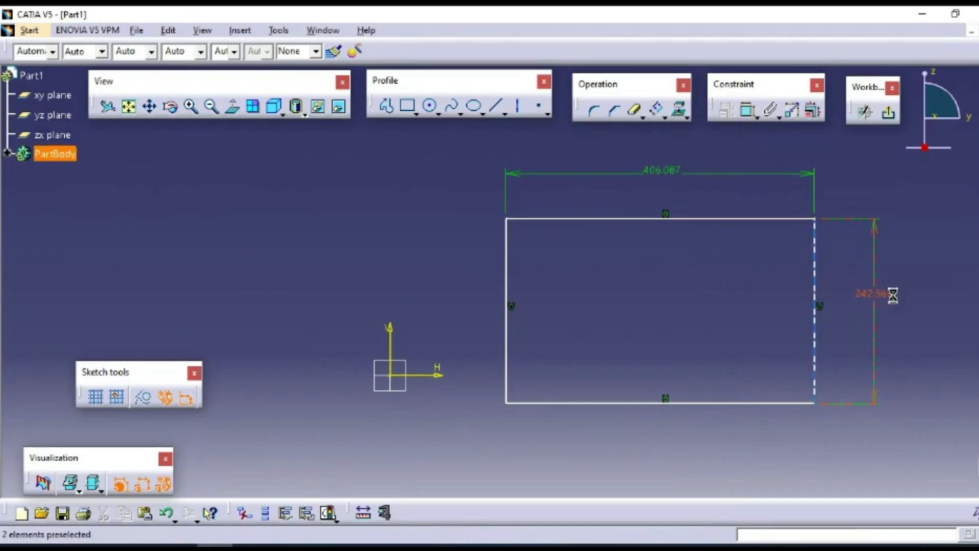
left_click(875, 292)
Step: Set the rectangle's width dimension to 400 mm
double_click(672, 173)
type("400")
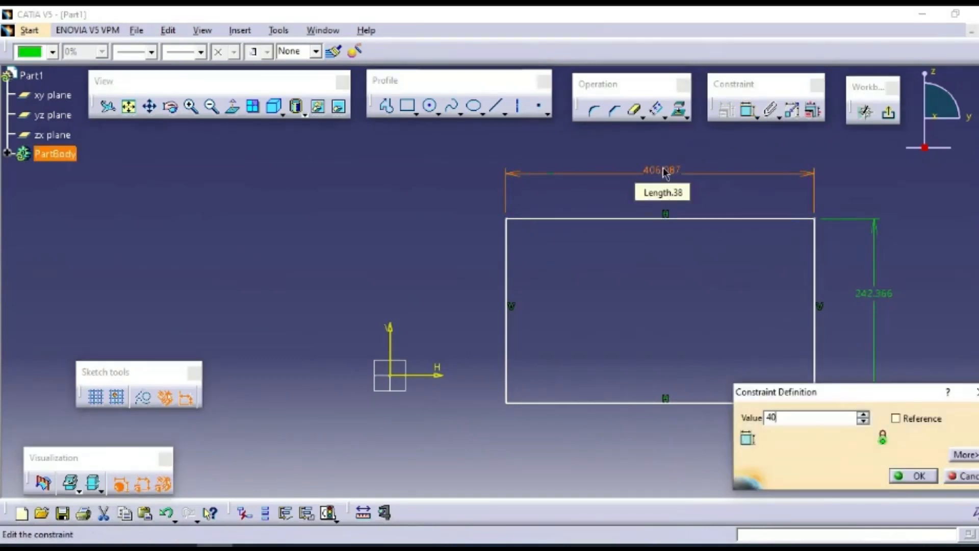
key("Return")
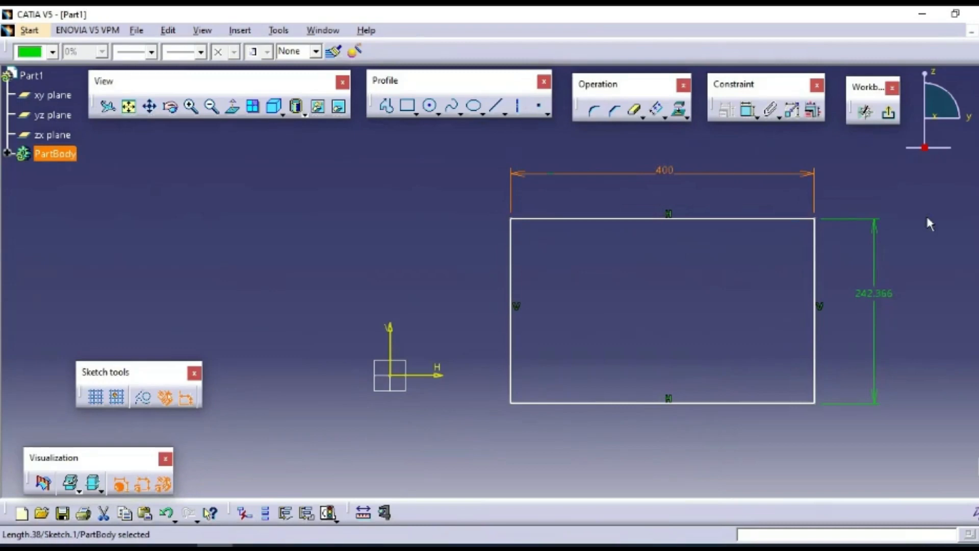
Step: Set the rectangle's height dimension to 300 mm
double_click(874, 295)
type("300")
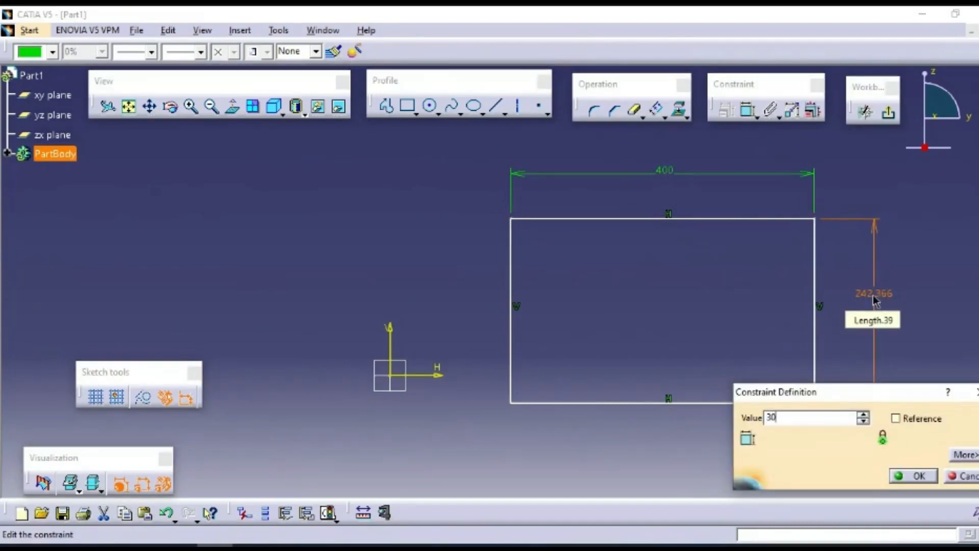
key("Return")
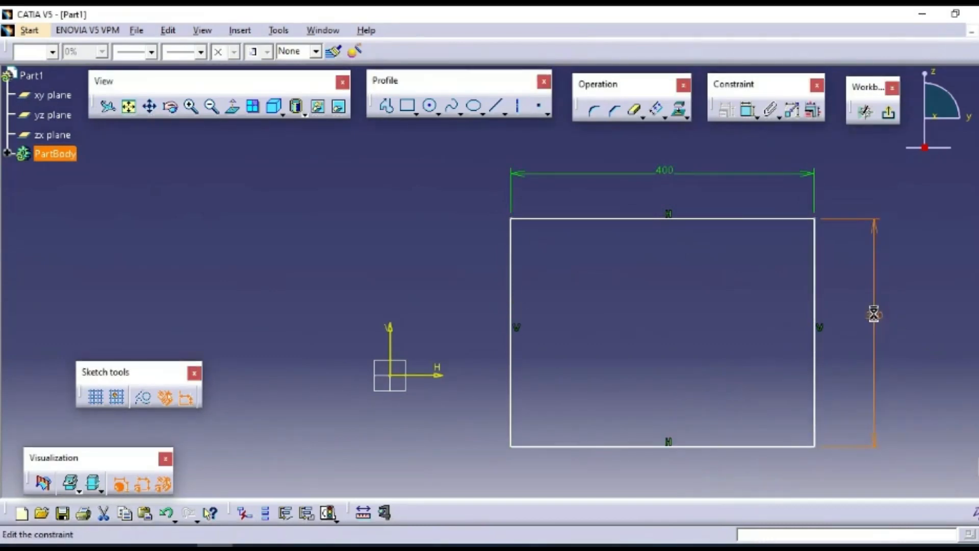
Step: Set the rectangle's height dimension to 200 mm and clear the selection
double_click(874, 314)
type("200")
key("Return")
left_click(952, 351)
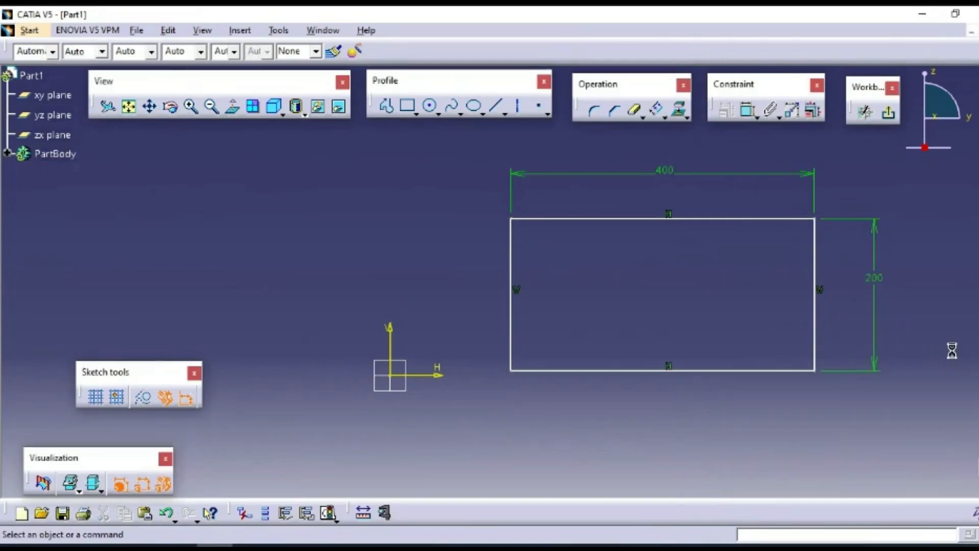
Step: Move the rectangle freely by its top edge until it roughly surrounds the sketch origin
left_click_drag(791, 218, 776, 245)
left_click(759, 224)
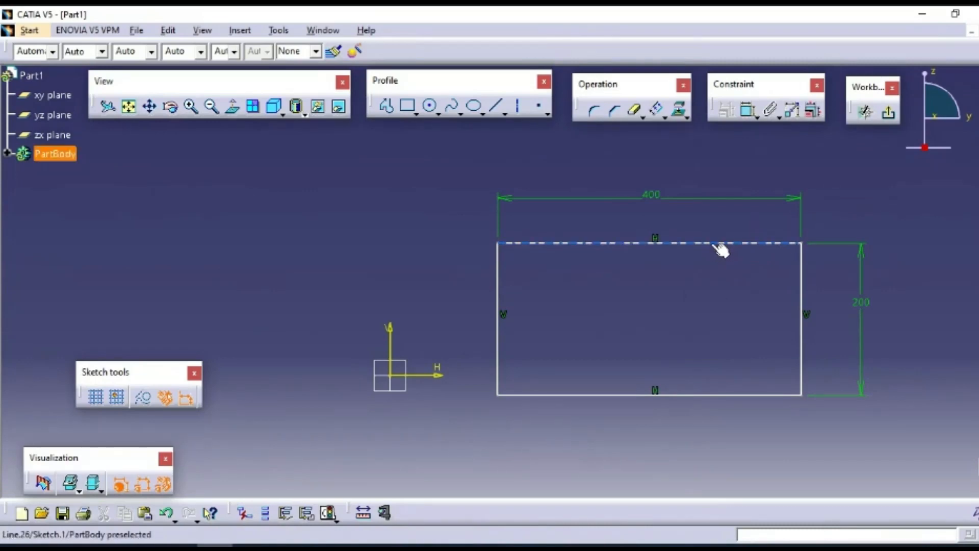
mouse_move(719, 247)
left_mouse_down()
mouse_move(605, 247)
mouse_move(757, 209)
mouse_move(813, 319)
mouse_move(710, 258)
left_mouse_up()
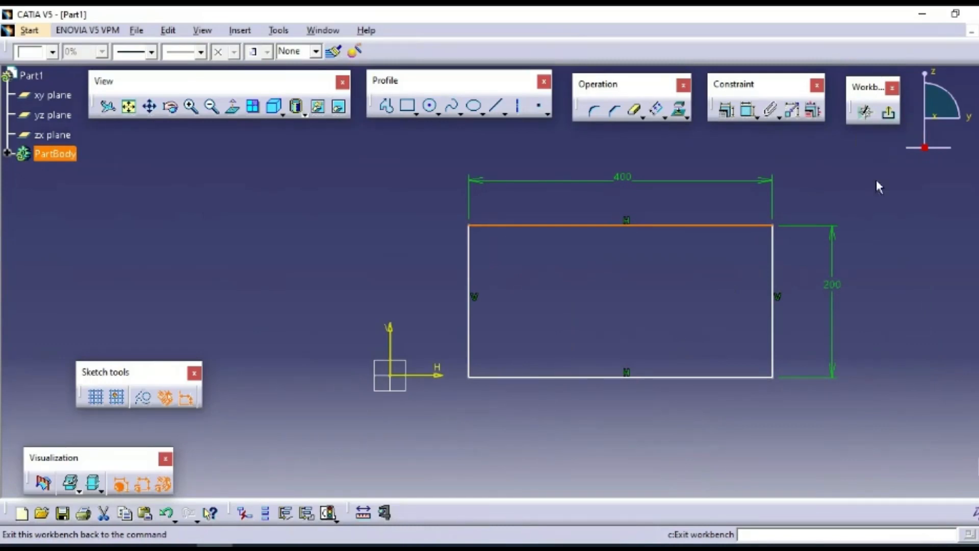
left_click(746, 228)
left_click_drag(747, 225, 760, 251)
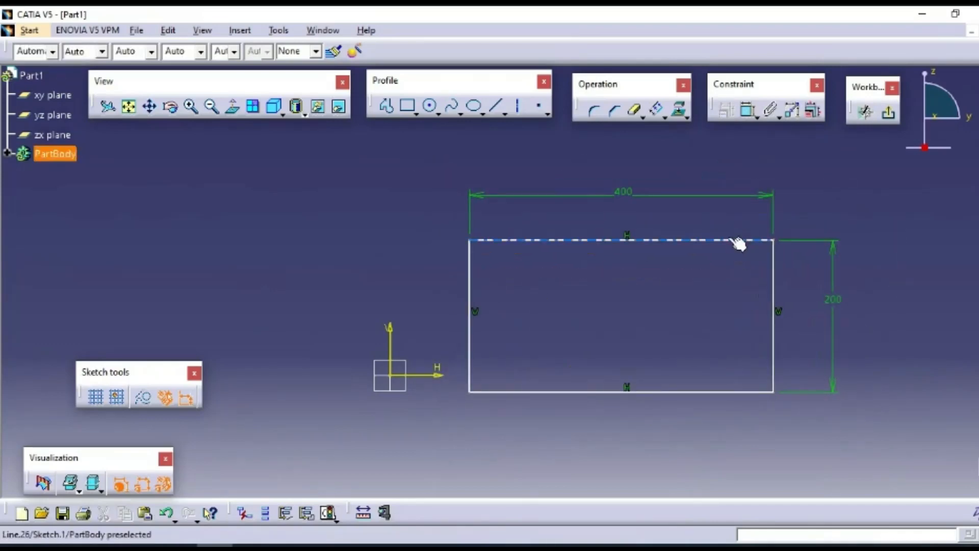
left_click_drag(754, 244, 804, 245)
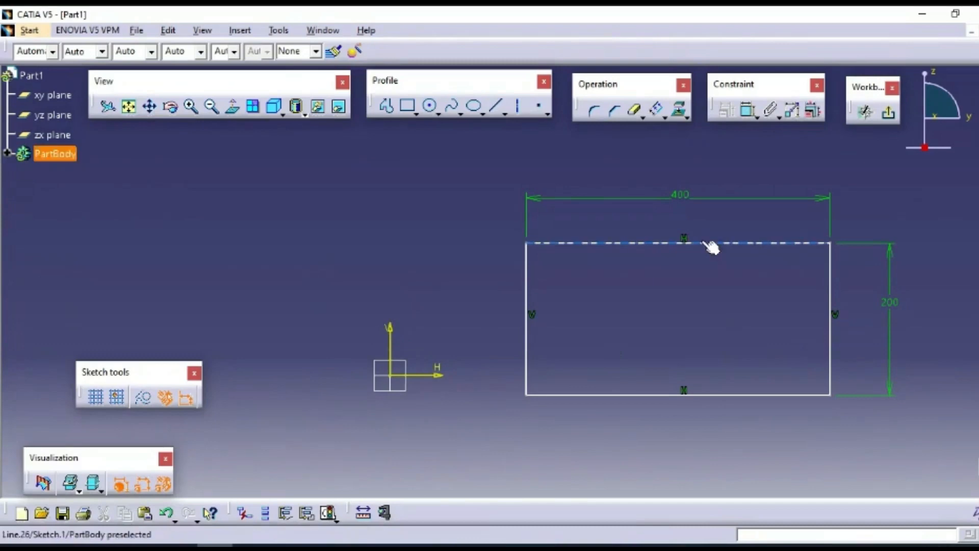
left_click_drag(722, 245, 437, 292)
middle_click_drag(770, 341, 866, 298)
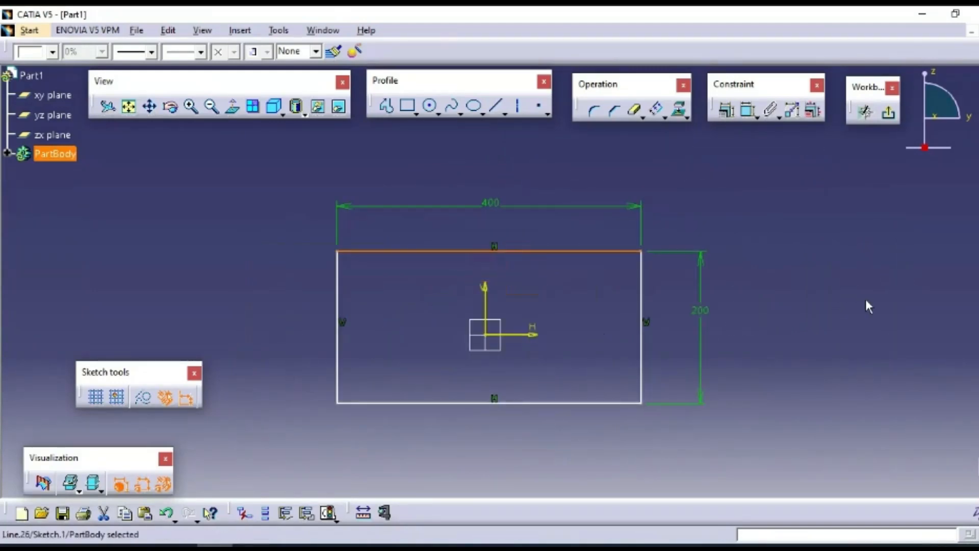
left_click(866, 305)
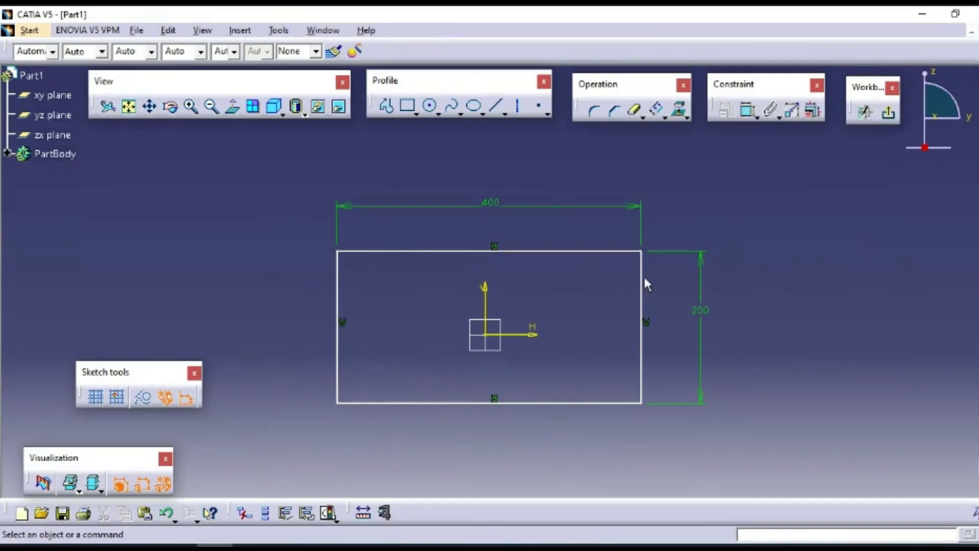
left_click_drag(585, 252, 532, 255)
left_click(592, 295)
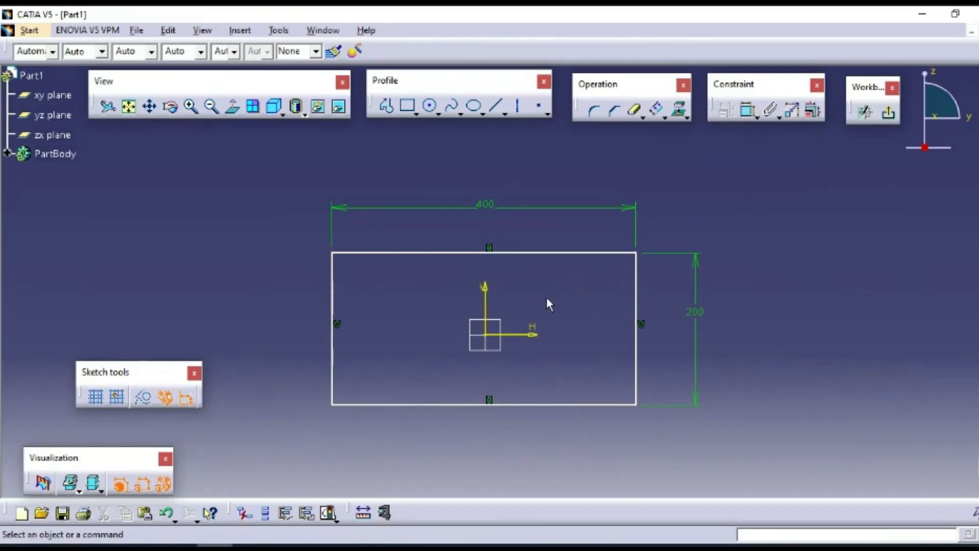
Step: Dimension the distance from the rectangle's top edge to the horizontal axis and set it to 100 mm
left_click(748, 110)
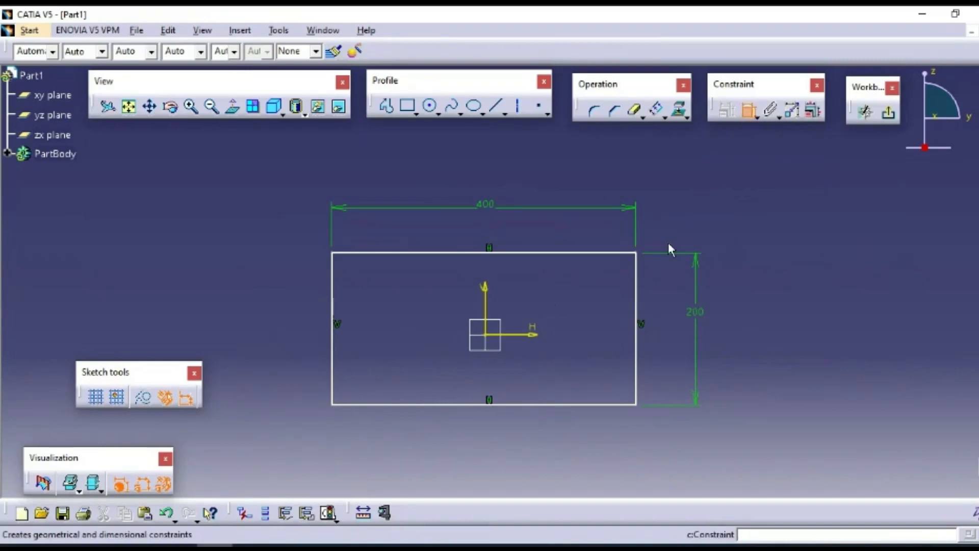
left_click(524, 253)
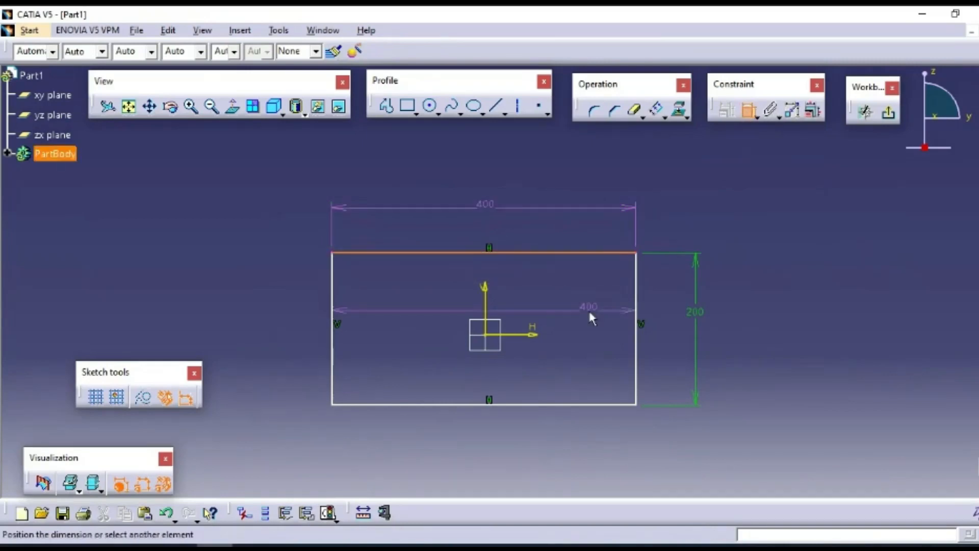
left_click(542, 335)
left_click(798, 301)
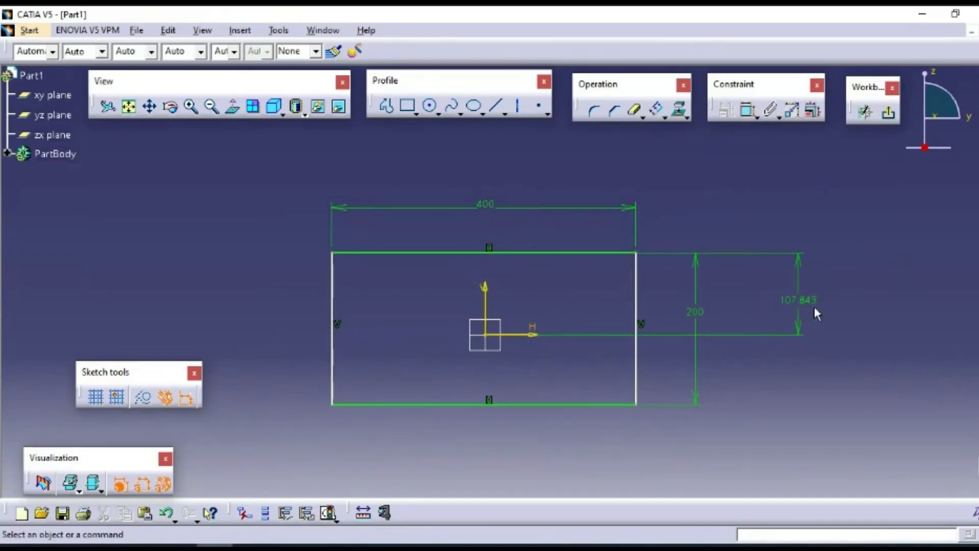
double_click(800, 299)
type("100")
key("Return")
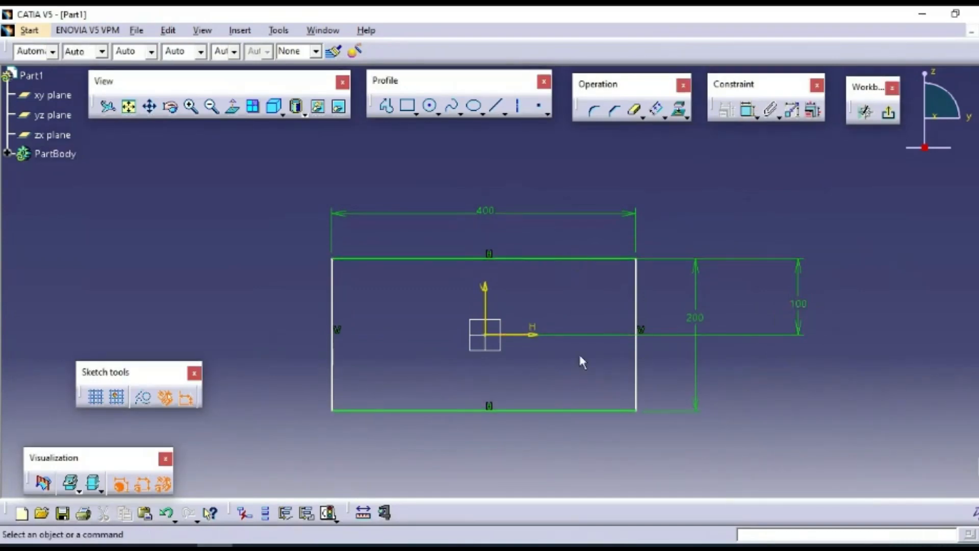
Step: Dimension the distance from the rectangle's right edge to the vertical axis and set it to 200 mm
left_click(748, 109)
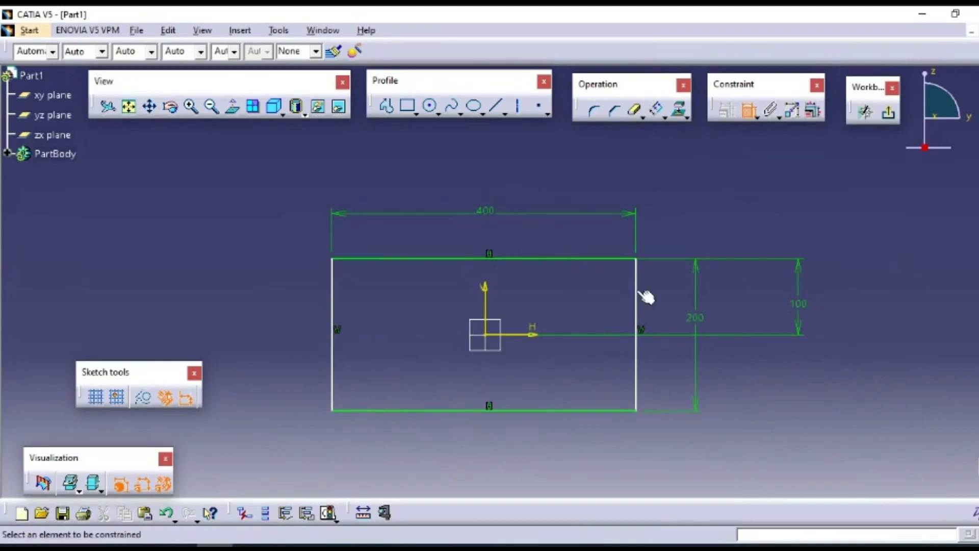
left_click(637, 295)
left_click(485, 297)
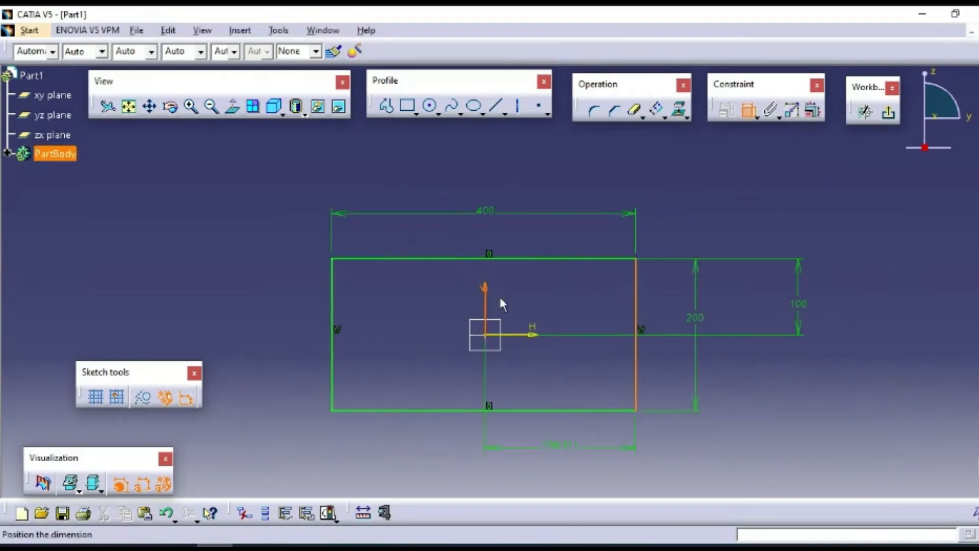
left_click(551, 241)
double_click(550, 239)
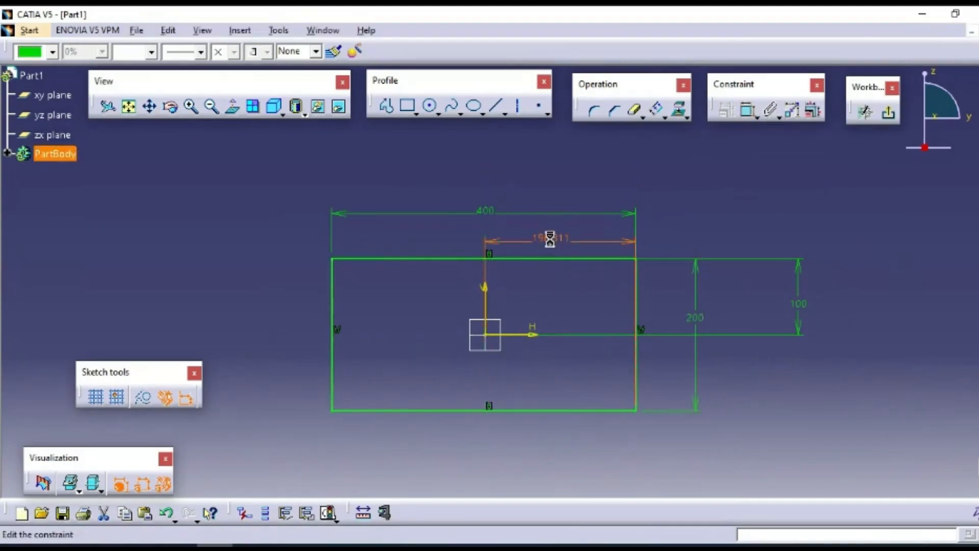
type("200")
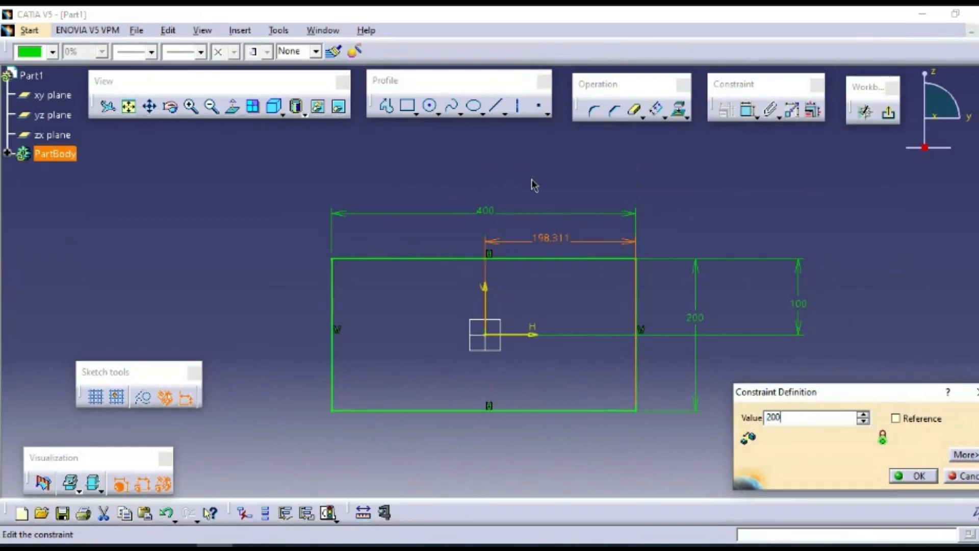
key("Return")
left_click(758, 207)
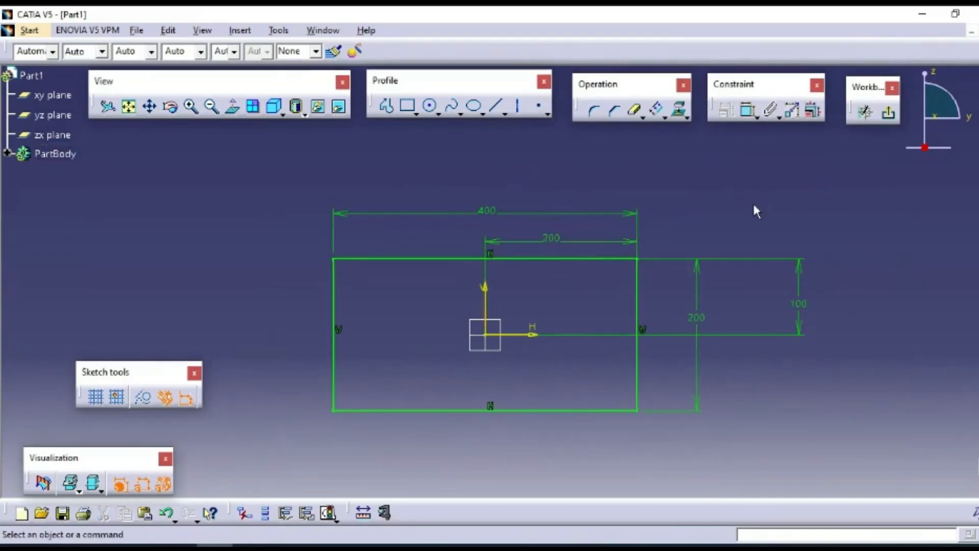
Step: Delete the two dimensions that locate the rectangle's top and right edges from the sketch axes
left_click(576, 259)
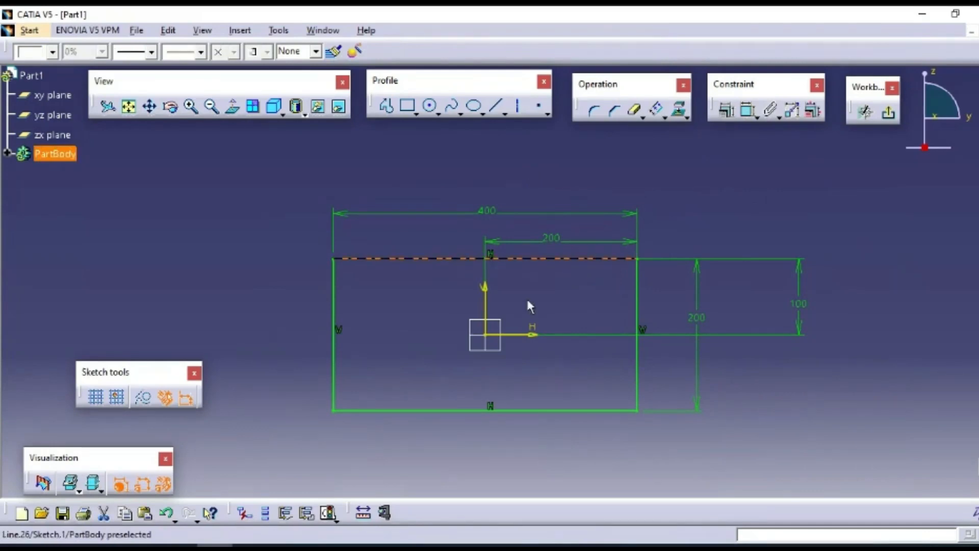
left_click(688, 223)
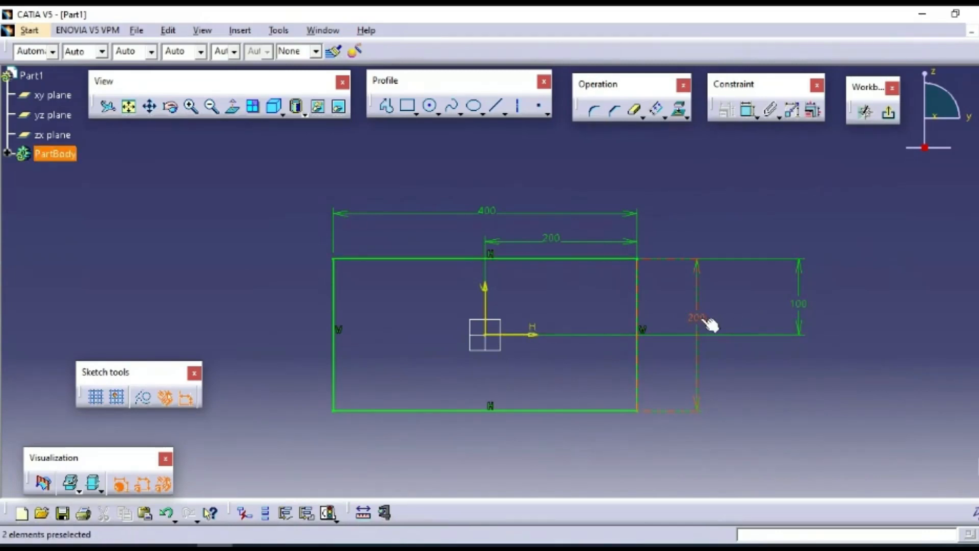
left_click(807, 306)
key("Delete")
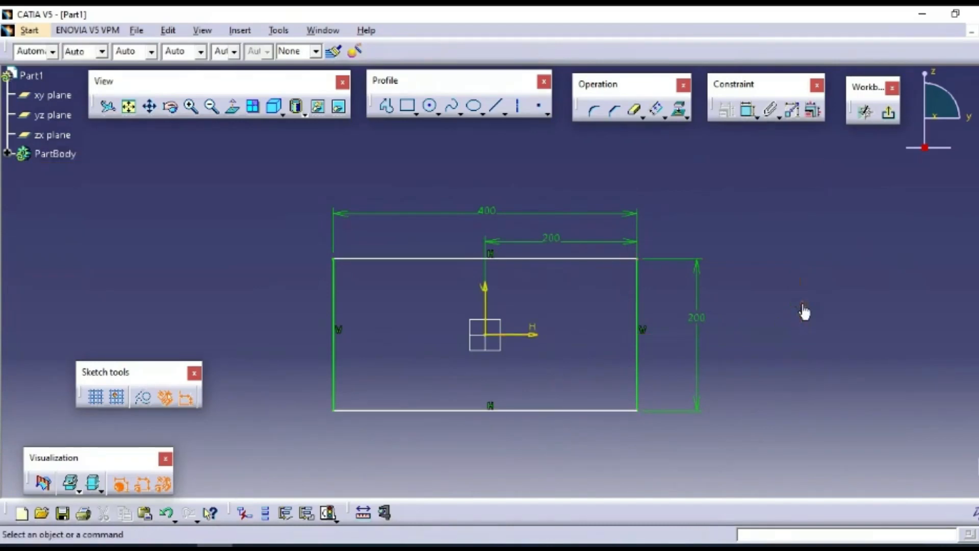
left_click(557, 247)
key("Delete")
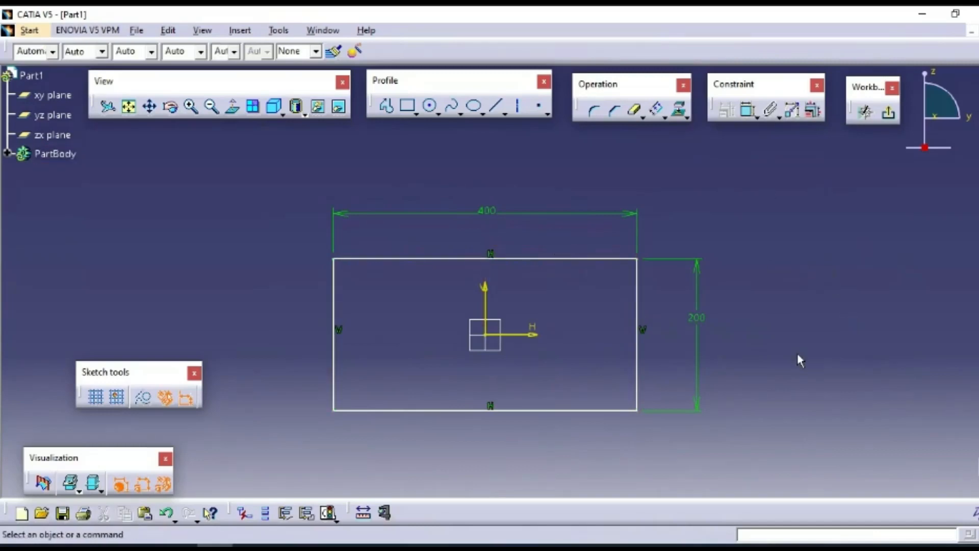
left_click(557, 411)
left_click(543, 258, "ctrl")
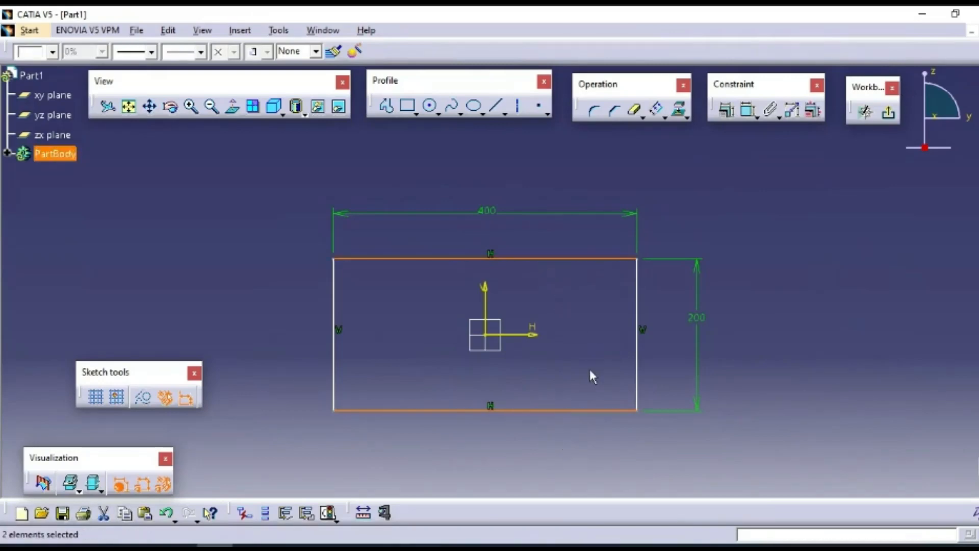
left_click(530, 335, "ctrl")
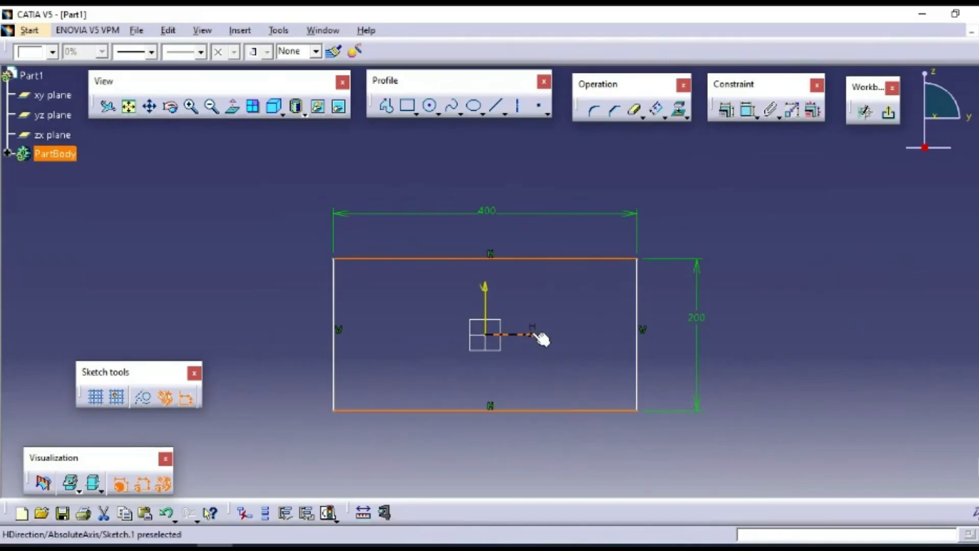
left_click(616, 456)
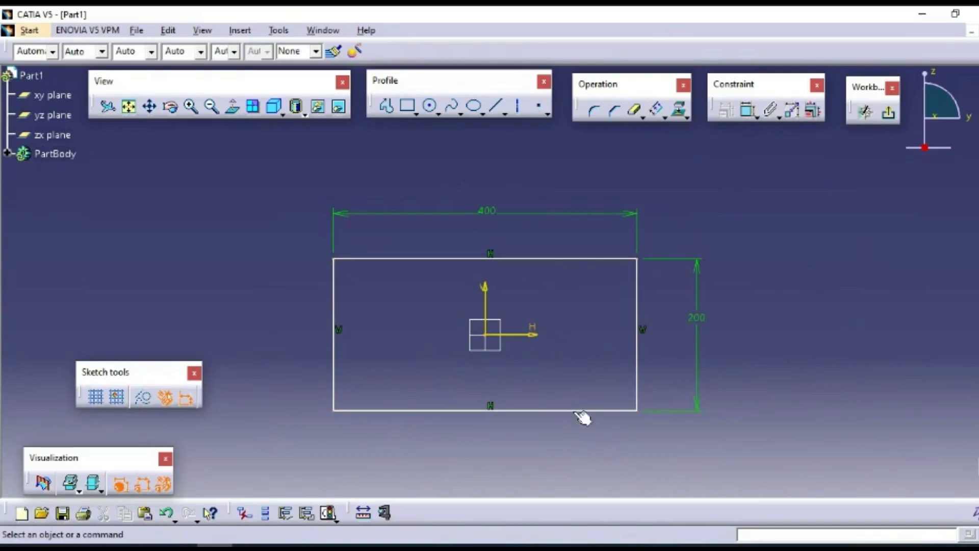
left_click(545, 410)
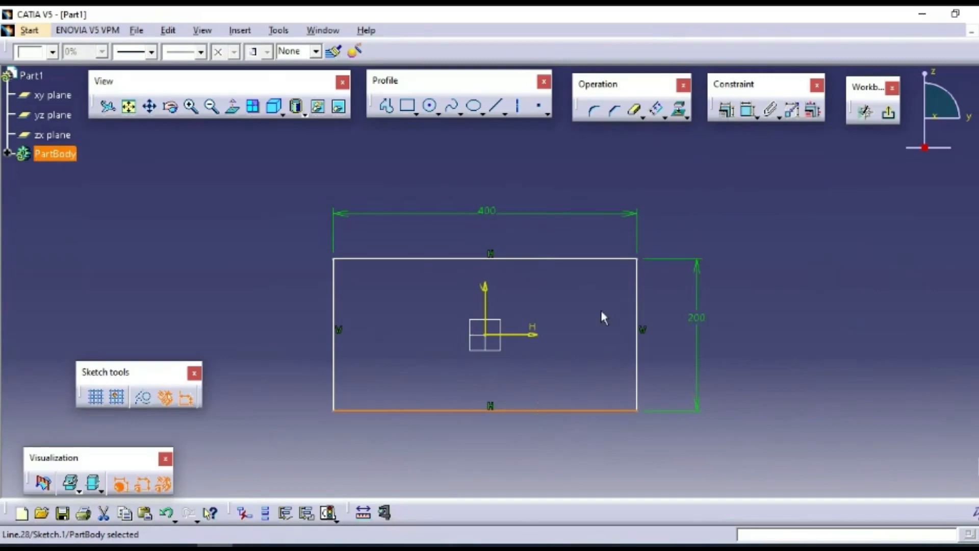
left_click(558, 259)
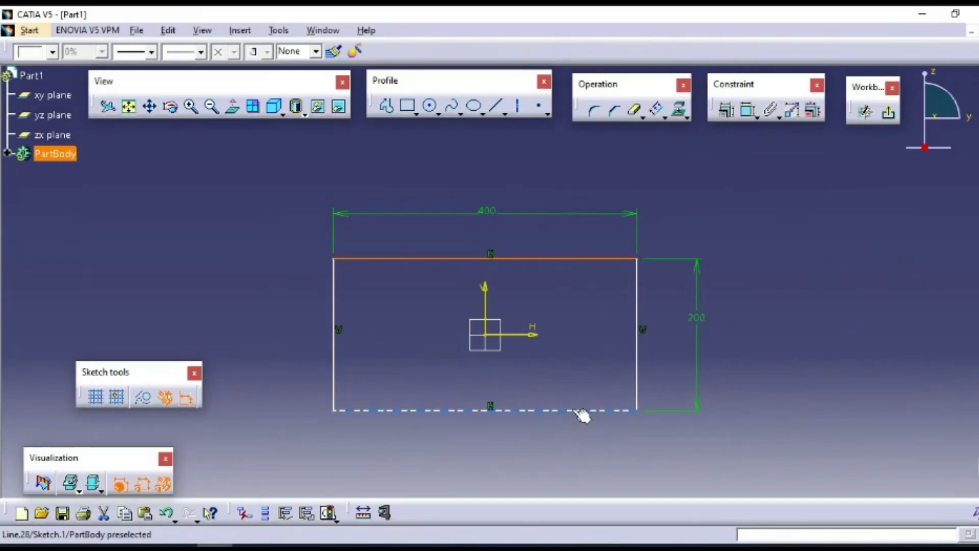
left_click(571, 429)
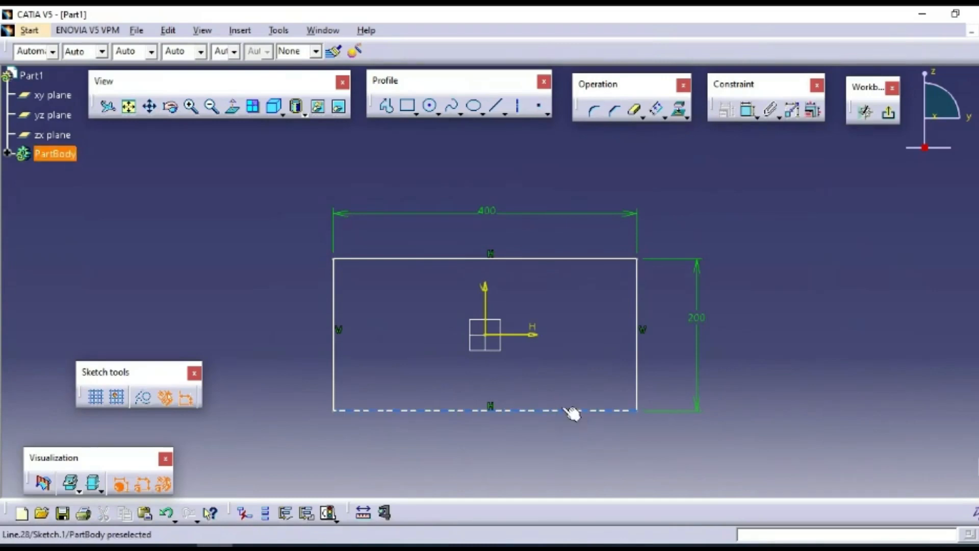
Step: Constrain the rectangle's top and bottom edges to be symmetric about the horizontal sketch axis
left_click(562, 410)
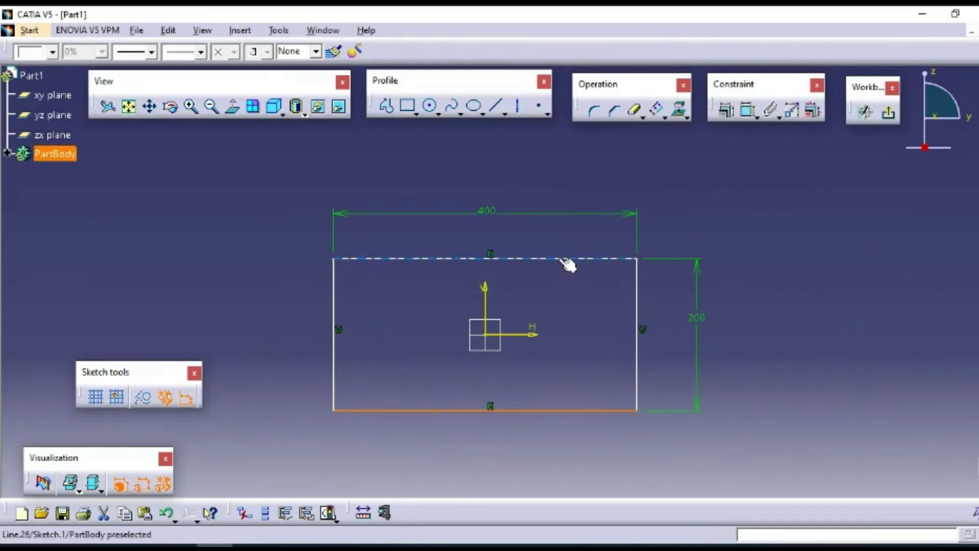
left_click(560, 259, "ctrl")
left_click(541, 335, "ctrl")
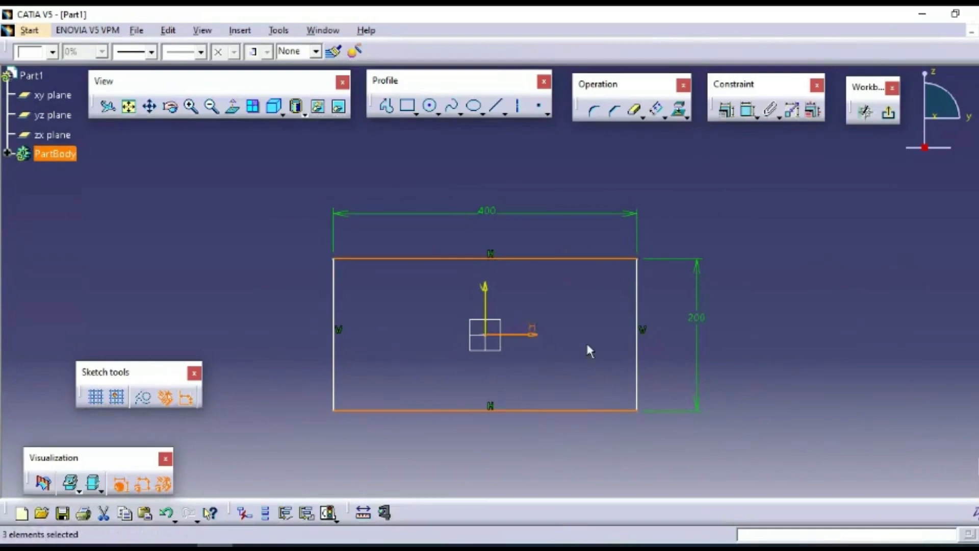
left_click(727, 115)
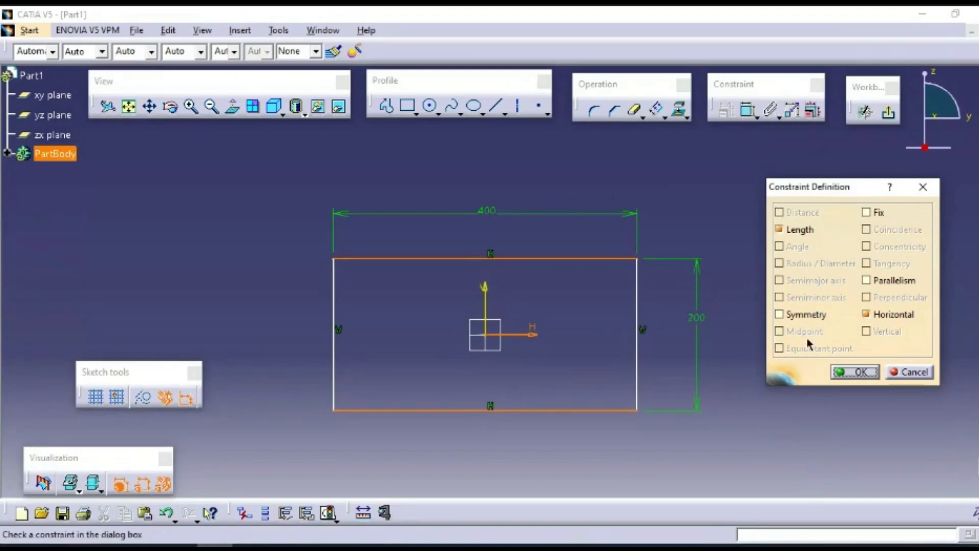
left_click(790, 315)
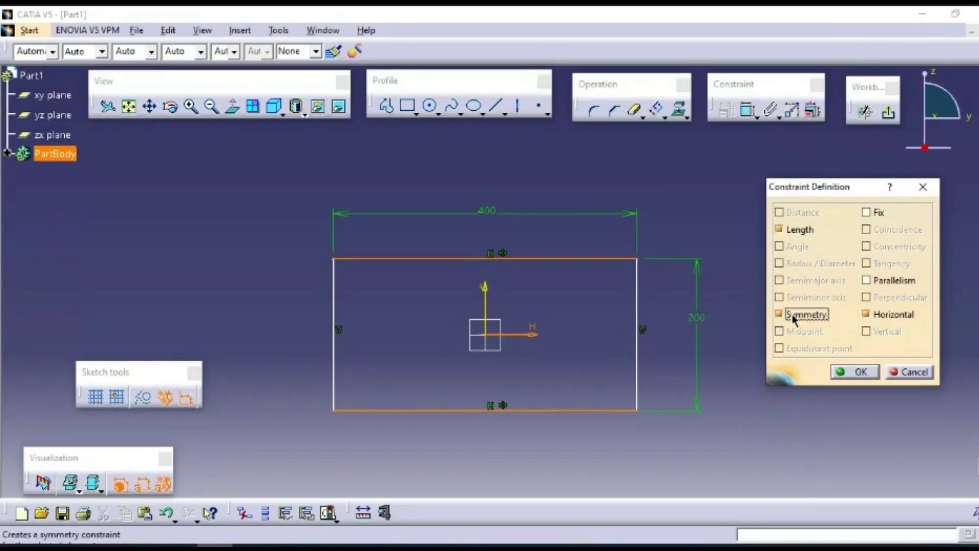
left_click(860, 371)
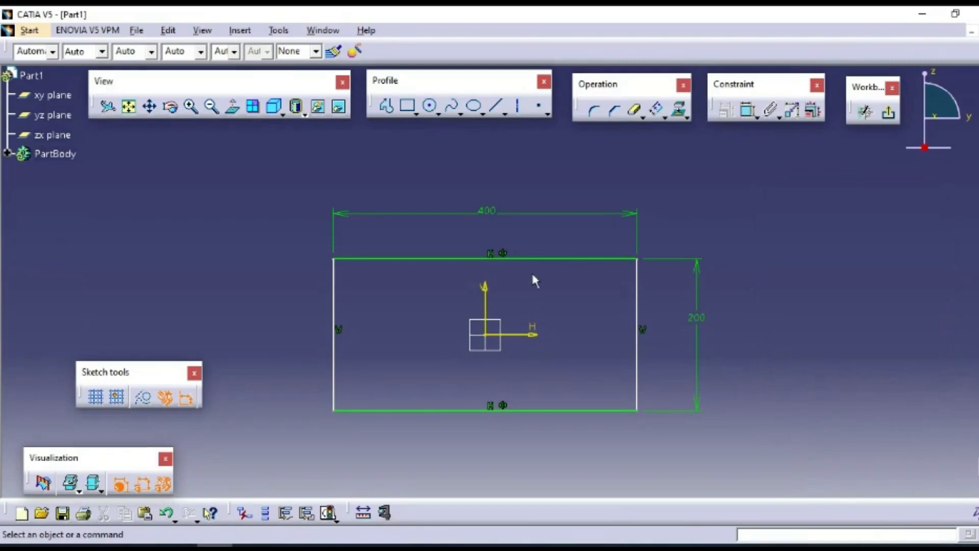
Step: Constrain the rectangle's left and right edges to be symmetric about the vertical sketch axis
left_click(637, 305)
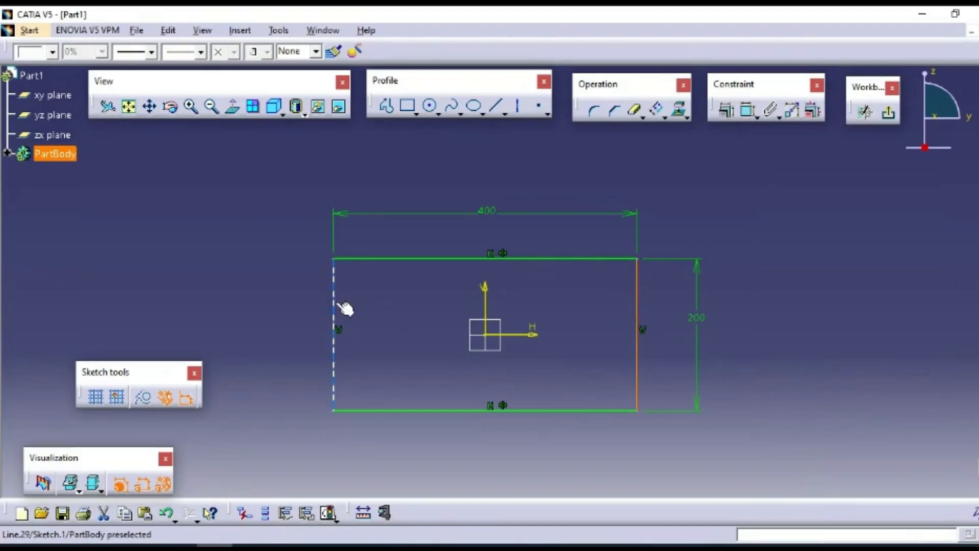
left_click(341, 305, "ctrl")
left_click(487, 299, "ctrl")
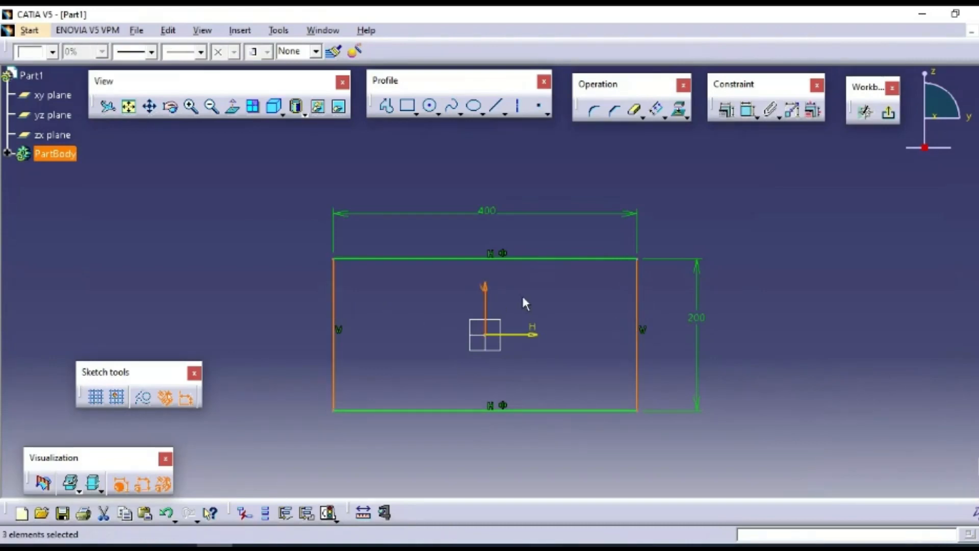
left_click(726, 110)
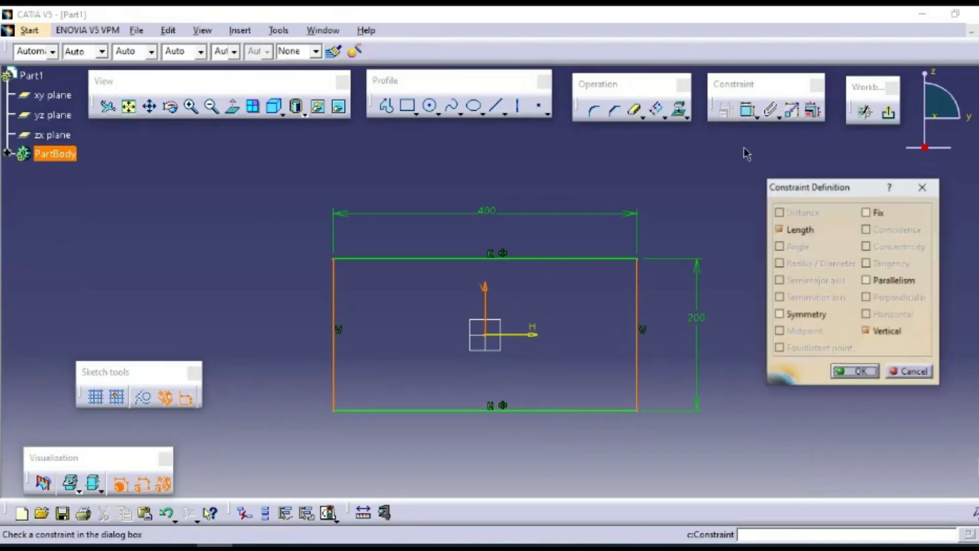
left_click(806, 315)
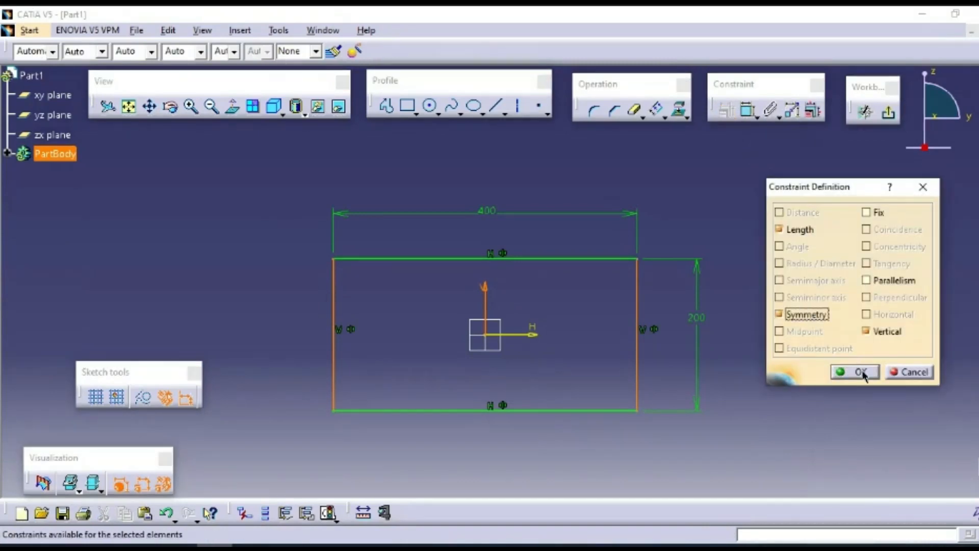
left_click(860, 373)
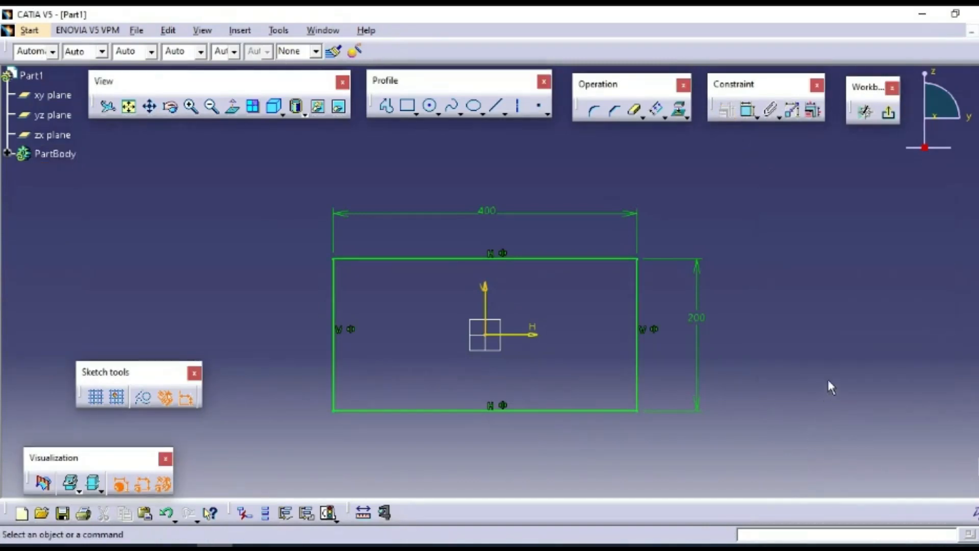
Step: Sketch a circle about 545 mm in diameter beside the rectangle, centred beyond its right edge
mouse_move(827, 377)
middle_mouse_down()
mouse_move(769, 366)
mouse_move(714, 336)
middle_mouse_up()
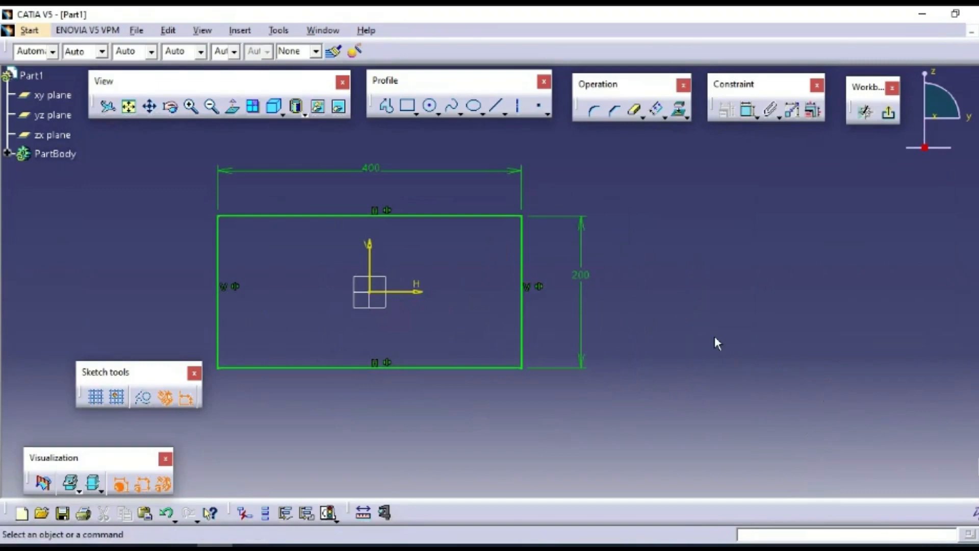
left_click(430, 105)
left_click(763, 325)
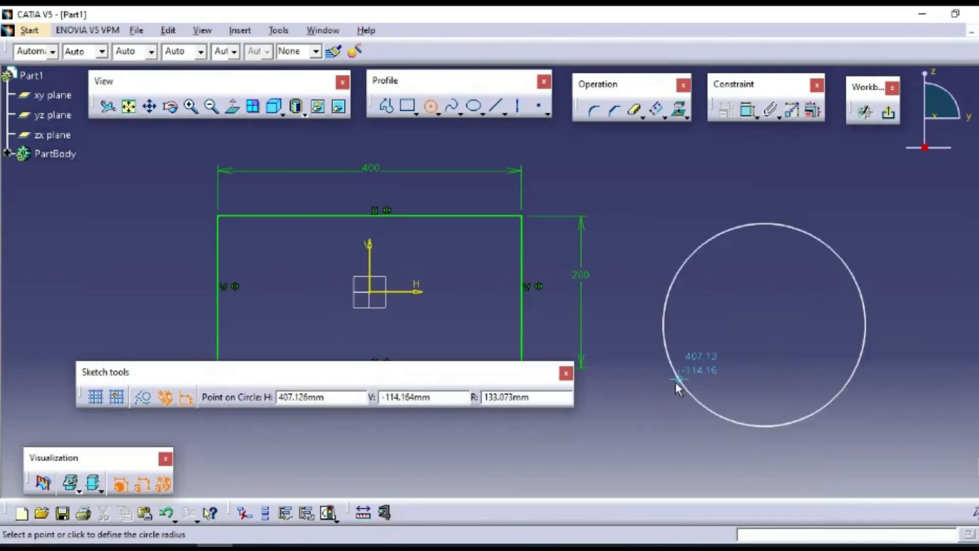
left_click(593, 436)
Step: Dimension the circle's diameter and set it to 500 mm
middle_click_drag(766, 226, 762, 157)
left_click(747, 109)
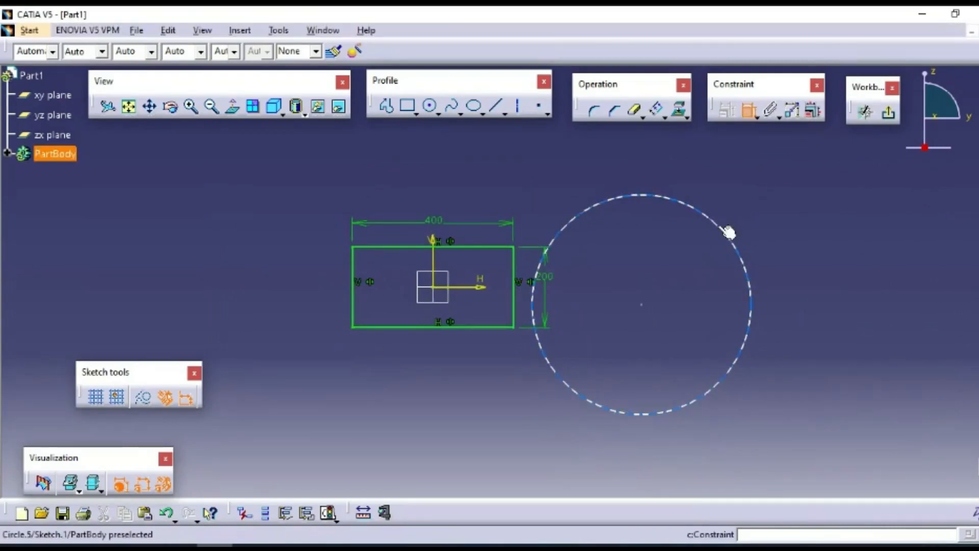
left_click(727, 232)
double_click(782, 166)
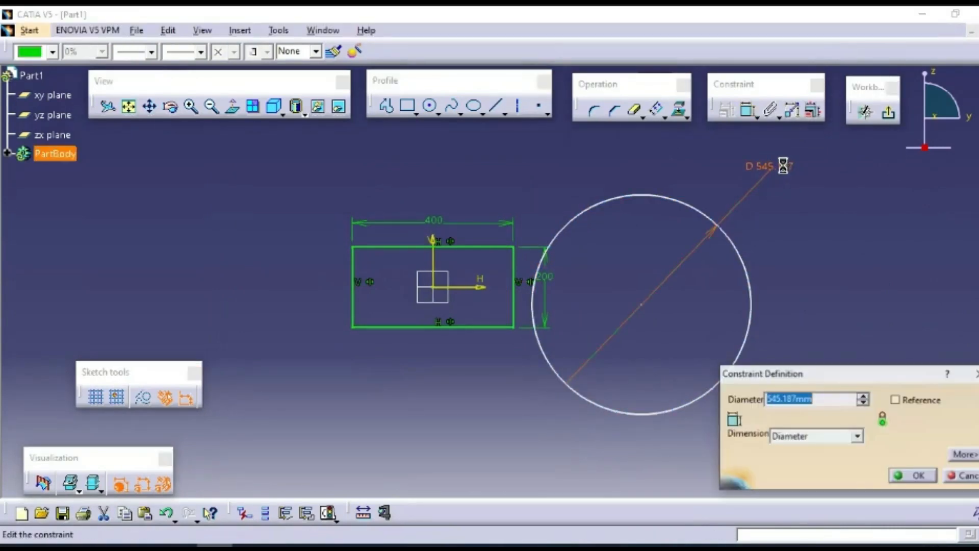
type("500")
key("Return")
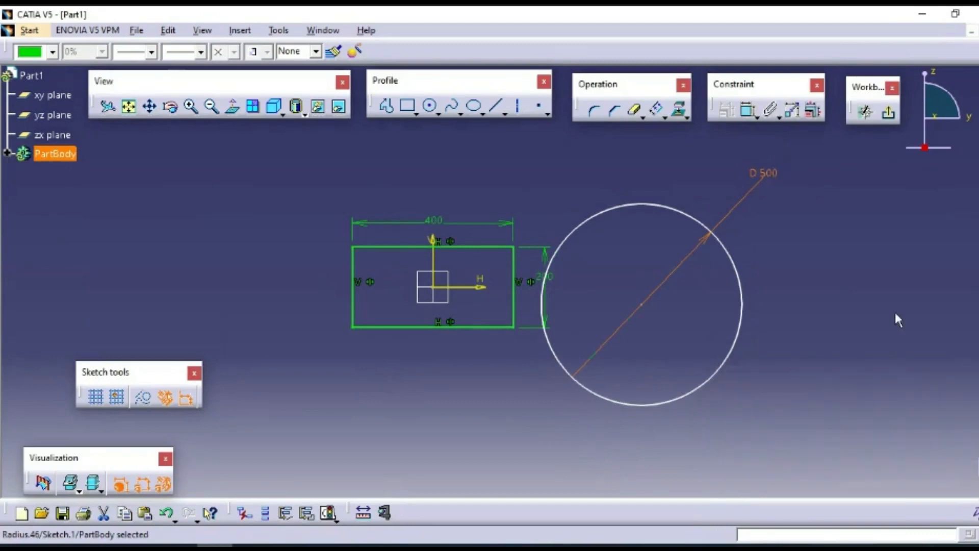
left_click(909, 363)
mouse_move(748, 292)
left_mouse_down()
mouse_move(730, 286)
mouse_move(808, 288)
mouse_move(748, 265)
mouse_move(743, 282)
left_mouse_up()
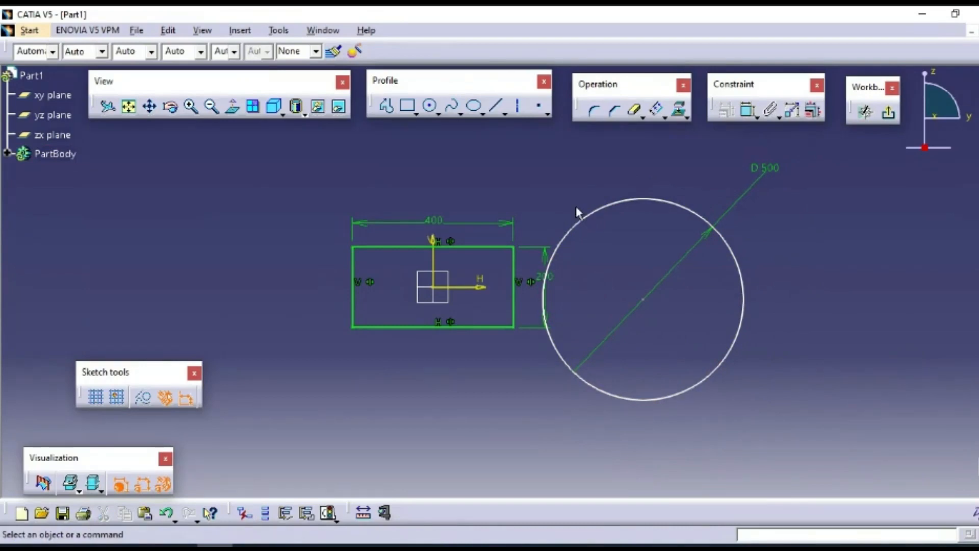
Step: Apply a tangency constraint between the rectangle's right edge and the circle
left_click(515, 269)
left_click(567, 233, "ctrl")
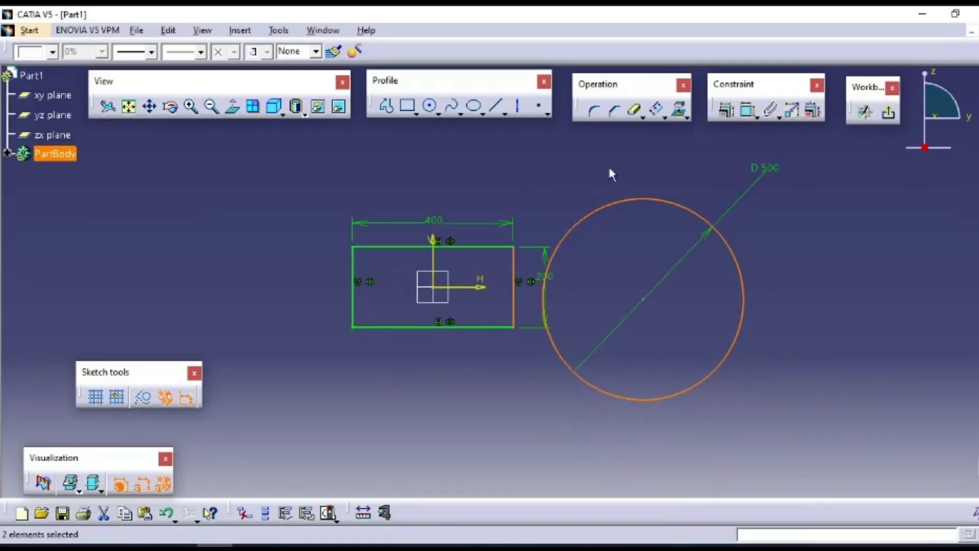
left_click(726, 112)
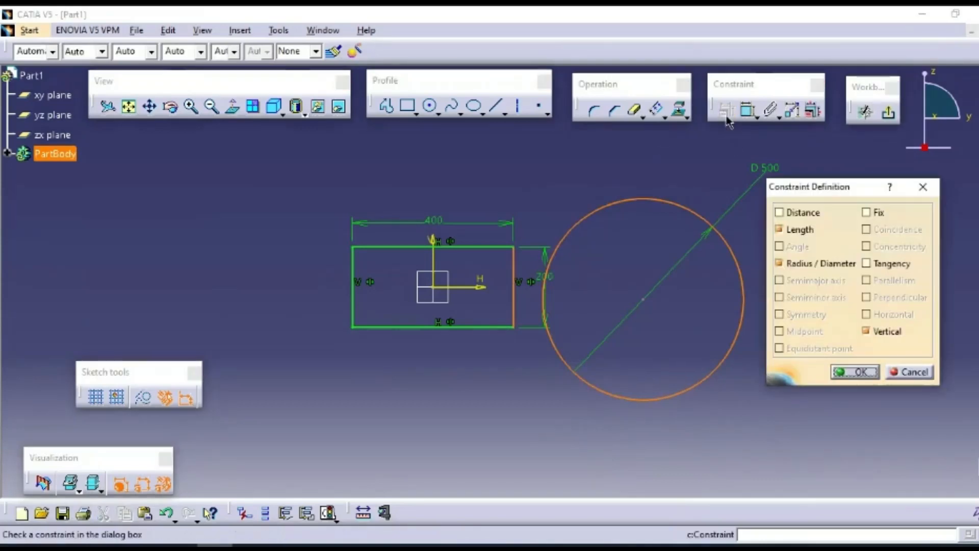
left_click(866, 263)
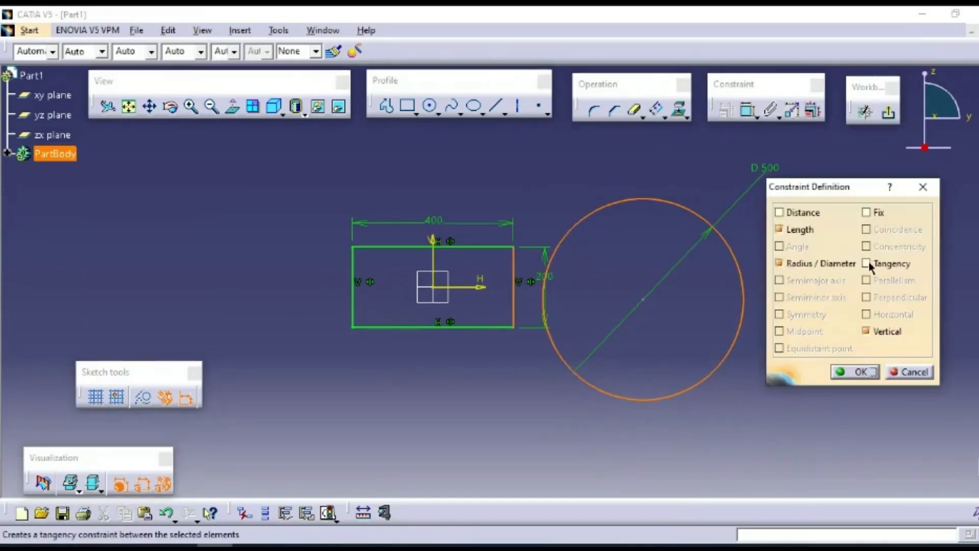
left_click(855, 372)
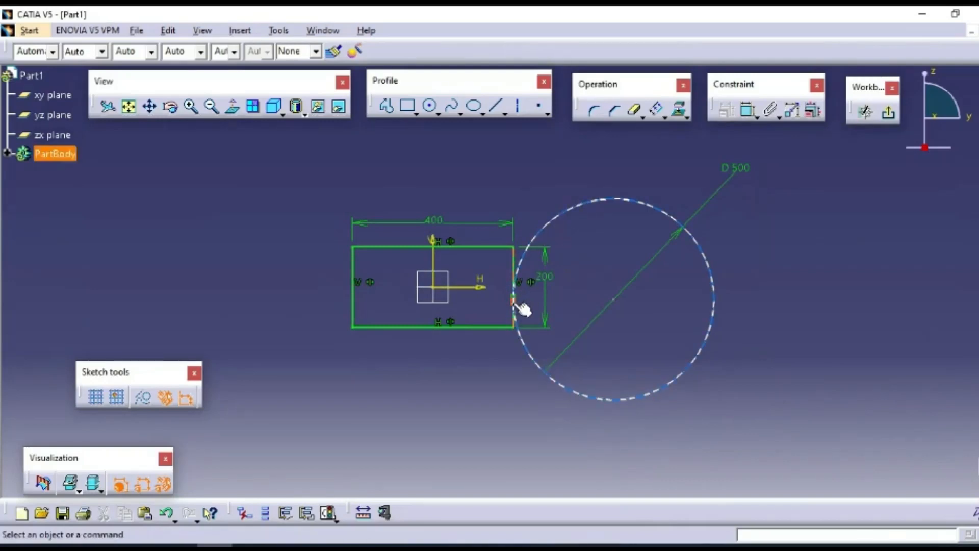
Step: Move the tangent circle up and down along the rectangle's right edge to test its remaining freedom
middle_click_drag(484, 401, 505, 275)
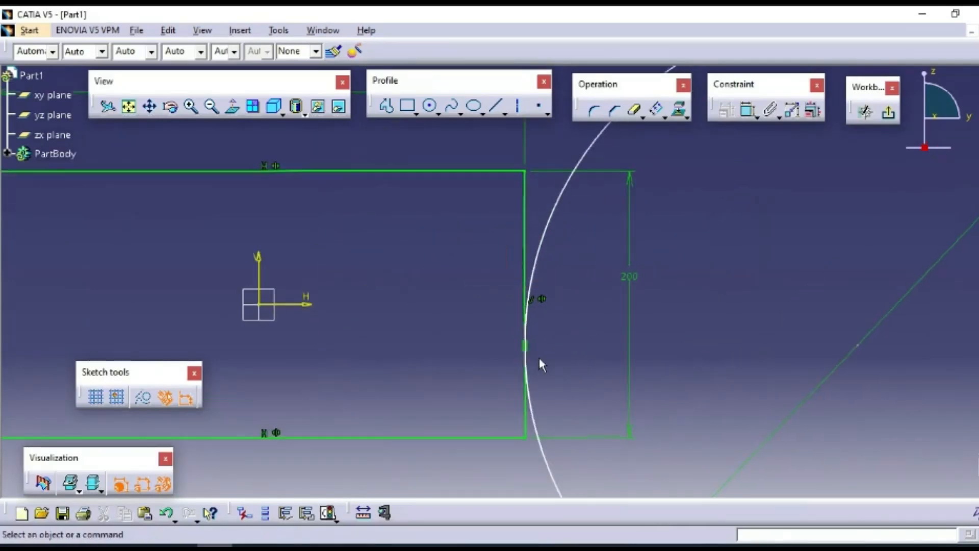
middle_click_drag(570, 276, 538, 429)
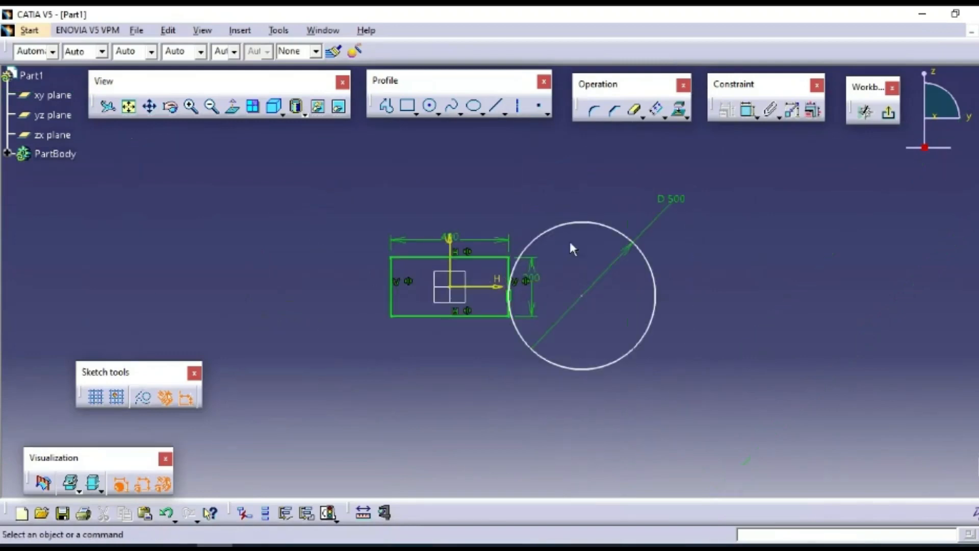
left_click_drag(594, 223, 590, 311)
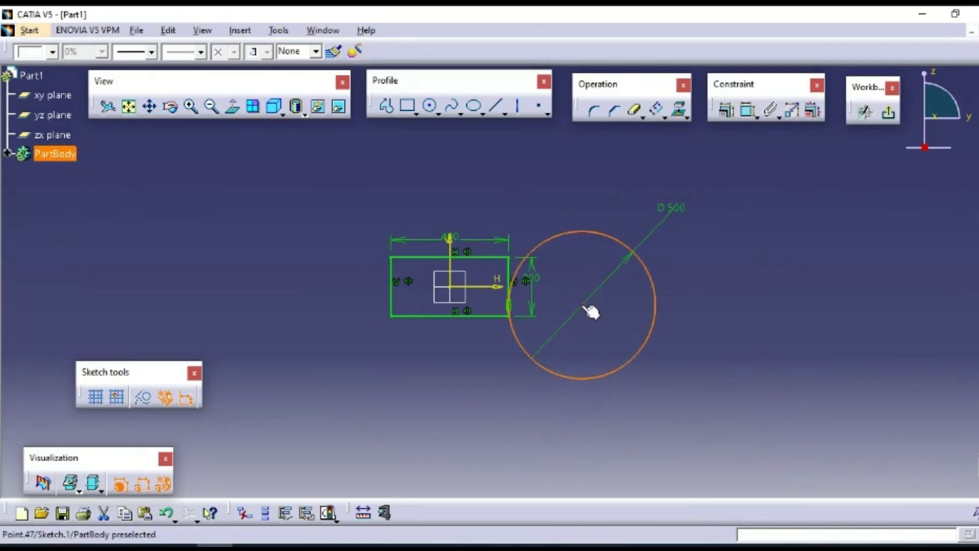
left_click(586, 306)
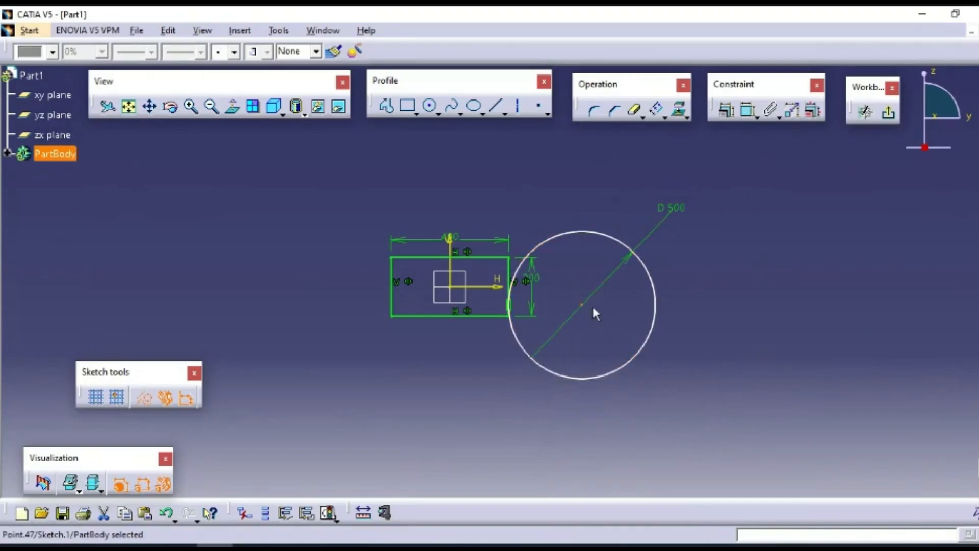
left_click_drag(655, 331, 605, 299)
left_click(600, 288)
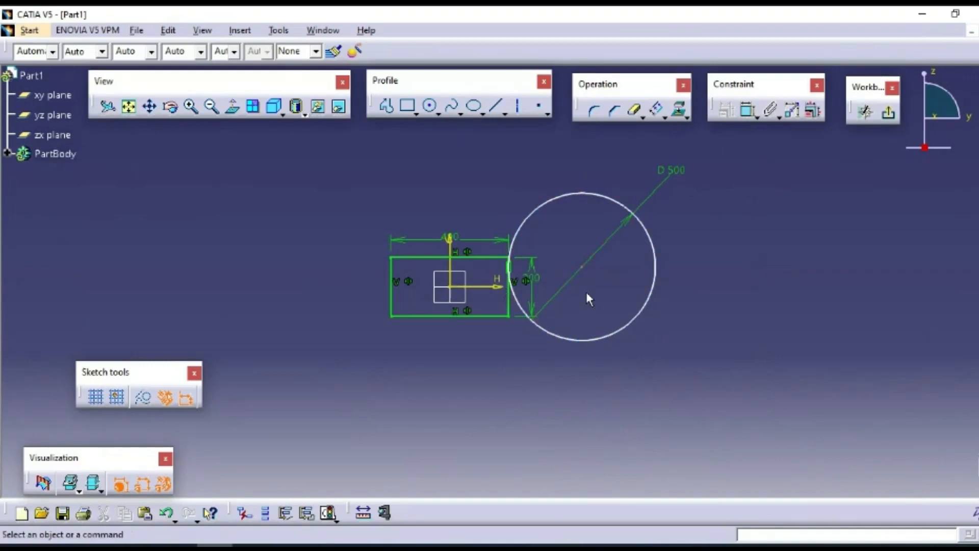
Step: Apply a coincidence constraint between the circle's centre point and the horizontal sketch axis
left_click(586, 275)
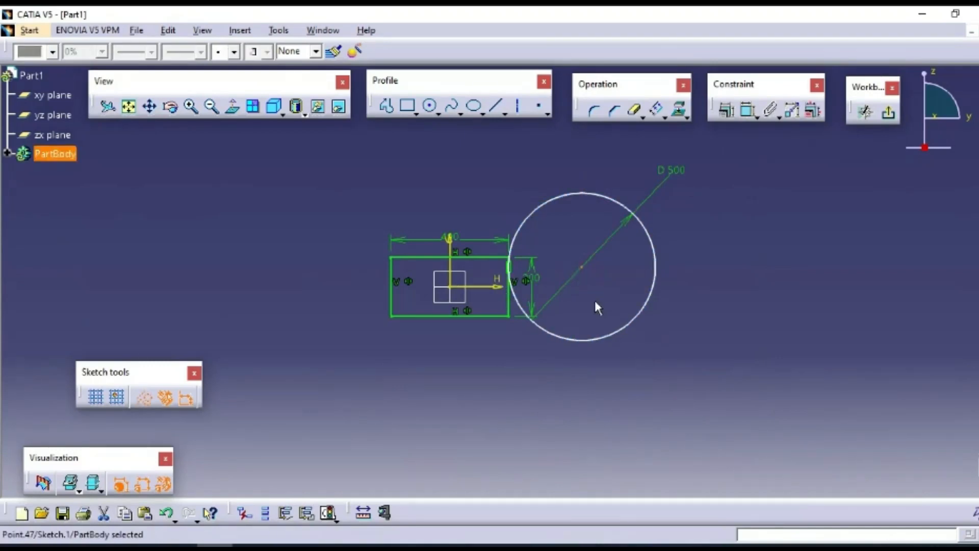
left_click(481, 283, "ctrl")
left_click(727, 109)
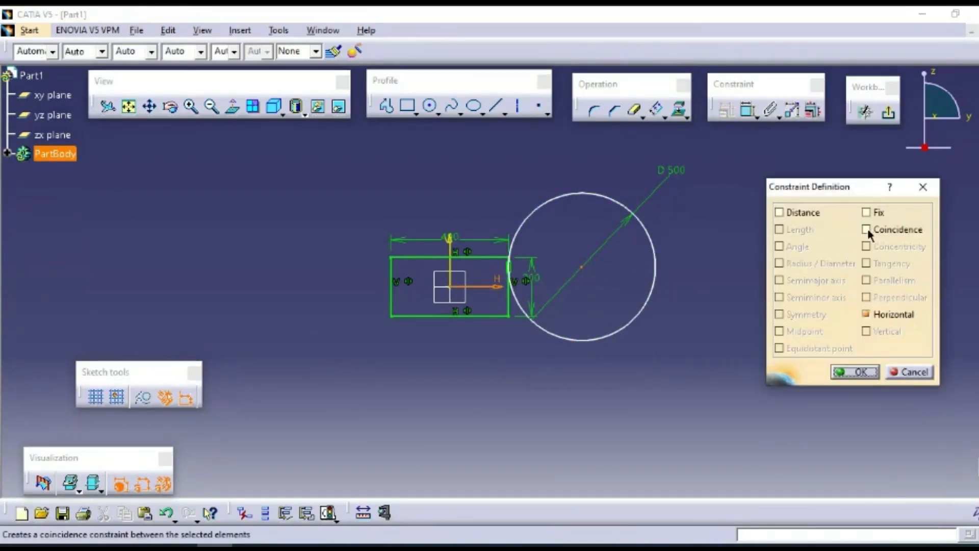
left_click(867, 229)
left_click(874, 371)
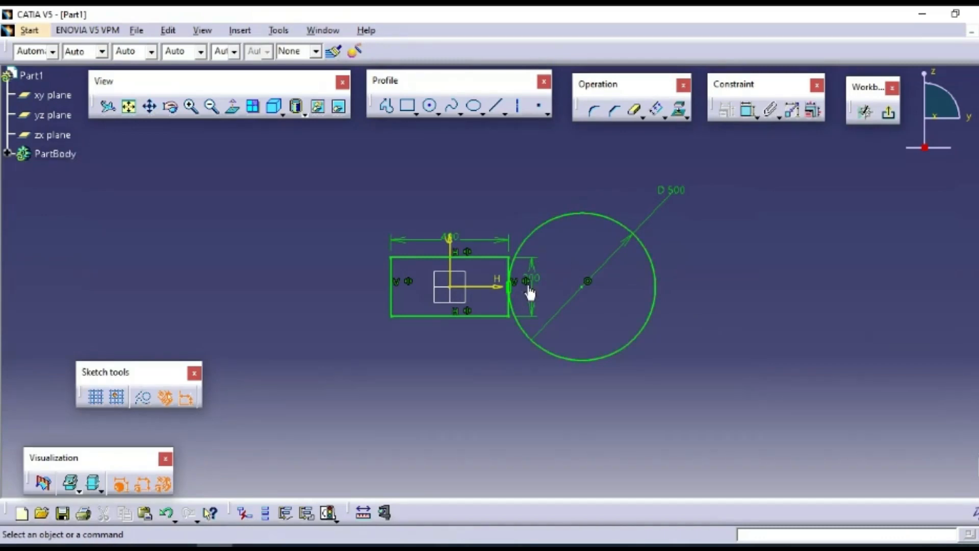
Step: Delete the circle beside the rectangle and exit the sketch
left_click(617, 221)
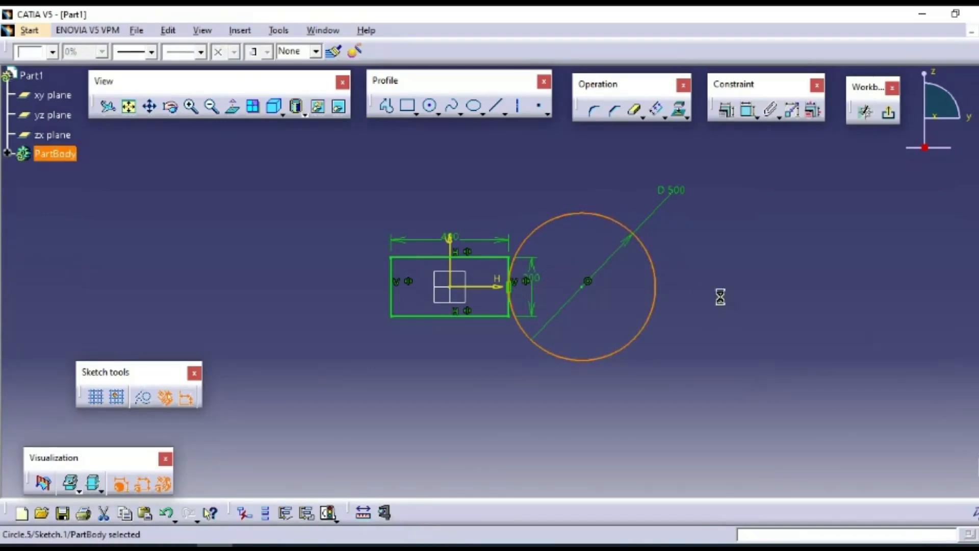
key("Delete")
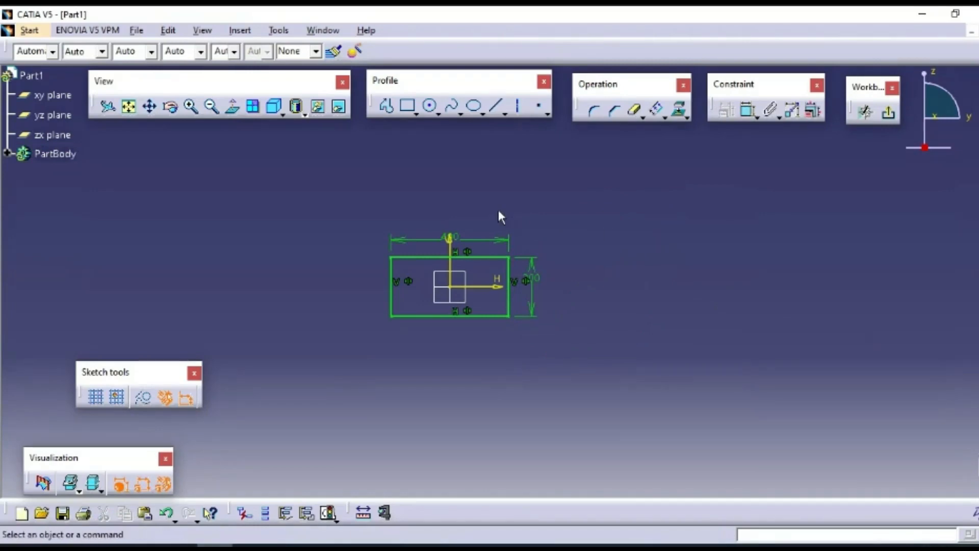
left_click(889, 113)
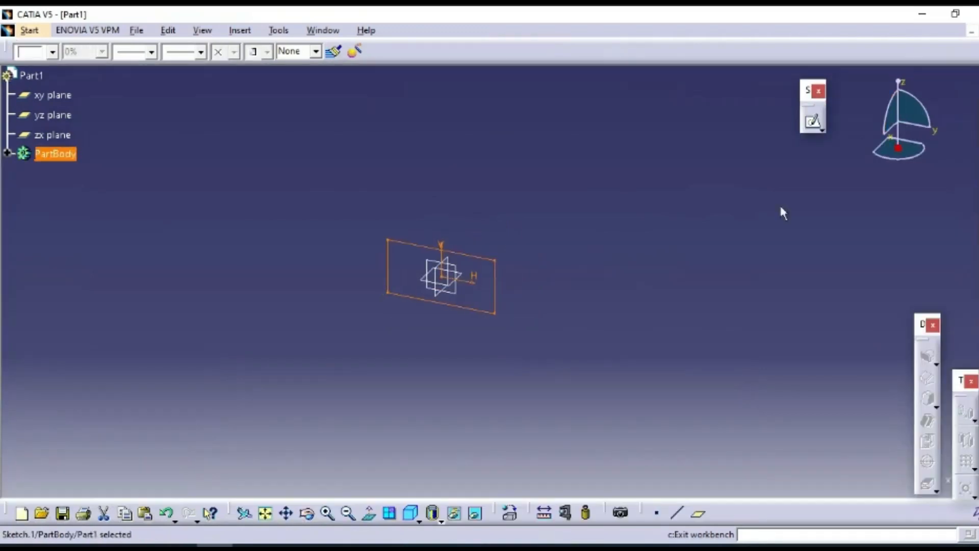
left_click(770, 194)
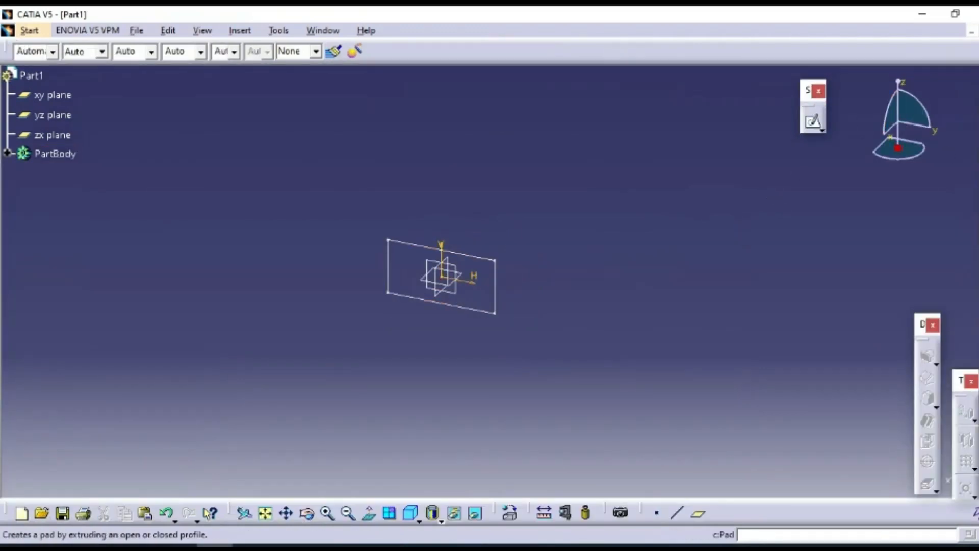
Step: Pad the rectangle sketch with a length of 100 mm
left_click(478, 260)
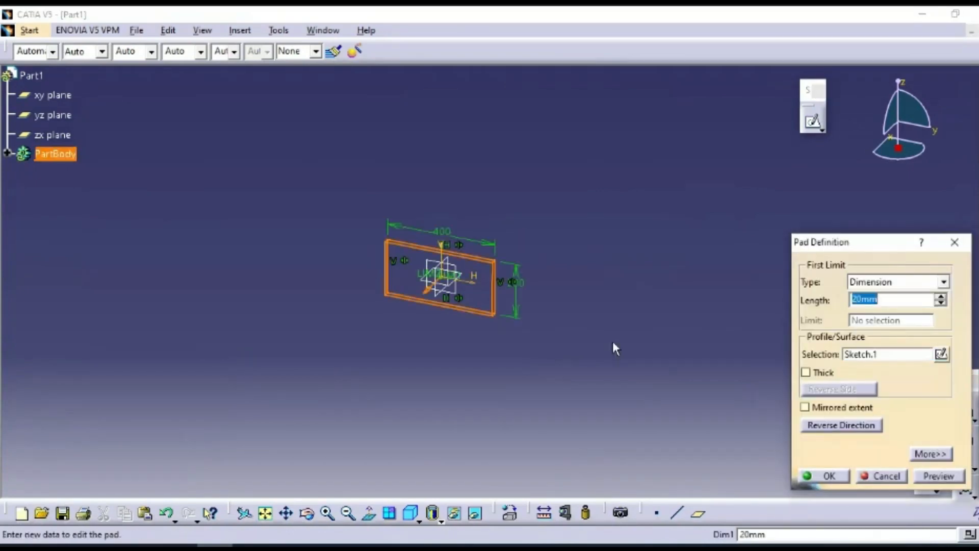
type("100")
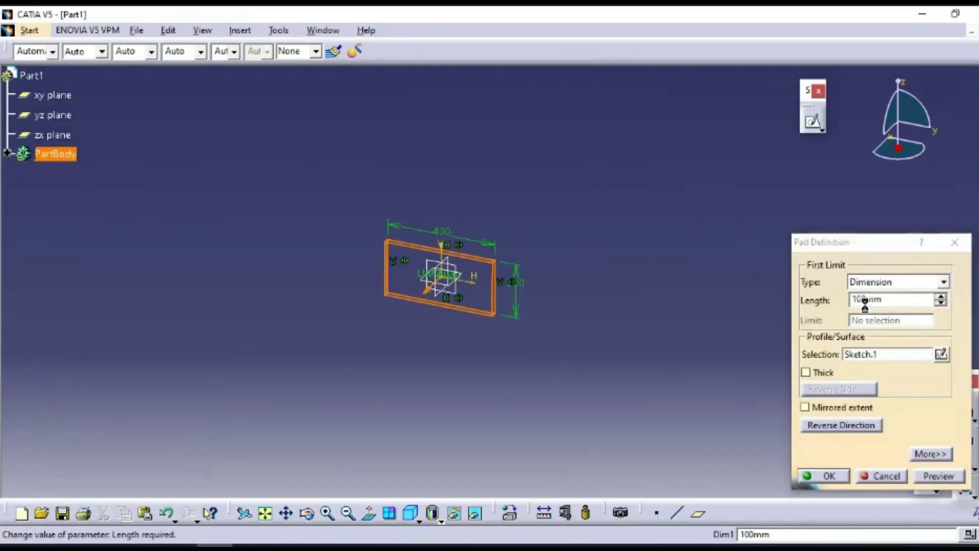
key("Return")
left_click(715, 236)
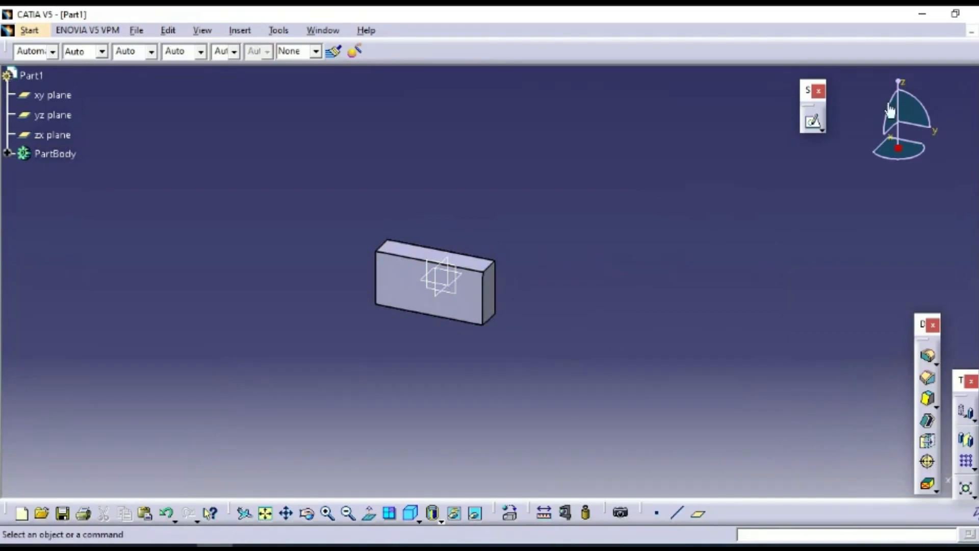
Step: Open the pad's sketch for editing and delete all of the rectangle geometry in it
double_click(473, 309)
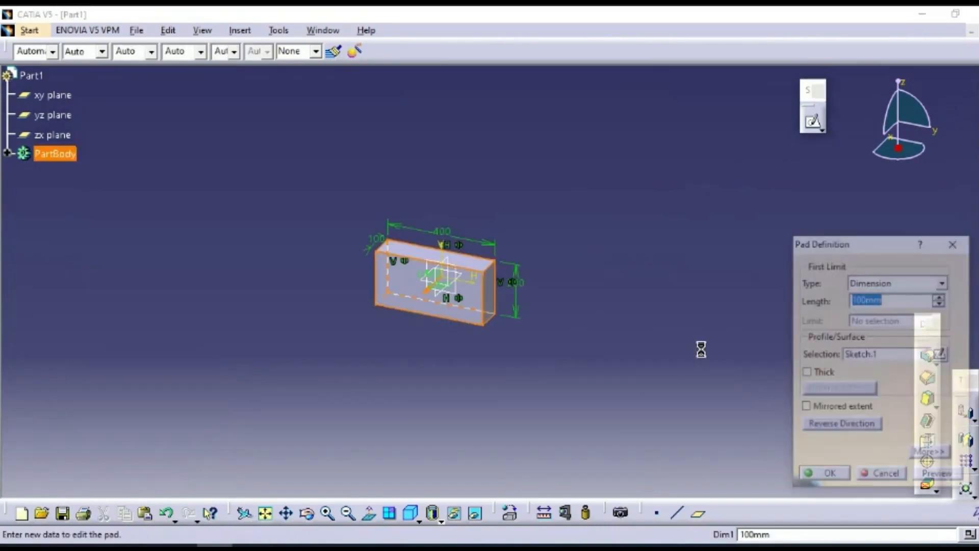
left_click(941, 353)
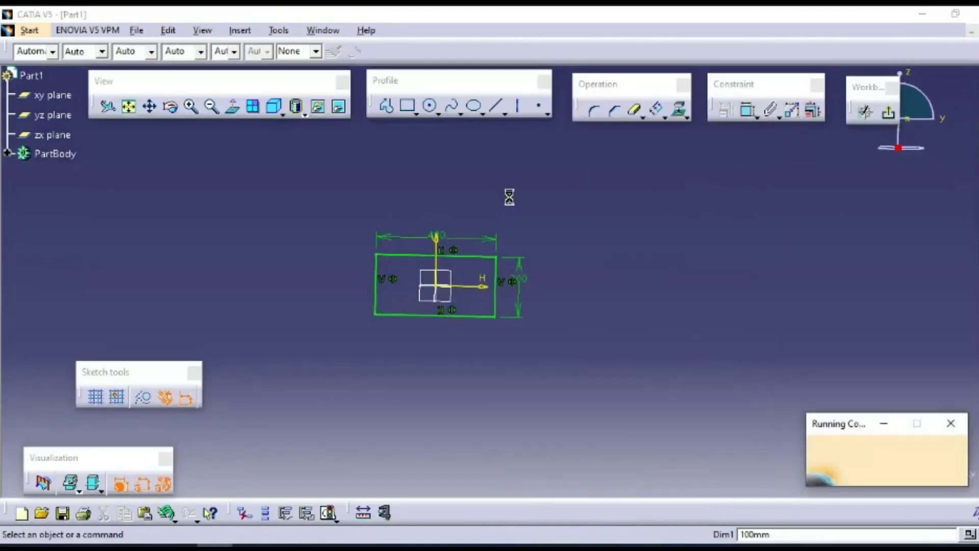
key("ctrl+a")
key("Delete")
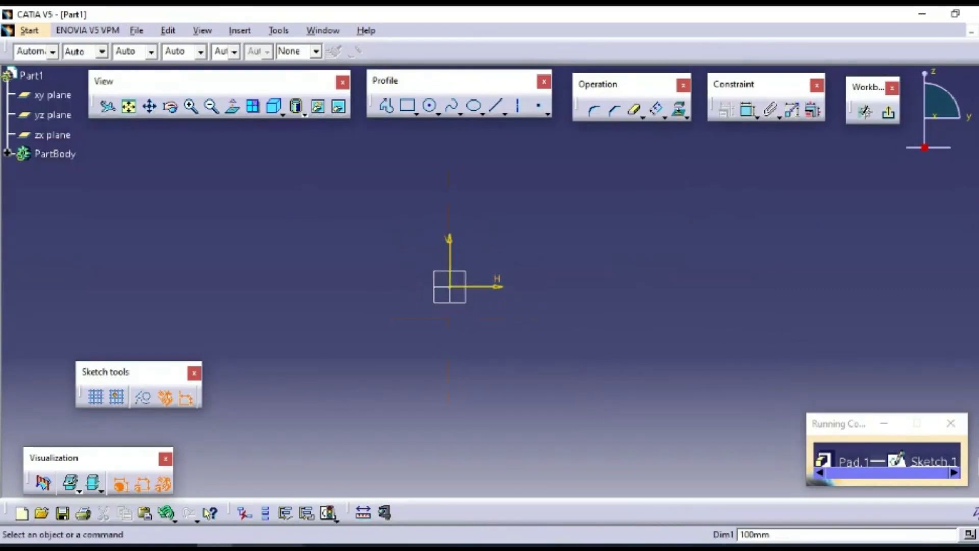
Step: Consult the Fuselage Bulkhead drawing in PowerPoint and sketch a circle of about 429 mm radius centred on the CATIA sketch origin
mouse_move(251, 547)
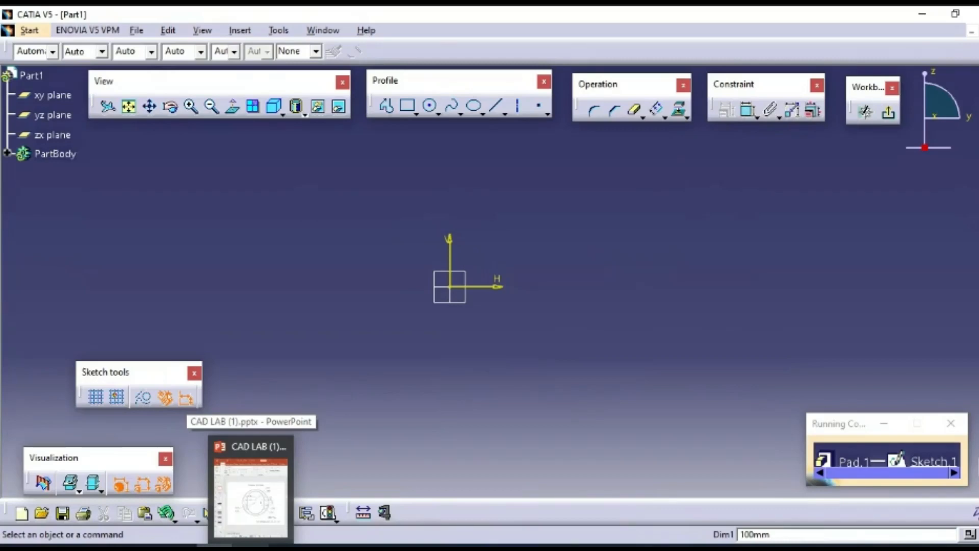
left_click(259, 494)
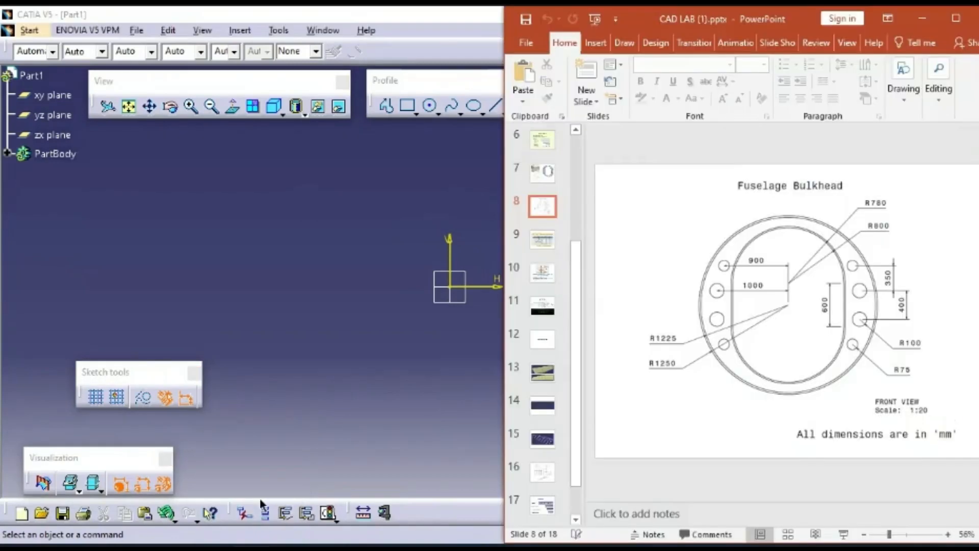
left_click(332, 355)
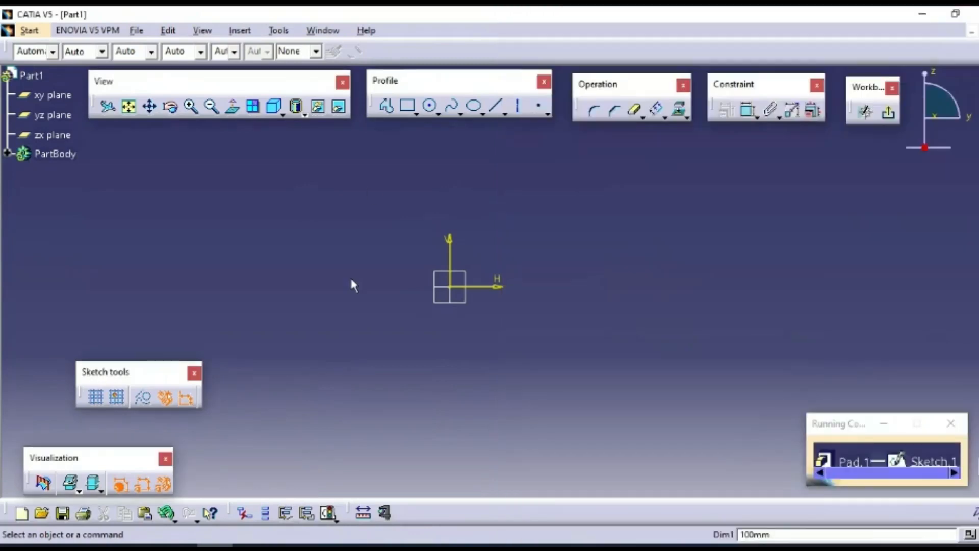
left_click(430, 107)
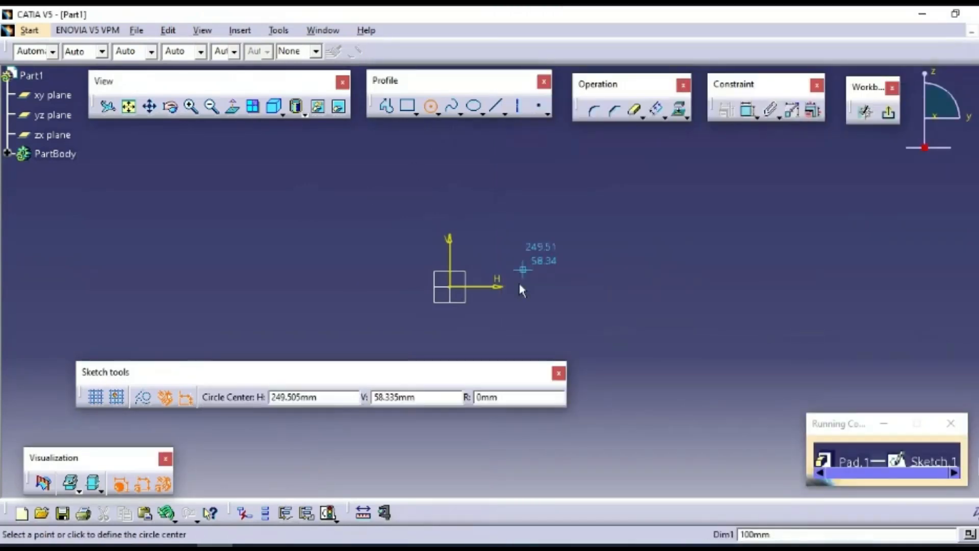
left_click(457, 291)
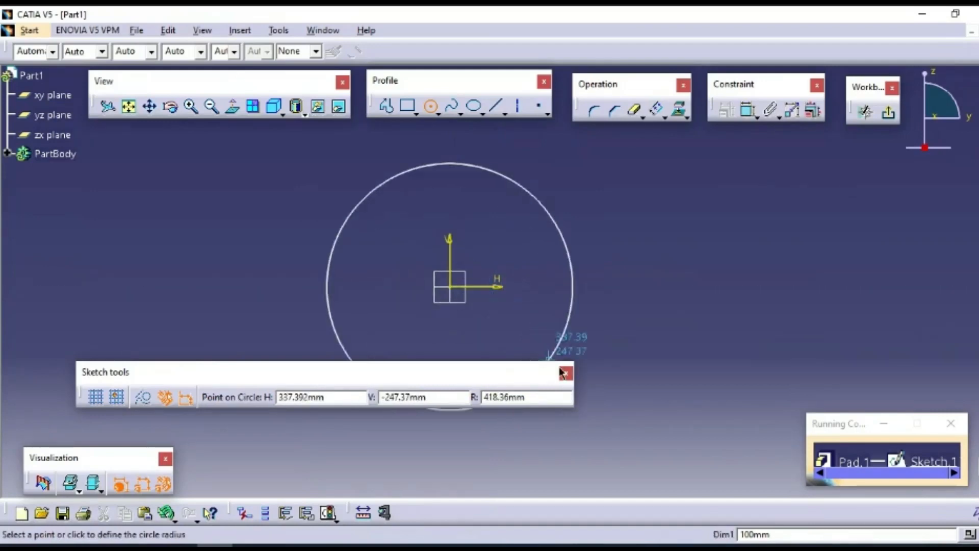
left_click(570, 316)
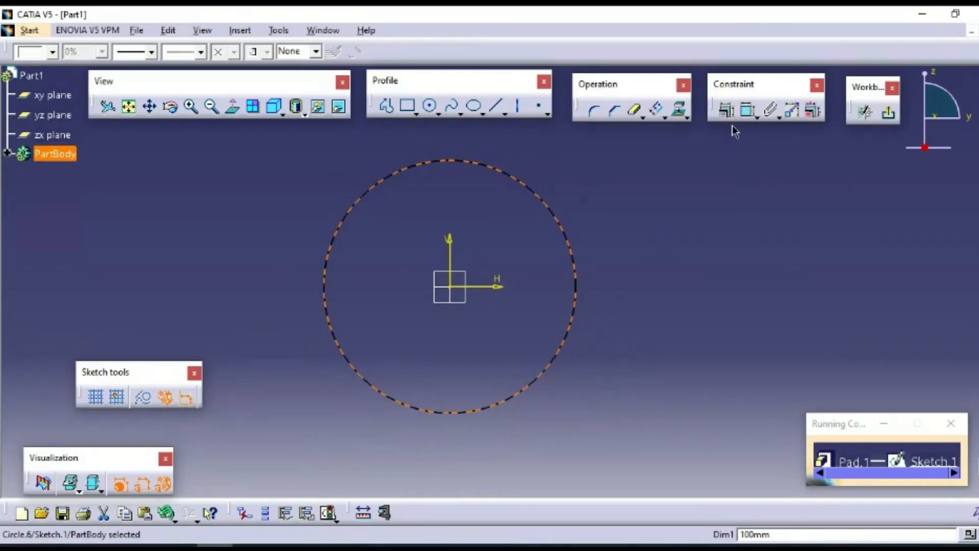
Step: Dimension the circle, switch the dimension type from diameter to radius and set the radius to 1250 mm
left_click(748, 111)
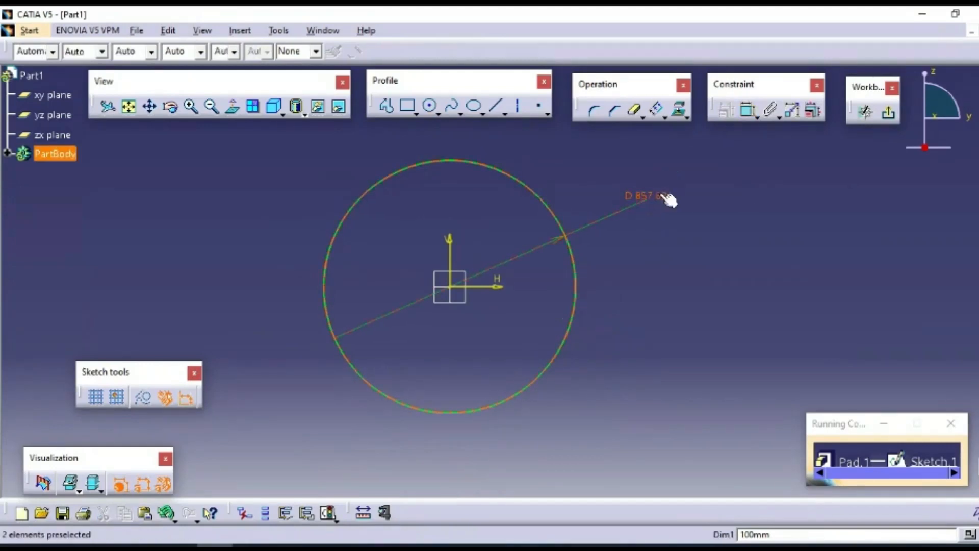
double_click(666, 197)
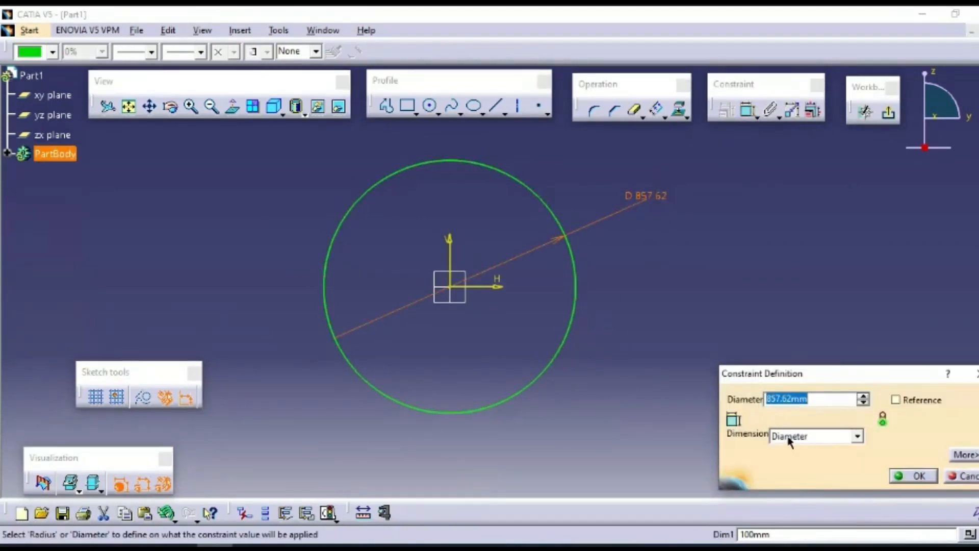
left_click(251, 545)
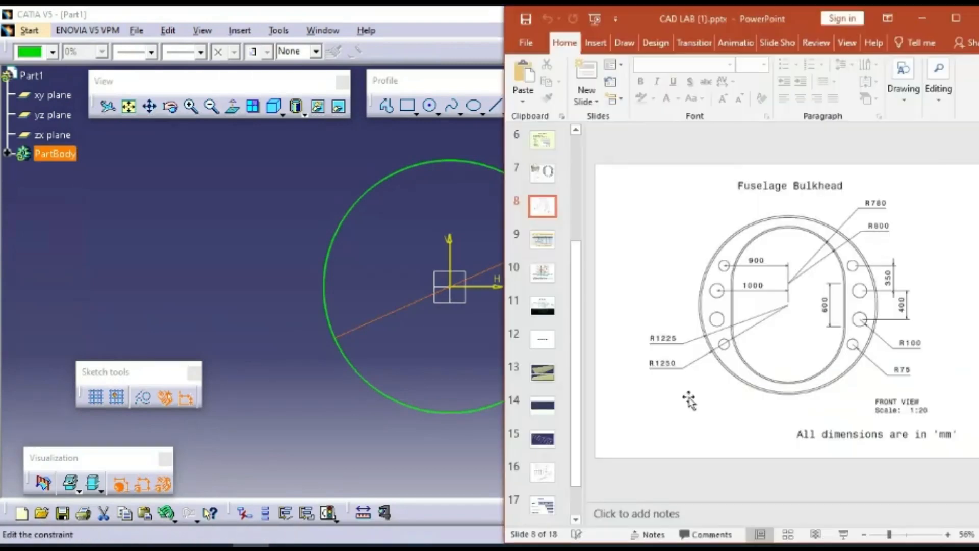
left_click(254, 543)
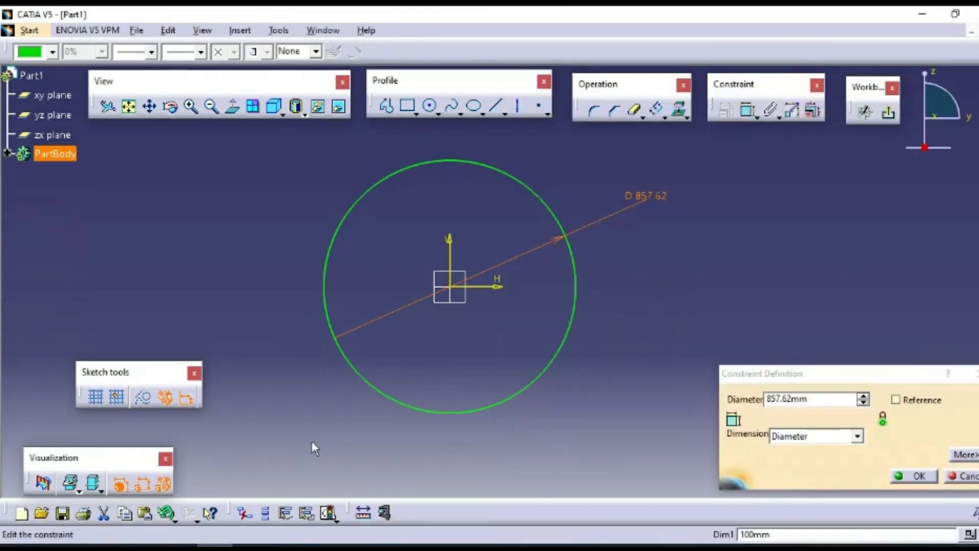
left_click(804, 436)
left_click(808, 451)
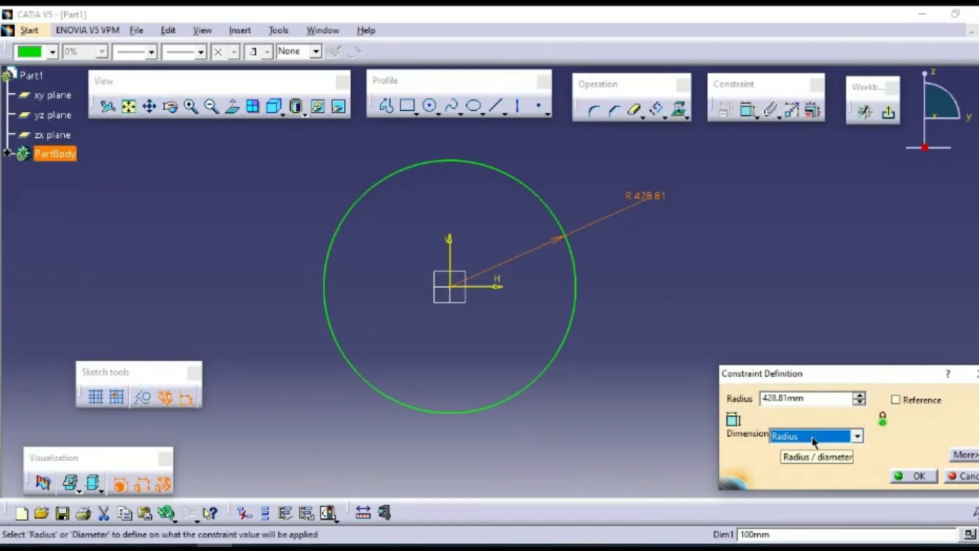
left_click(814, 399)
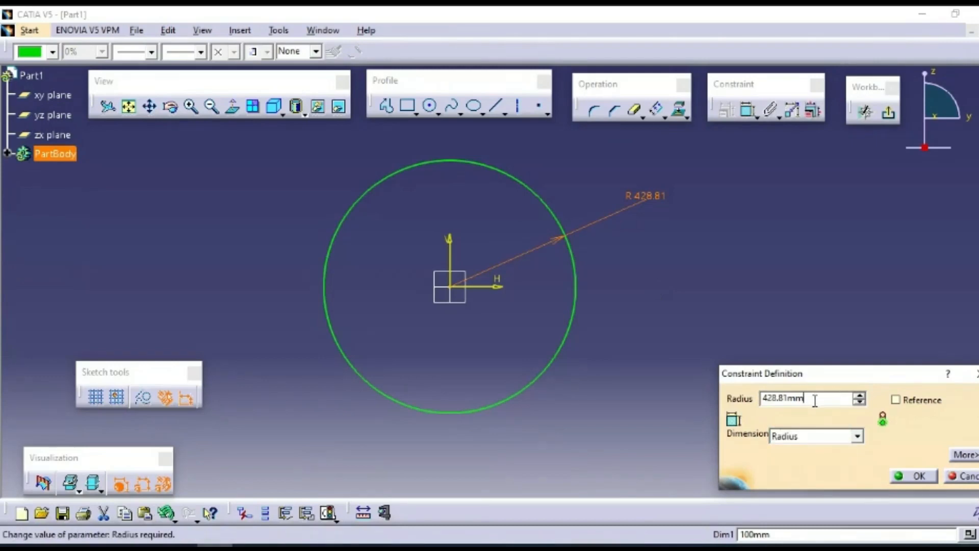
left_click_drag(815, 400, 723, 404)
type("1250")
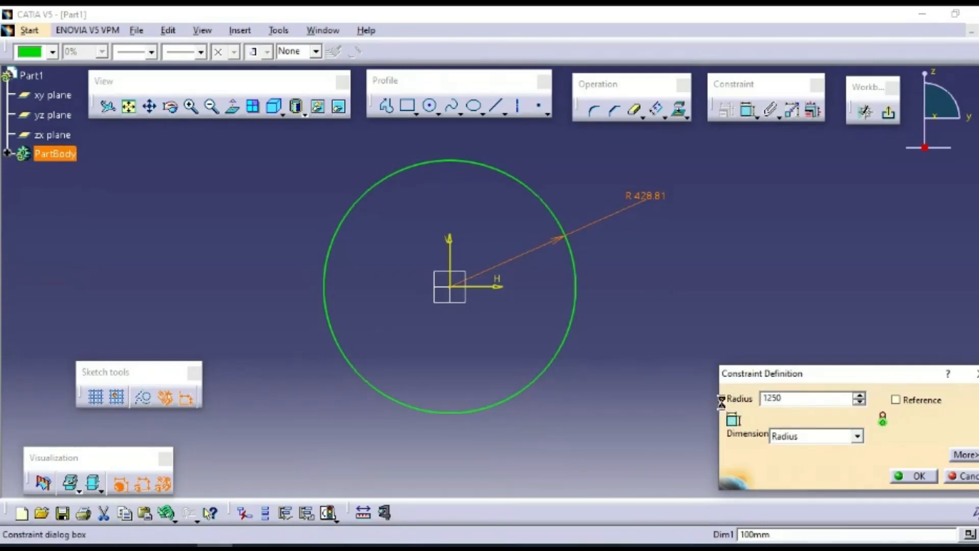
key("Return")
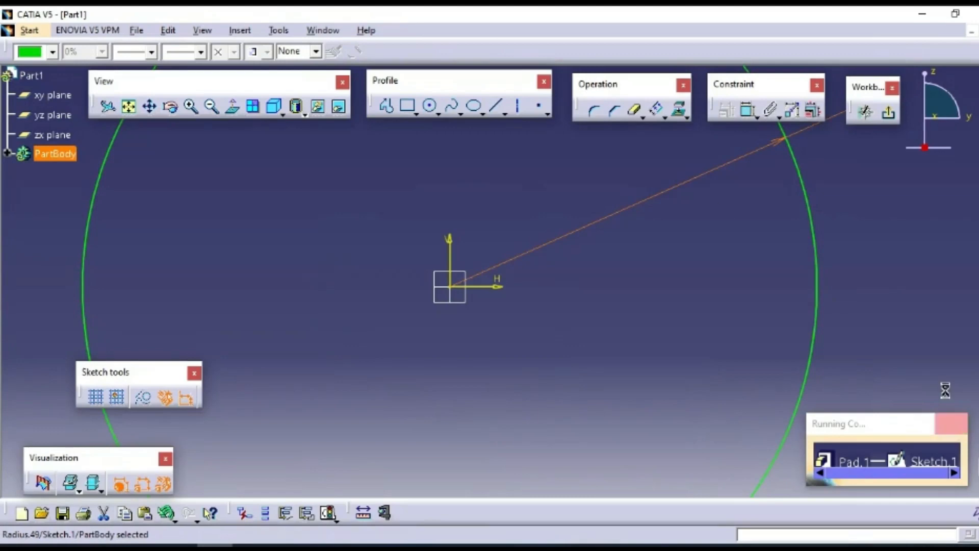
left_click(963, 426)
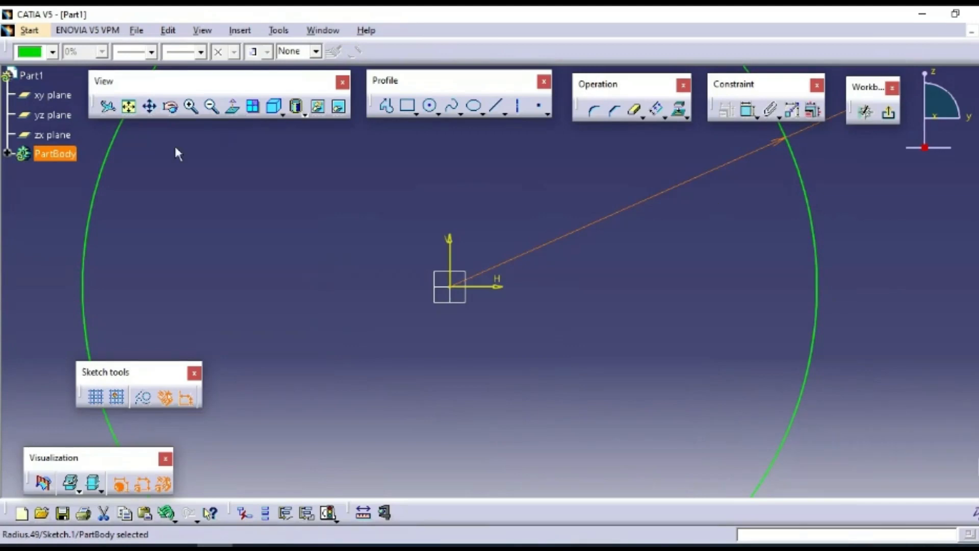
Step: Sketch a second circle of about 902 mm radius inside the 1250 mm circle, centred on the origin
left_click(131, 109)
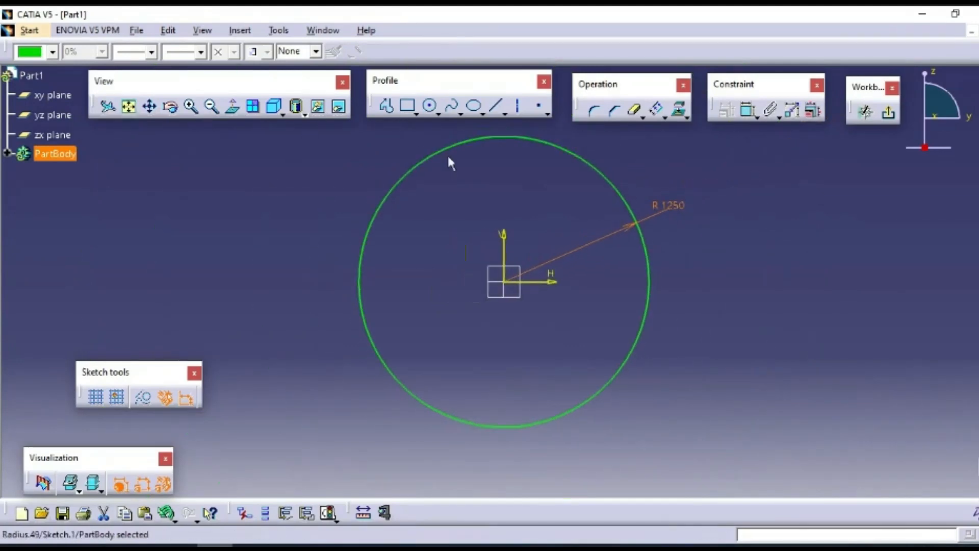
left_click(429, 106)
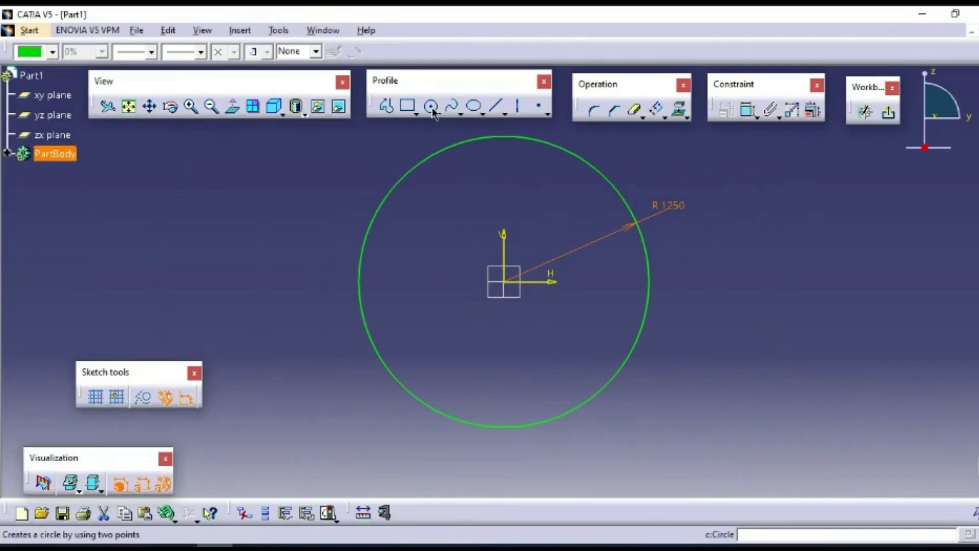
left_click(505, 281)
left_click(603, 323)
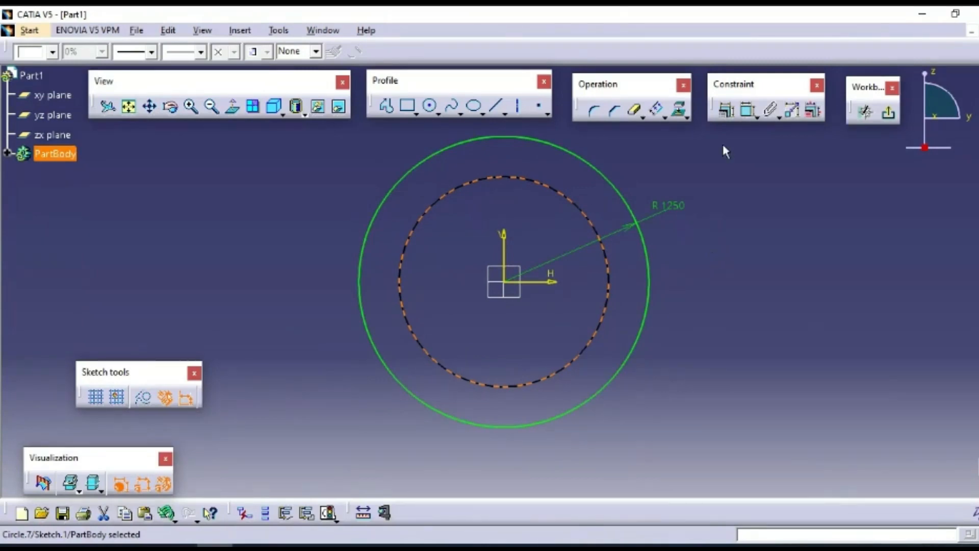
Step: Dimension the inner circle and set its radius to 1225 mm
left_click(748, 109)
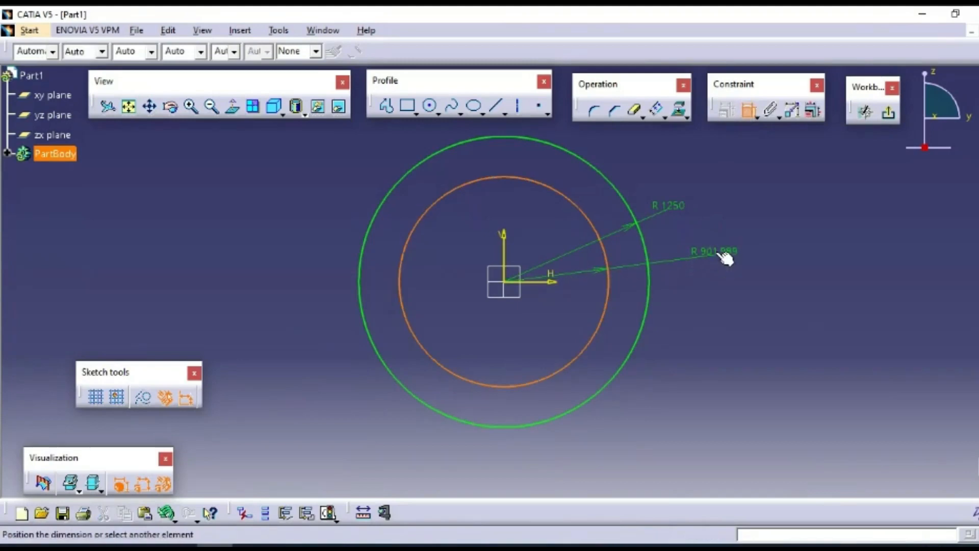
left_click(726, 259)
double_click(726, 247)
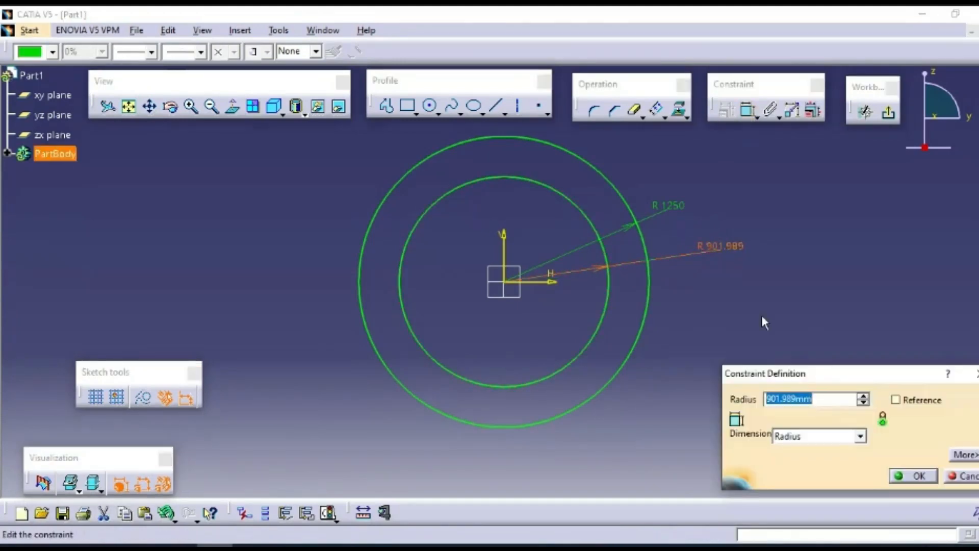
type("1225")
key("Return")
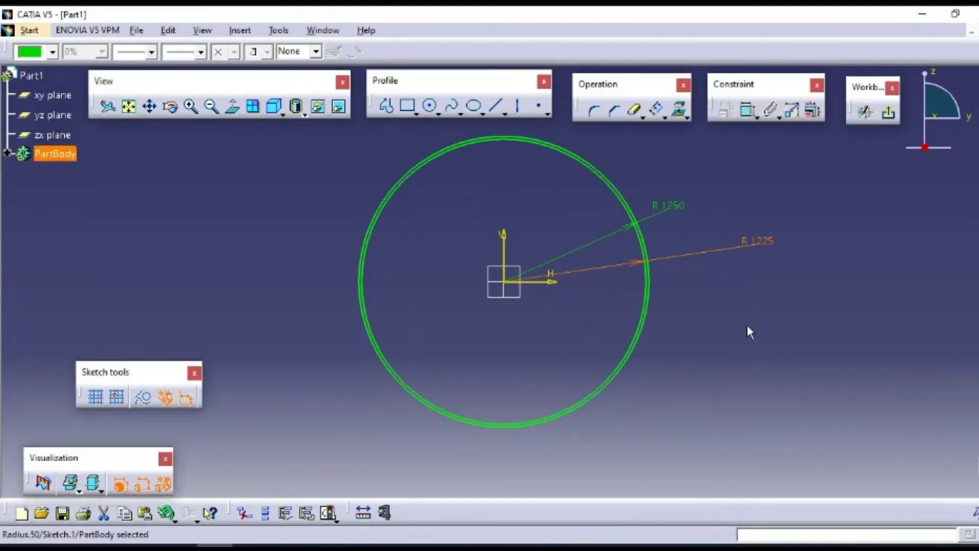
left_click(747, 326)
mouse_move(717, 321)
middle_mouse_down()
mouse_move(708, 343)
mouse_move(708, 329)
middle_mouse_up()
Step: Switch to PowerPoint and enlarge its window to examine the inner opening's dimensions on the Fuselage Bulkhead drawing
key("alt+Tab")
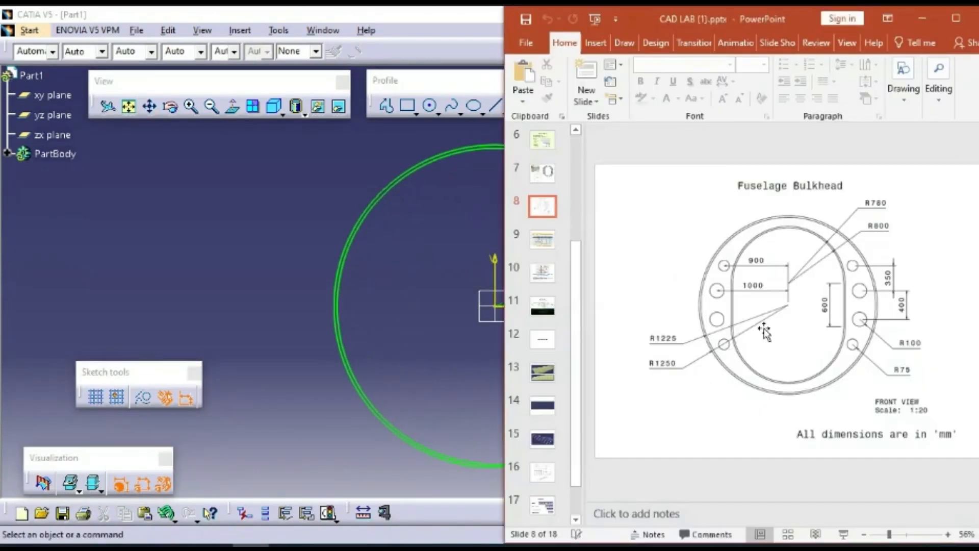
left_click(942, 19)
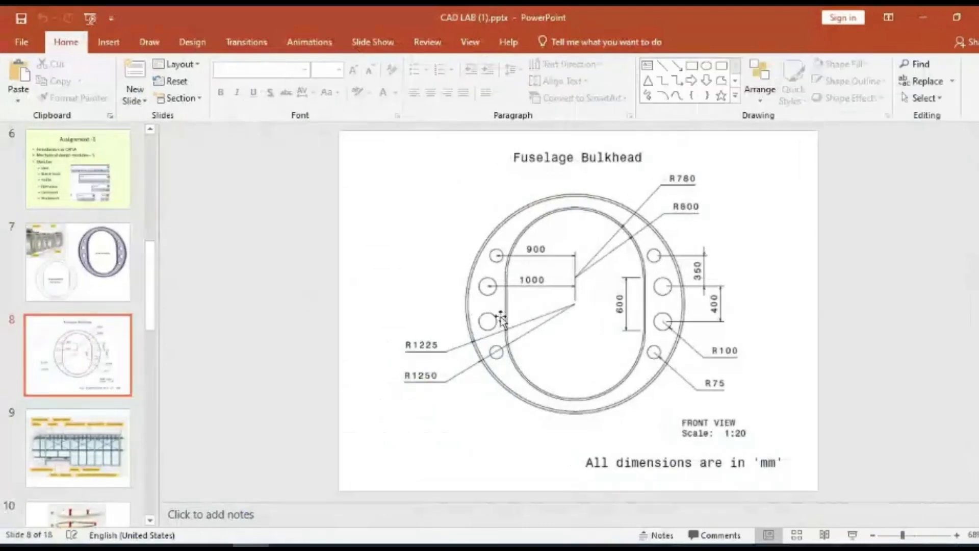
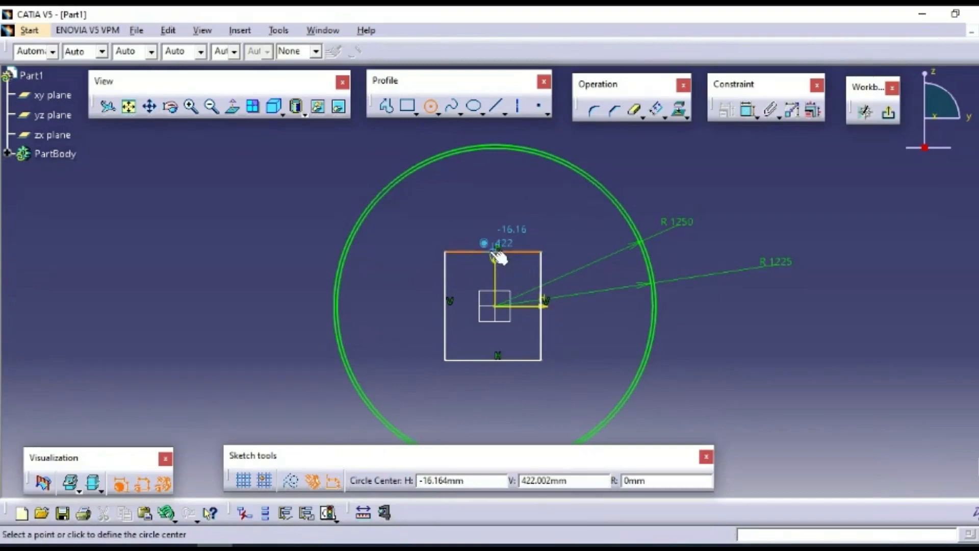
Step: Sketch a circle of about 356 mm radius centred where the vertical axis meets the rectangle's upper edge, reaching its right edge
left_click(496, 252)
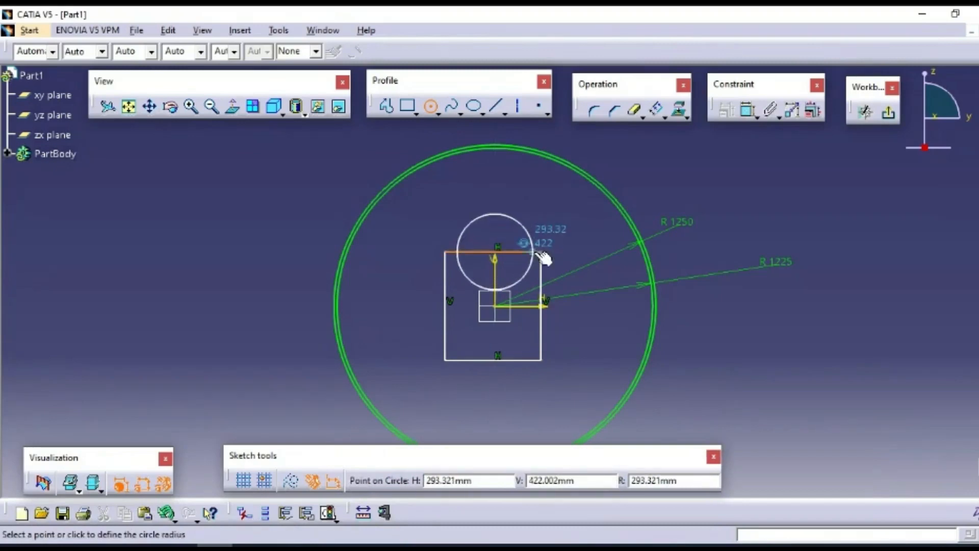
left_click(541, 250)
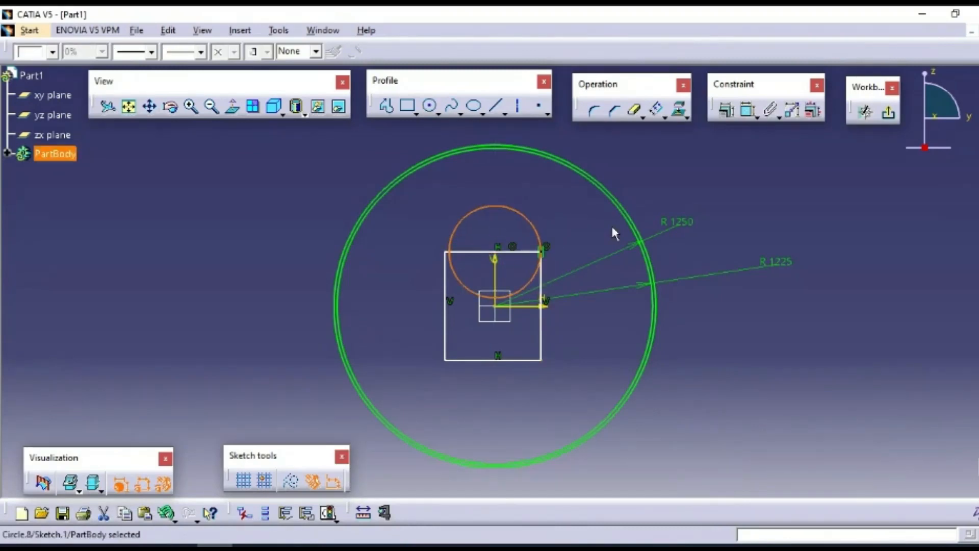
left_click(894, 364)
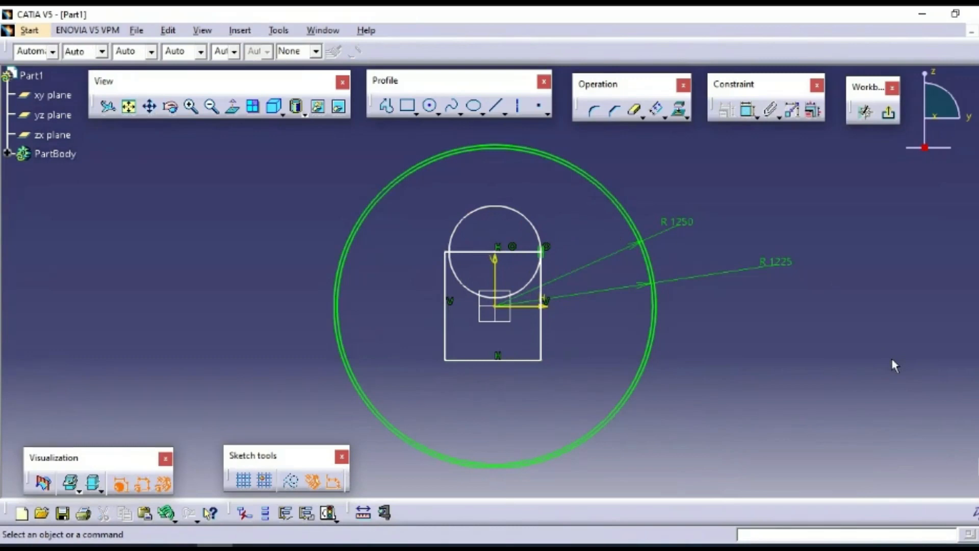
Step: Dimension the circle on the rectangle's upper edge and set its radius to 800 mm
left_click(748, 111)
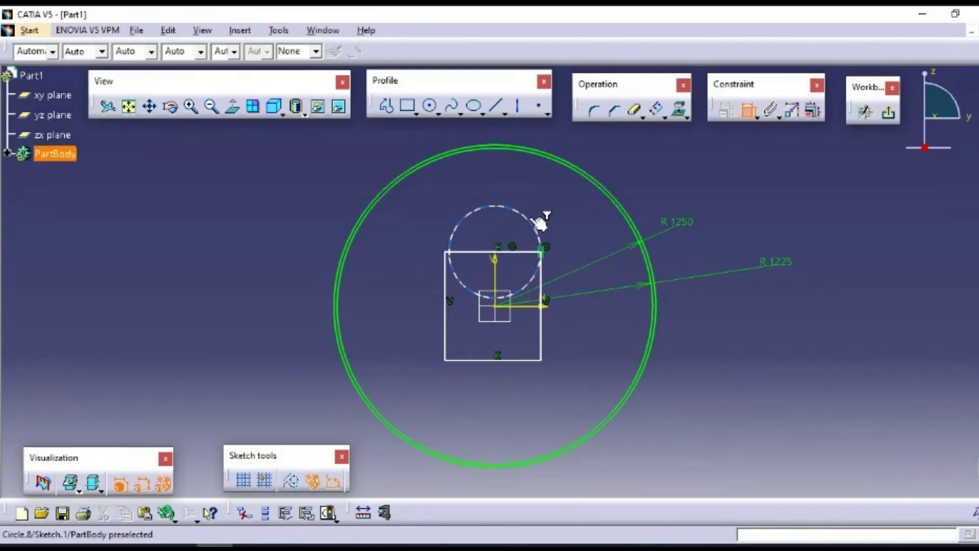
left_click(534, 223)
left_click(679, 162)
double_click(692, 159)
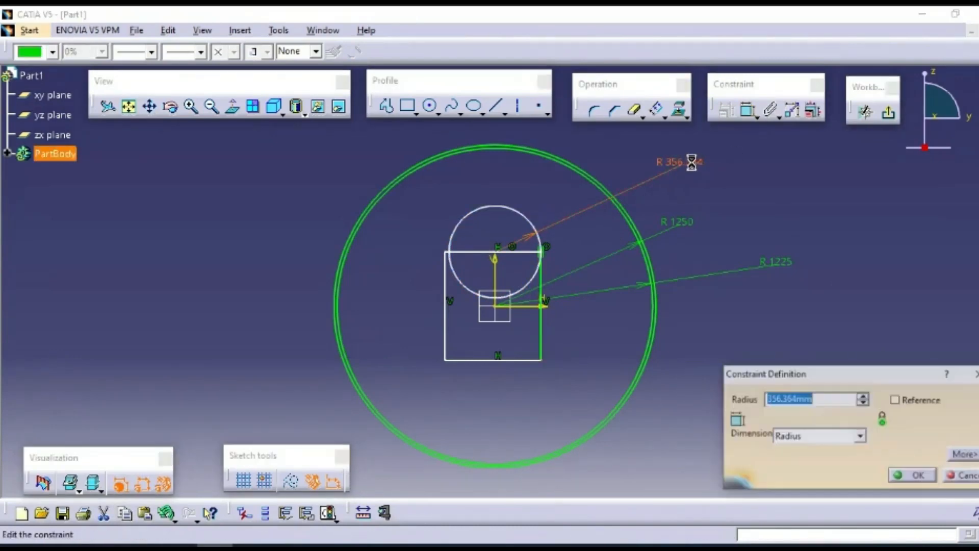
type("800")
key("Return")
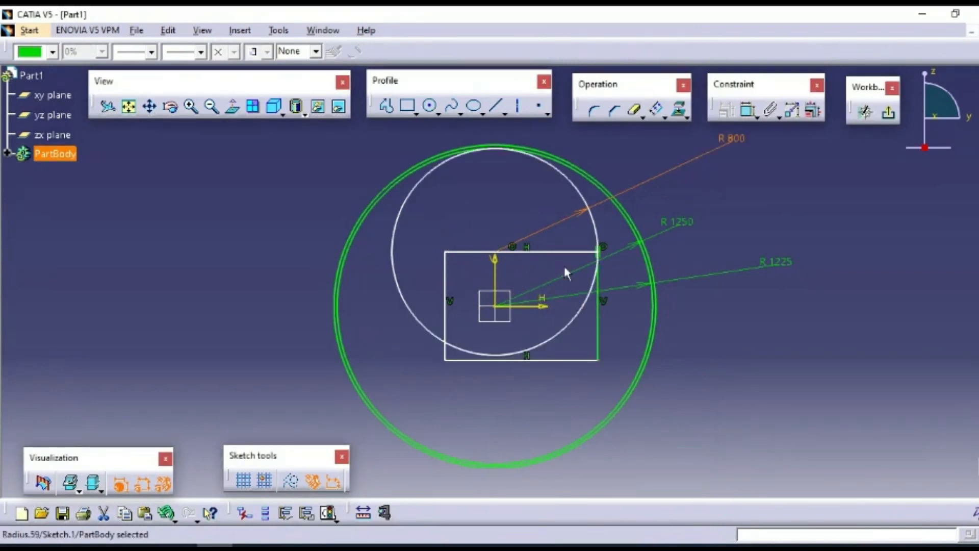
Step: Dimension the rectangle's width and set it to 1600 mm
left_click(582, 252)
left_click(749, 111)
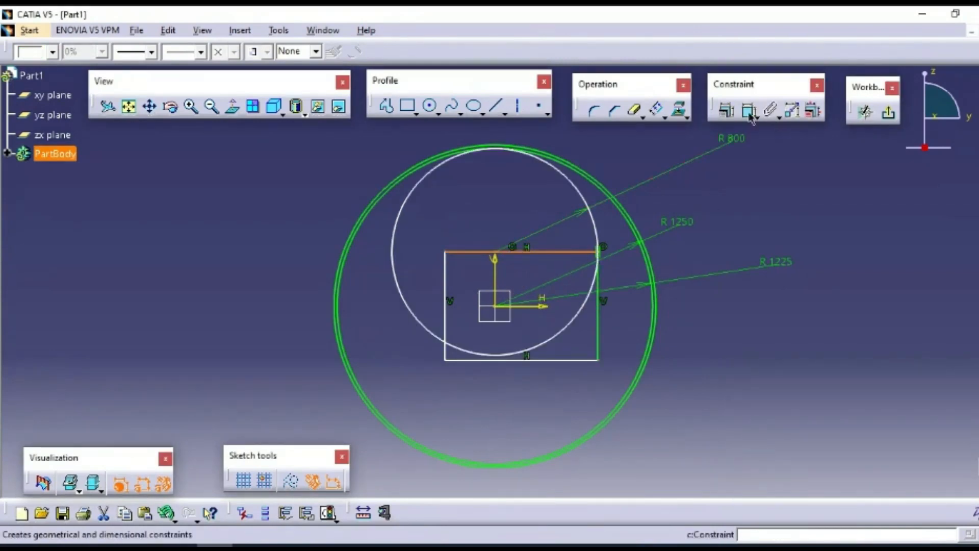
left_click(864, 232)
double_click(866, 230)
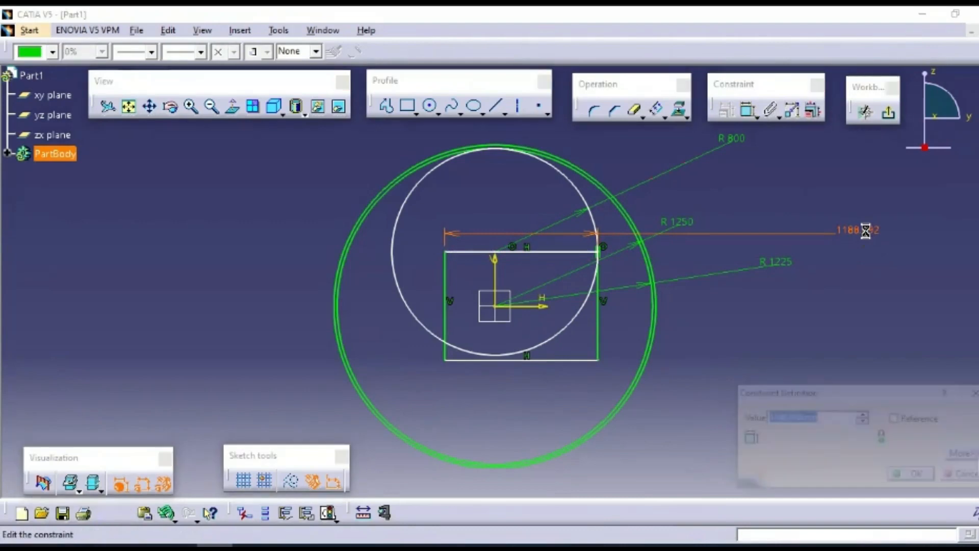
type("1600")
key("Return")
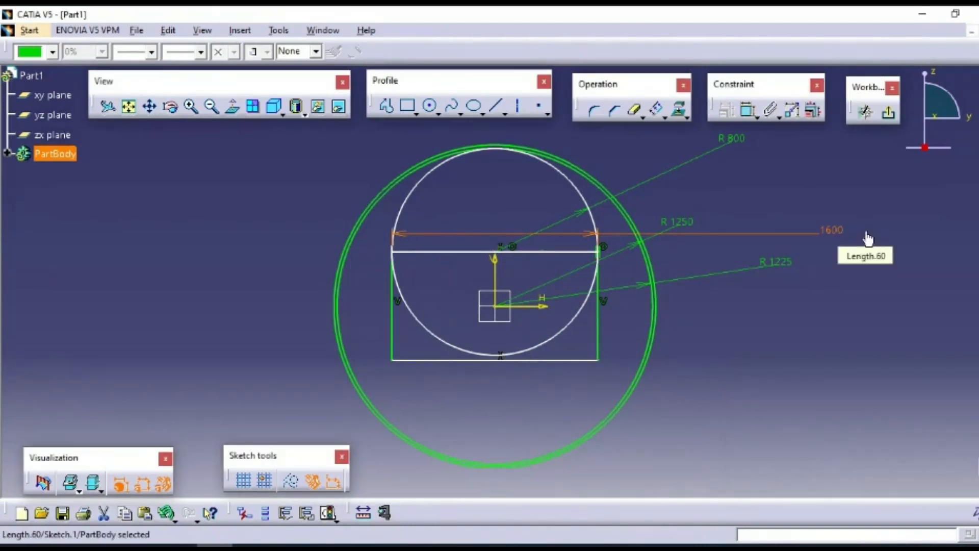
left_click(847, 364)
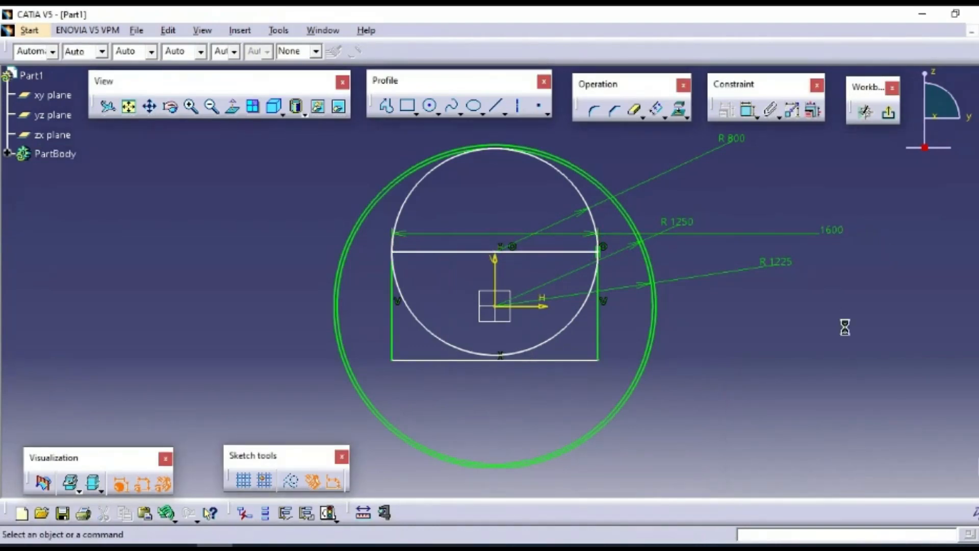
Step: Dimension the rectangle's vertical side and set its height to 600 mm
left_click(748, 110)
left_click(391, 324)
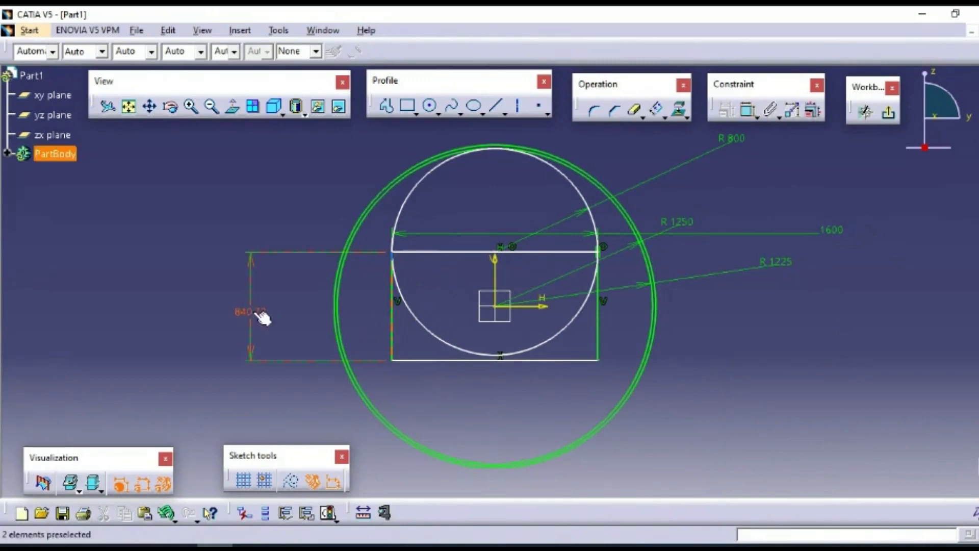
left_click(254, 311)
double_click(253, 312)
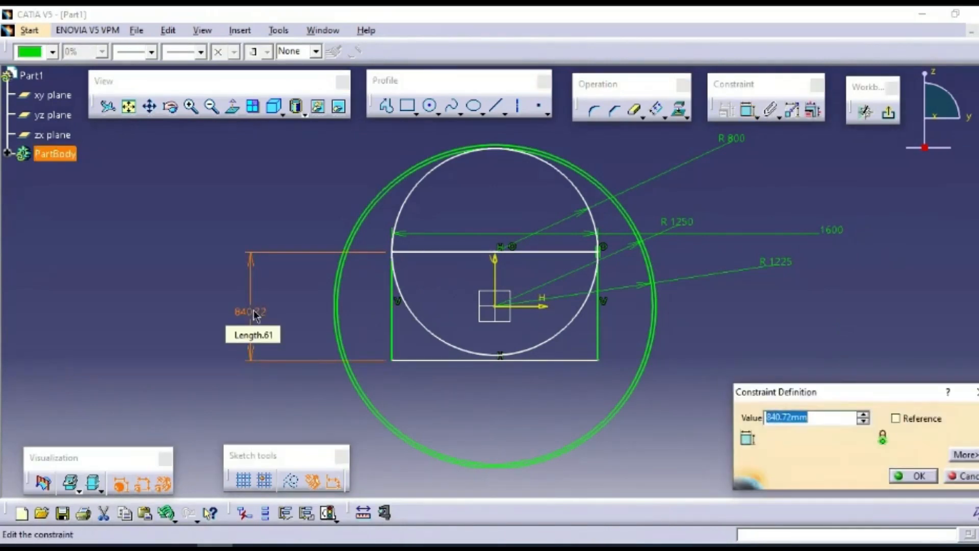
type("600")
key("Return")
left_click(153, 277)
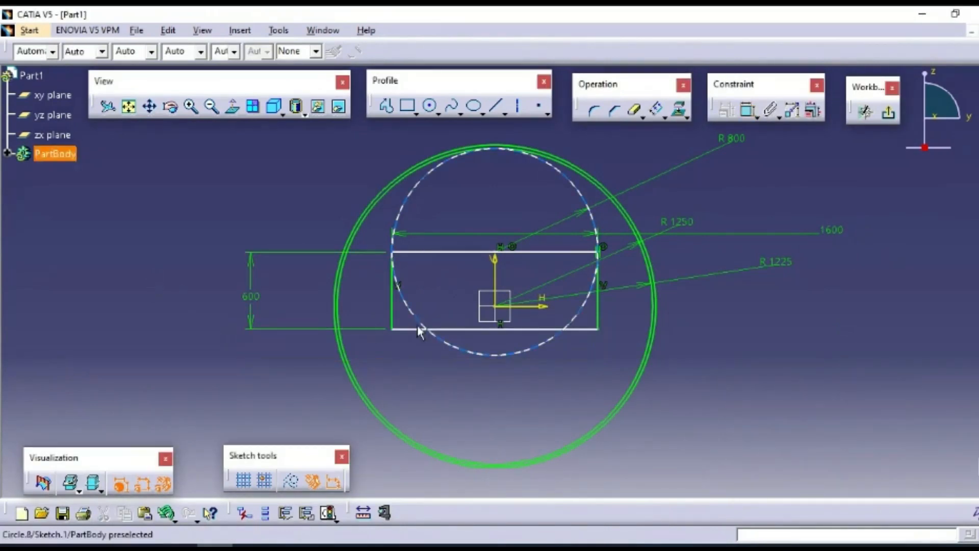
Step: Sketch a circle centred where the vertical axis meets the rectangle's lower edge, reaching the rectangle's lower-right corner
left_click(430, 106)
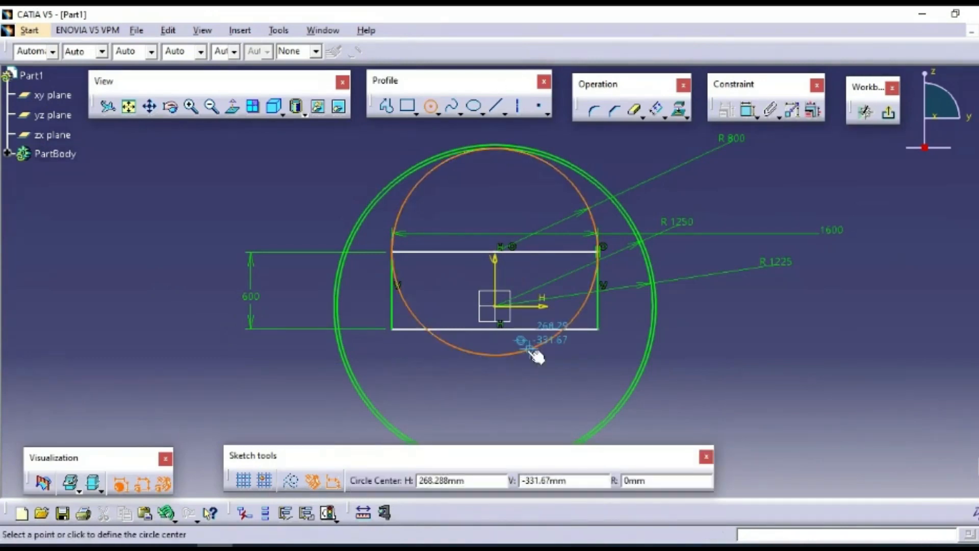
left_click(496, 329)
left_click(597, 329)
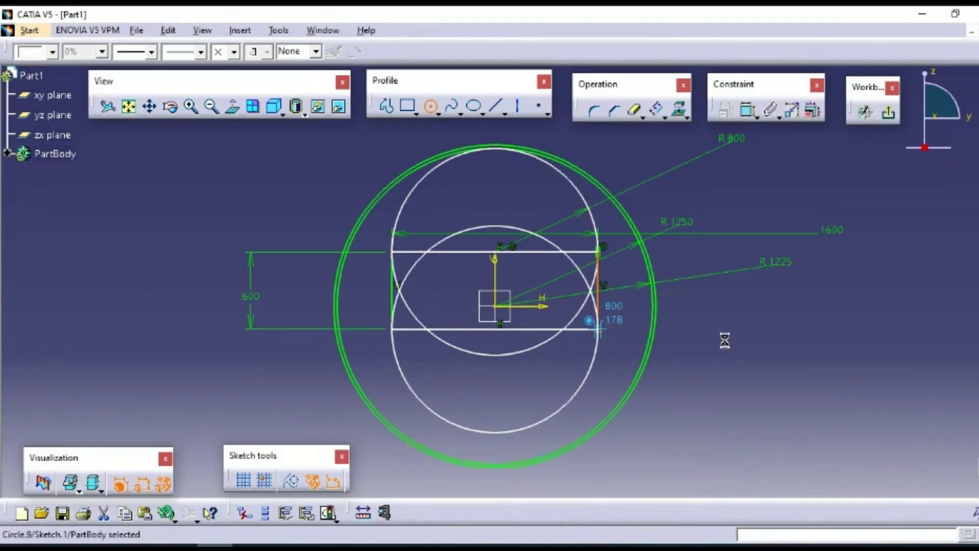
left_click(816, 323)
left_click(748, 109)
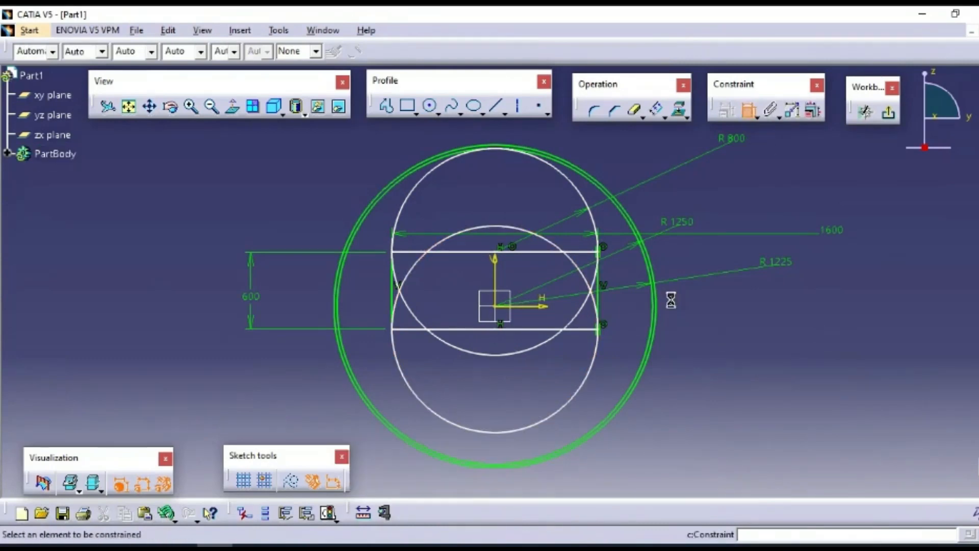
left_click(574, 398)
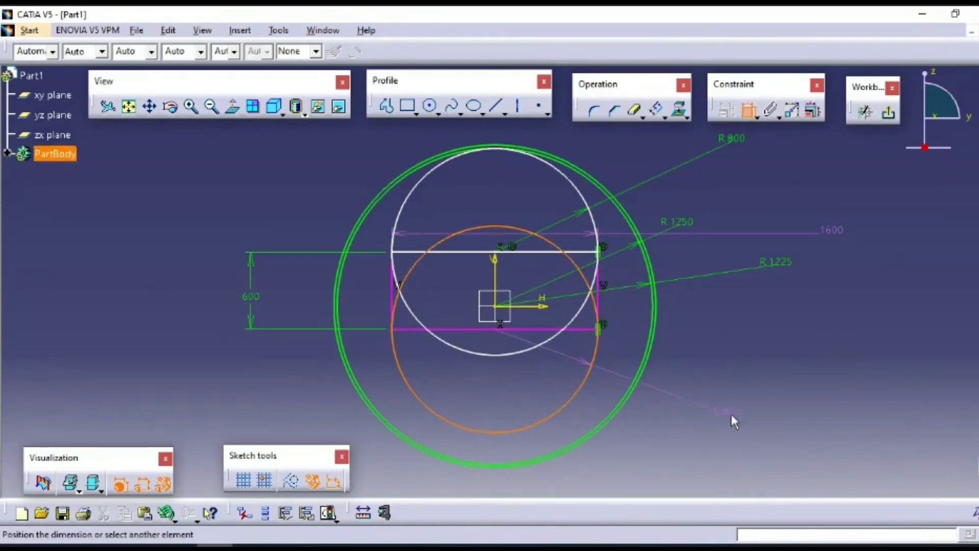
left_click(728, 140)
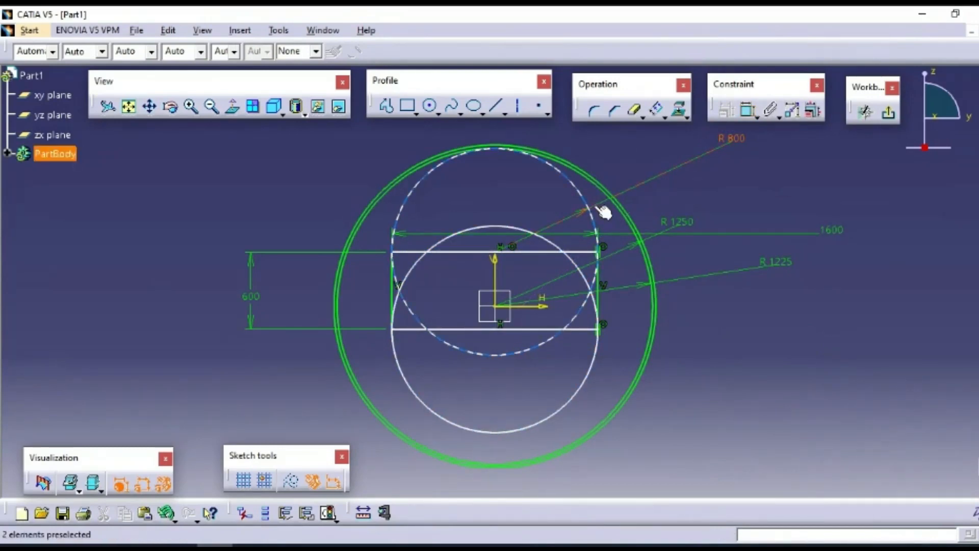
Step: Move the upper circle slightly downward together with the rectangle and lower circle, closer to centred on the horizontal axis
left_click_drag(588, 203, 587, 216)
left_click(638, 142)
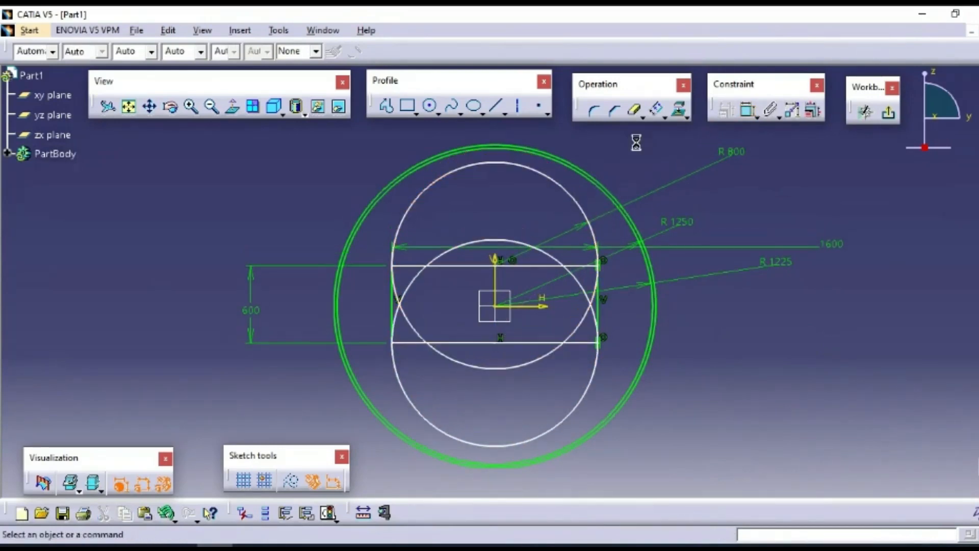
Step: Quick Trim the lower circle's upper arc, the rectangle's top edge and the overlapping arcs at the profile's left side, converting the length into distance
left_click(635, 109)
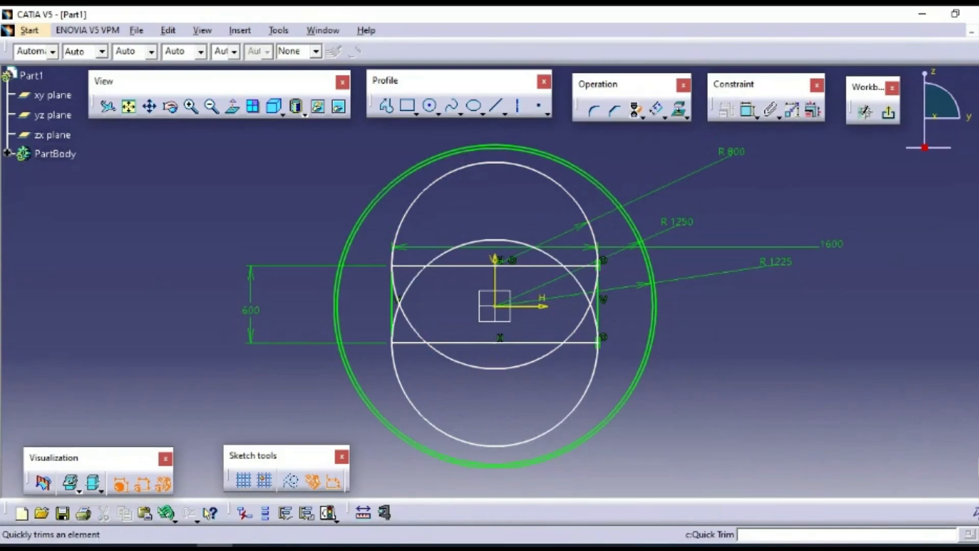
left_click(512, 241)
left_click(465, 263)
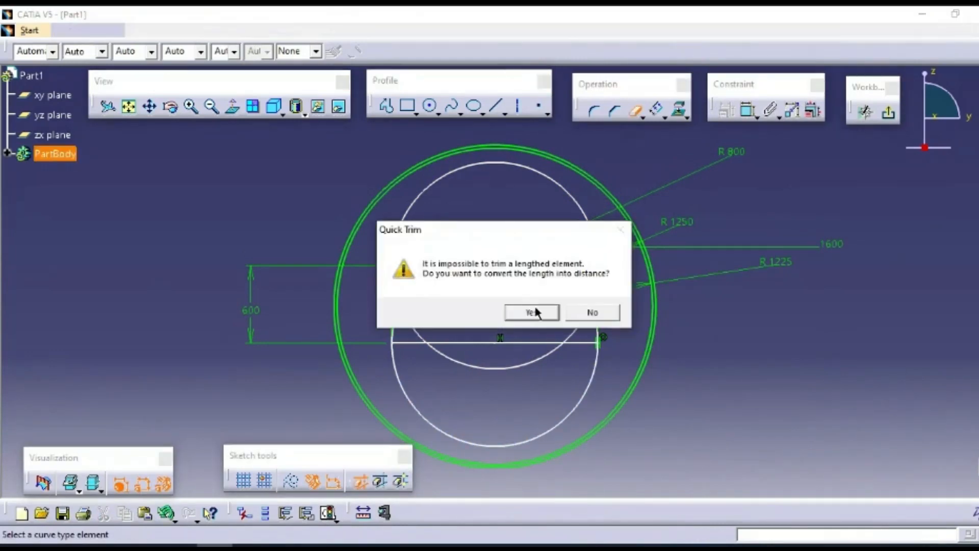
left_click(530, 311)
left_click(413, 280)
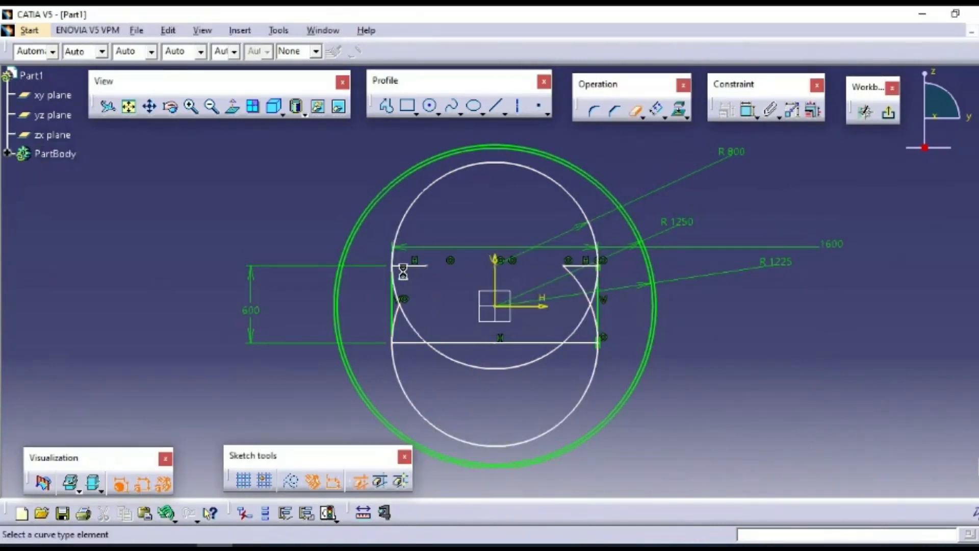
left_click(400, 306)
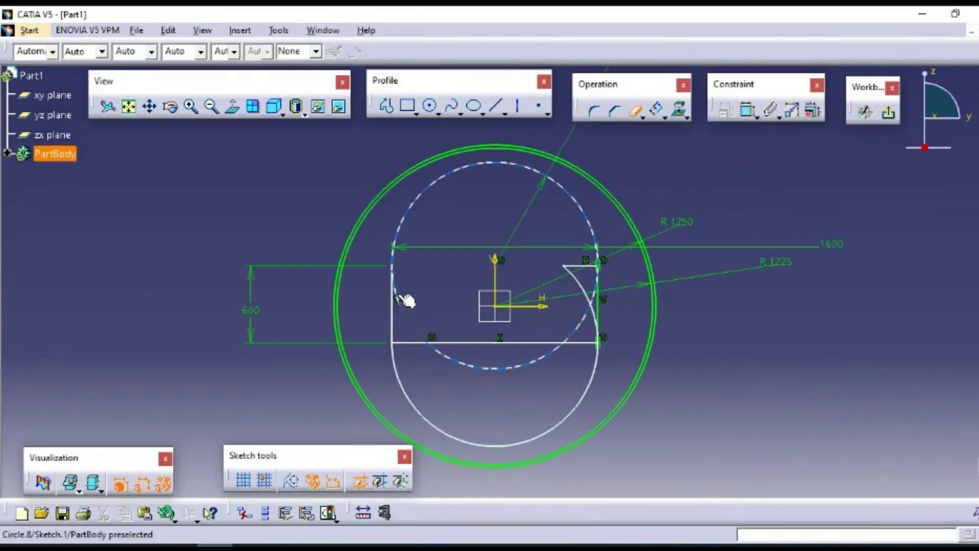
Step: Quick Trim the rectangle's bottom edge and the remaining line and arc segments at the right side, leaving only the slot outline
left_click(415, 342)
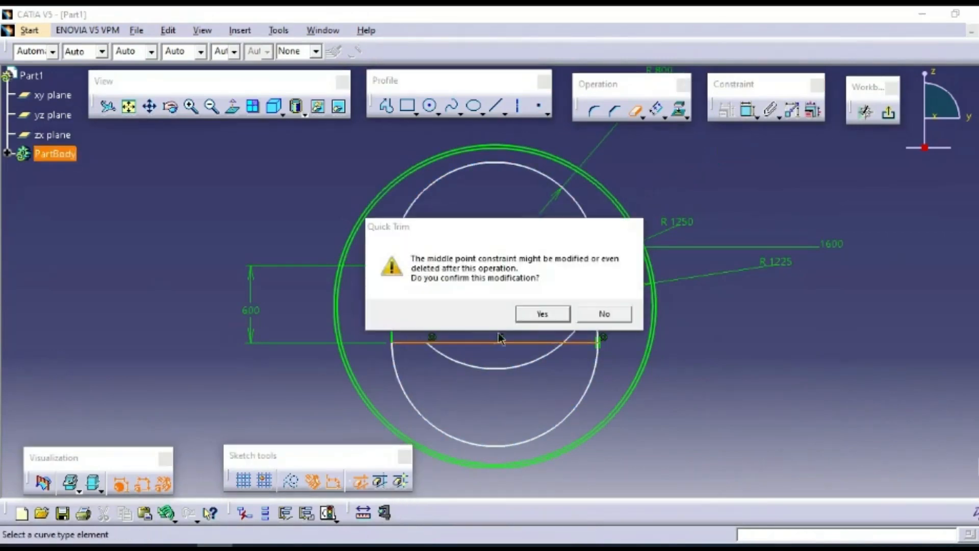
left_click(541, 314)
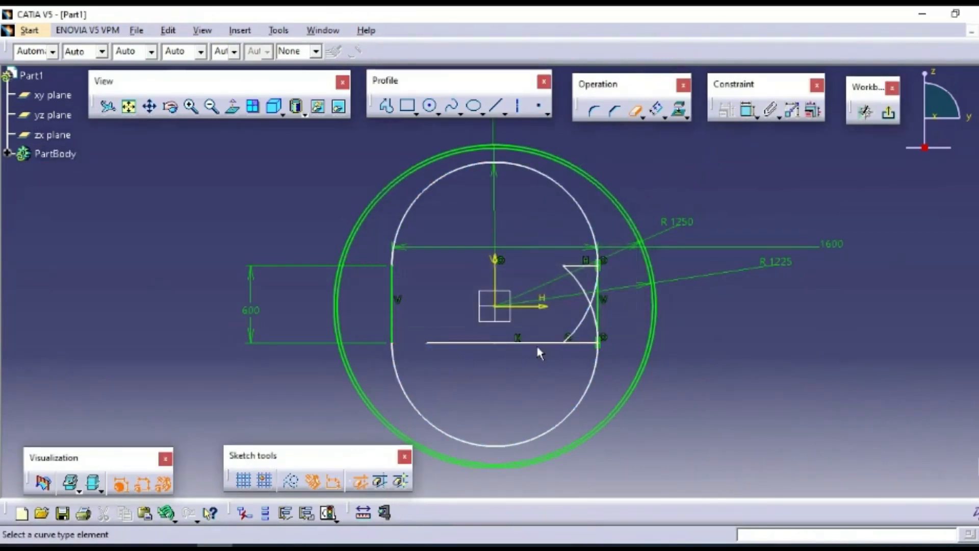
left_click(576, 342)
left_click(585, 289)
left_click(580, 266)
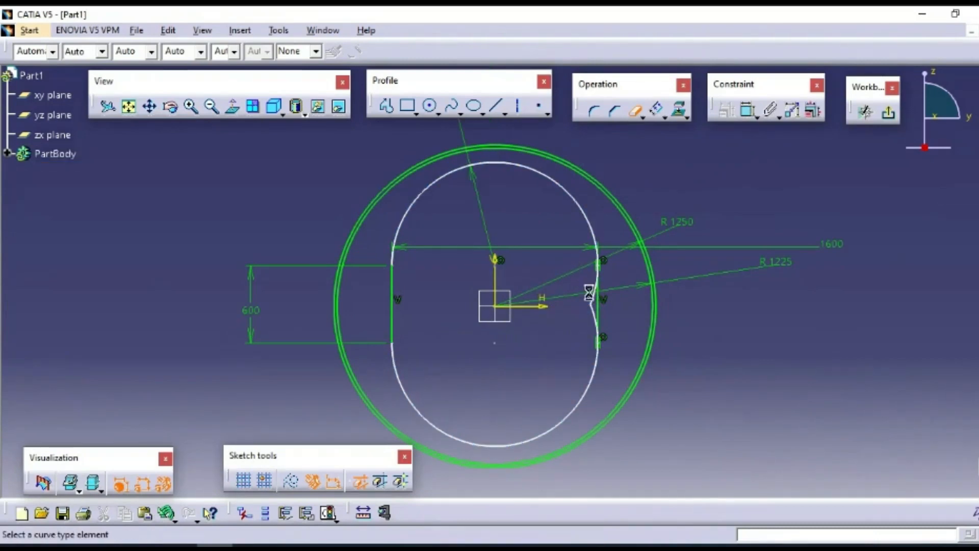
left_click(602, 305)
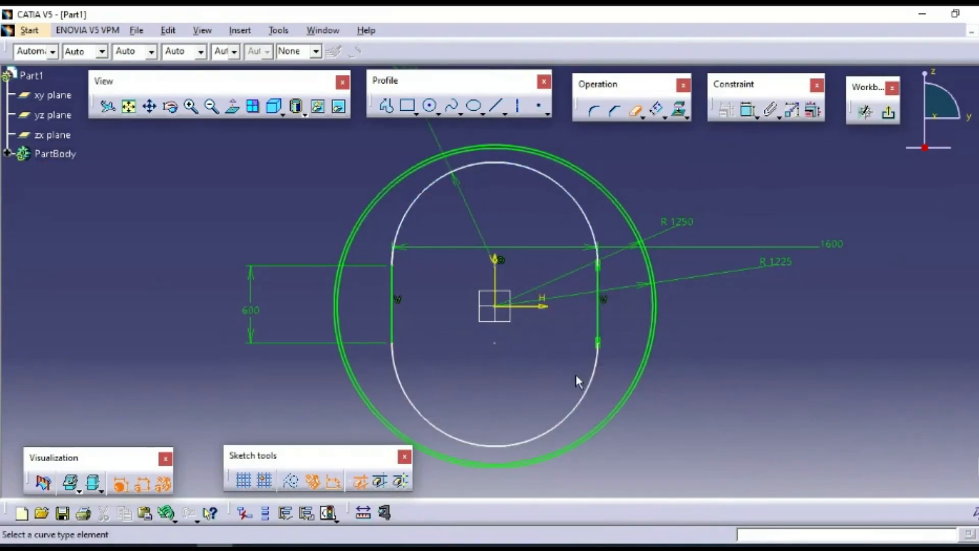
left_click(635, 110)
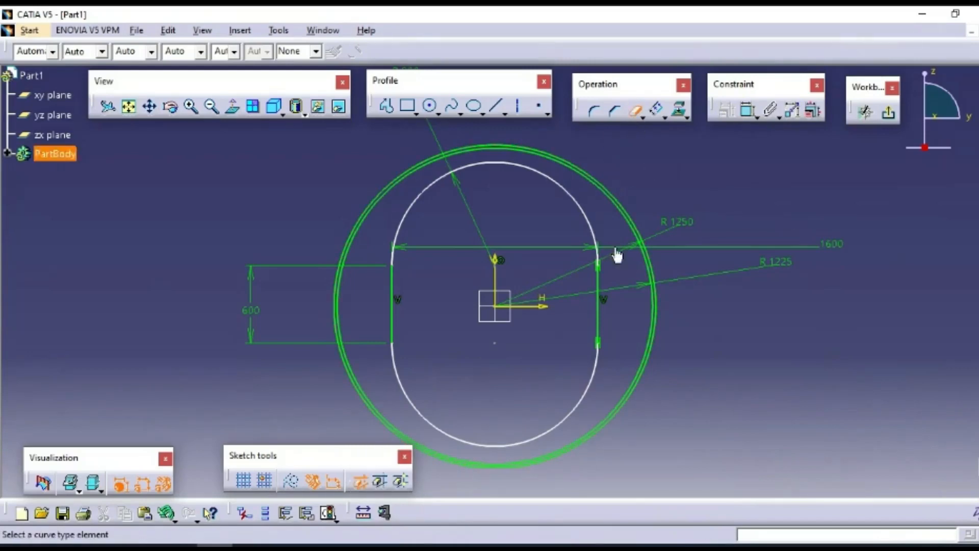
left_click(635, 112)
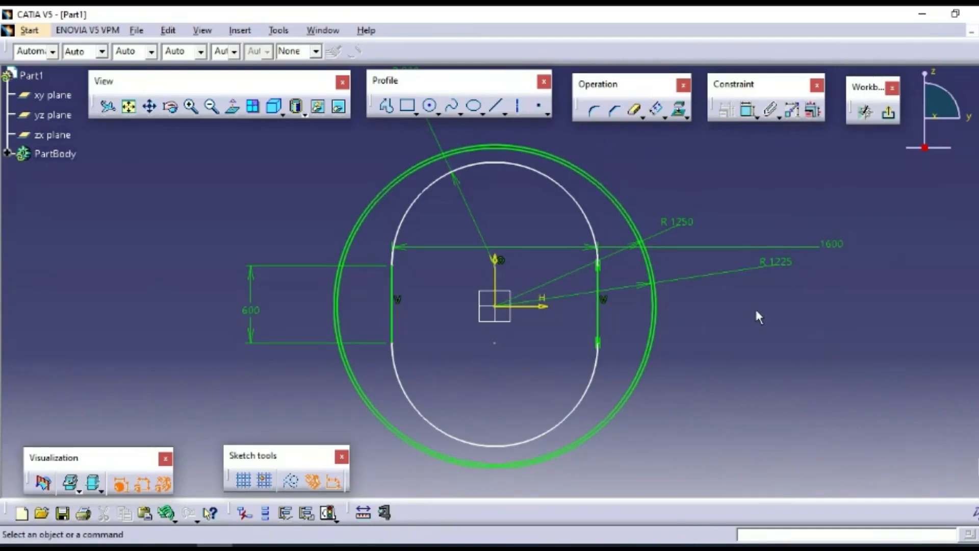
Step: Move the slot profile vertically by its upper arc to test its remaining freedom
middle_click_drag(562, 229, 579, 268)
left_click(599, 251)
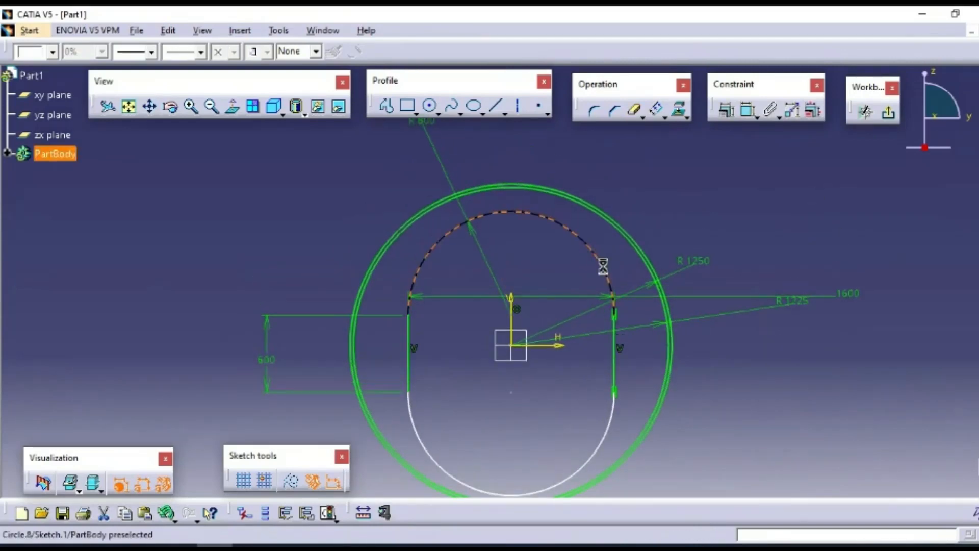
left_click(604, 254)
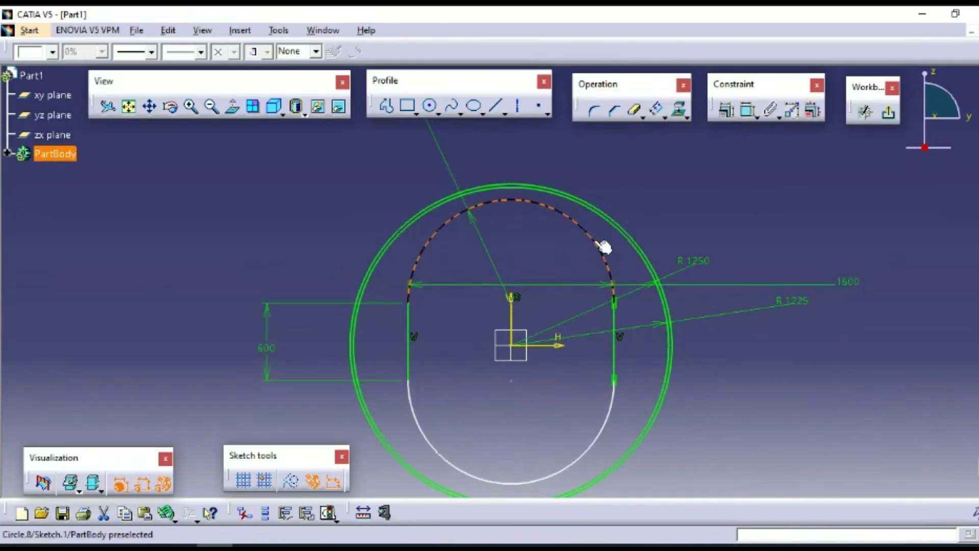
mouse_move(606, 244)
left_mouse_down()
mouse_move(610, 275)
mouse_move(605, 221)
mouse_move(613, 255)
left_mouse_up()
middle_click_drag(799, 390, 776, 356)
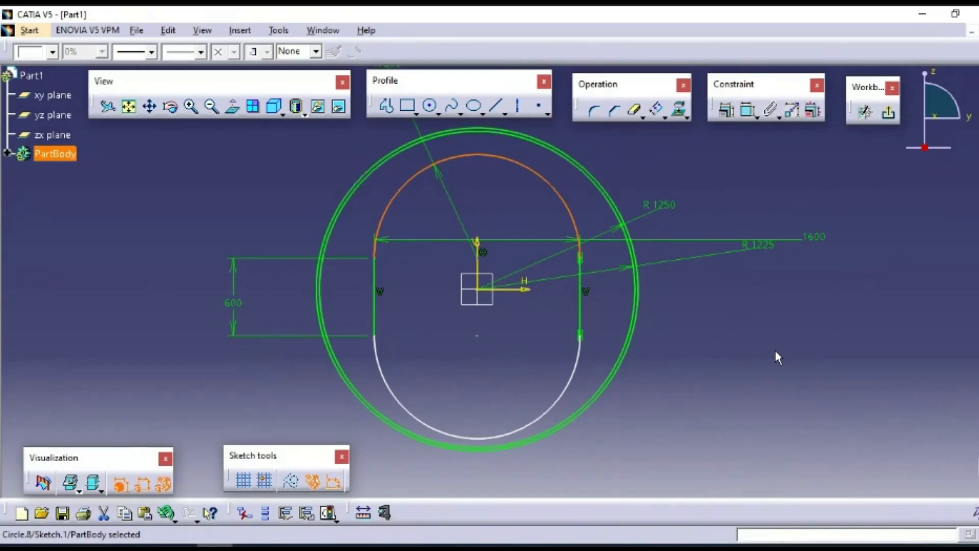
left_click(806, 333)
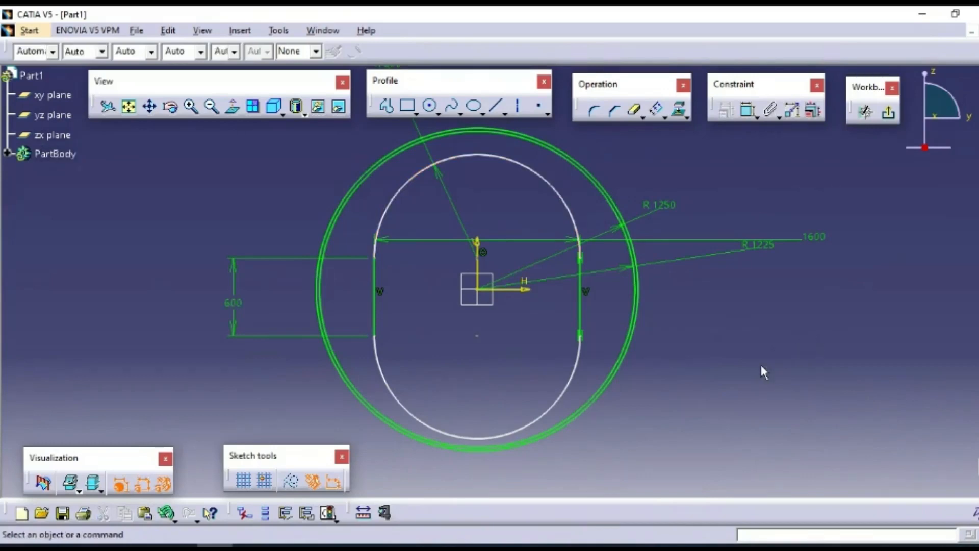
left_click(748, 109)
left_click(511, 288)
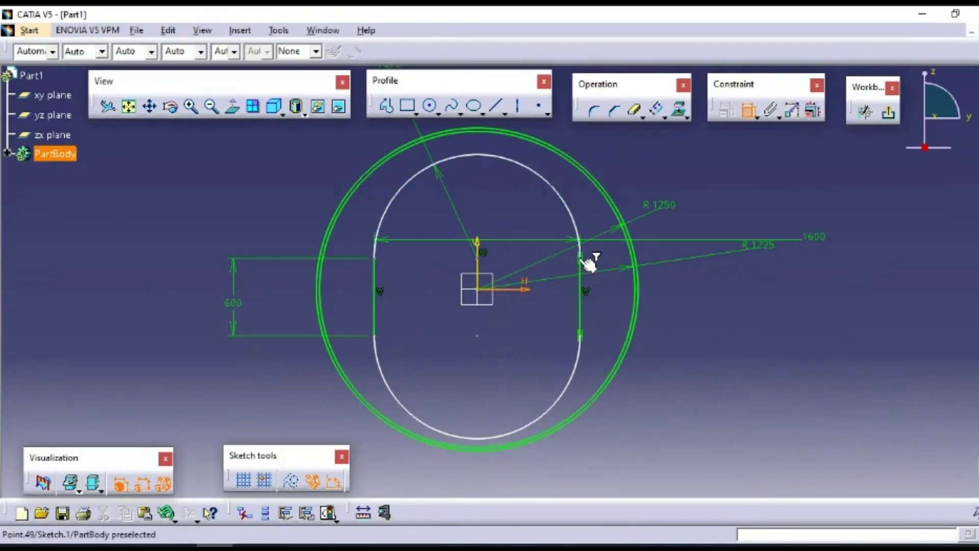
left_click(483, 252)
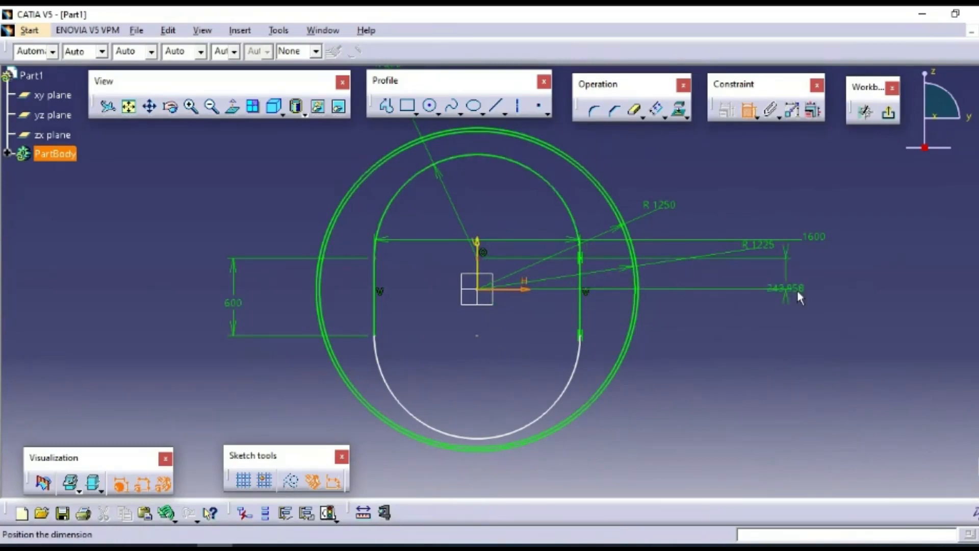
left_click(749, 110)
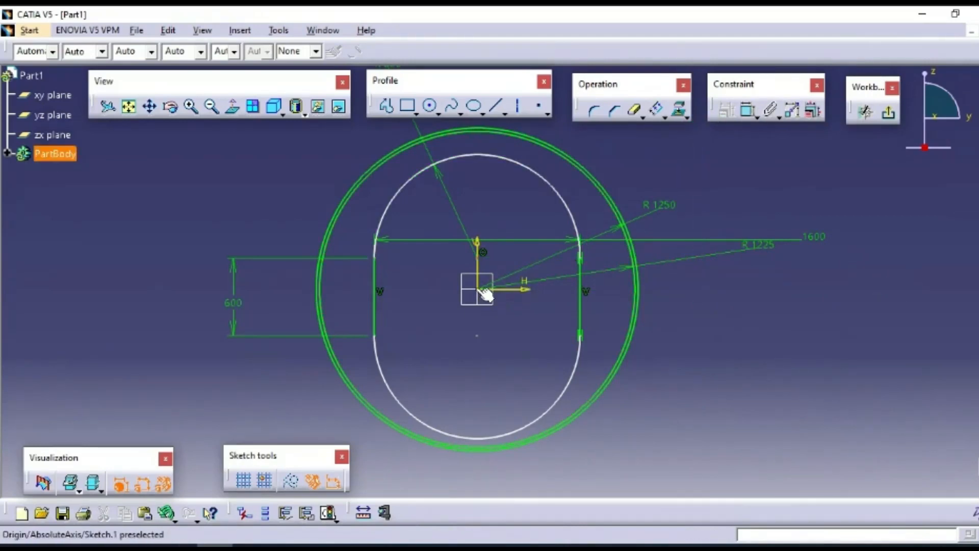
Step: Constrain the vertical distance between the sketch origin and the upper endpoint of the slot's right line to 300 mm
left_click(749, 110)
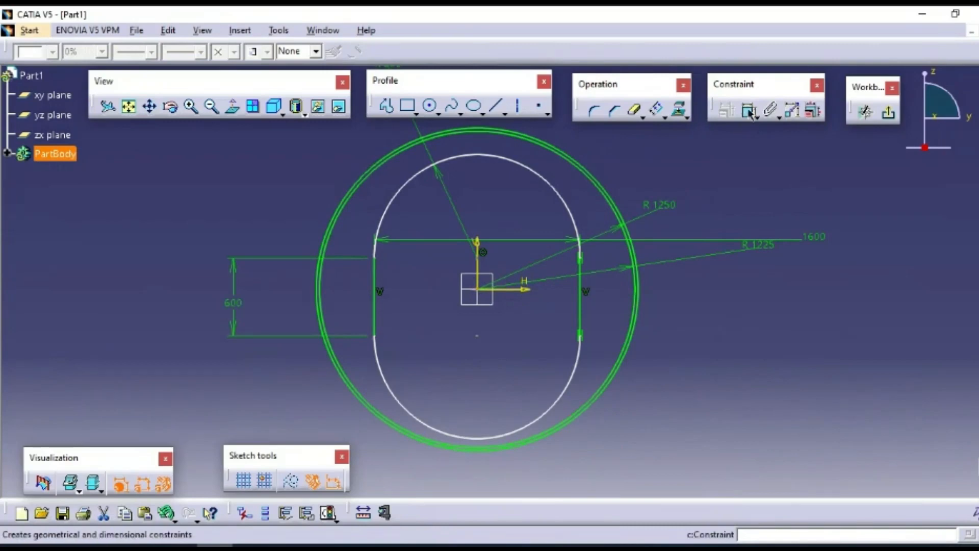
left_click(580, 258)
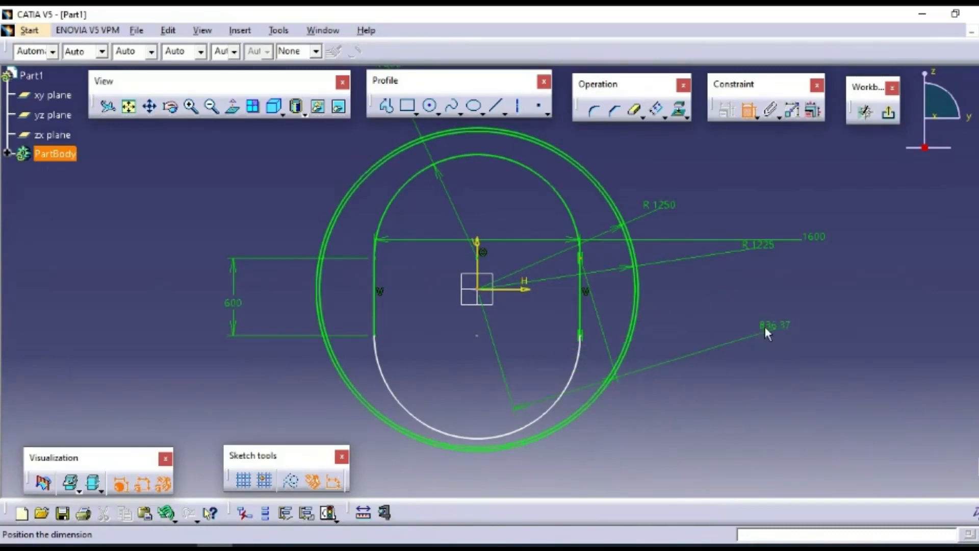
right_click(756, 328)
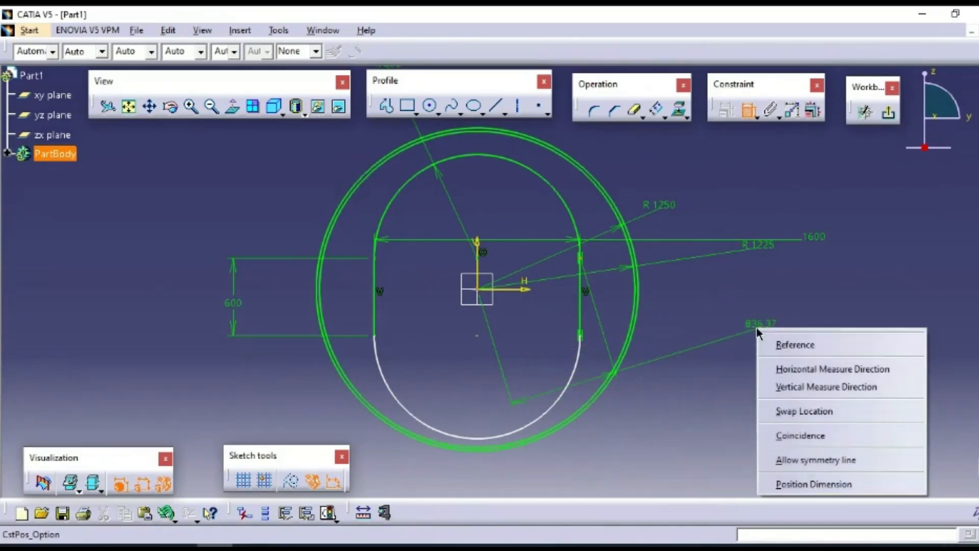
left_click(834, 390)
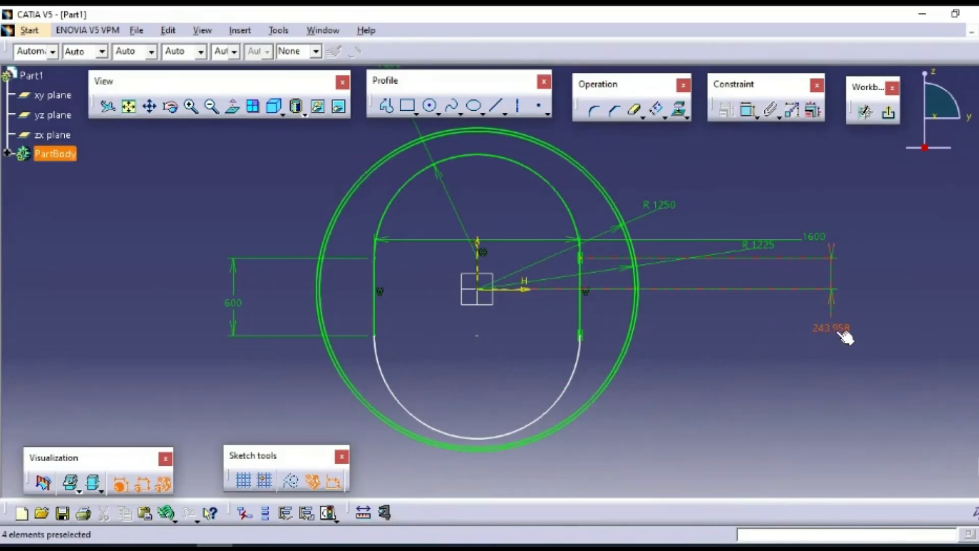
left_click(837, 330)
double_click(837, 330)
type("300")
key("Return")
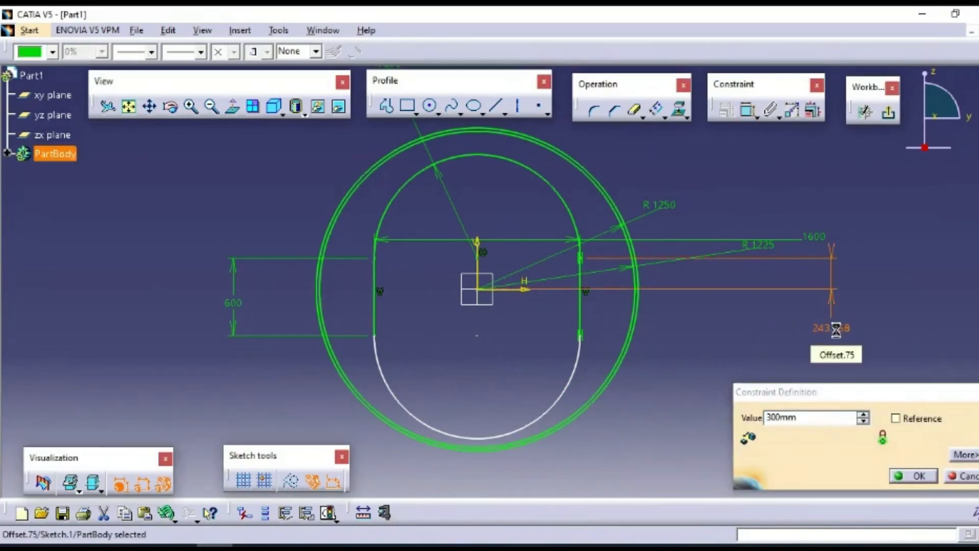
left_click(734, 350)
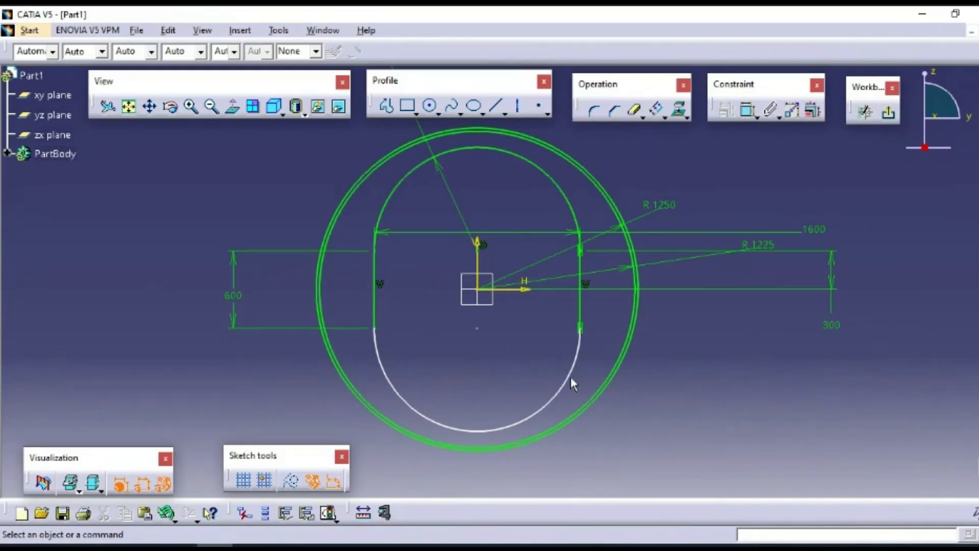
Step: Move the lower arc slightly to test its freedom, undoing and redoing the recent sketch changes
left_click_drag(571, 377, 674, 386)
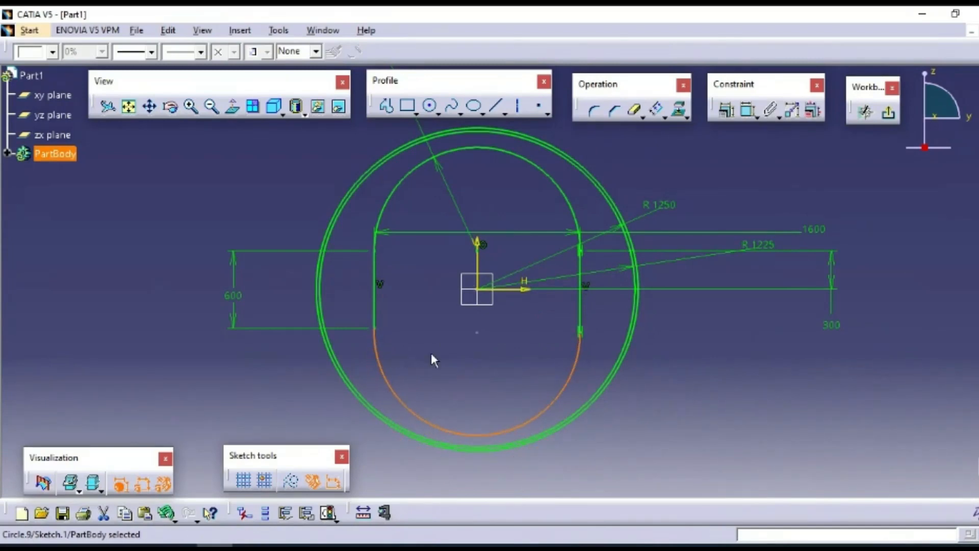
left_click(679, 410)
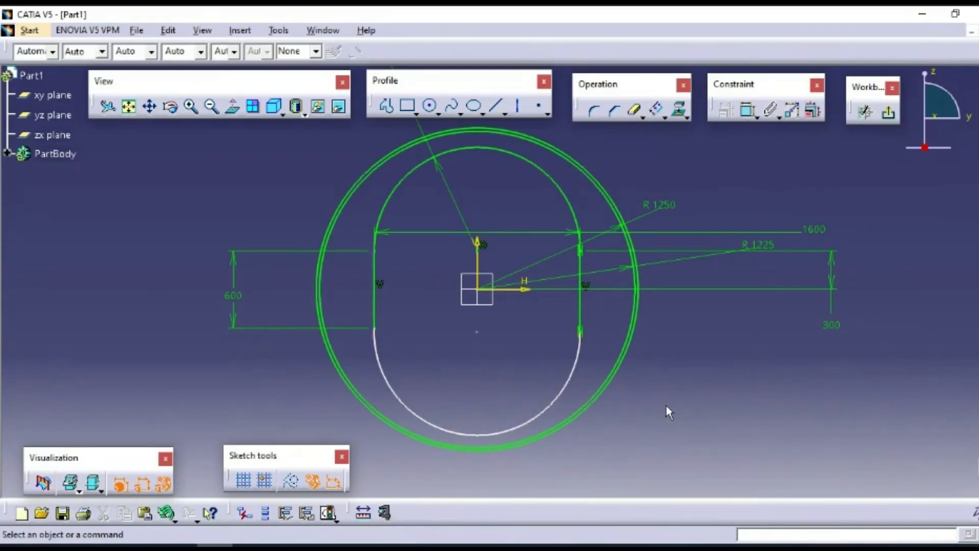
key("ctrl+z")
key("ctrl+z")
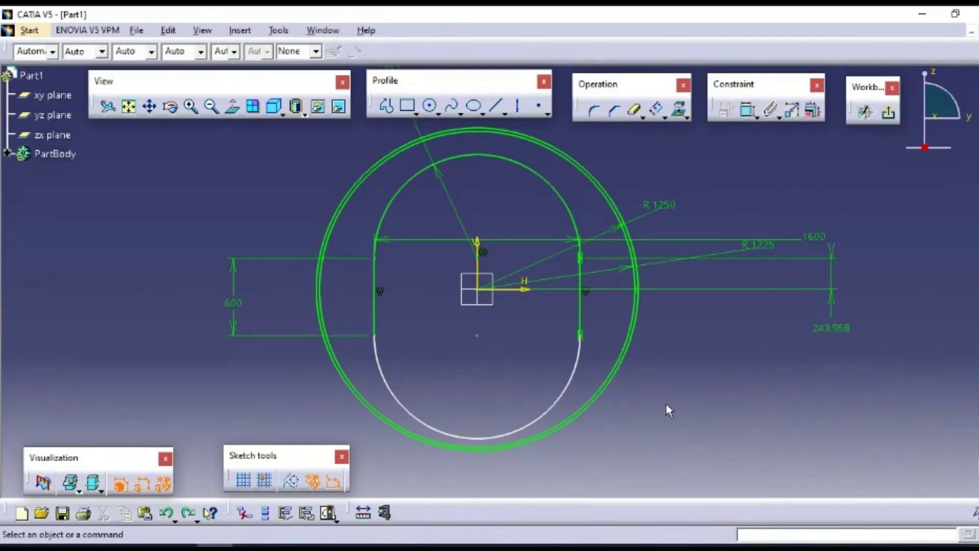
key("ctrl+y")
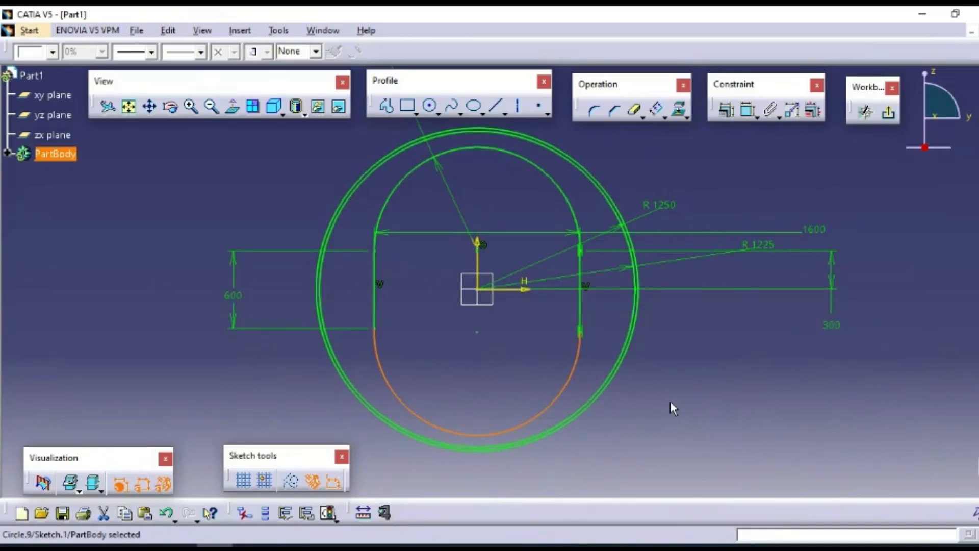
Step: Try a tangency constraint between the slot's lower arc and its left vertical line, and undo it
left_click(376, 312, "ctrl")
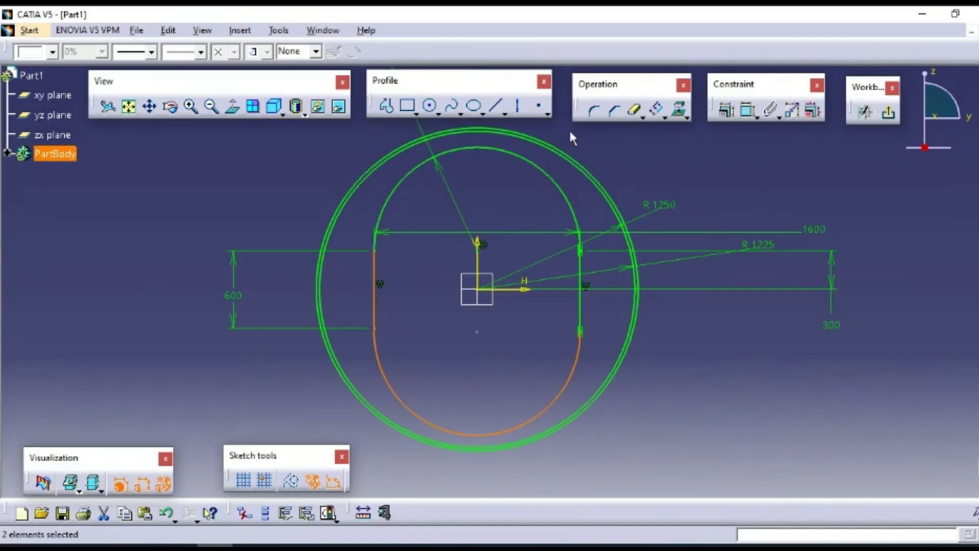
left_click(726, 109)
left_click(865, 263)
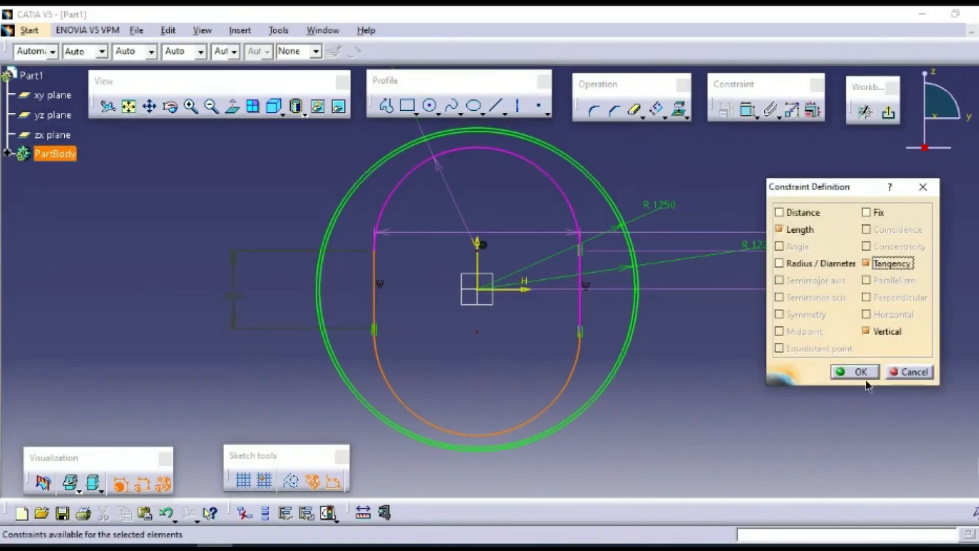
left_click(861, 372)
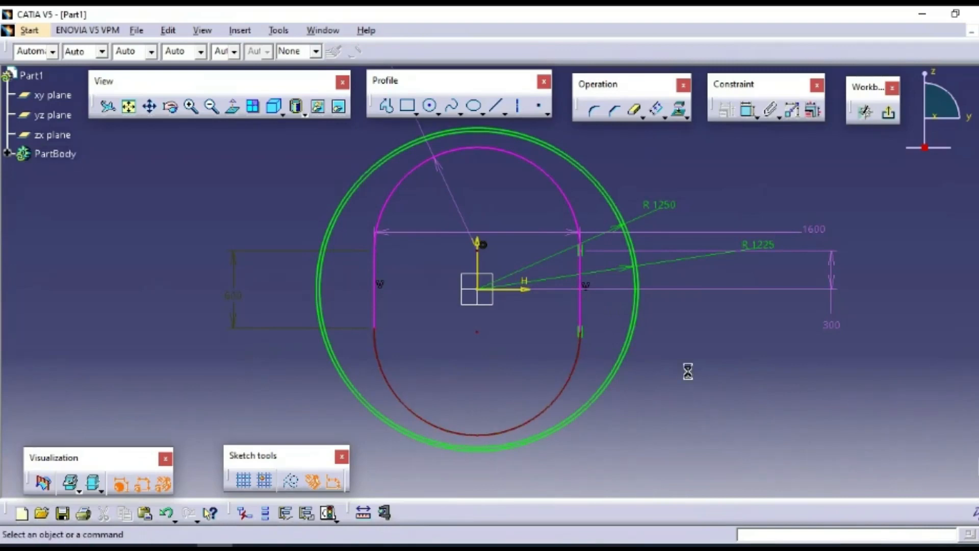
key("ctrl+z")
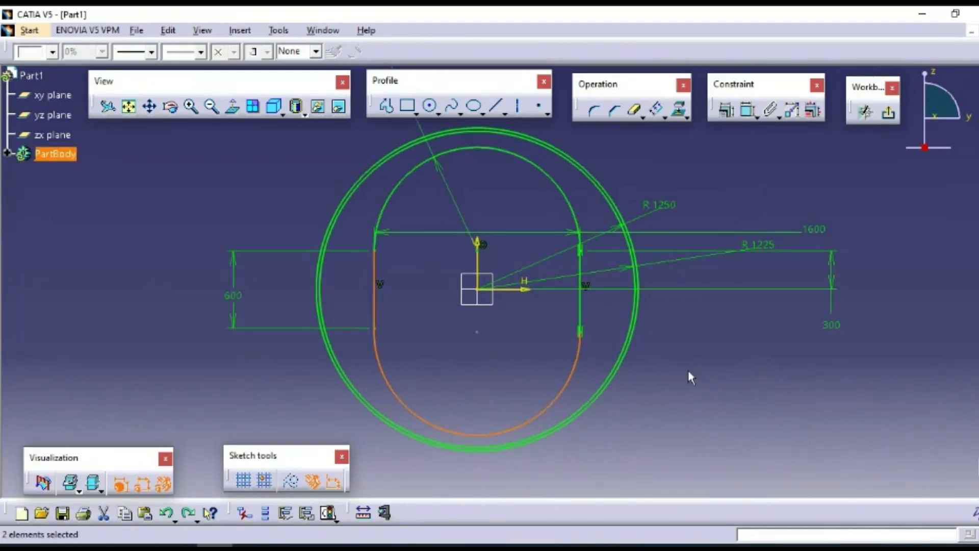
left_click(691, 377)
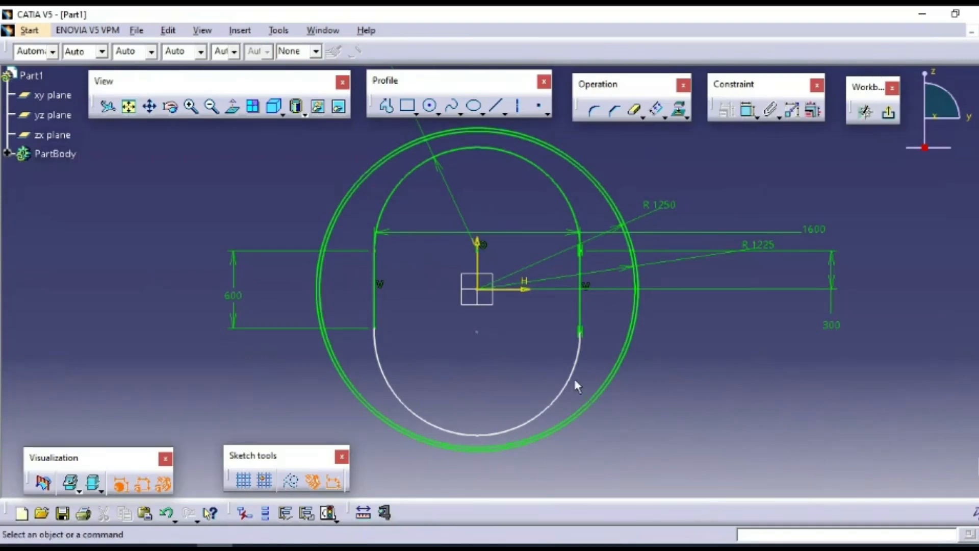
Step: Move the lower arc downward to test its freedom, and undo the move
left_click_drag(574, 377, 574, 415)
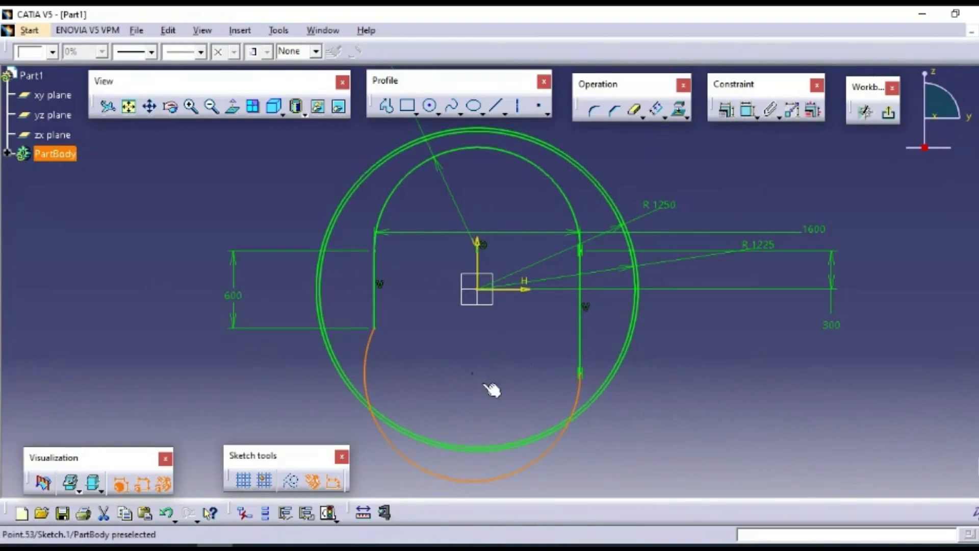
key("ctrl+z")
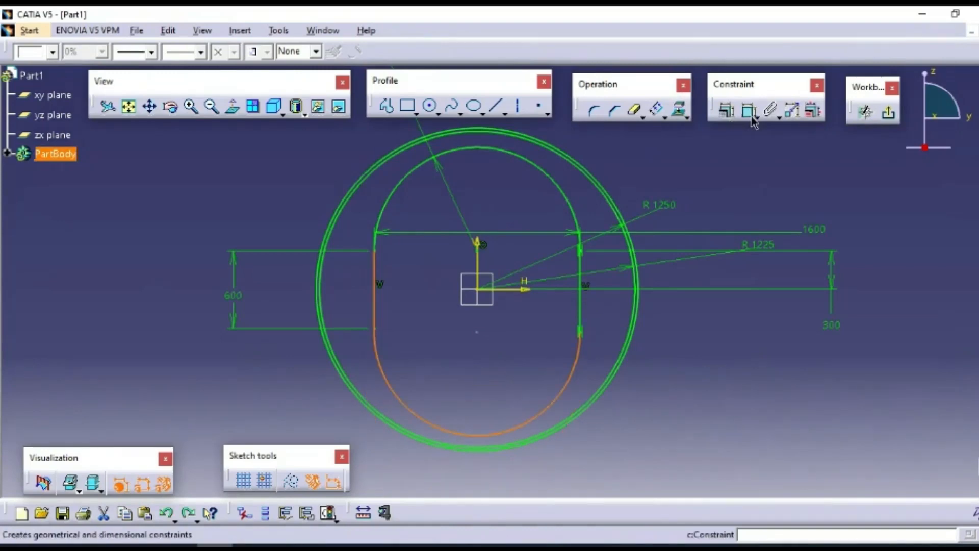
left_click(749, 110)
key("Escape")
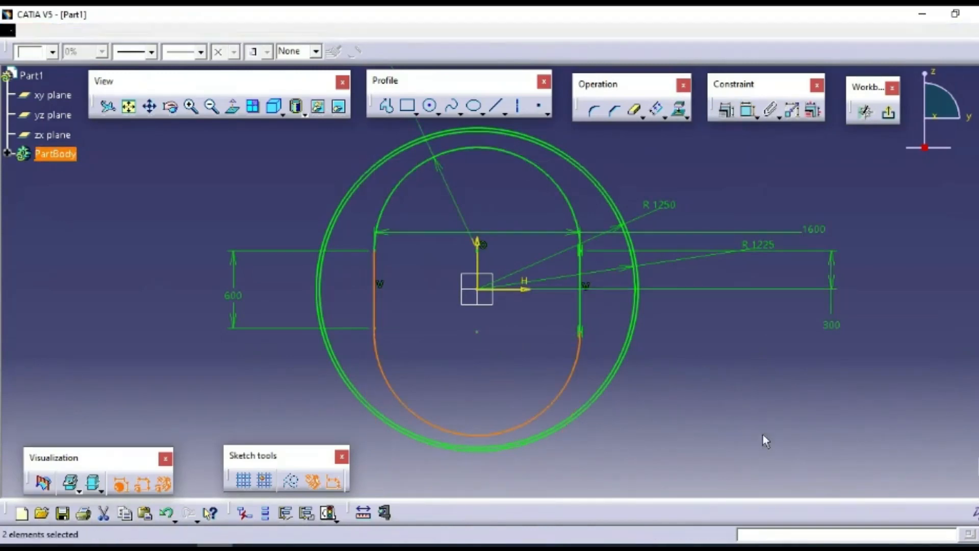
Step: Constrain the vertical distance between the lower arc's centre and the horizontal axis to 300 mm
left_click(477, 332)
left_click(750, 109)
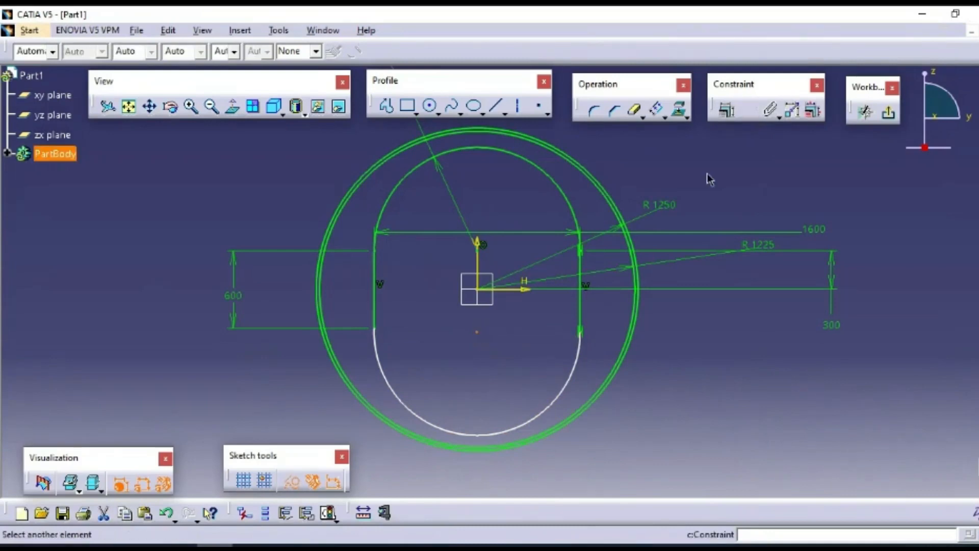
left_click(528, 291)
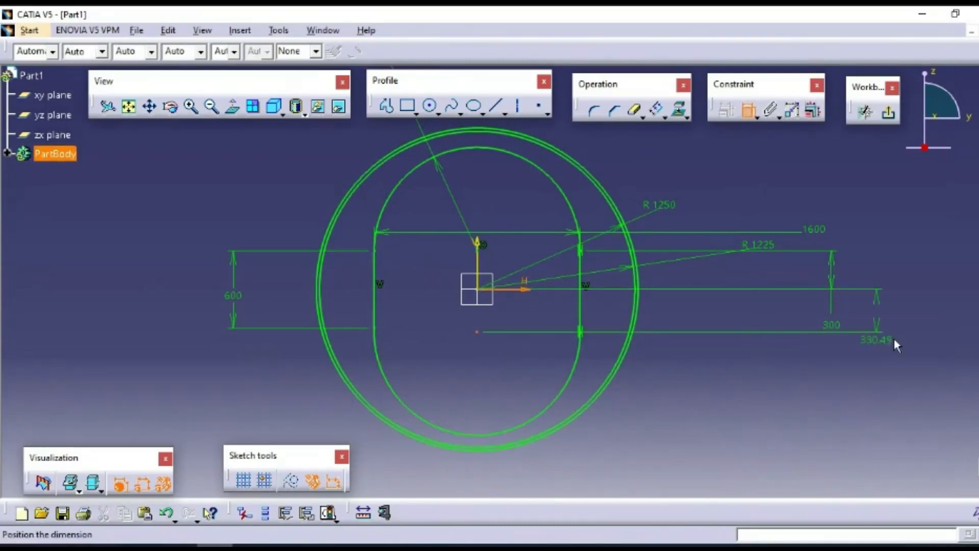
left_click(912, 313)
double_click(912, 312)
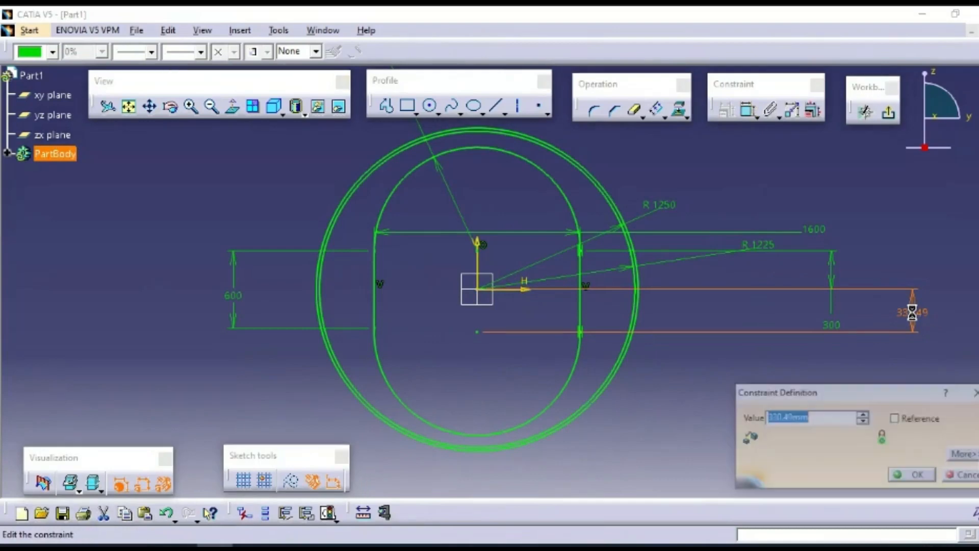
type("300")
key("Return")
left_click(870, 389)
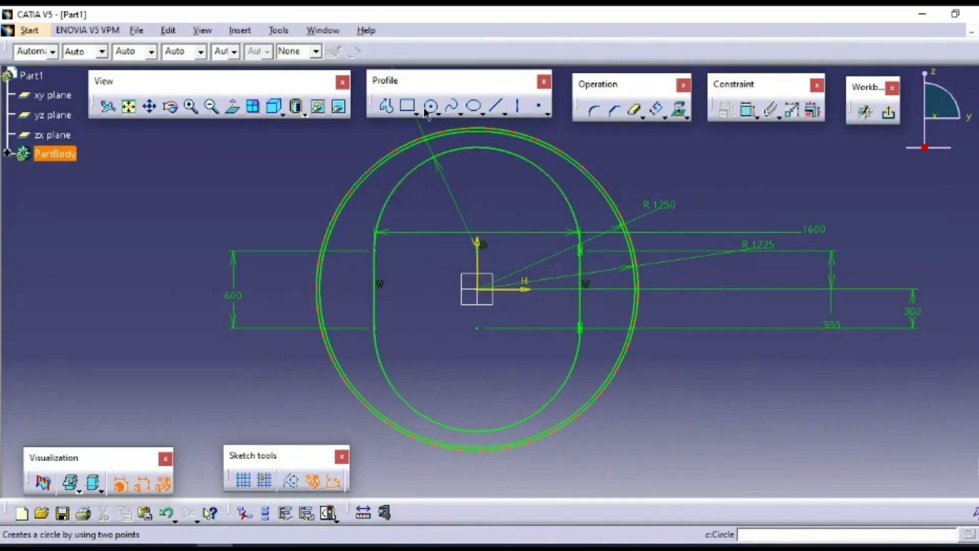
Step: Delete the whole slot profile and its dimensions, keeping only the R1250 and R1225 circles
left_click(427, 172)
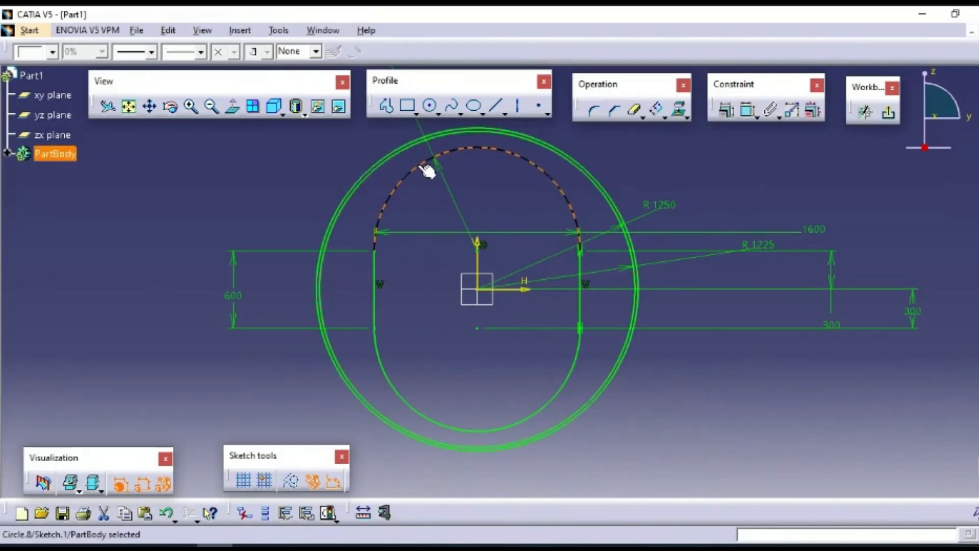
key("Delete")
left_click_drag(364, 238, 591, 345)
key("Delete")
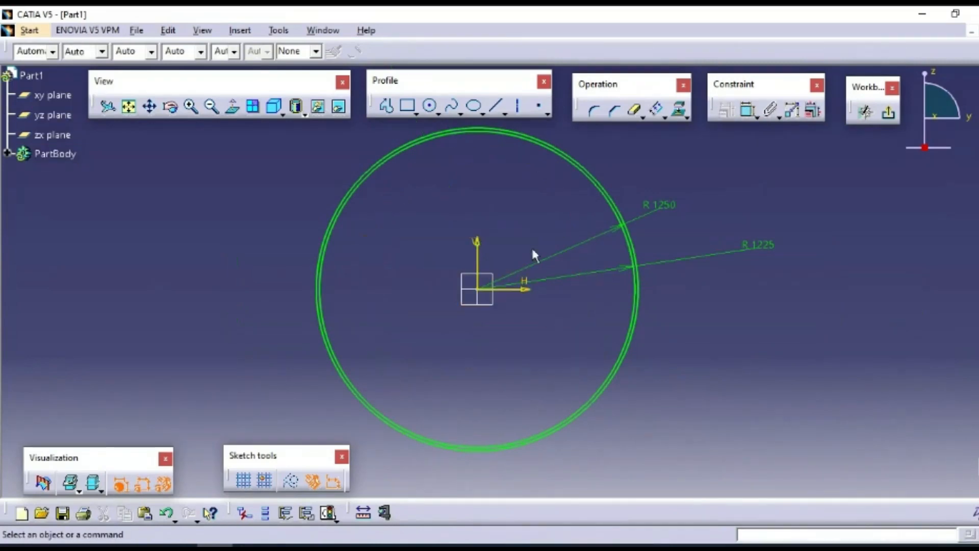
Step: Sketch a vertical elongated hole centred on the vertical axis, about 1081 mm between arc centres and about 539 mm in radius
left_click(417, 113)
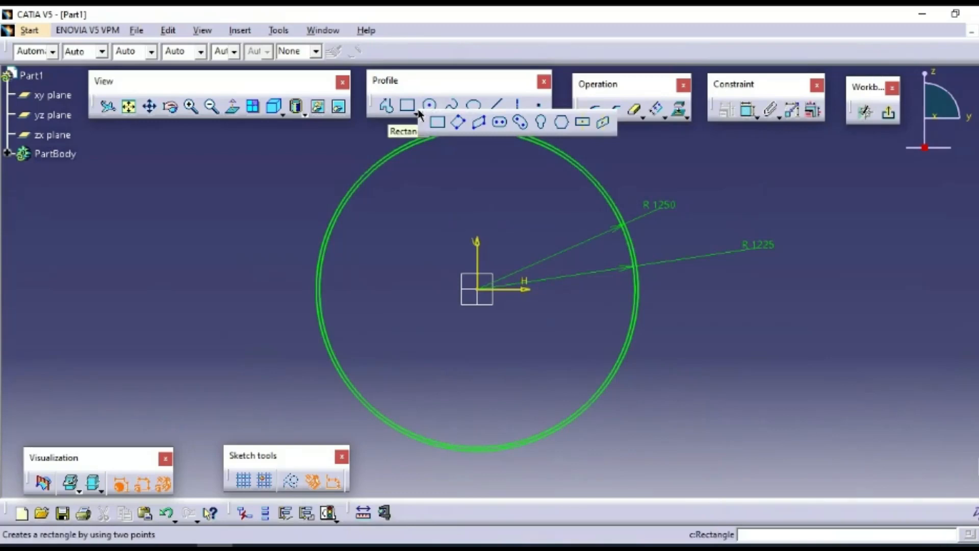
left_click(501, 125)
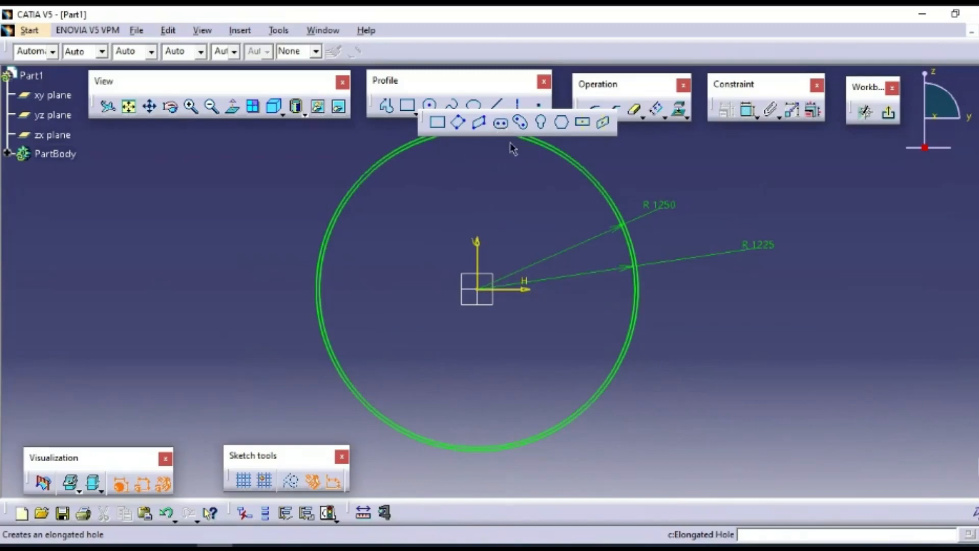
left_click(478, 216)
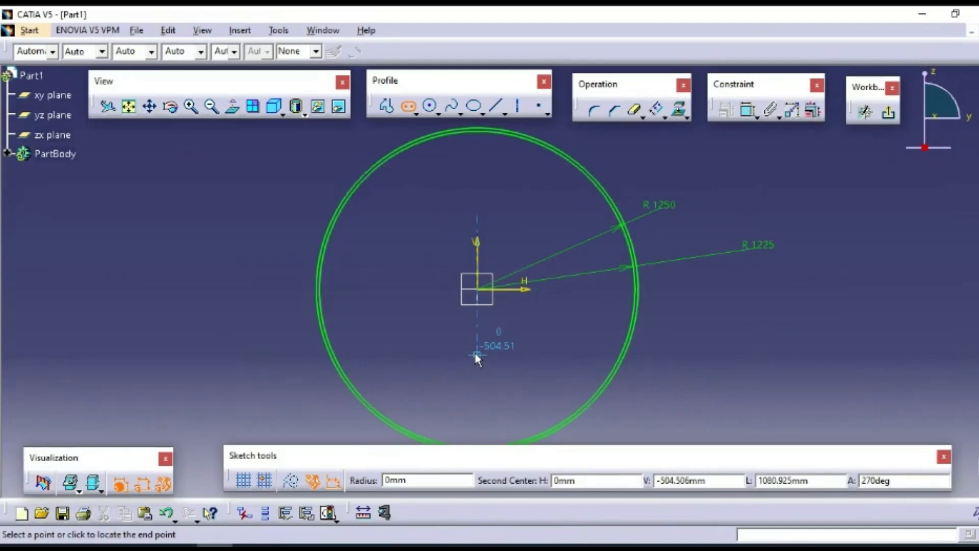
left_click(475, 352)
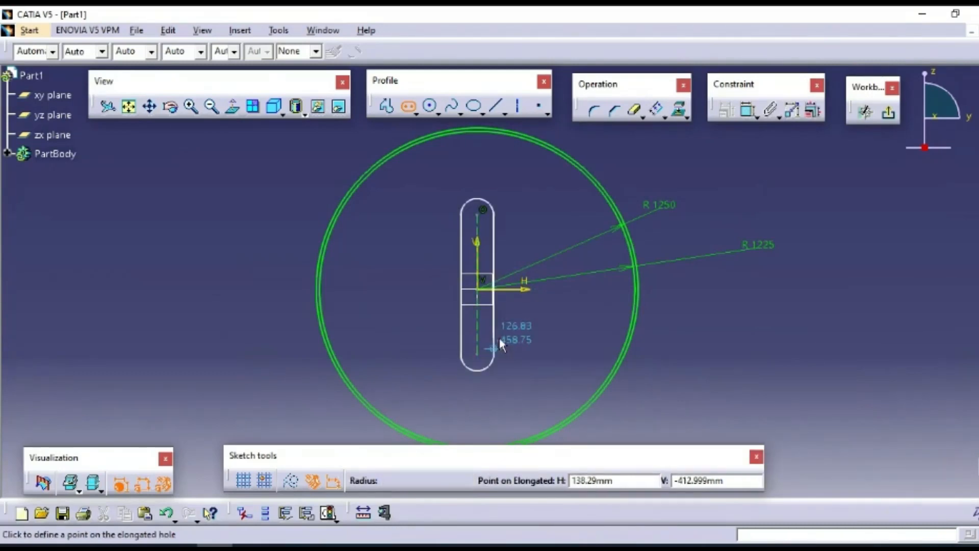
left_click(547, 347)
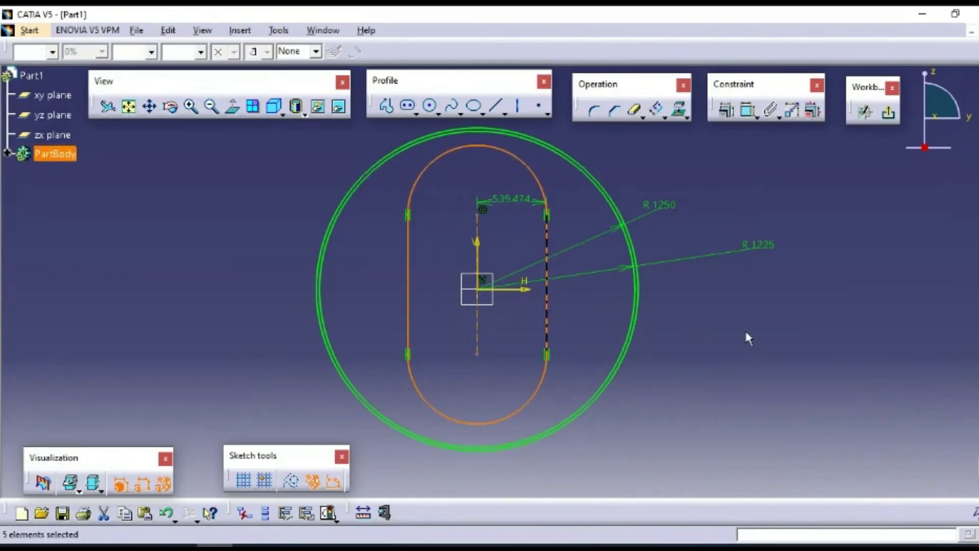
Step: Set the offset between the elongated hole's centreline and its straight side to 800 mm
double_click(511, 200)
type("800")
key("Return")
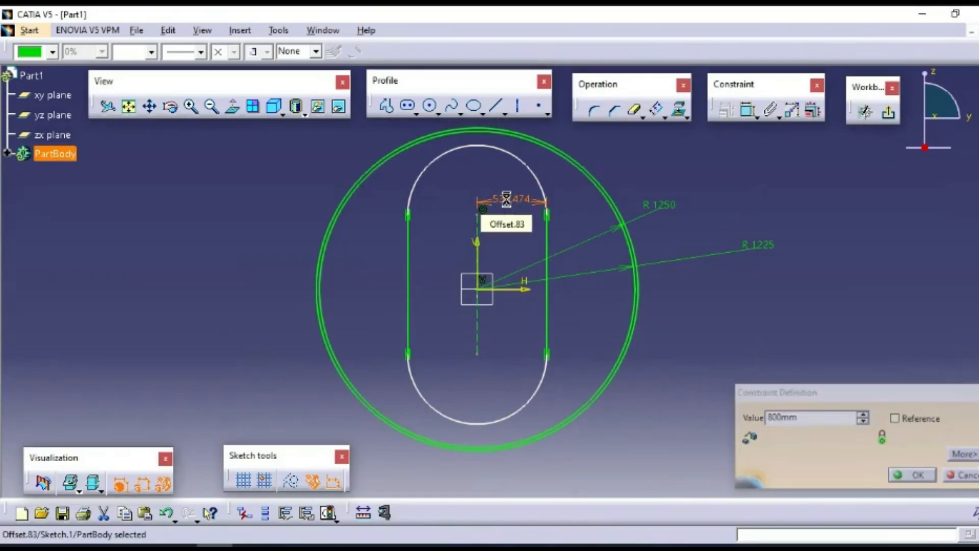
Step: Constrain the length of the elongated hole's right vertical line to 600 mm
left_click(748, 110)
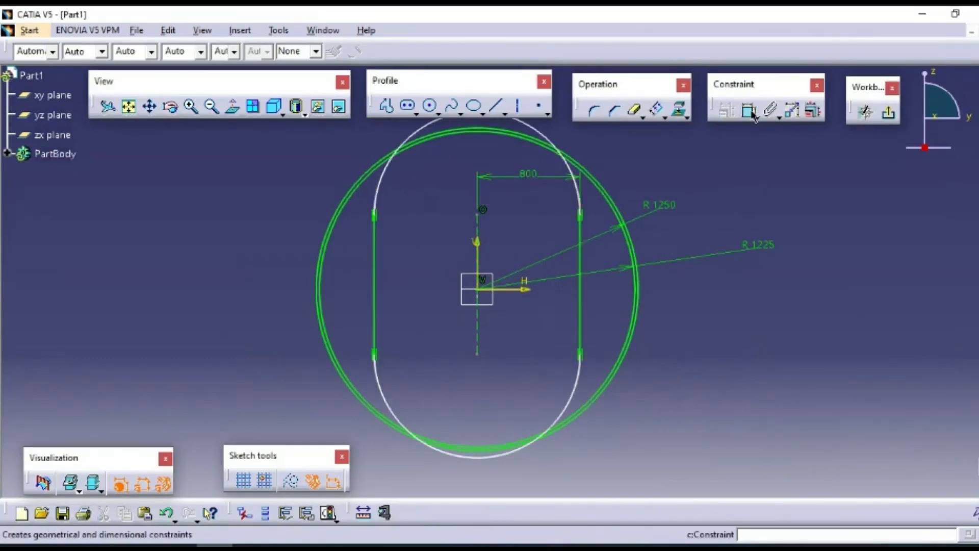
left_click(591, 266)
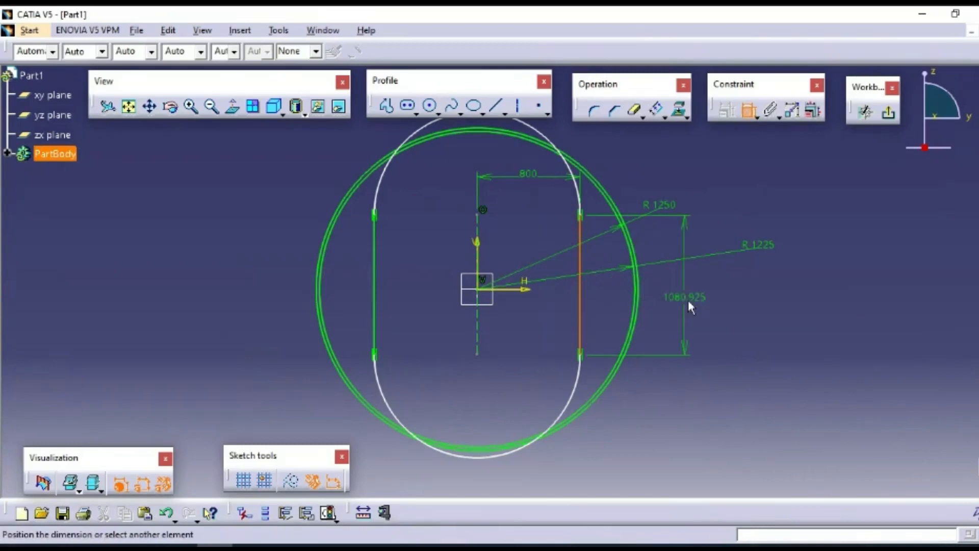
left_click(711, 297)
double_click(711, 297)
type("600")
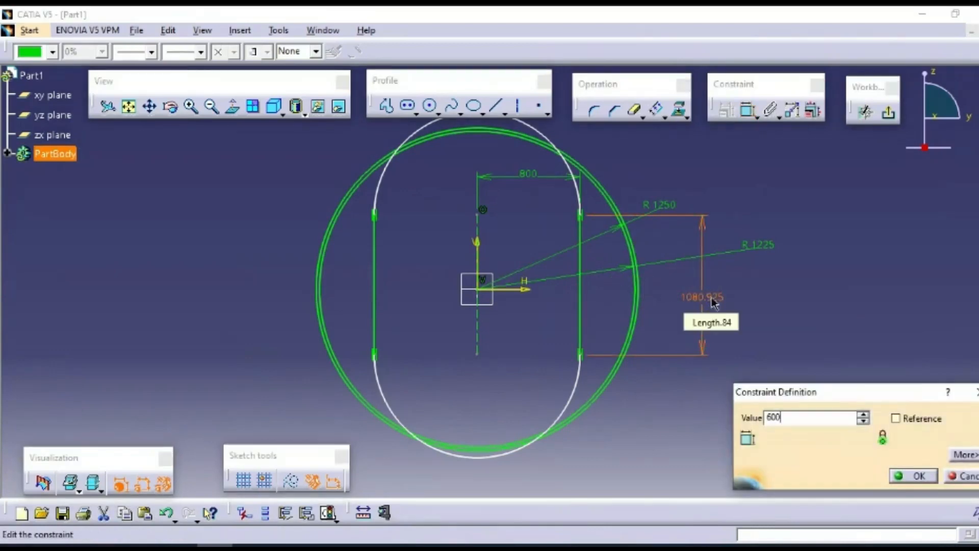
key("Return")
left_click(857, 315)
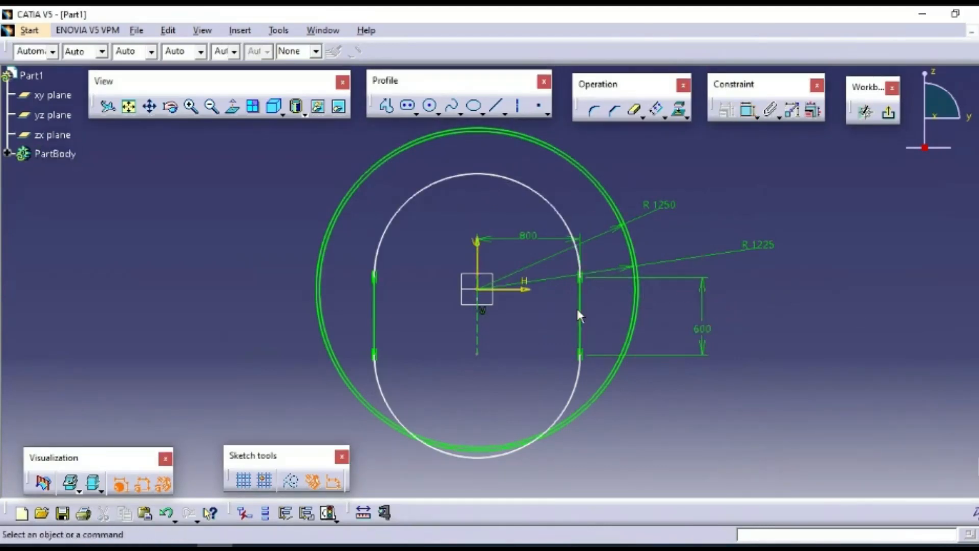
Step: Move the elongated hole upward near the origin and make its upper and lower arcs symmetric about the horizontal axis
mouse_move(578, 312)
left_mouse_down()
mouse_move(572, 282)
mouse_move(578, 296)
left_mouse_up()
left_click(859, 334)
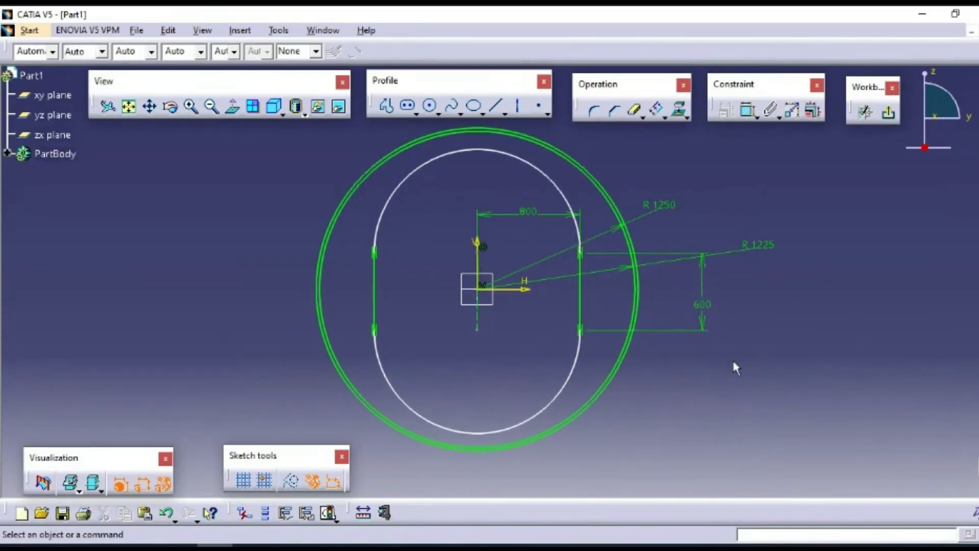
left_click(566, 403)
left_click(536, 166, "ctrl")
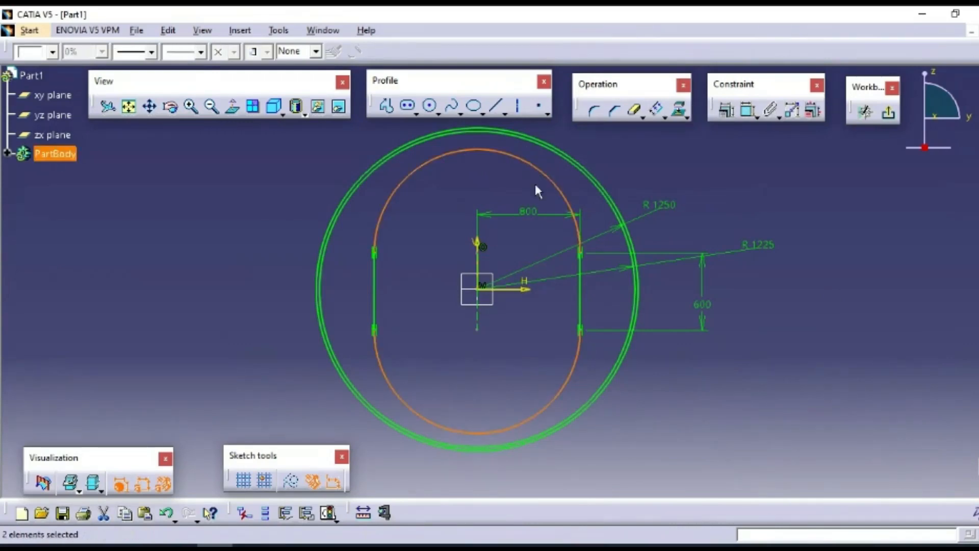
left_click(535, 295, "ctrl")
left_click(726, 109)
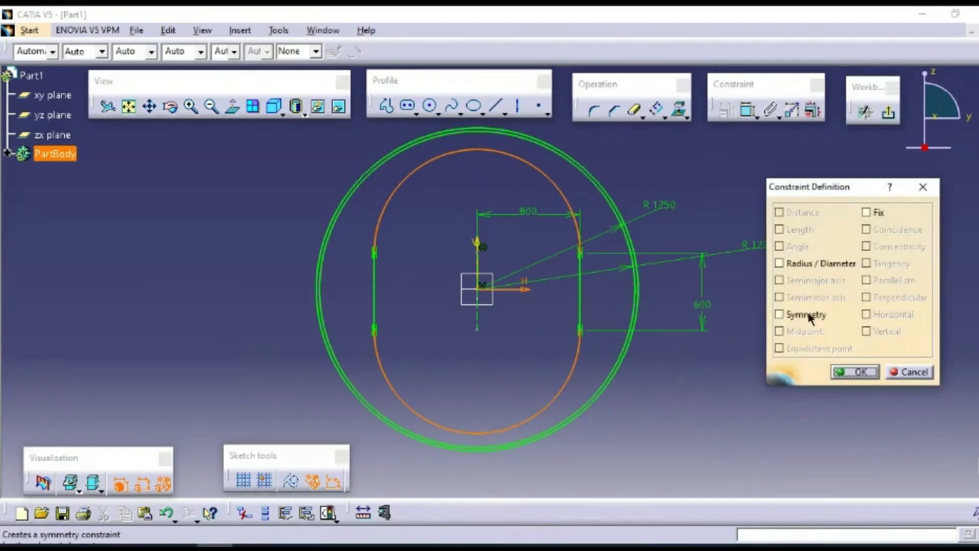
left_click(780, 314)
left_click(855, 371)
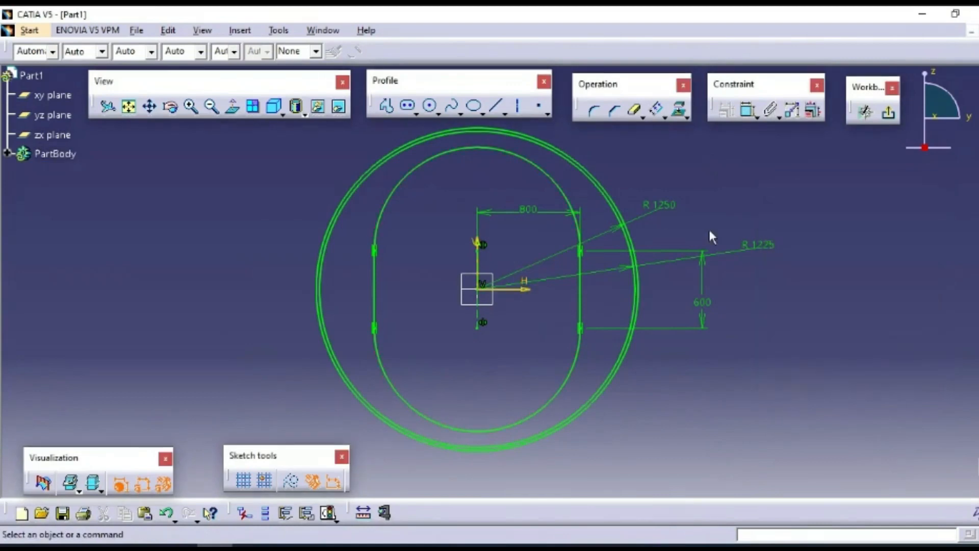
Step: Rearrange the dimensions, placing R1250 and R1225 outside the circles' upper left and the 800 mm dimension below the circles
left_click_drag(658, 204, 677, 216)
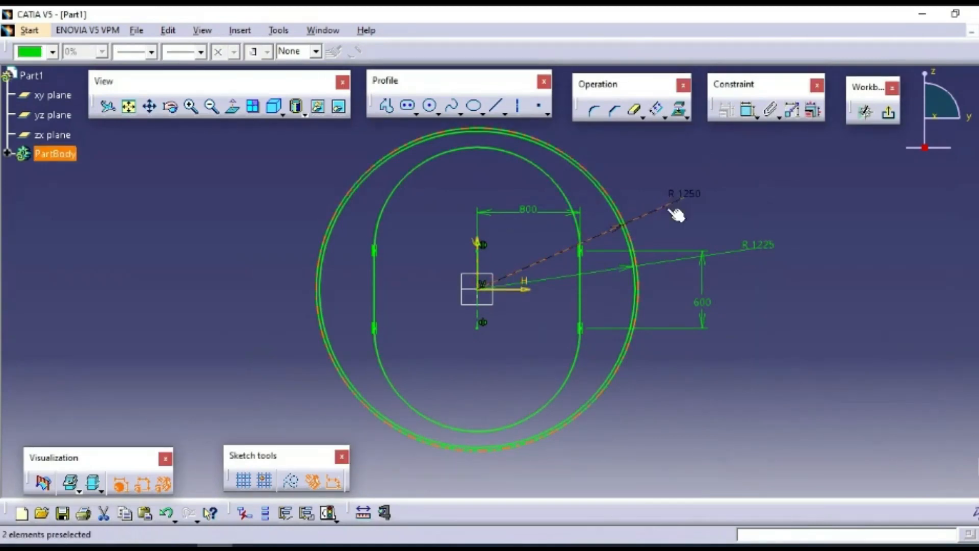
left_click_drag(622, 230, 218, 185)
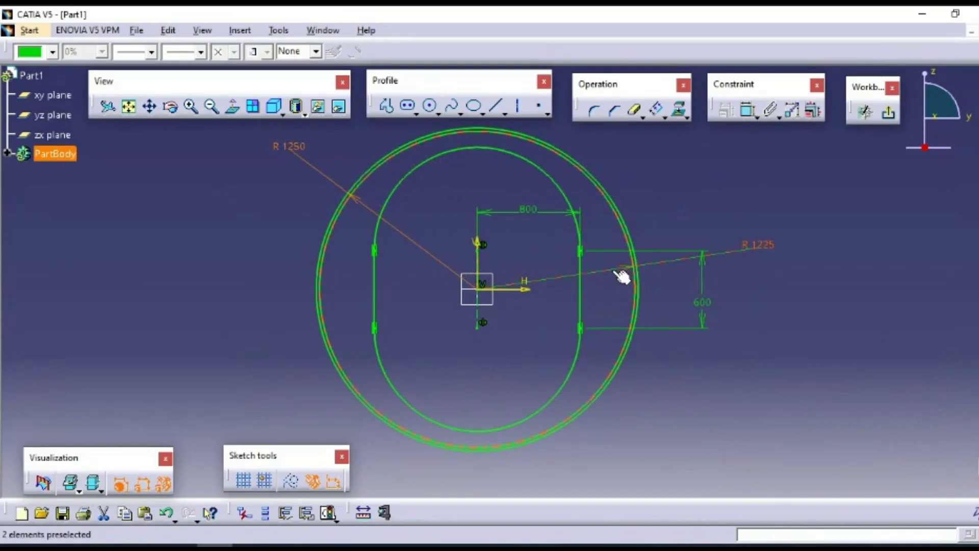
mouse_move(622, 276)
left_mouse_down()
mouse_move(637, 219)
mouse_move(319, 228)
mouse_move(228, 275)
mouse_move(213, 269)
left_mouse_up()
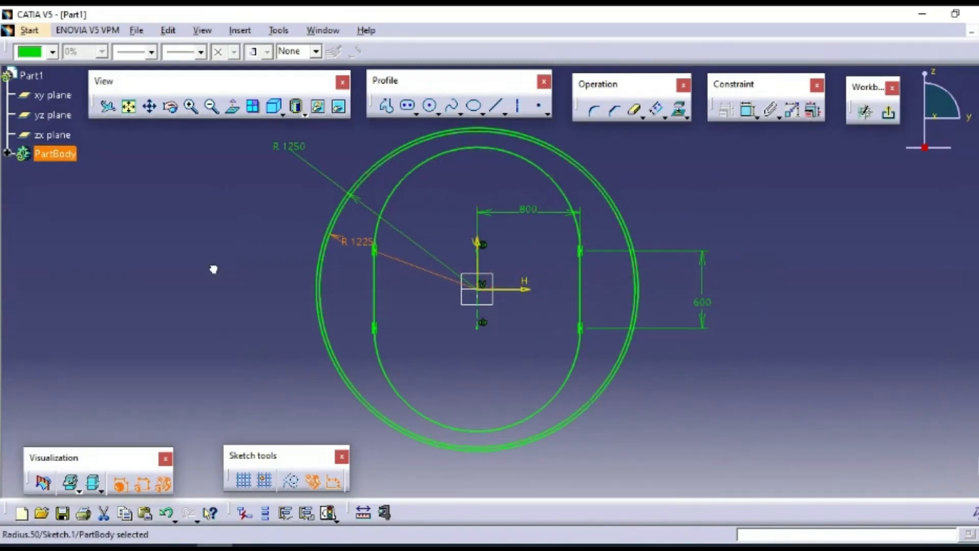
left_click_drag(366, 246, 250, 206)
left_click(240, 290)
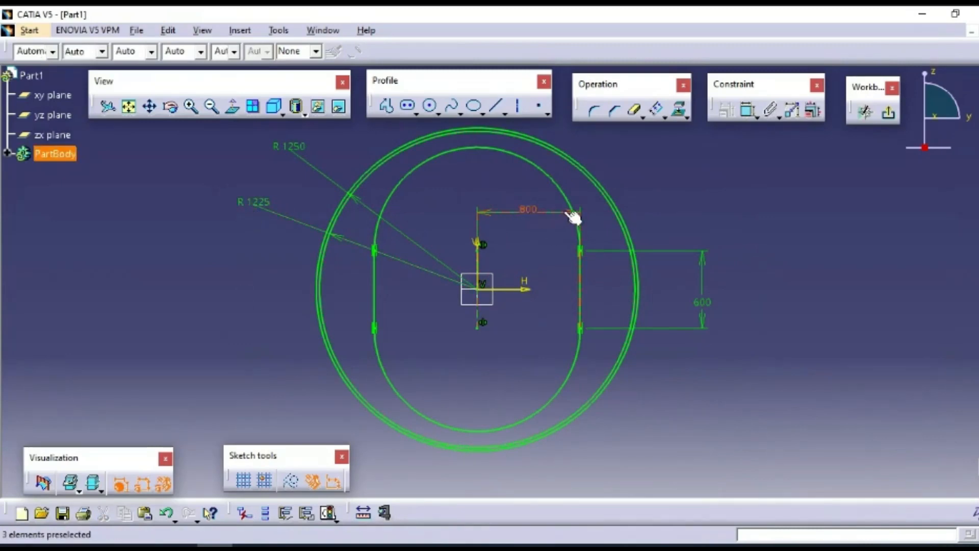
left_click_drag(573, 217, 541, 477)
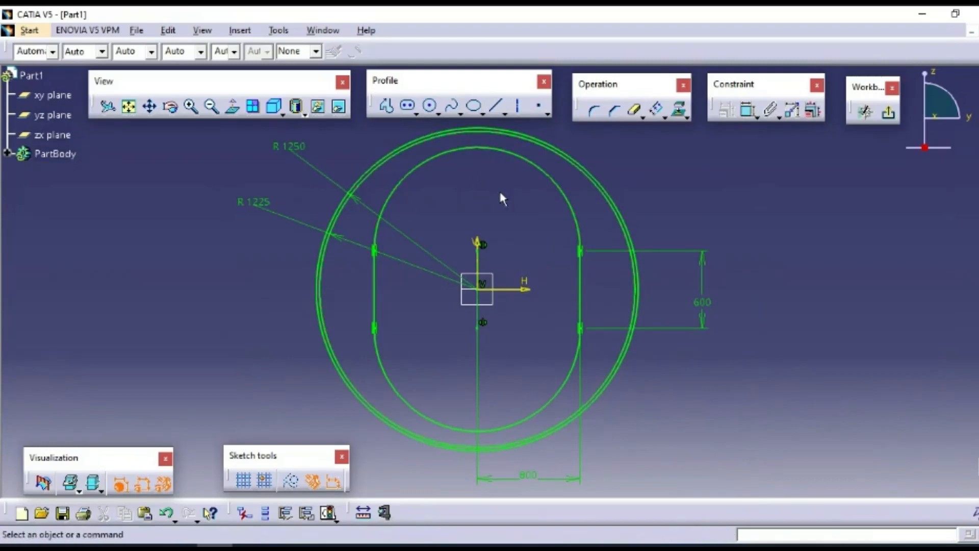
Step: Offset the elongated hole's two arcs and two vertical lines inward by 20 mm as a single instance
left_click(656, 110)
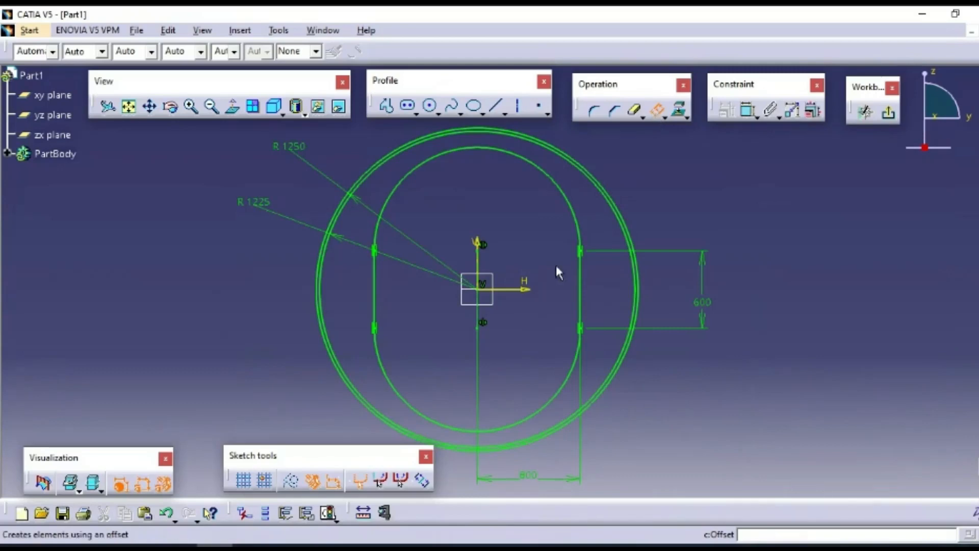
left_click(658, 121)
left_click(552, 172)
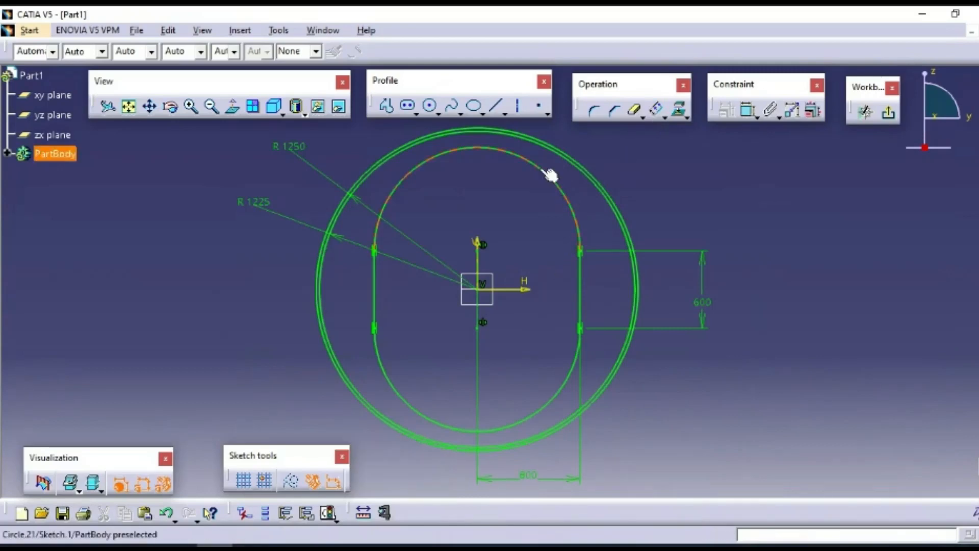
left_click(581, 278, "ctrl")
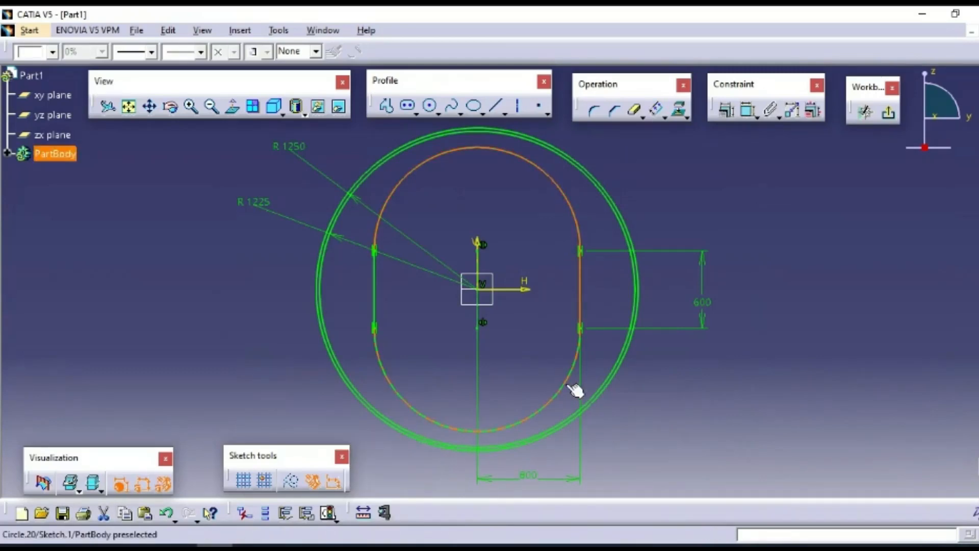
left_click(572, 381, "ctrl")
left_click(375, 298, "ctrl")
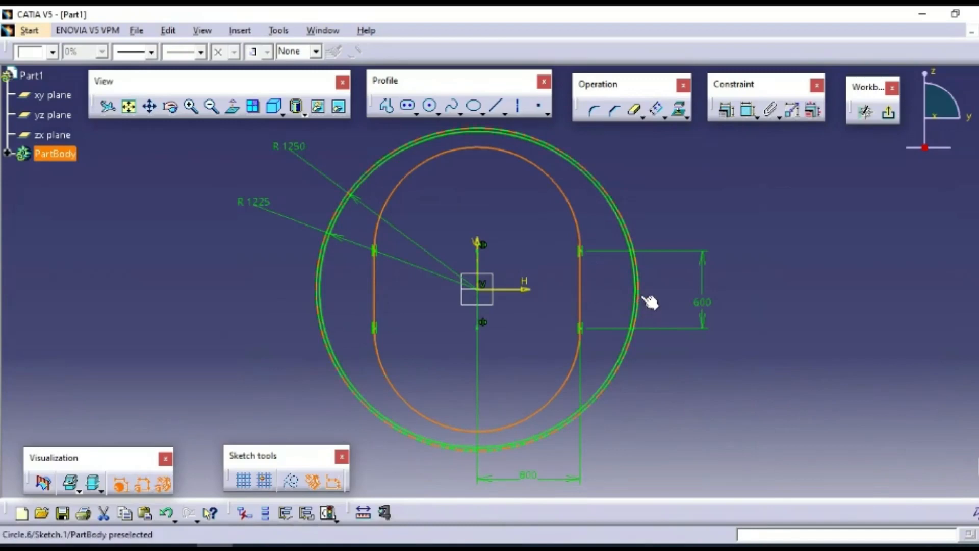
left_click(665, 118)
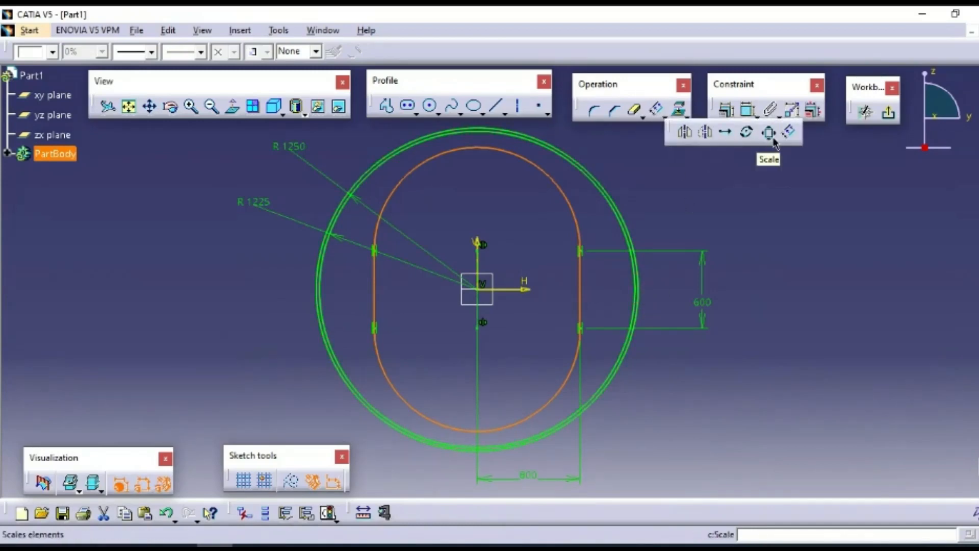
left_click(790, 134)
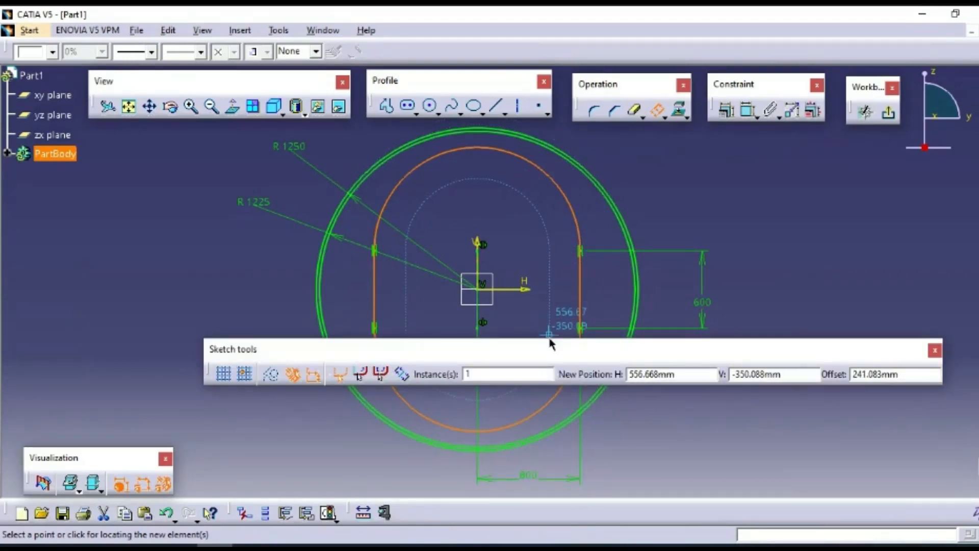
key("Tab")
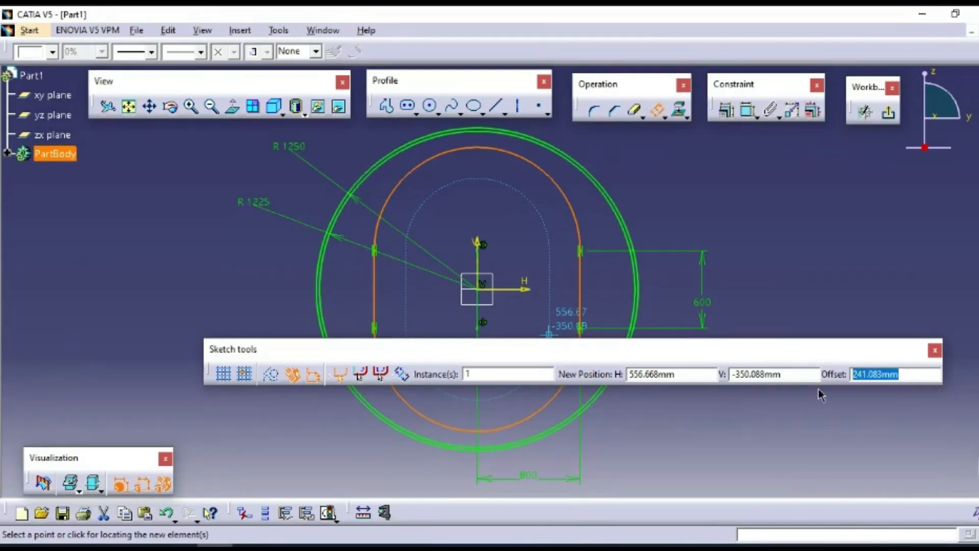
type("20")
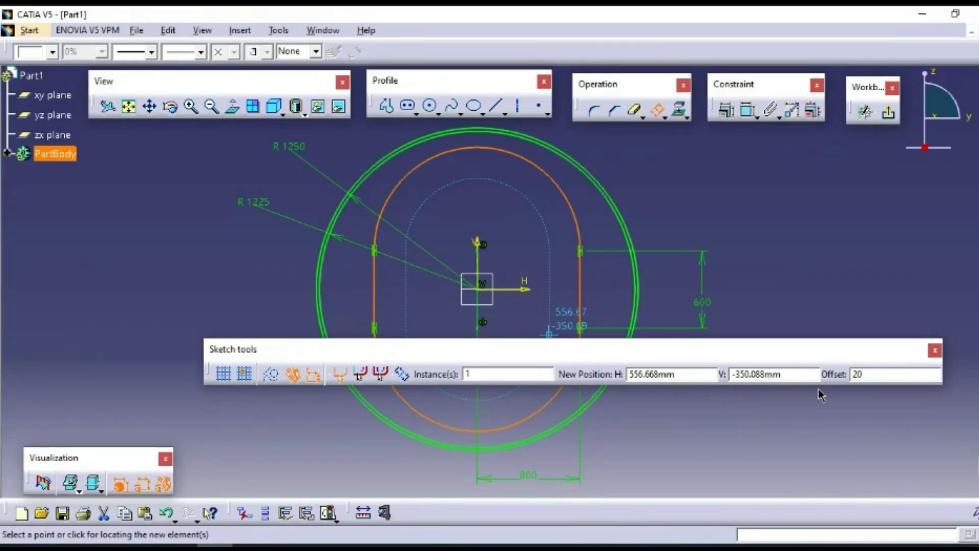
key("Return")
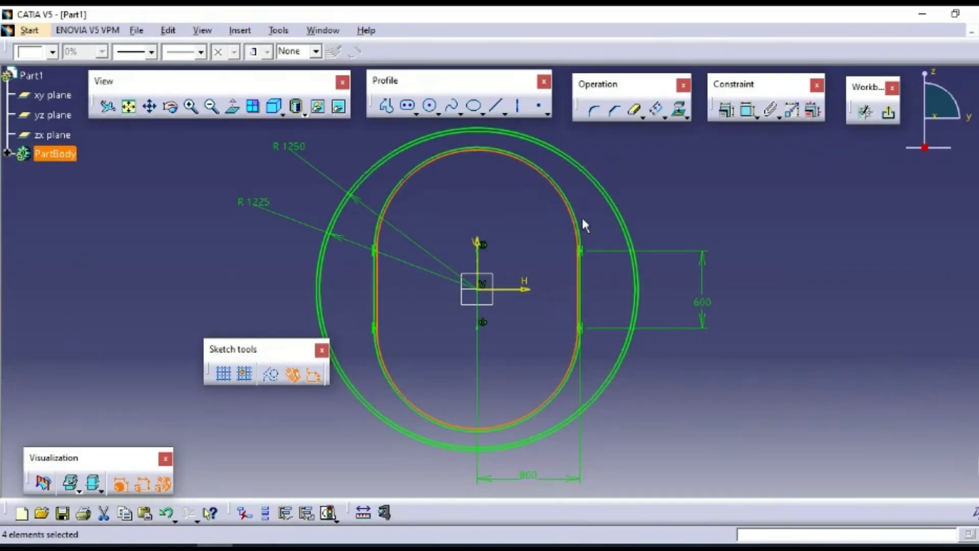
left_click(574, 334)
left_click(822, 236)
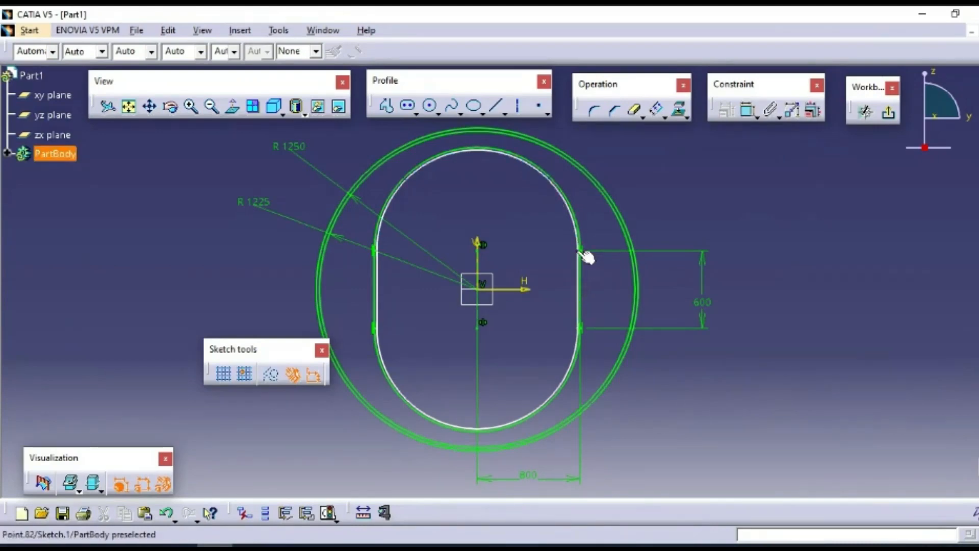
Step: Move the upper right corner of the inner offset profile inward and constrain its right line to be vertical
left_click_drag(581, 252, 542, 252)
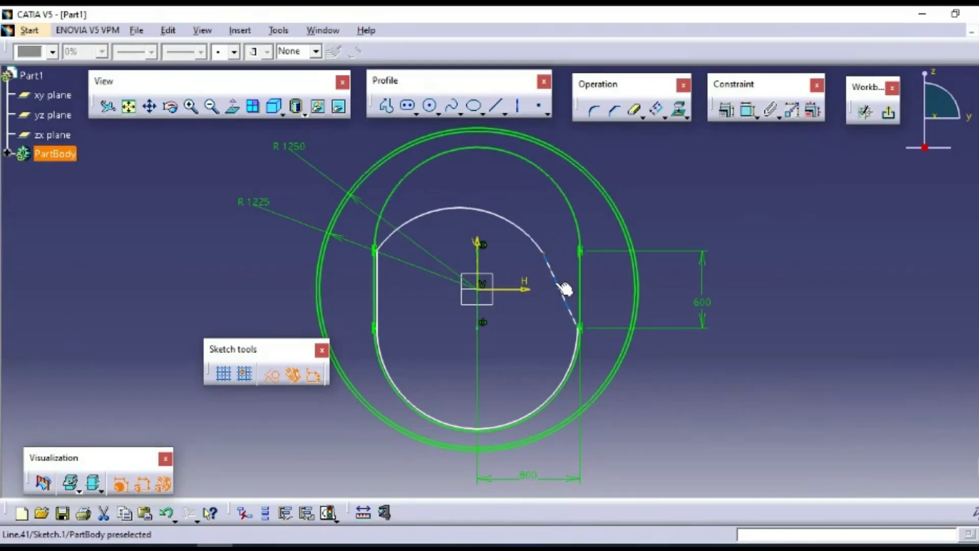
mouse_move(550, 253)
left_mouse_down()
mouse_move(568, 232)
mouse_move(538, 245)
mouse_move(546, 235)
left_mouse_up()
left_click(561, 270)
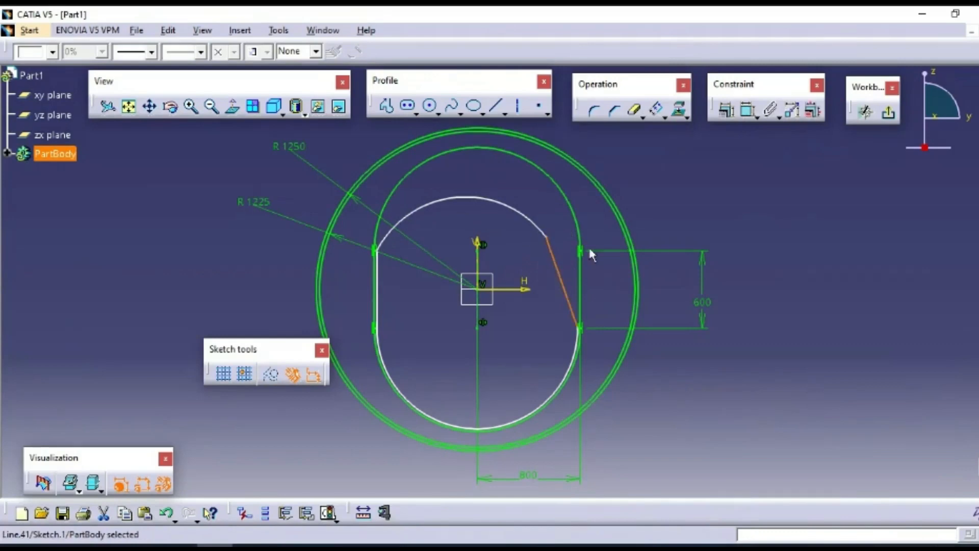
left_click(727, 110)
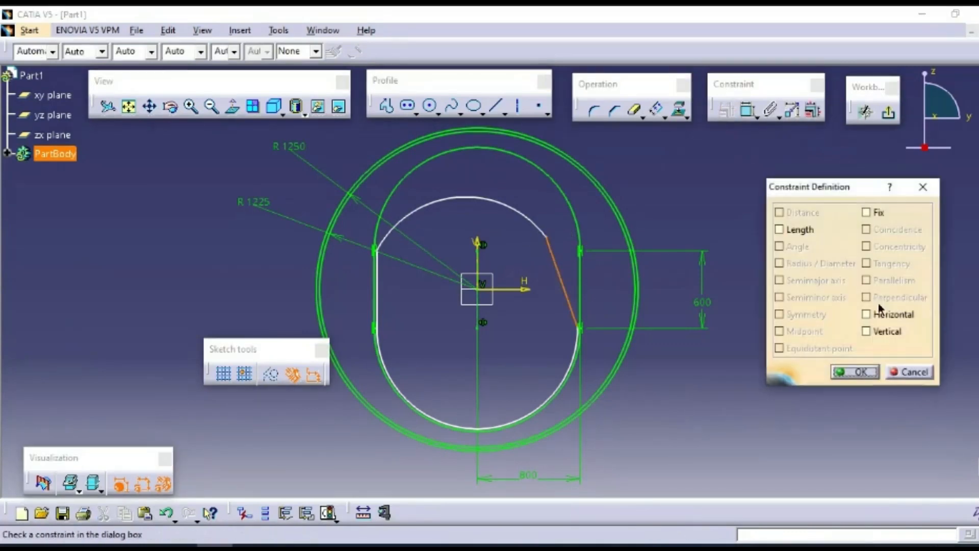
left_click(878, 332)
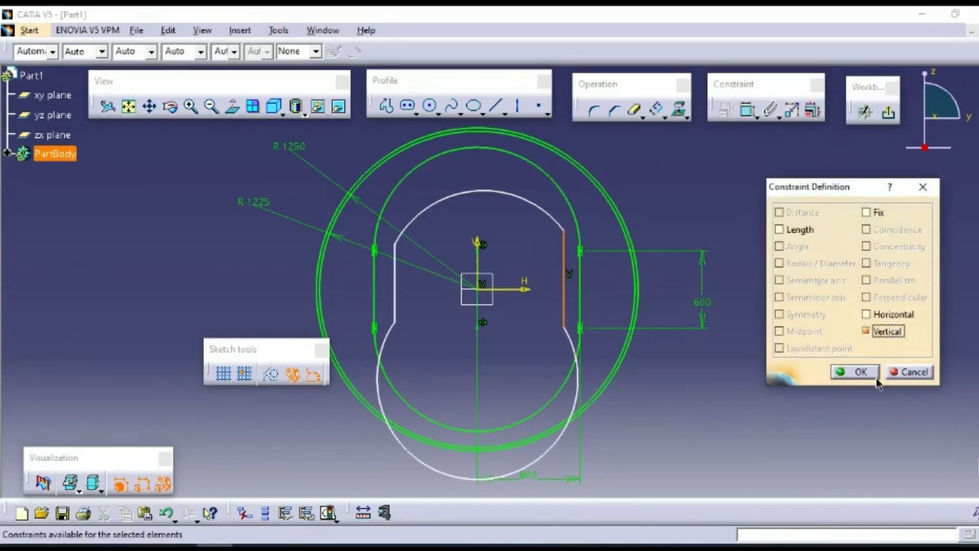
left_click(855, 371)
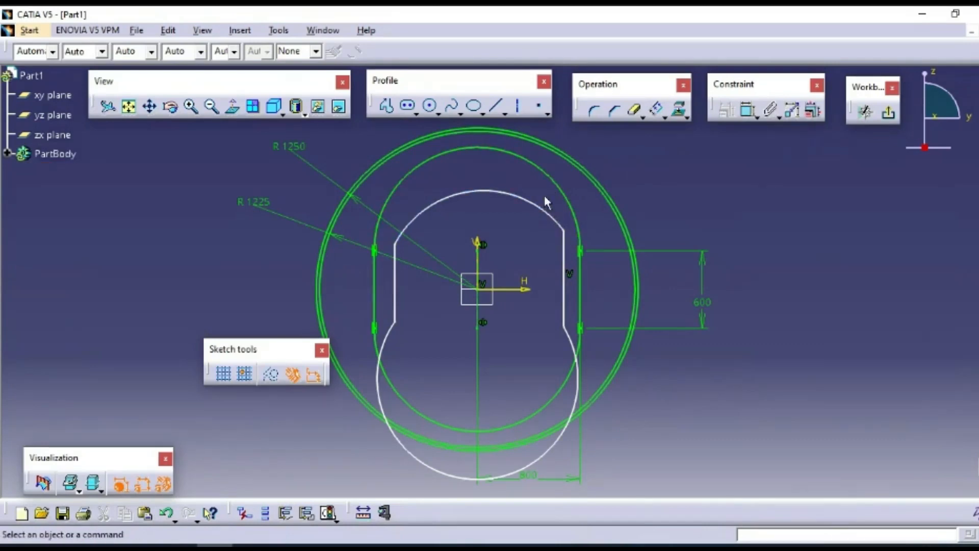
Step: Delete the distorted inner offset profile, leaving the original elongated hole inside the circles
left_click(570, 256)
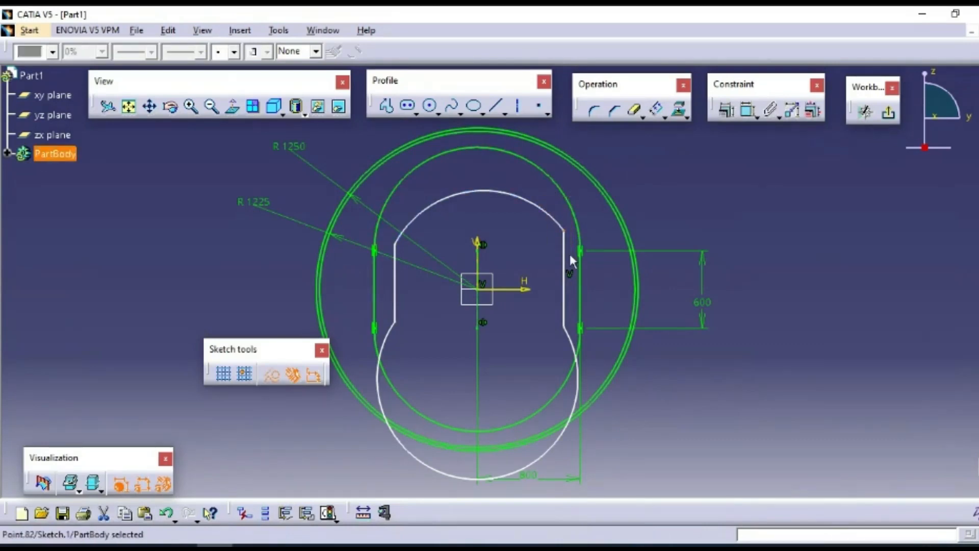
key("Delete")
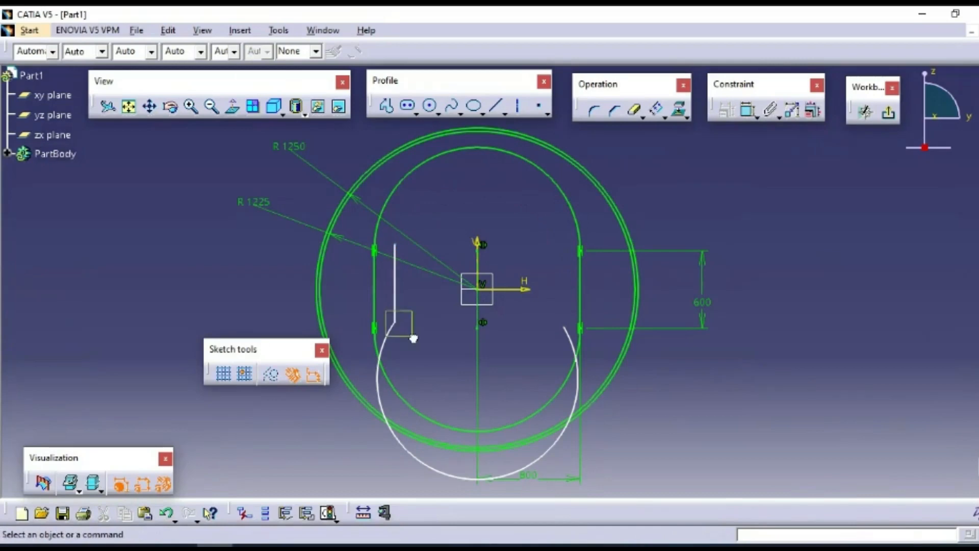
left_click_drag(413, 337, 414, 339)
key("Delete")
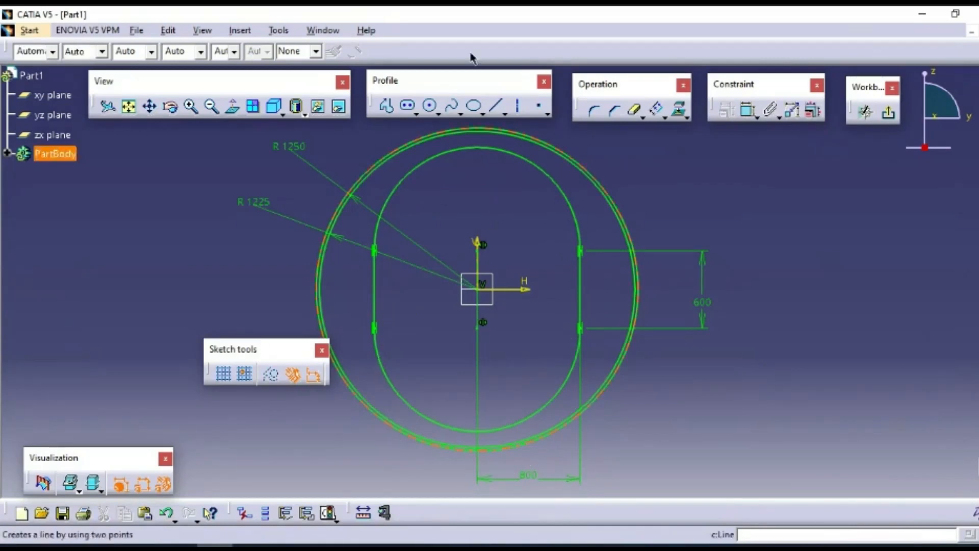
Step: Sketch an inner elongated hole on the outer hole's two arc centres and set its offset from the centre axis to 780 mm
left_click(407, 106)
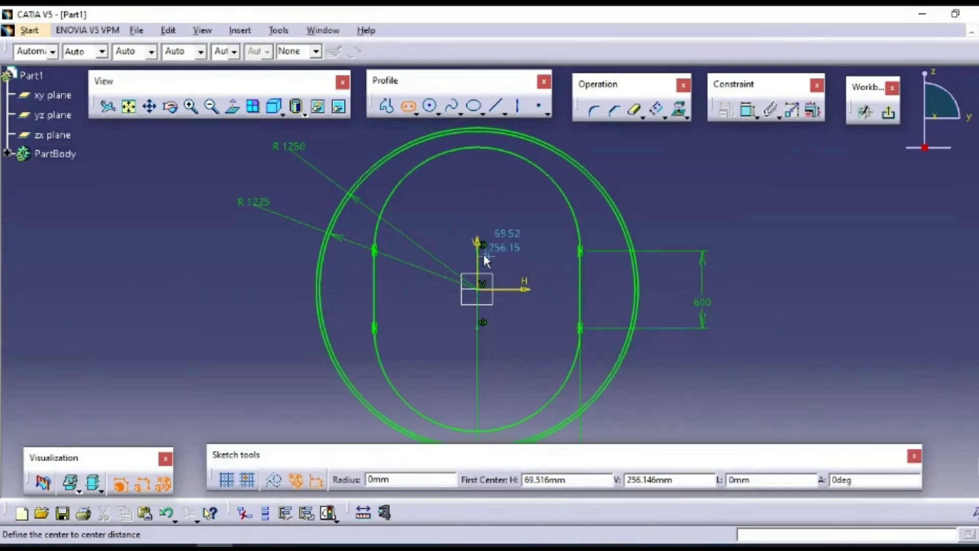
left_click(476, 253)
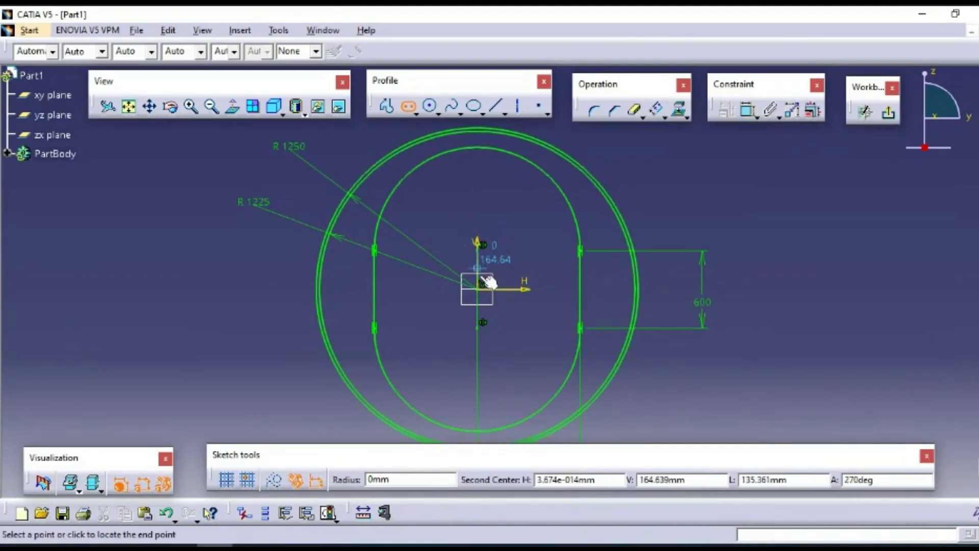
left_click(483, 328)
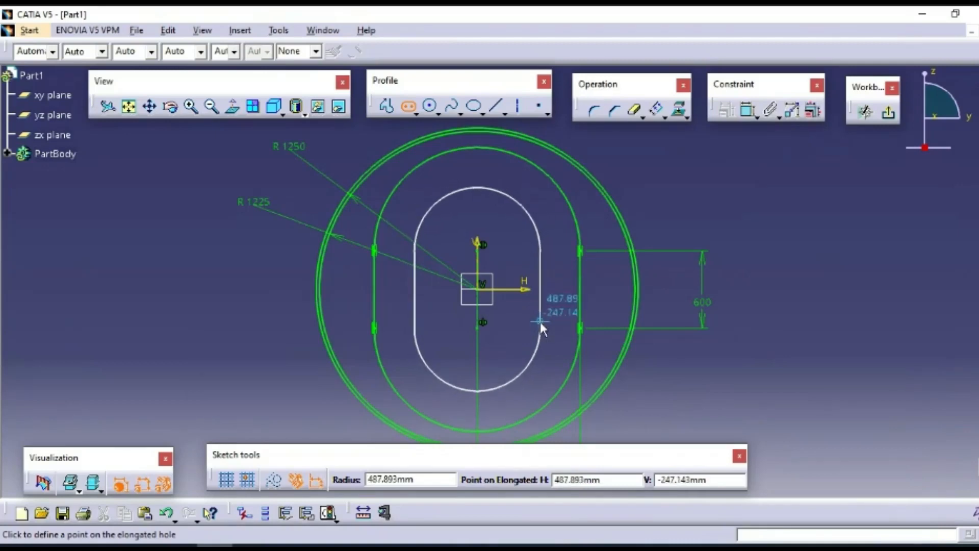
left_click(528, 355)
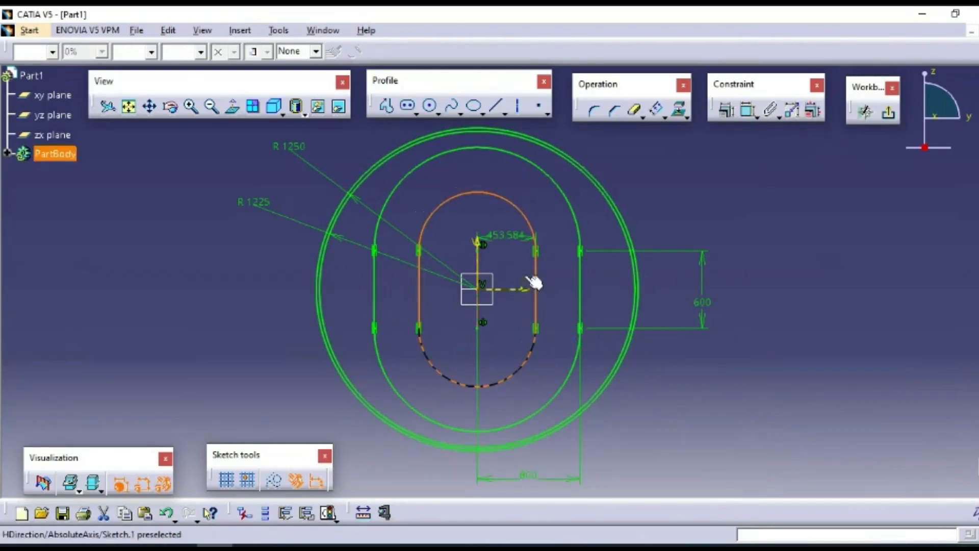
double_click(507, 235)
type("780")
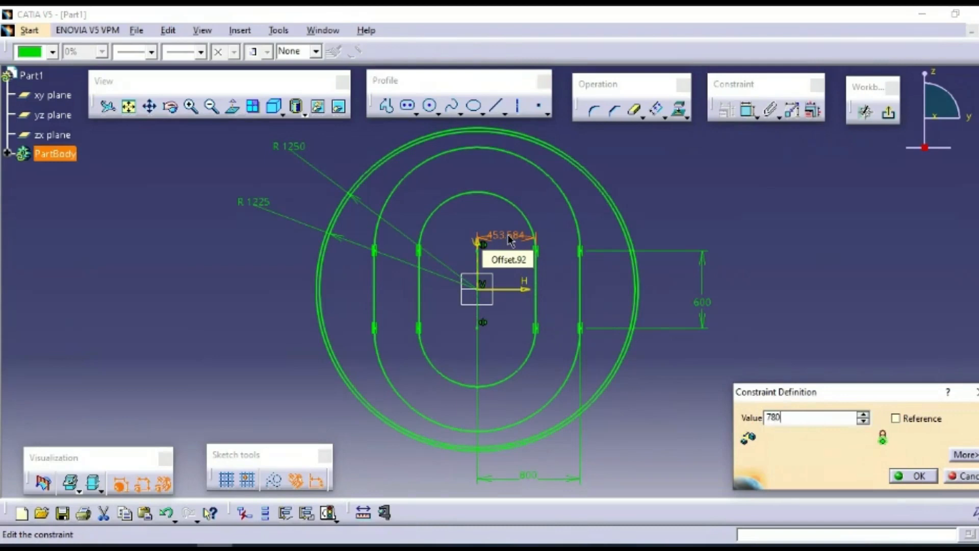
key("Return")
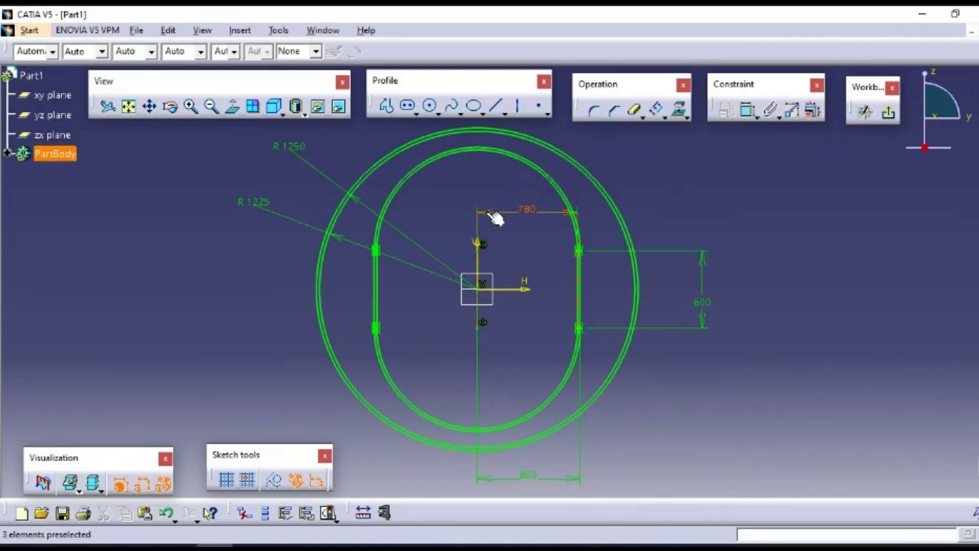
Step: Place the 780 mm dimension below the circles and the 600 mm dimension inside the elongated hole
mouse_move(499, 213)
left_mouse_down()
mouse_move(524, 427)
mouse_move(518, 476)
left_mouse_up()
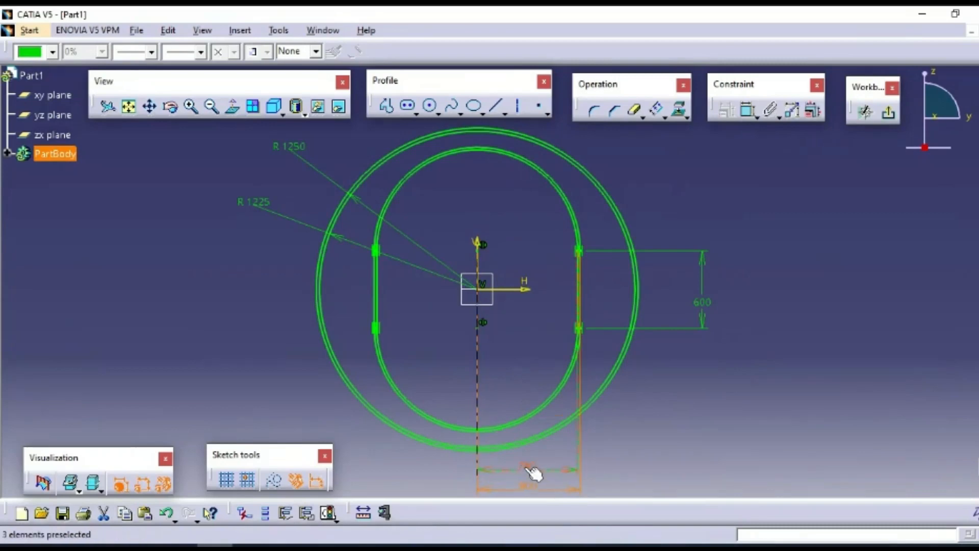
left_click(774, 421)
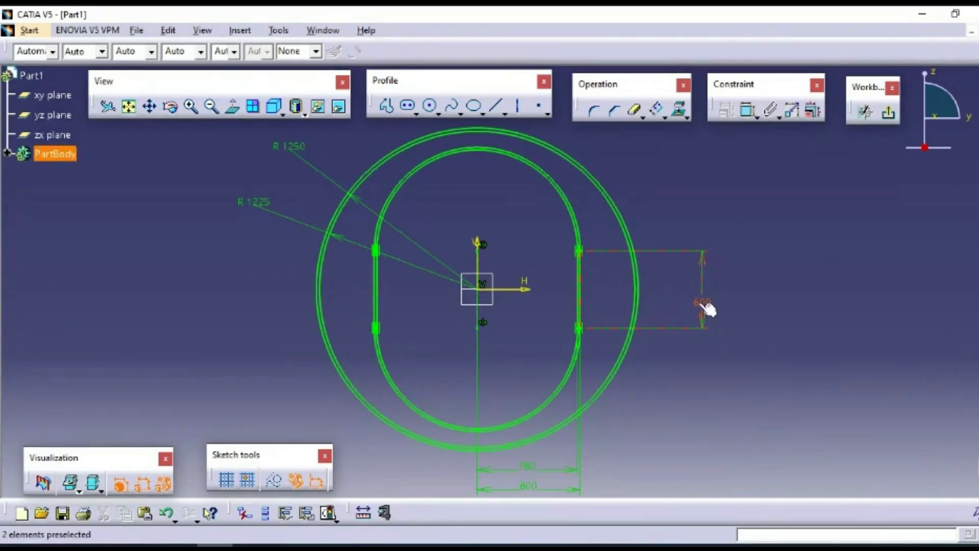
left_click_drag(708, 309, 712, 291)
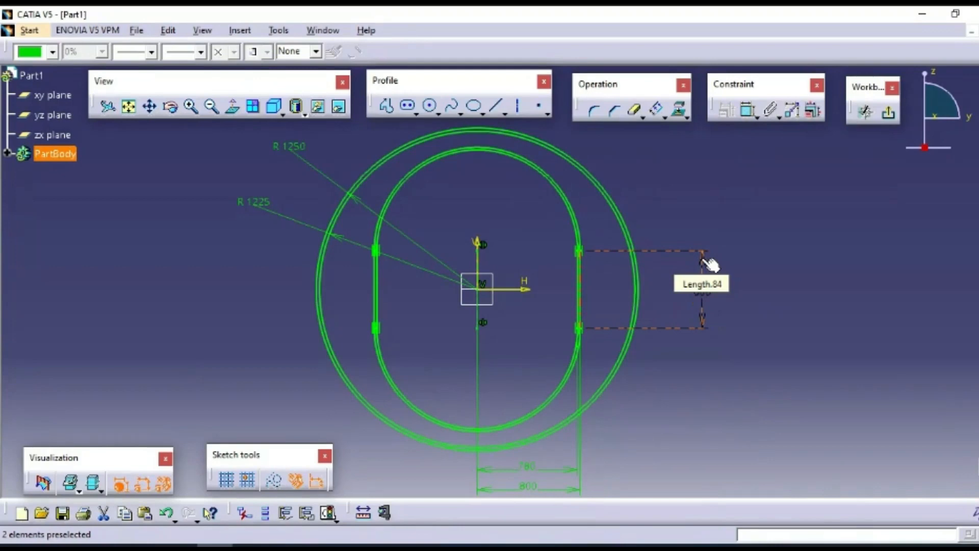
left_click_drag(709, 263, 557, 262)
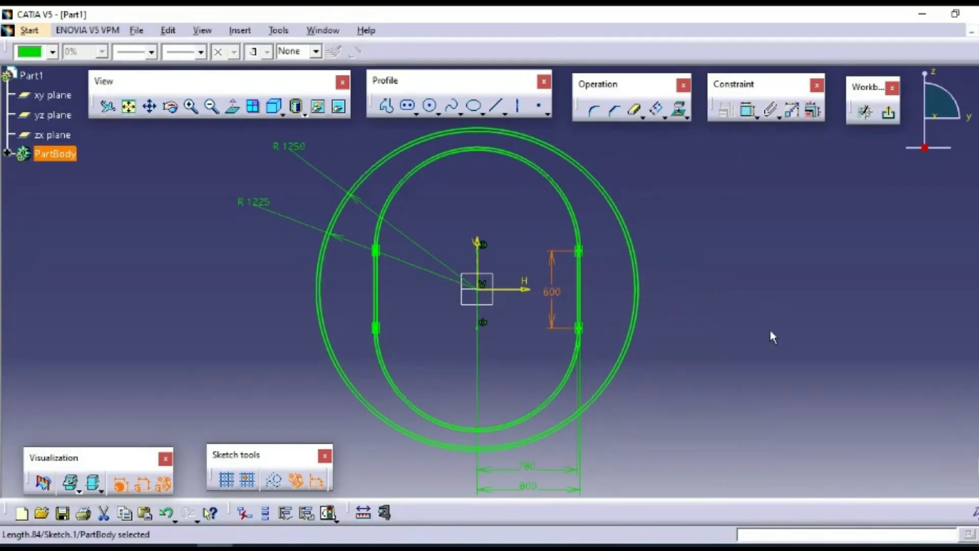
left_click(773, 338)
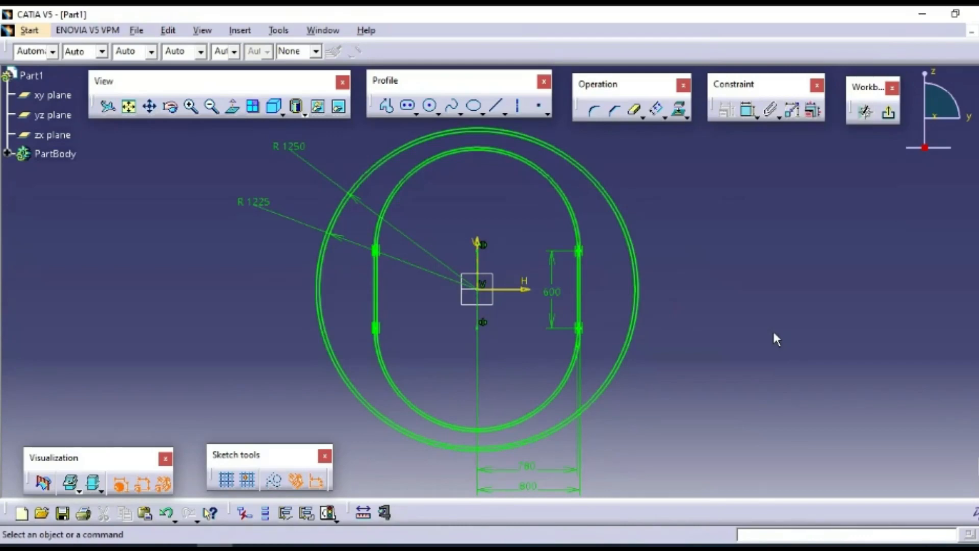
Step: Sketch a vertical elongated hole beside the circles, about 989 mm between centres with a radius of about 648 mm
left_click(408, 106)
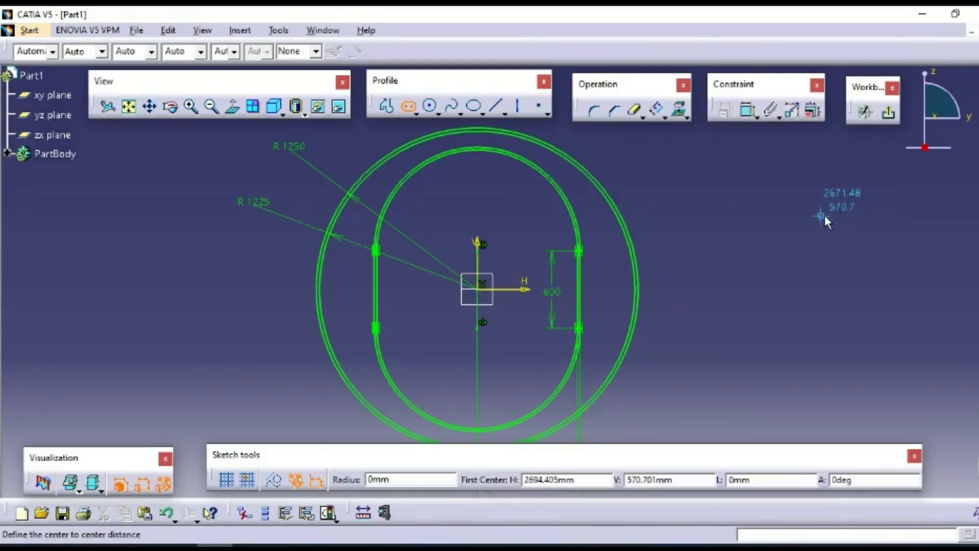
left_click(840, 216)
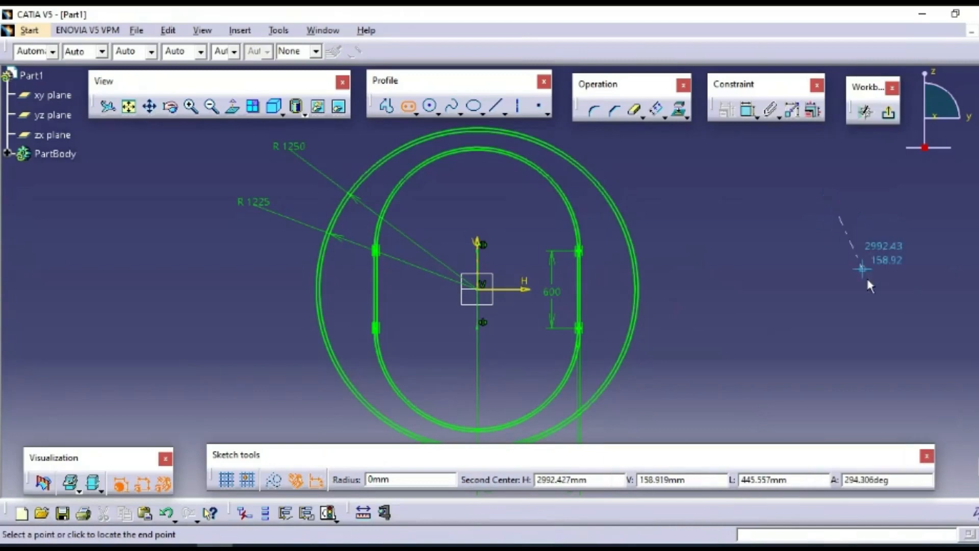
left_click(843, 344)
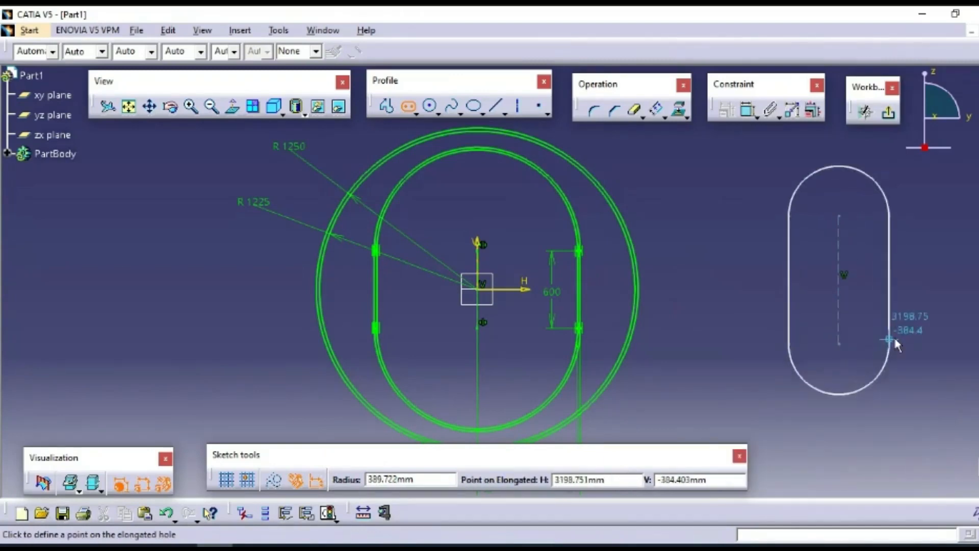
left_click(921, 334)
left_click(863, 244)
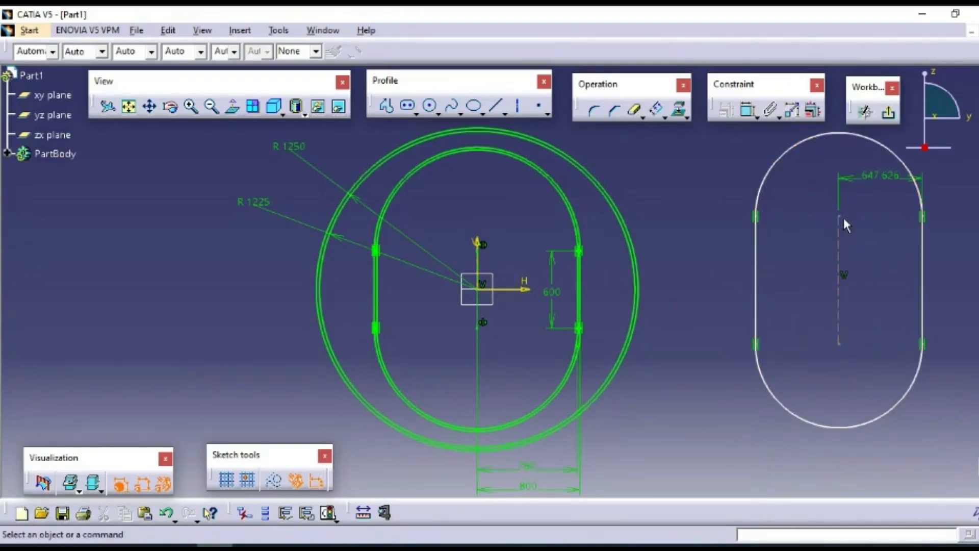
Step: Sketch a smaller elongated hole with a radius of about 390 mm on the same two centres as the one beside the circles
left_click(840, 220)
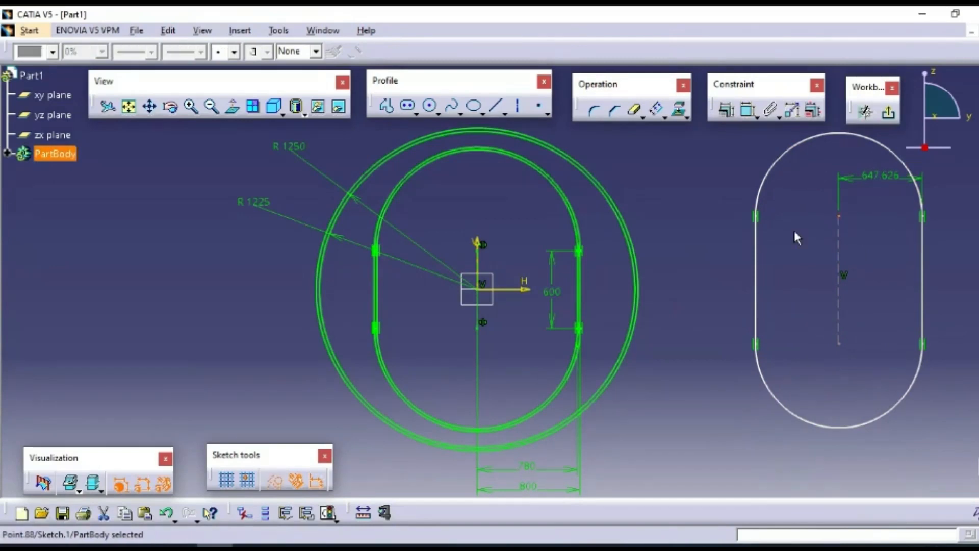
left_click(484, 250)
left_click(710, 181)
left_click(408, 106)
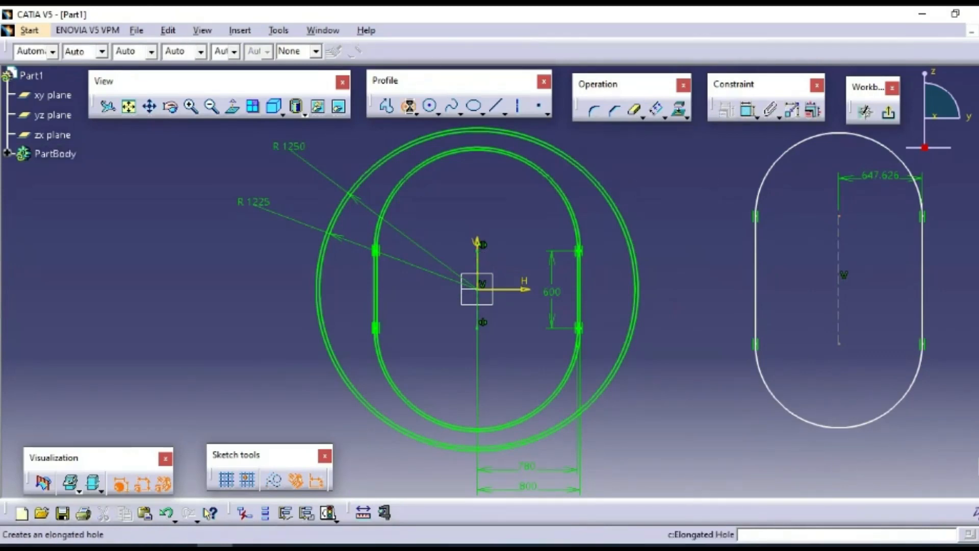
left_click(838, 216)
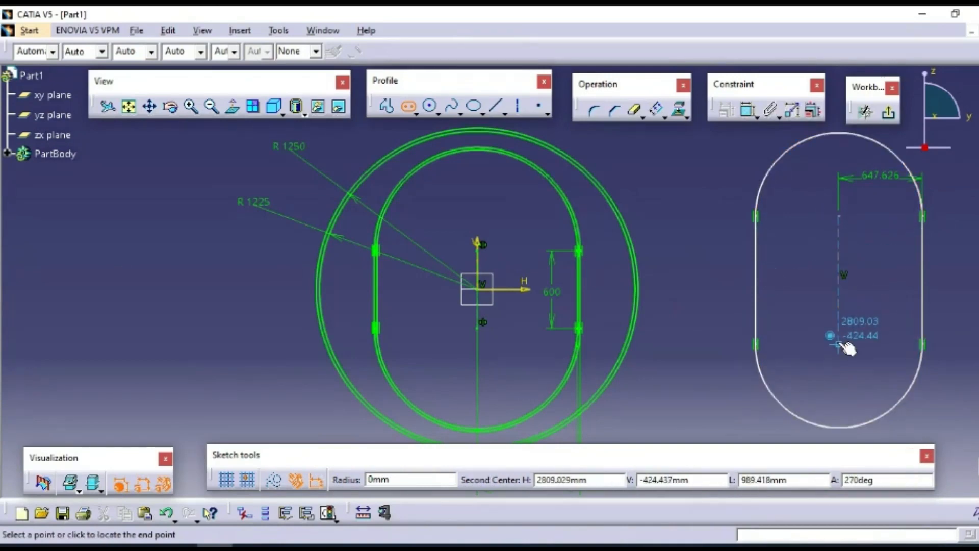
left_click(839, 344)
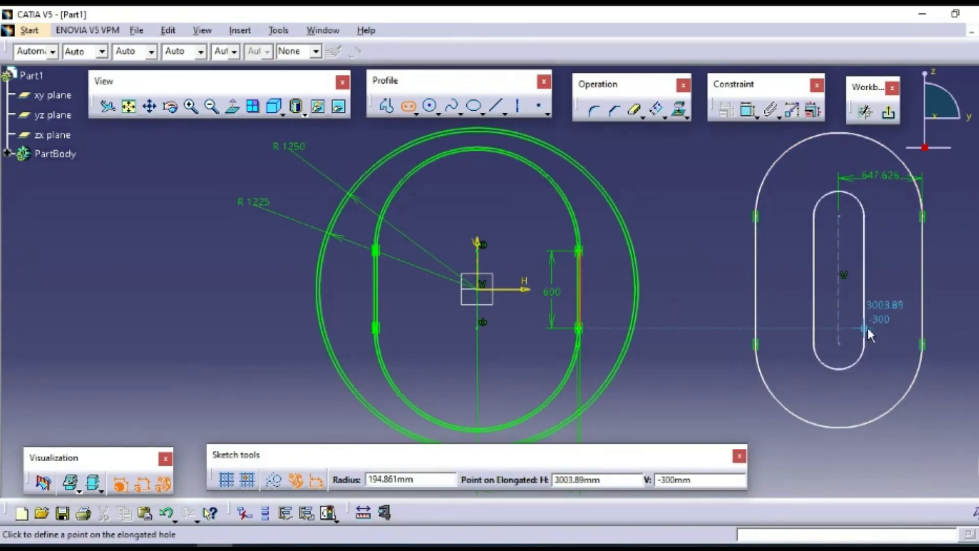
left_click(889, 334)
left_click(965, 308)
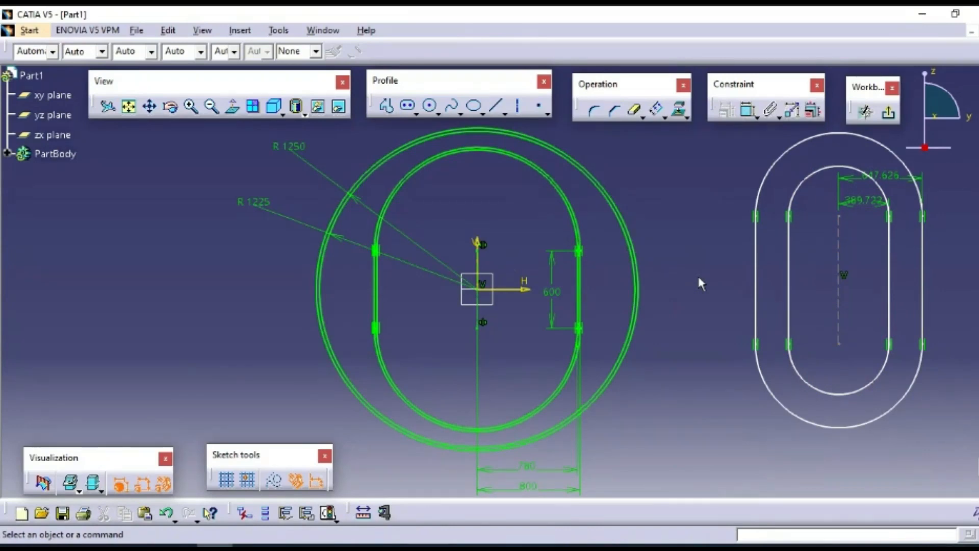
Step: Delete both elongated holes beside the circles
left_click_drag(700, 131, 964, 458)
key("Delete")
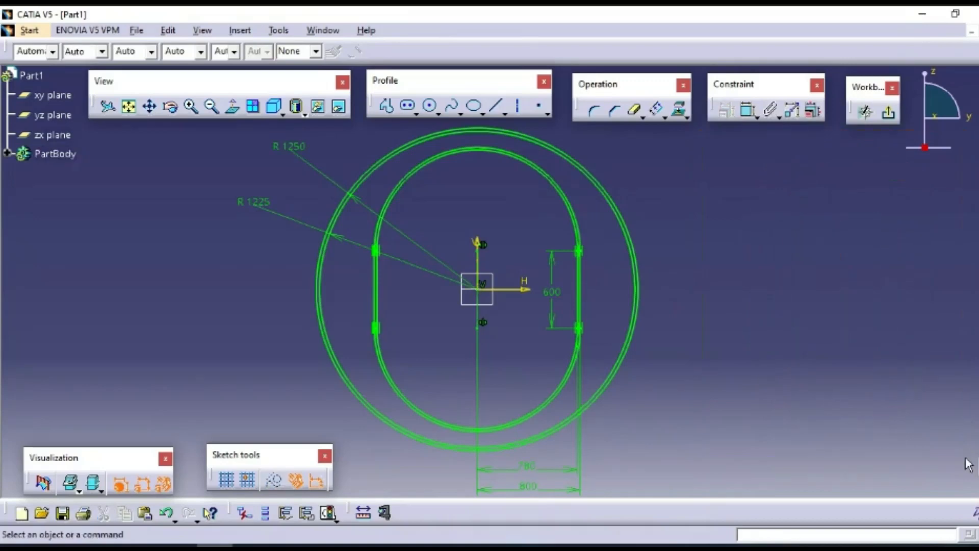
left_click(638, 300)
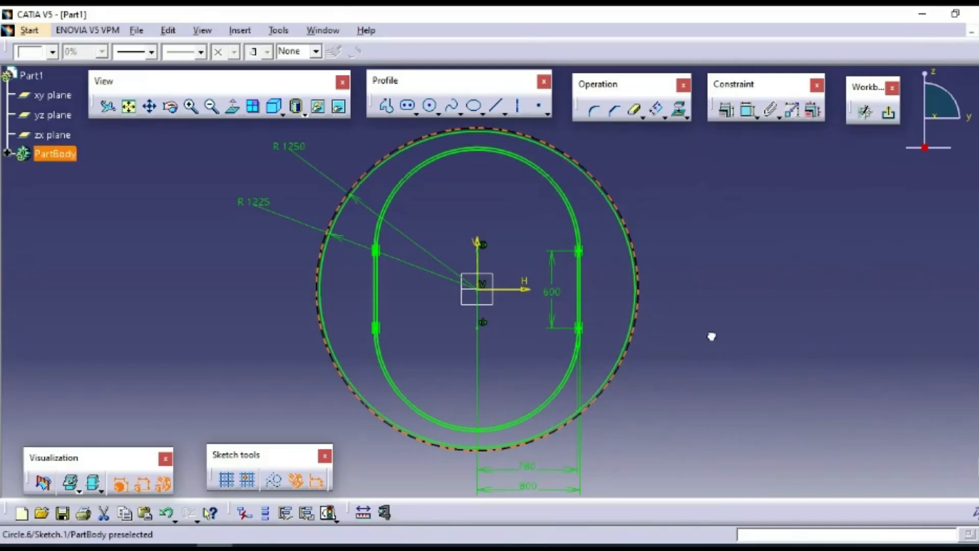
mouse_move(563, 196)
left_mouse_down()
mouse_move(569, 159)
mouse_move(539, 185)
mouse_move(556, 169)
mouse_move(566, 203)
left_mouse_up()
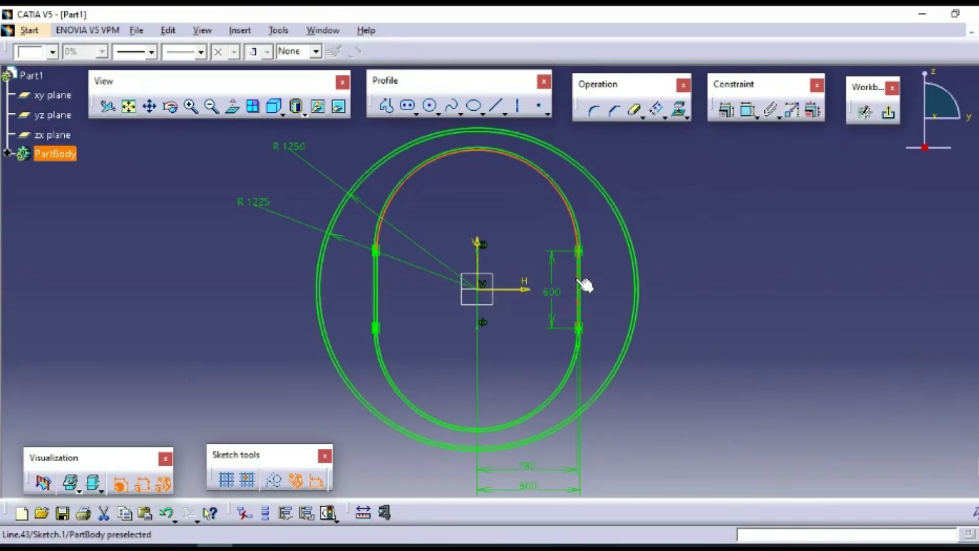
left_click_drag(579, 287, 616, 325)
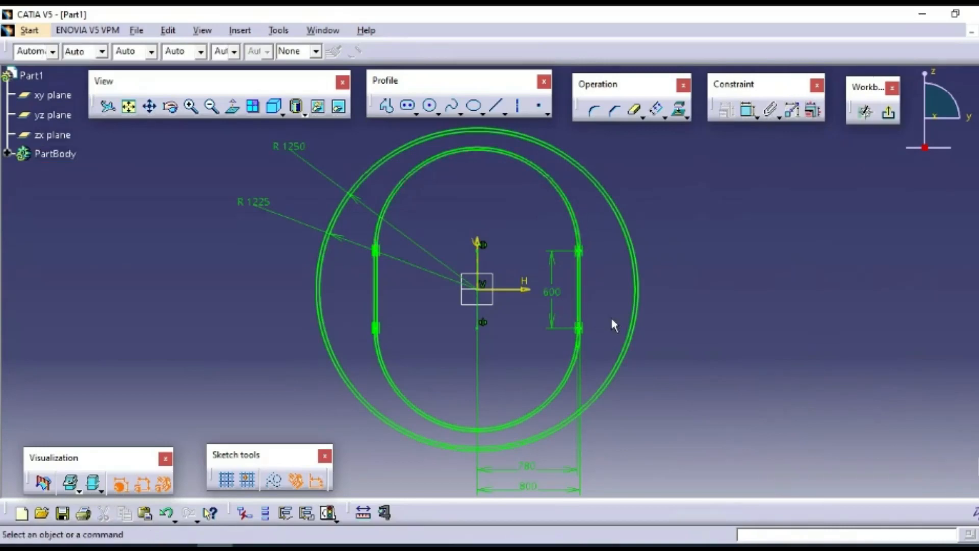
Step: Delete the arcs and straight sides of the inner elongated hole, keeping the 1600 mm wide one
left_click(509, 153)
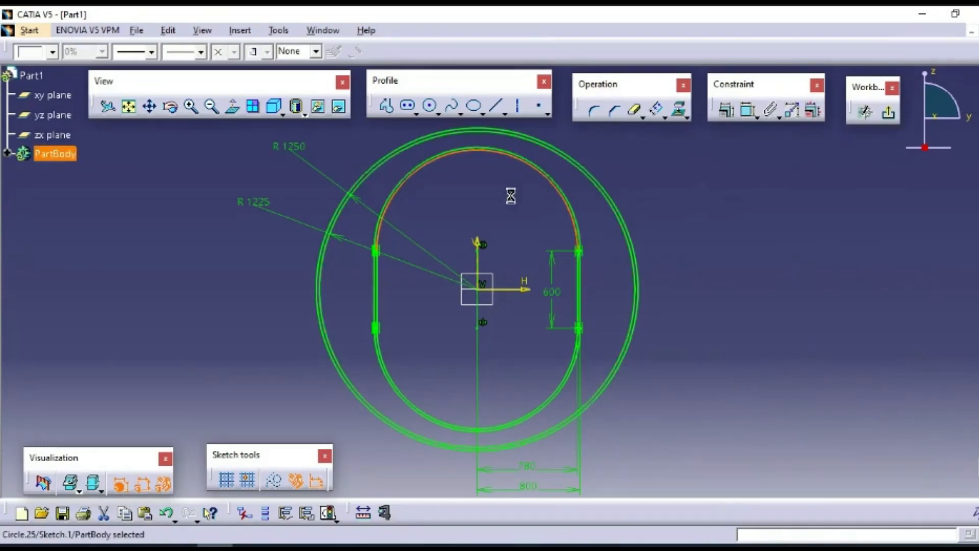
left_click(527, 227)
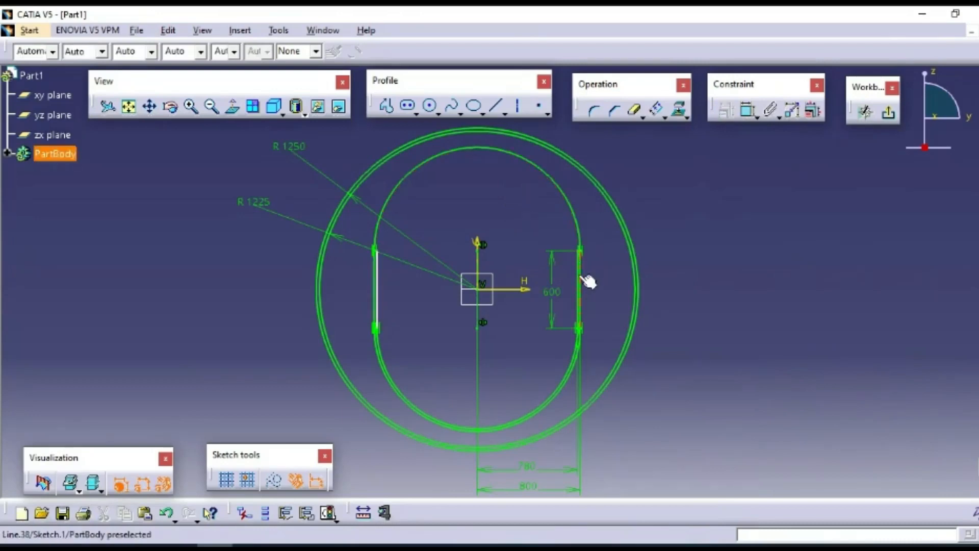
left_click(565, 380)
key("Delete")
left_click(378, 289)
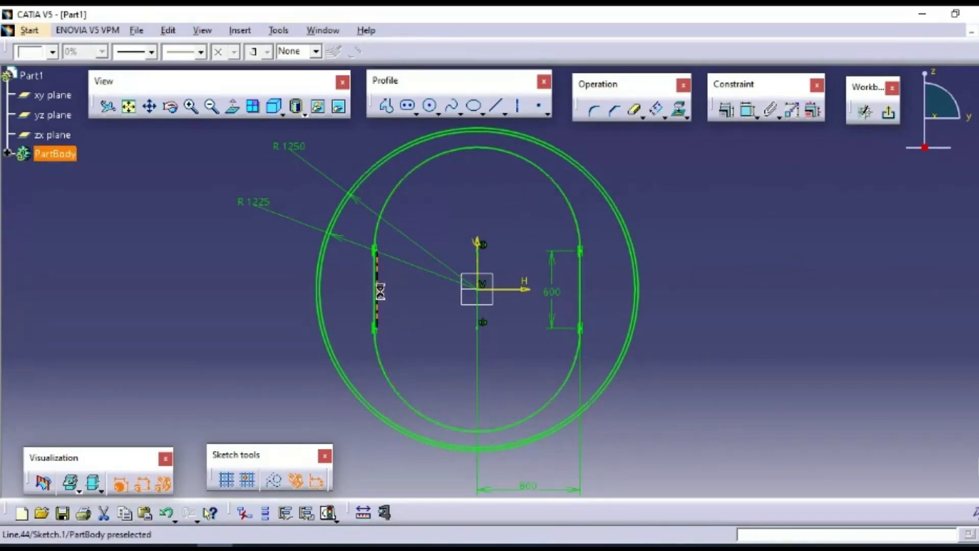
left_click(408, 301)
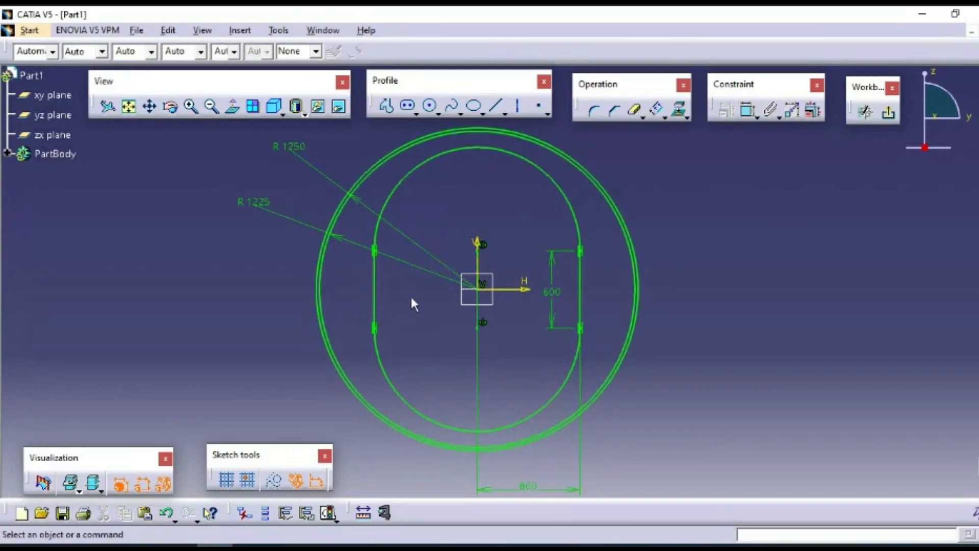
Step: Sketch a narrow vertical elongated hole on the V axis, about 1235 mm between centres with a radius of about 201 mm
left_click(408, 106)
left_click(483, 208)
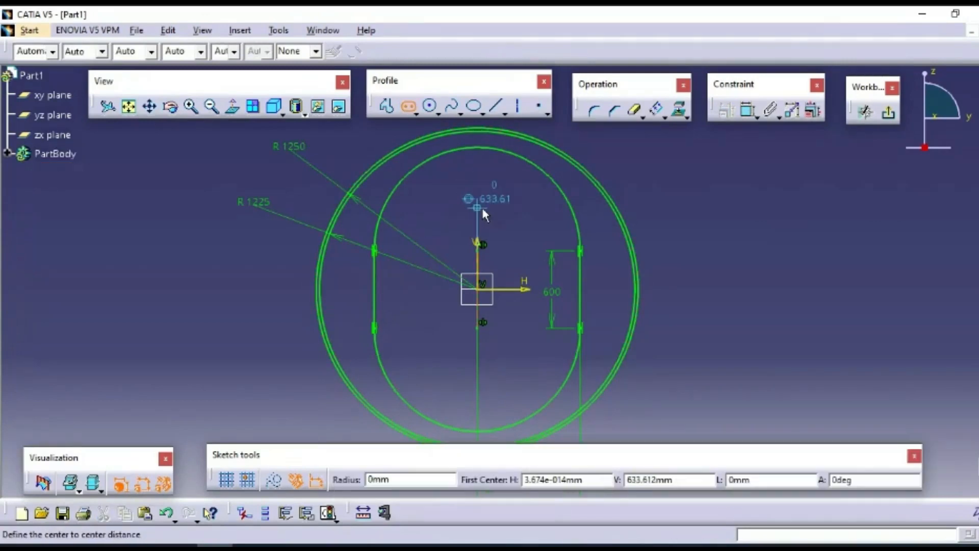
left_click(476, 204)
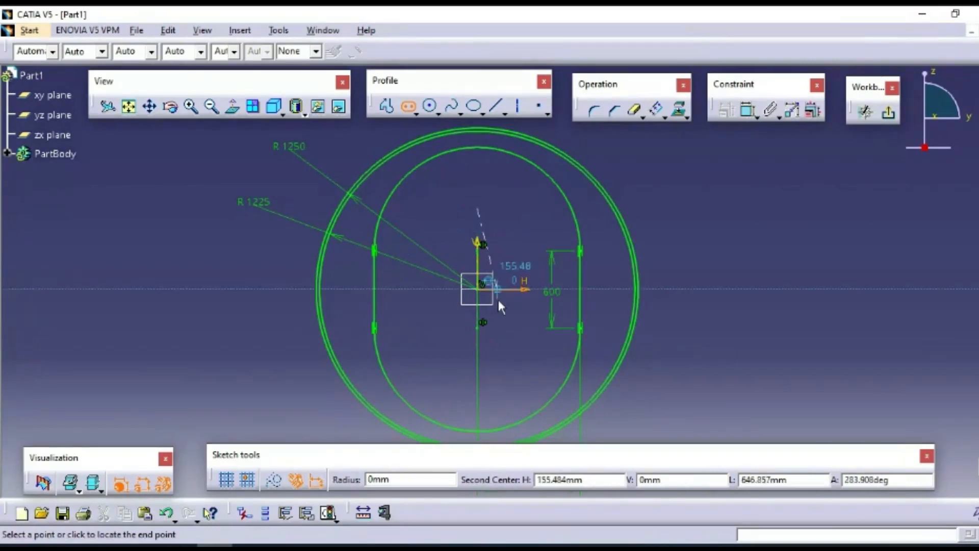
left_click(479, 366)
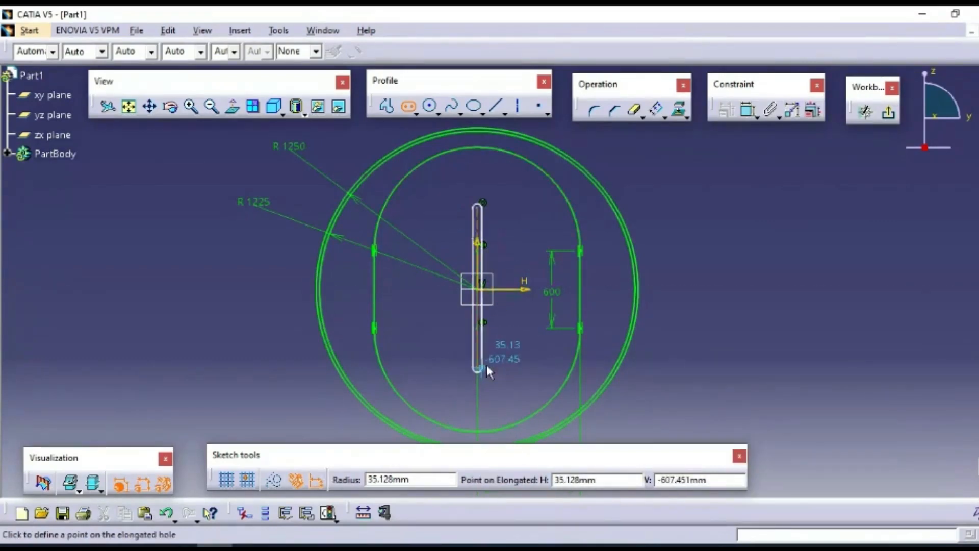
left_click(503, 362)
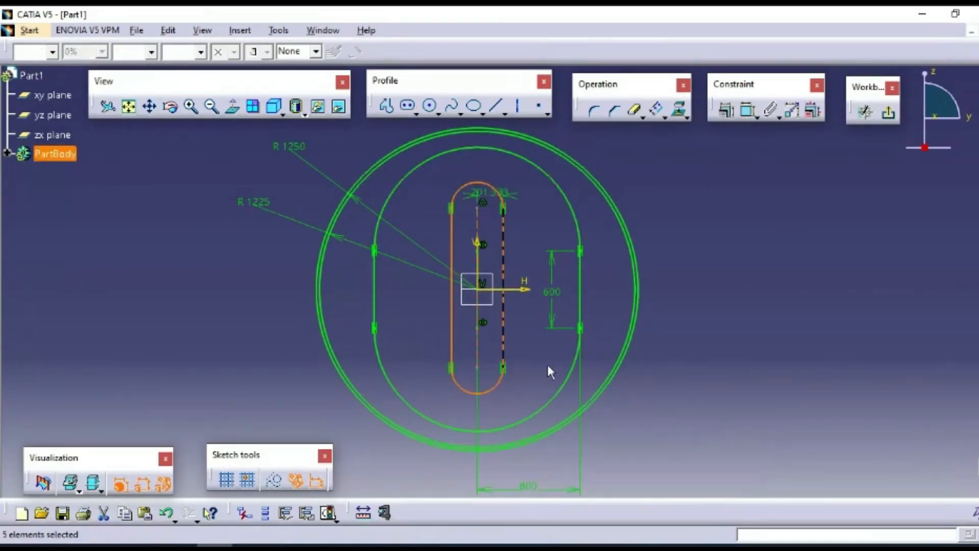
Step: Set the offset between the narrow elongated hole's centreline and its straight side to 780 mm
double_click(520, 203)
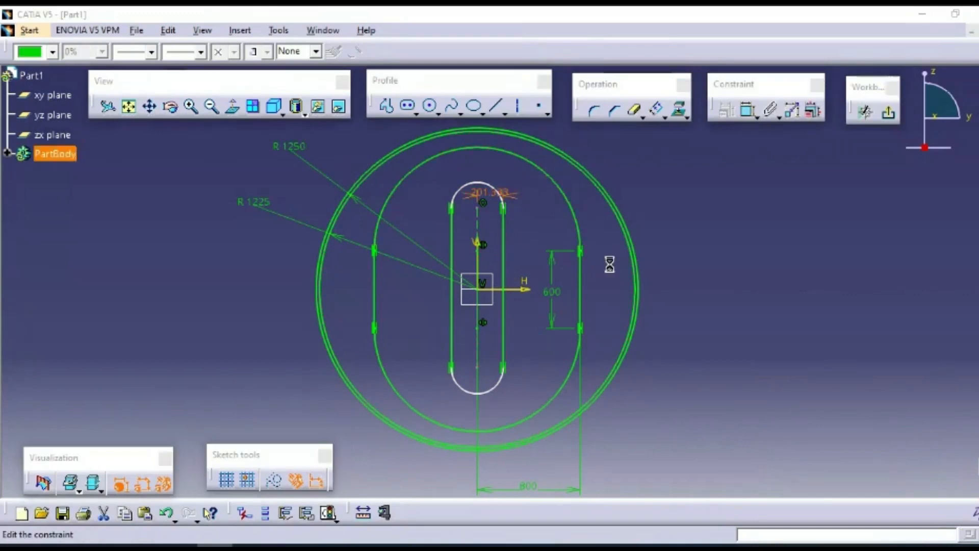
type("80")
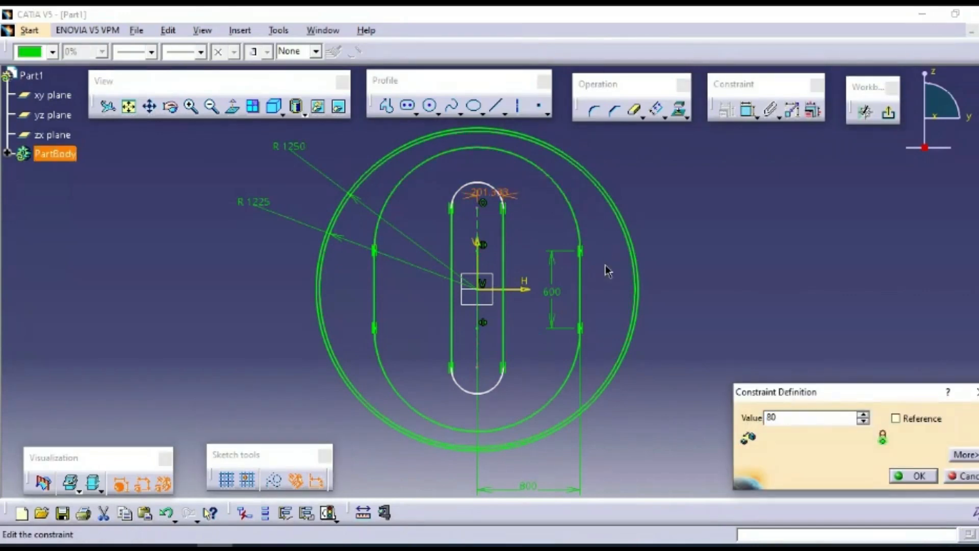
key("BackSpace")
key("BackSpace")
type("780")
key("Return")
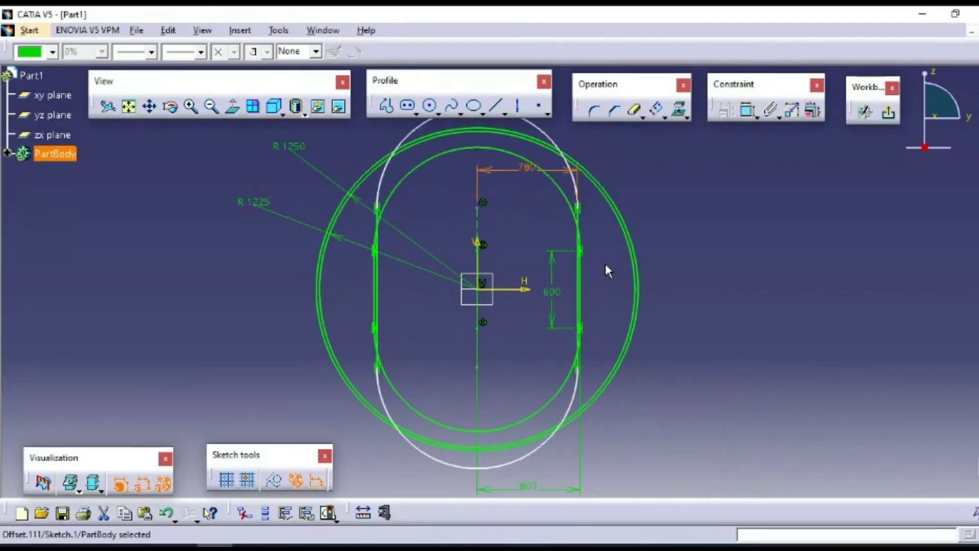
left_click(783, 270)
Step: Dimension the straight side of the new elongated hole and set its length to 600 mm
left_click(748, 111)
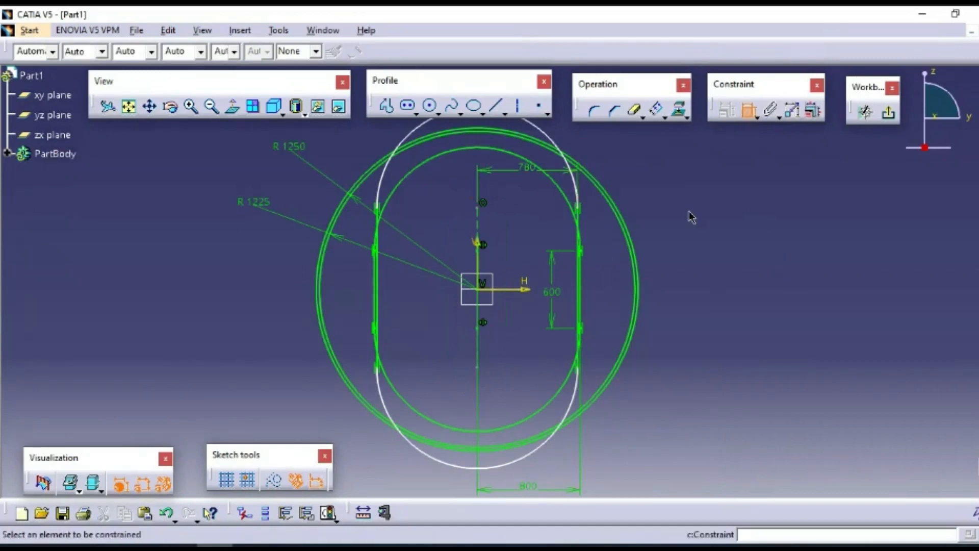
left_click(586, 304)
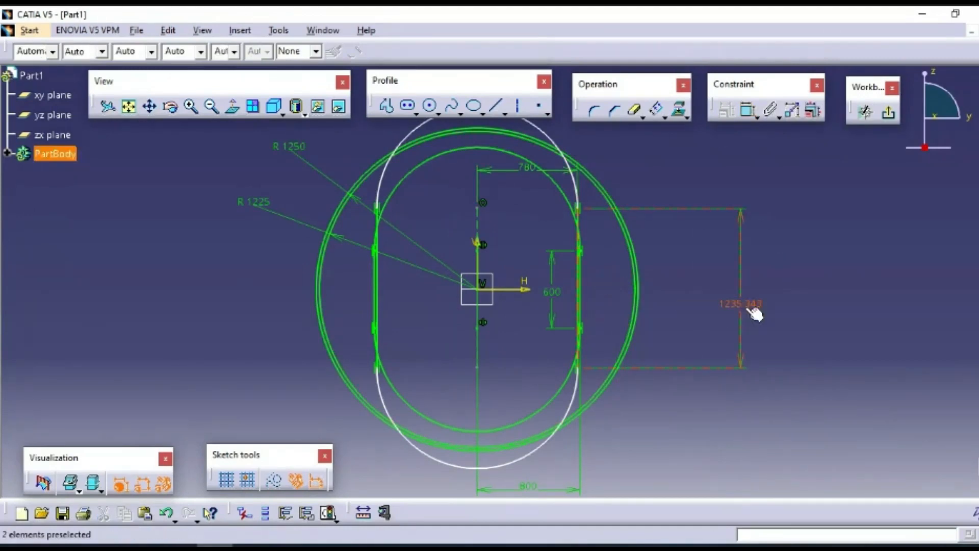
left_click(747, 304)
double_click(746, 304)
type("600")
key("Return")
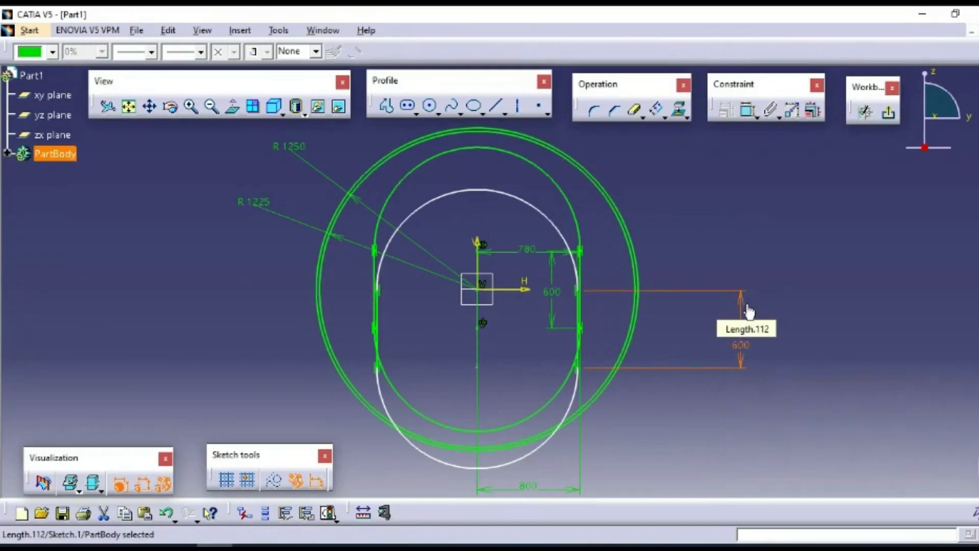
left_click(908, 233)
Step: Move the new elongated hole up until its ends roughly line up with the outer one, and compare their upper centre points
left_click_drag(536, 200, 556, 179)
left_click_drag(556, 184, 531, 172)
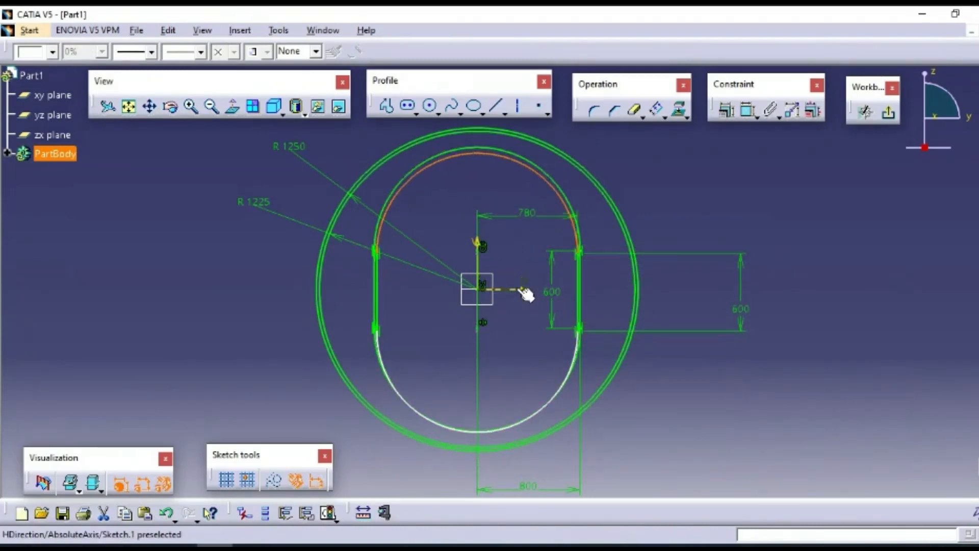
middle_click_drag(511, 372, 516, 108)
left_click(512, 372)
middle_click_drag(503, 258, 681, 442)
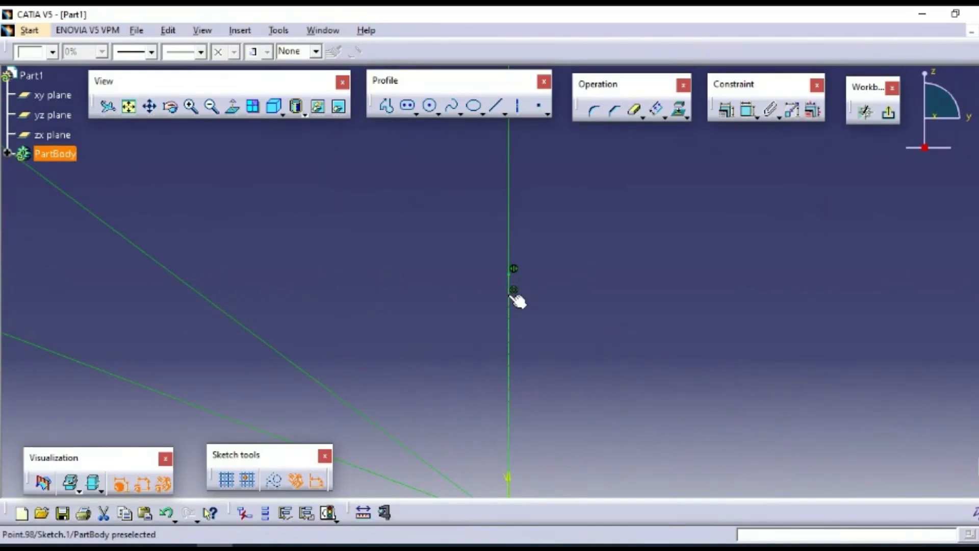
middle_click_drag(577, 223, 605, 406)
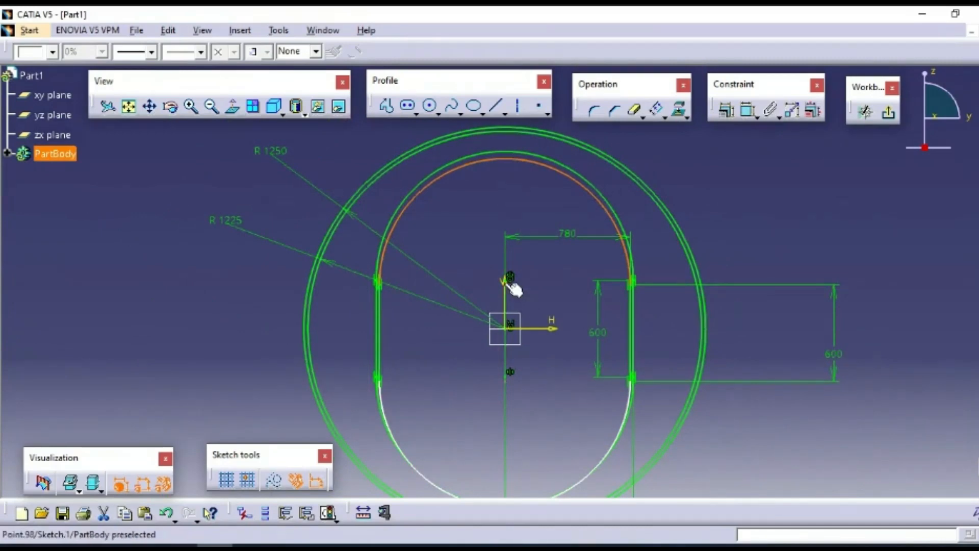
left_click(544, 295)
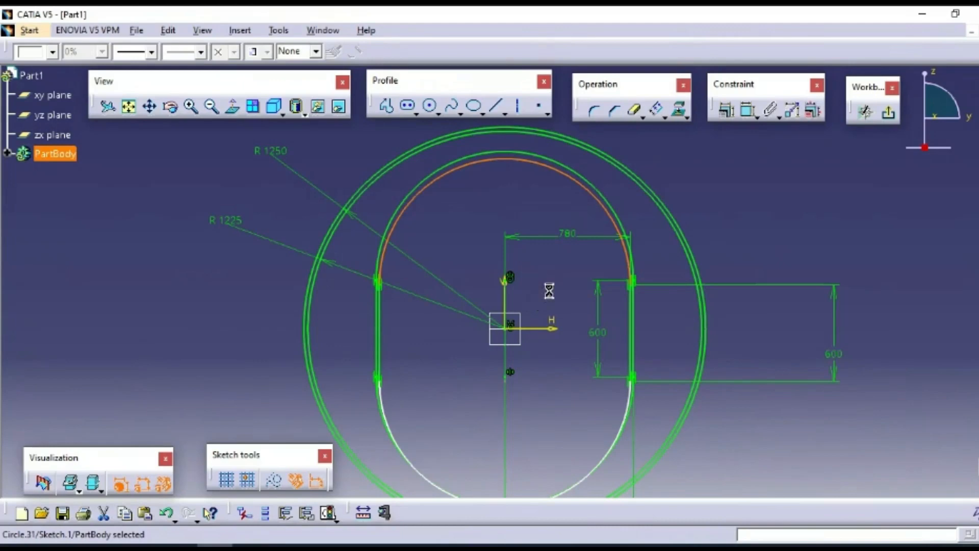
Step: Constrain the inner hole's upper and lower arcs to be symmetric about the H axis and inspect the centre points
left_click(516, 160)
left_click(589, 464, "ctrl")
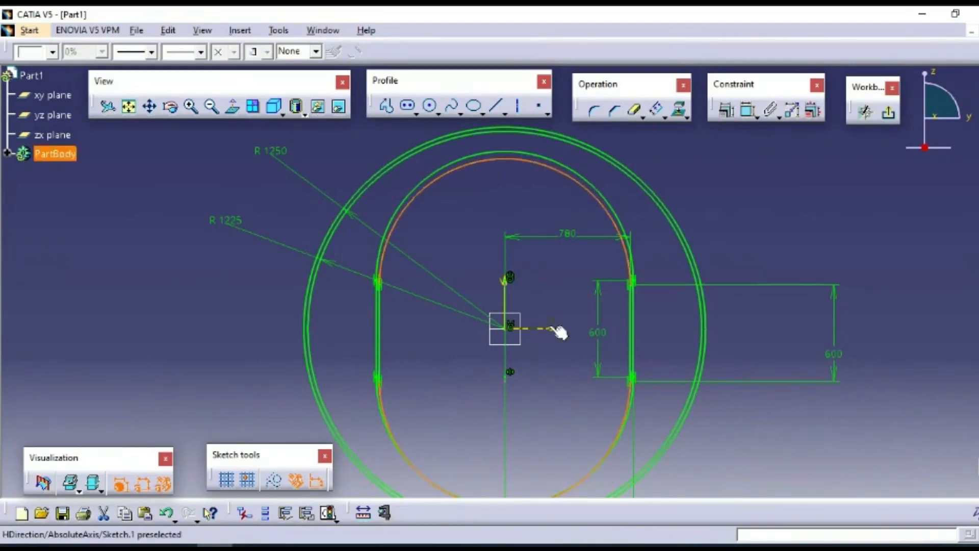
left_click(553, 328, "ctrl")
left_click(727, 109)
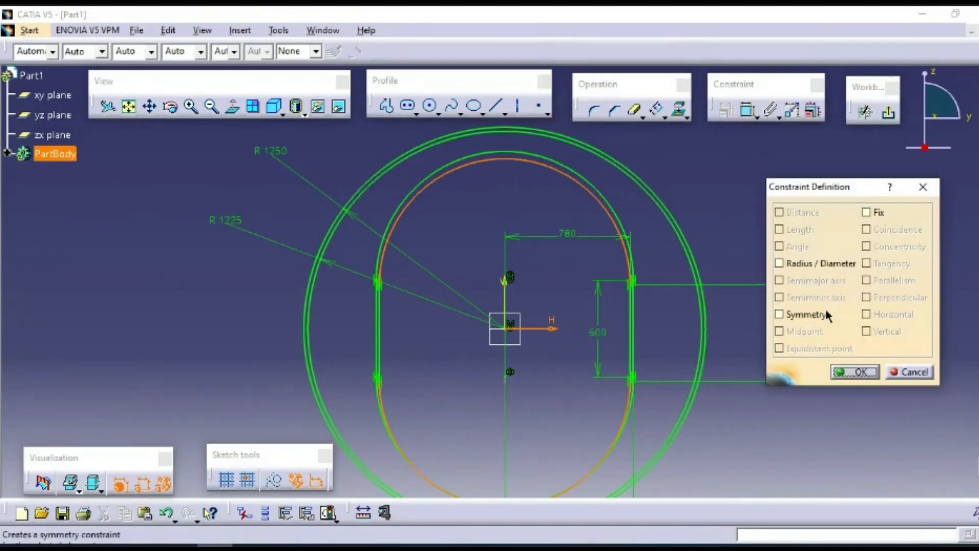
left_click(816, 314)
left_click(861, 371)
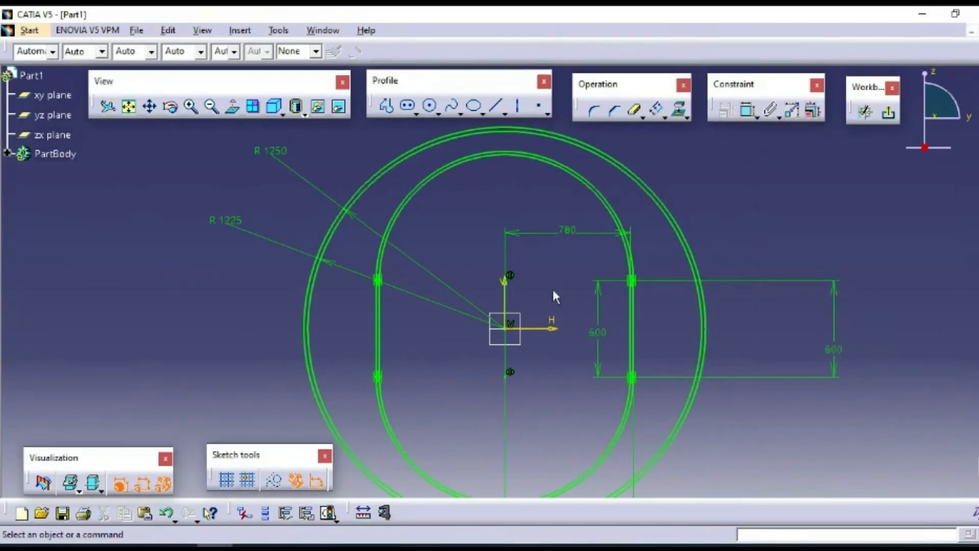
mouse_move(553, 290)
middle_mouse_down("ctrl")
mouse_move(556, 197)
mouse_move(591, 97)
middle_mouse_up("ctrl")
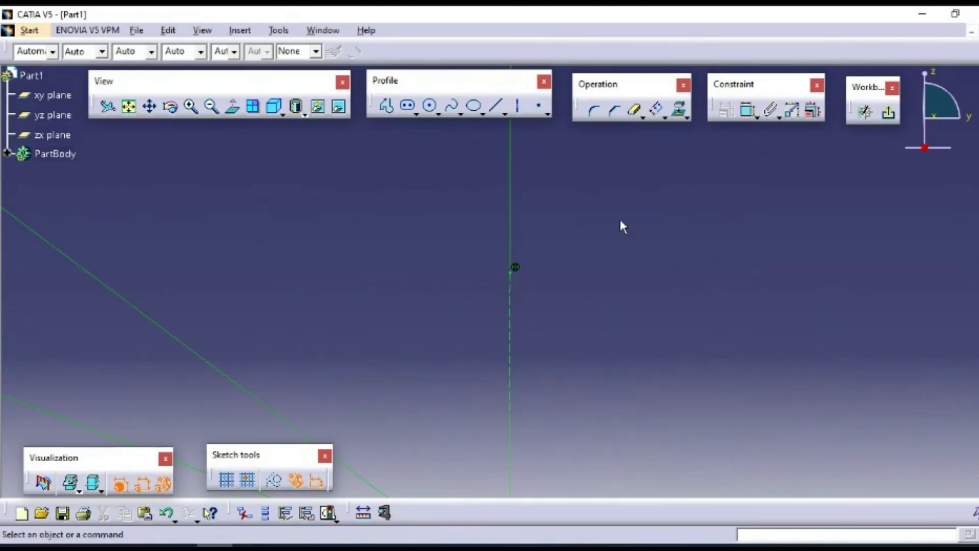
mouse_move(620, 223)
middle_mouse_down("ctrl")
mouse_move(625, 271)
mouse_move(595, 444)
middle_mouse_up("ctrl")
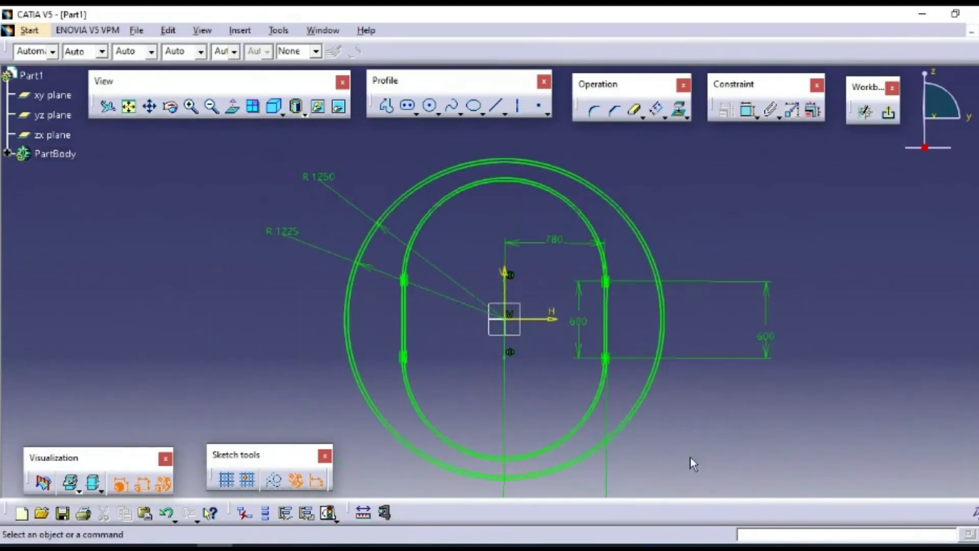
Step: Delete the arcs and straight sides of the symmetric inner elongated hole
left_click(537, 187)
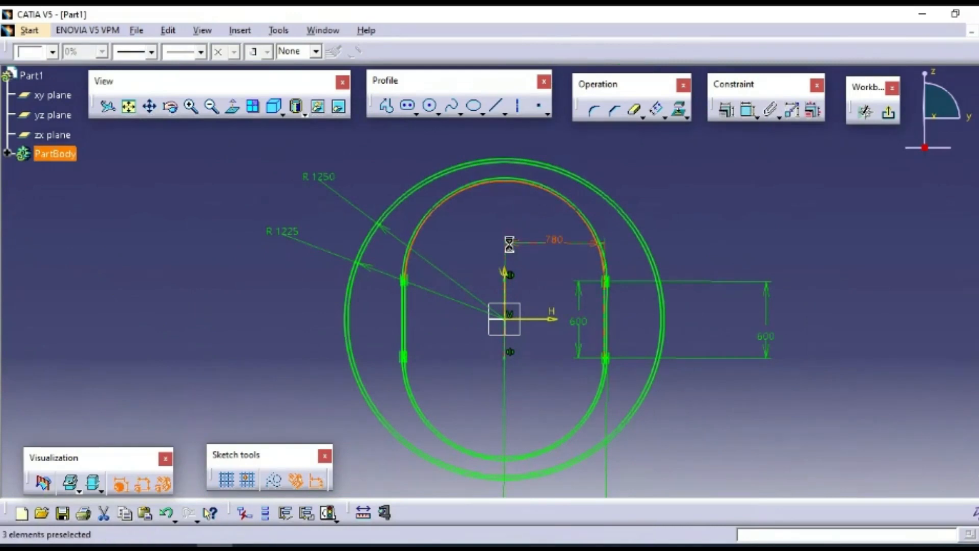
key("Delete")
left_click(604, 374)
key("Delete")
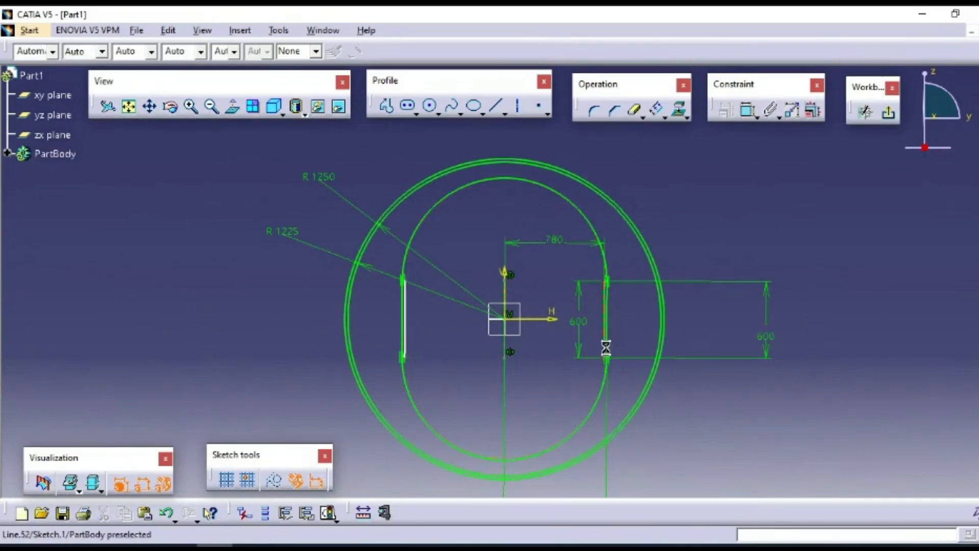
left_click(607, 336)
key("Delete")
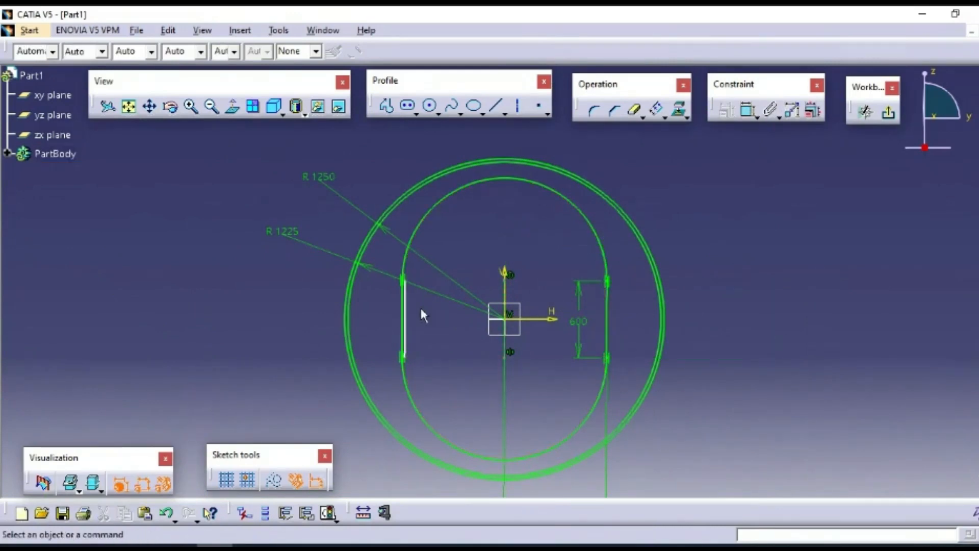
left_click(407, 309)
key("Delete")
Step: Sketch an inner elongated hole on the outer hole's two centre points, 600 mm apart, with a radius of about 390 mm
left_click(407, 106)
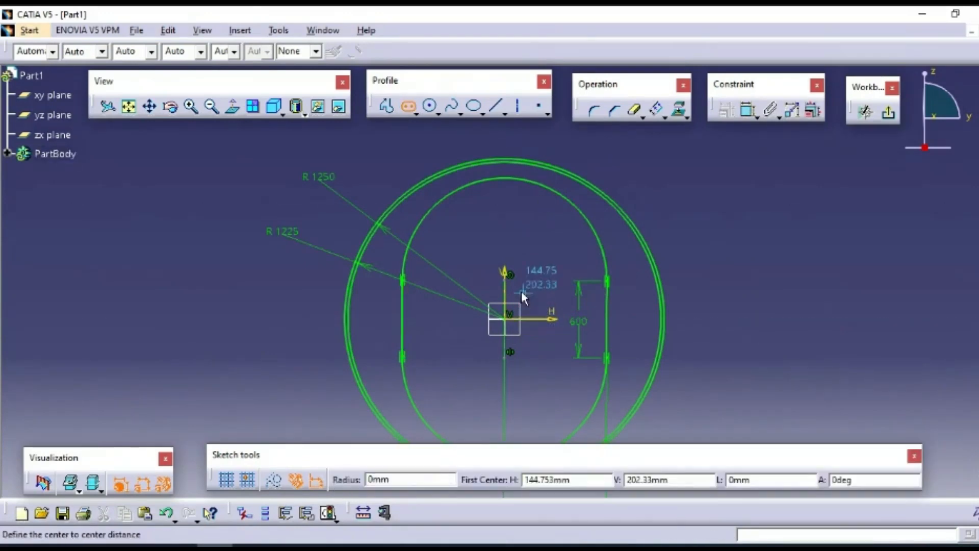
middle_click_drag(560, 378, 562, 249)
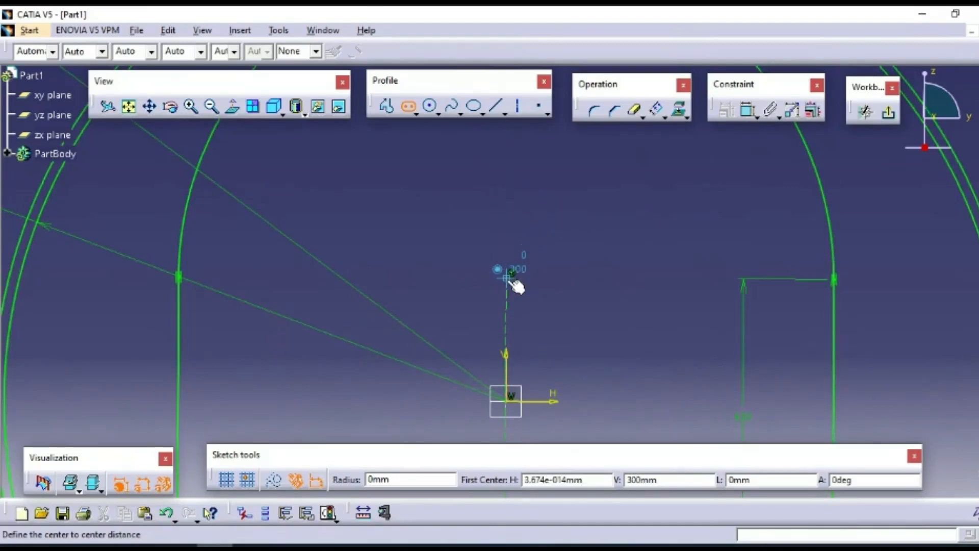
left_click(506, 278)
middle_click_drag(596, 345, 581, 199)
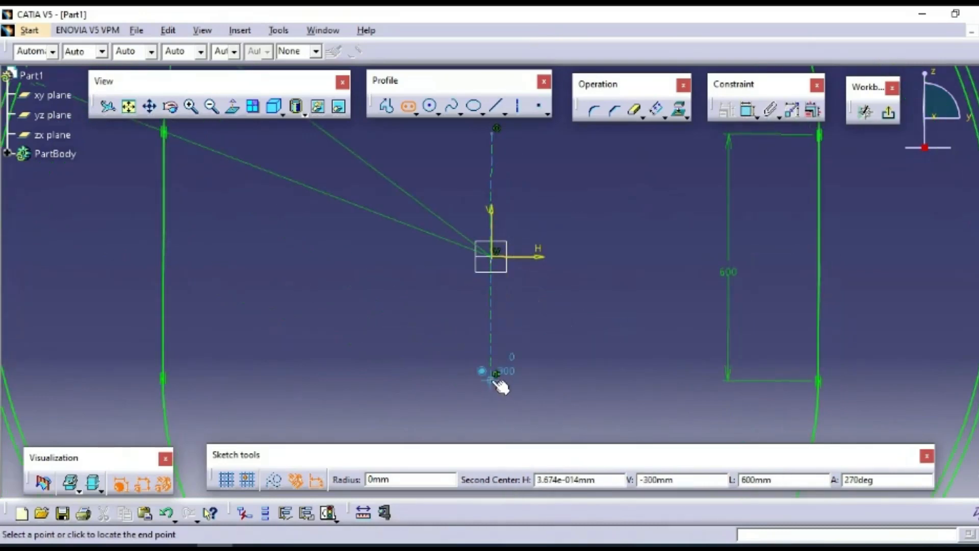
left_click(506, 375)
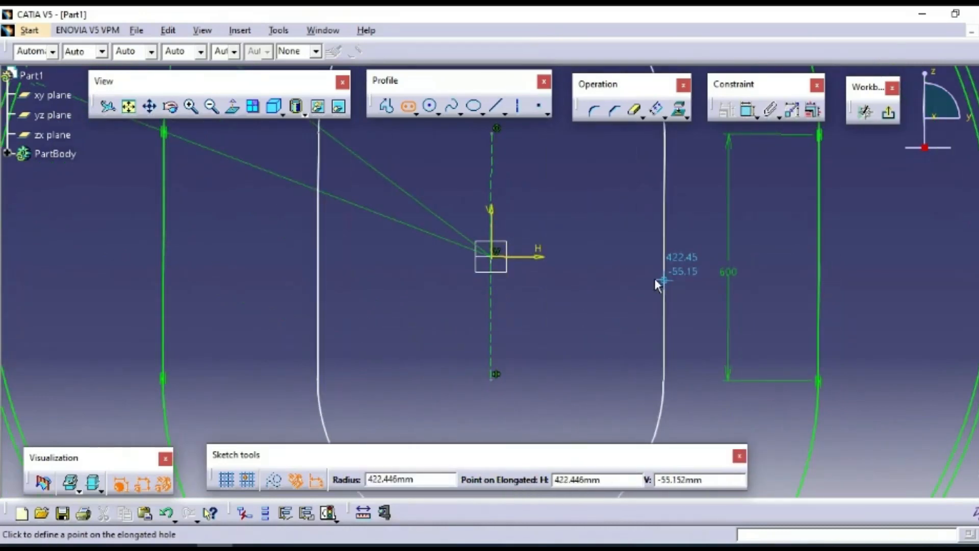
left_click(652, 278)
middle_click_drag(667, 219, 643, 351)
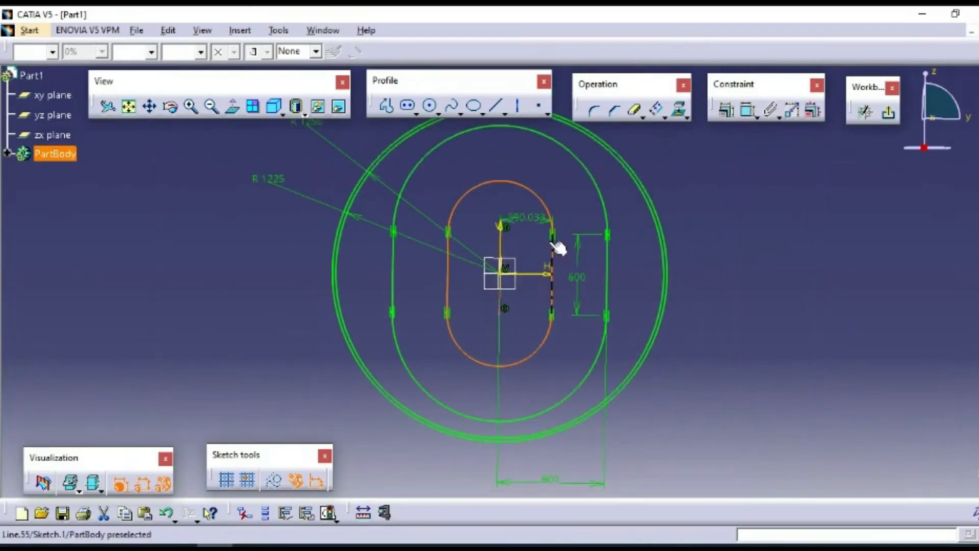
Step: Set the inner elongated hole's half-width to 780 mm and move that dimension below the sketch, above the 800 dimension
double_click(526, 216)
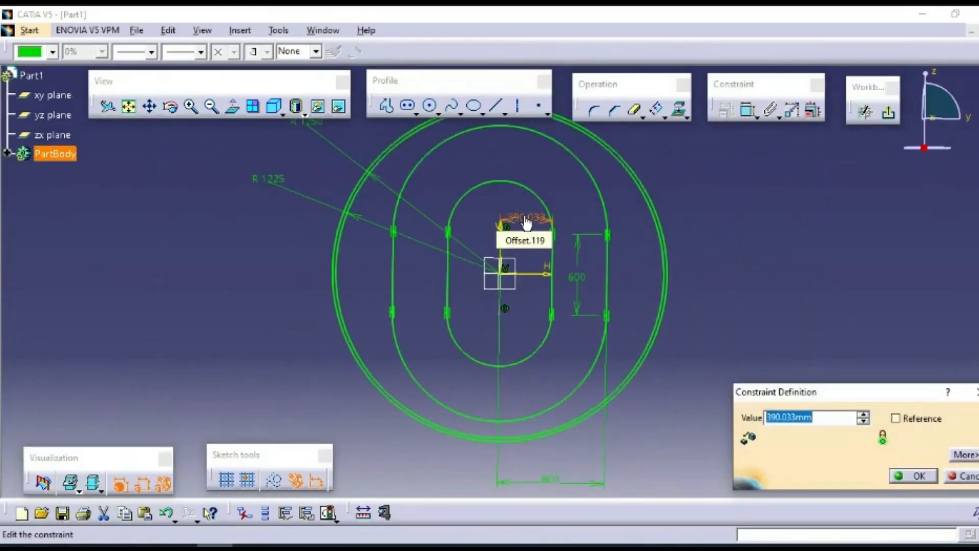
type("780")
key("Return")
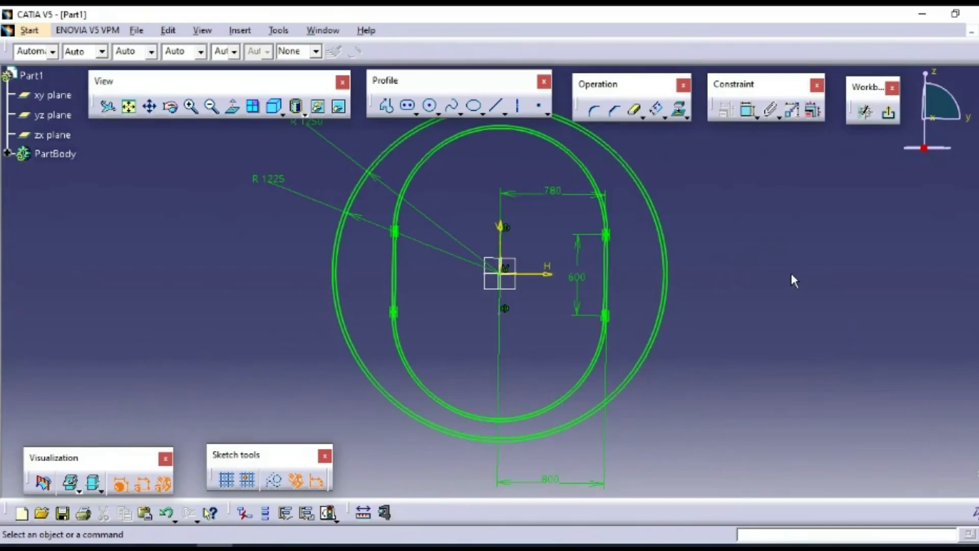
mouse_move(530, 196)
left_mouse_down()
mouse_move(507, 212)
mouse_move(520, 451)
left_mouse_up()
left_click(739, 378)
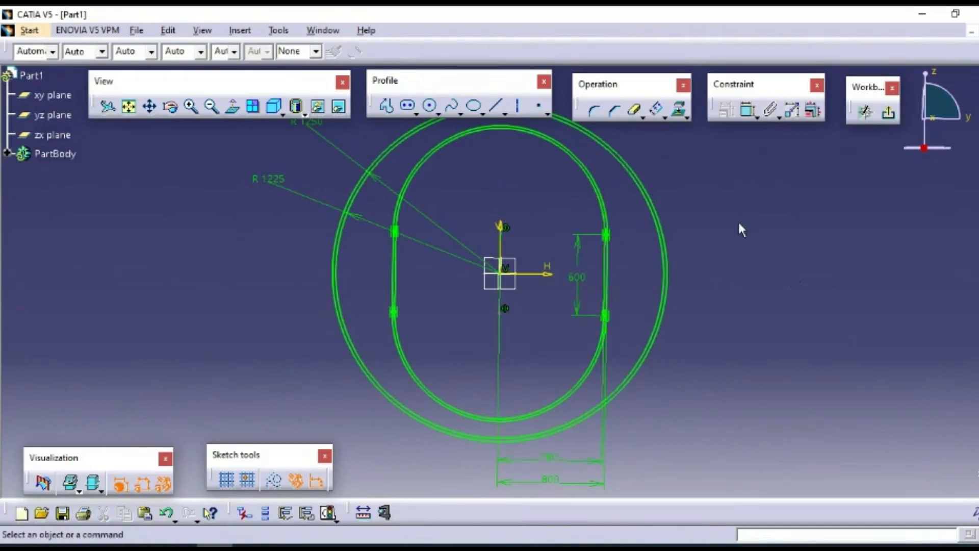
Step: Switch to PowerPoint, examine the side hole radii and spacings on the Fuselage Bulkhead drawing in full screen, and return to CATIA
left_click(250, 545)
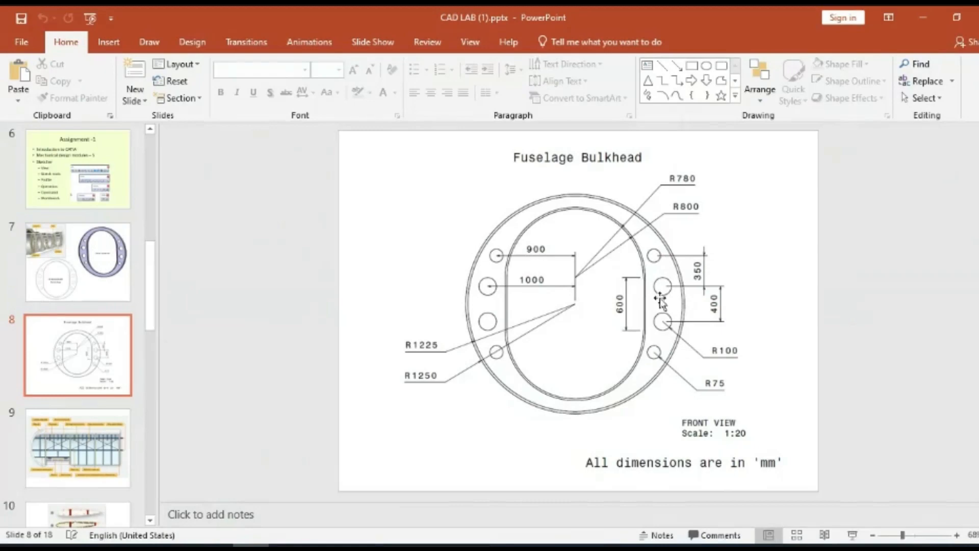
right_click(730, 328)
left_click(892, 407)
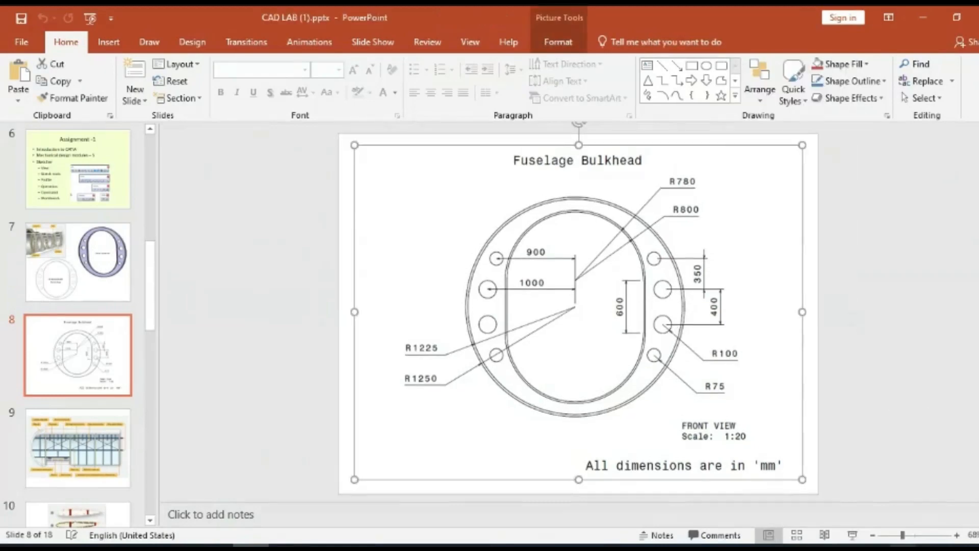
left_click(852, 535)
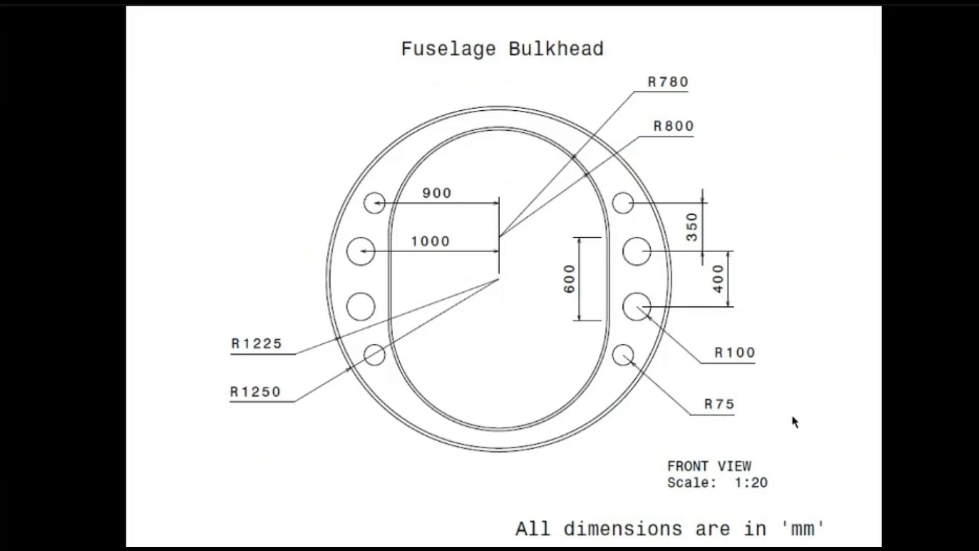
key("Escape")
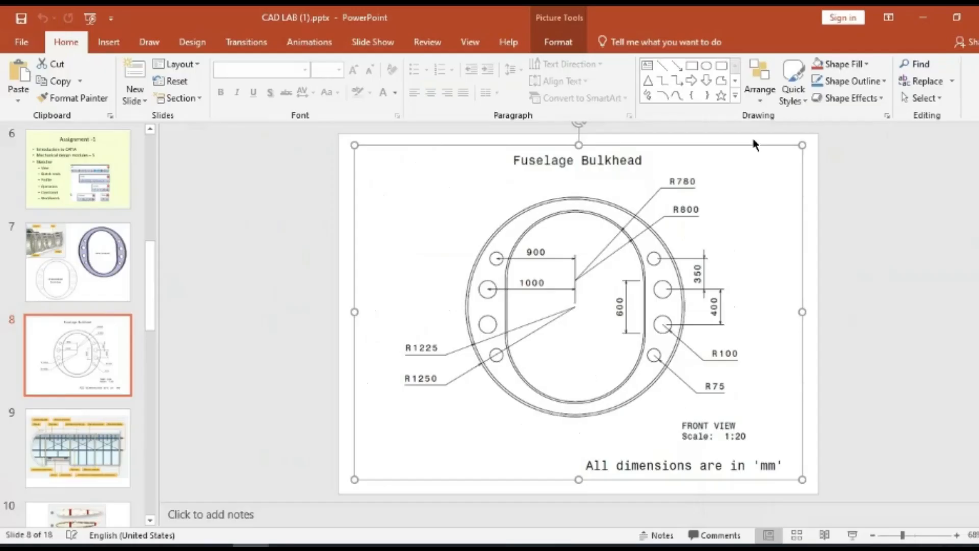
left_click(922, 17)
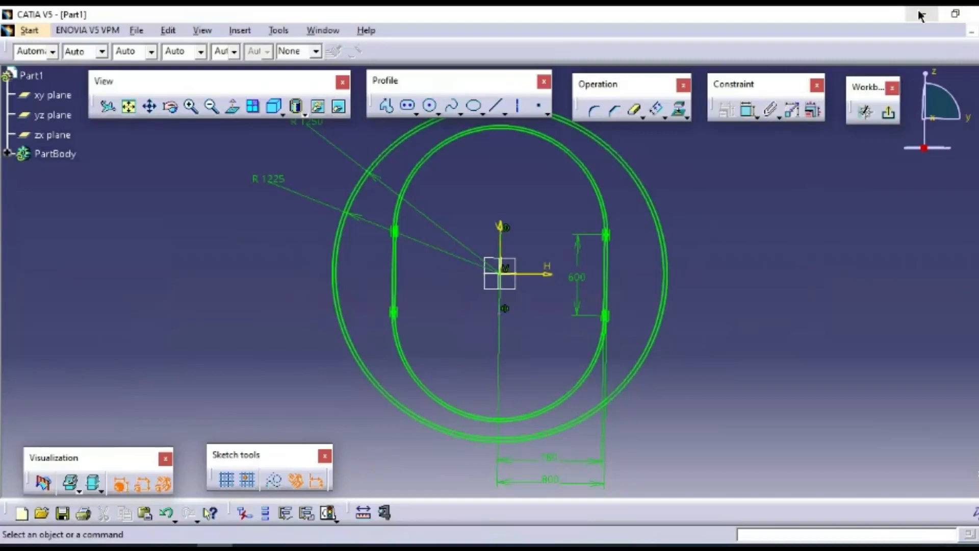
mouse_move(767, 305)
middle_mouse_down()
mouse_move(833, 265)
mouse_move(774, 280)
middle_mouse_up()
left_click(430, 106)
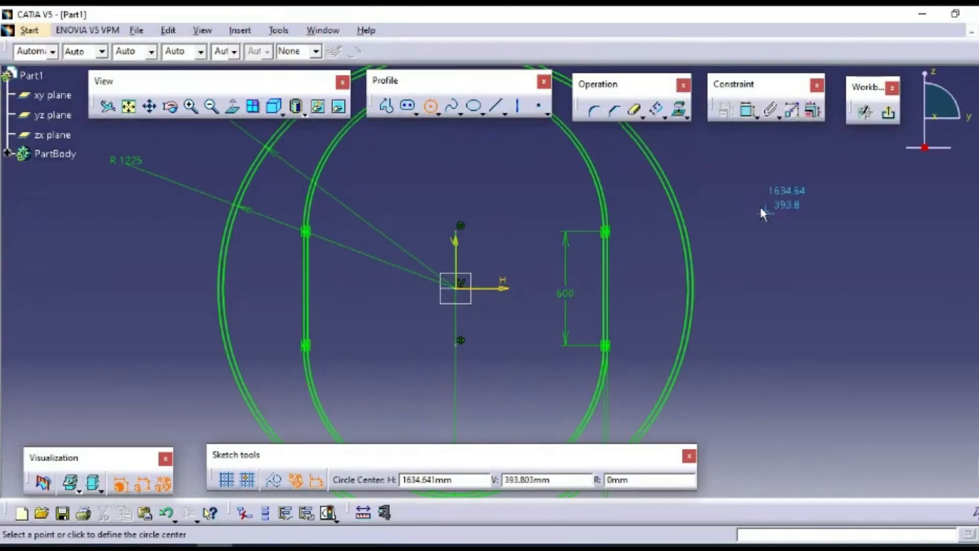
left_click(431, 105)
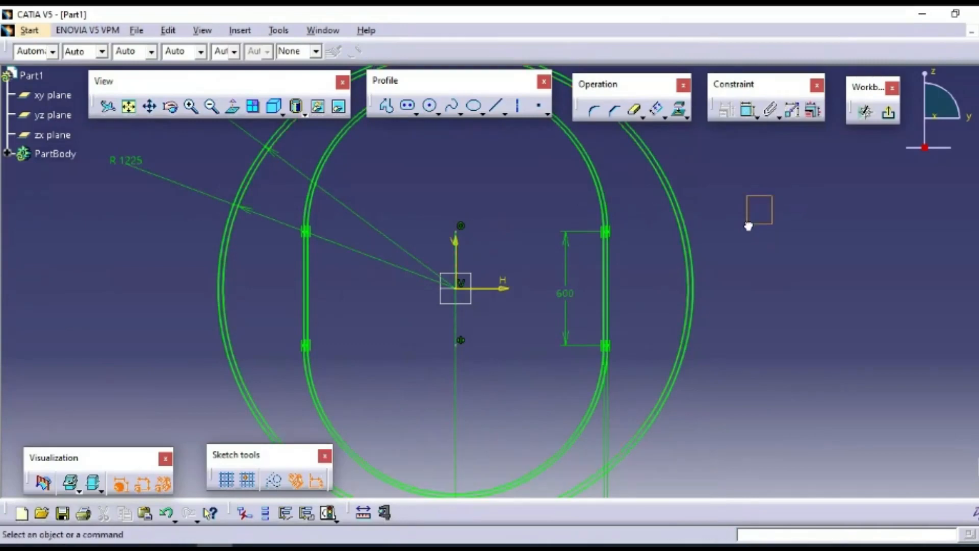
mouse_move(754, 219)
middle_mouse_down()
mouse_move(736, 255)
mouse_move(650, 290)
mouse_move(695, 270)
mouse_move(655, 286)
mouse_move(758, 284)
middle_mouse_up()
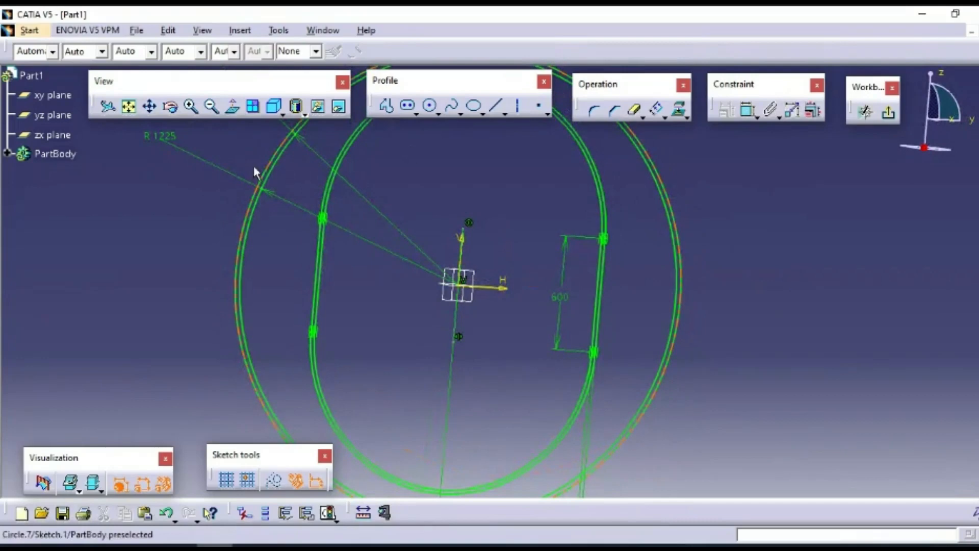
left_click(232, 117)
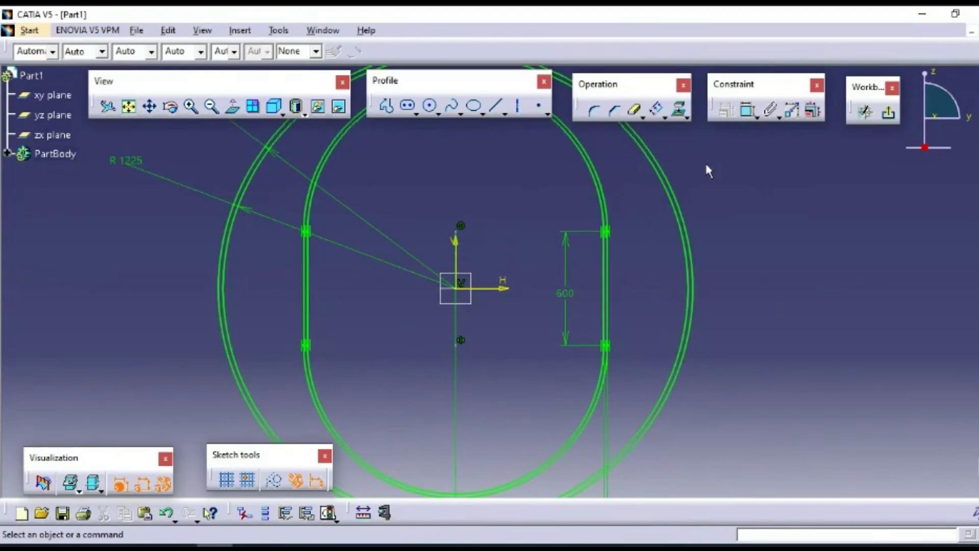
Step: Check the bulkhead drawing and sketch a circle of about 108 mm radius between the elongated hole's right side and the R1225 circle, above the H axis
left_click(431, 106)
left_click(431, 106)
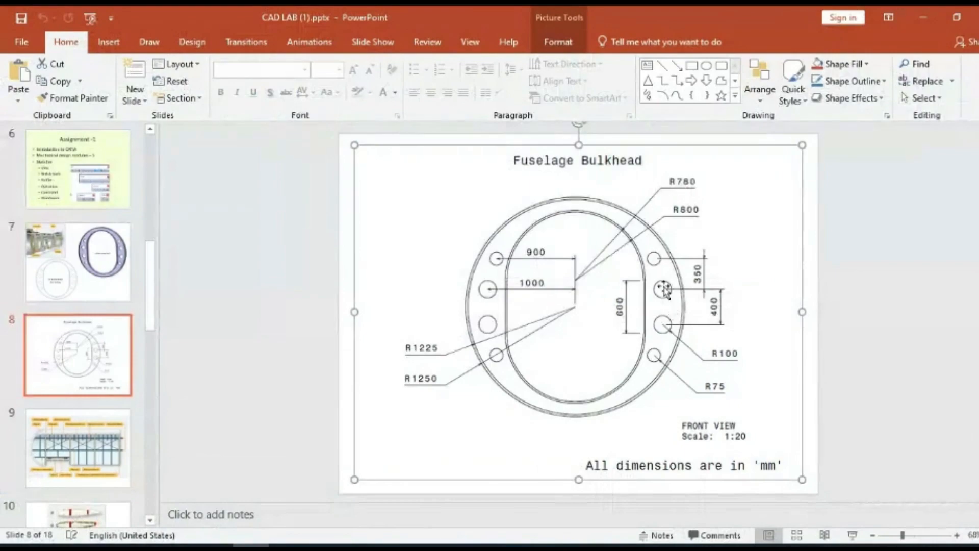
left_click(915, 18)
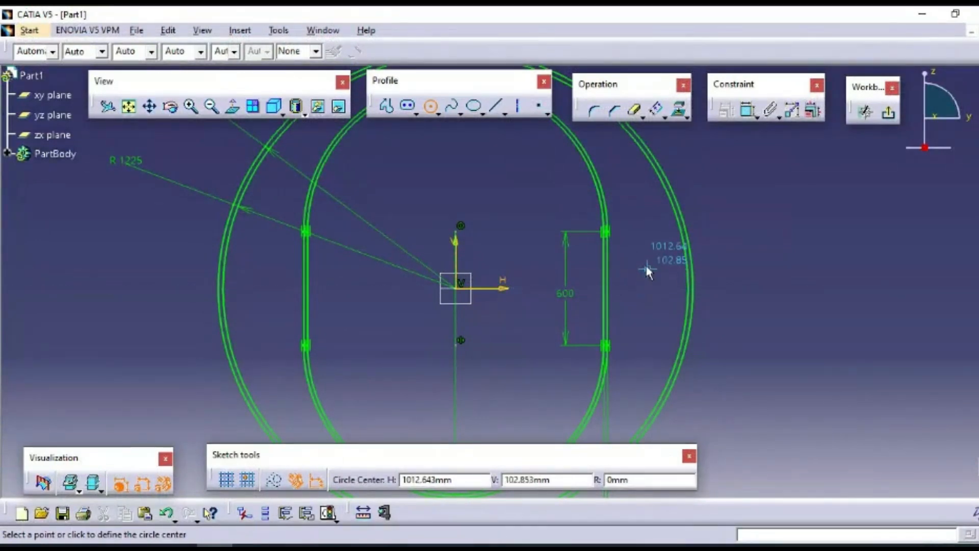
left_click(645, 248)
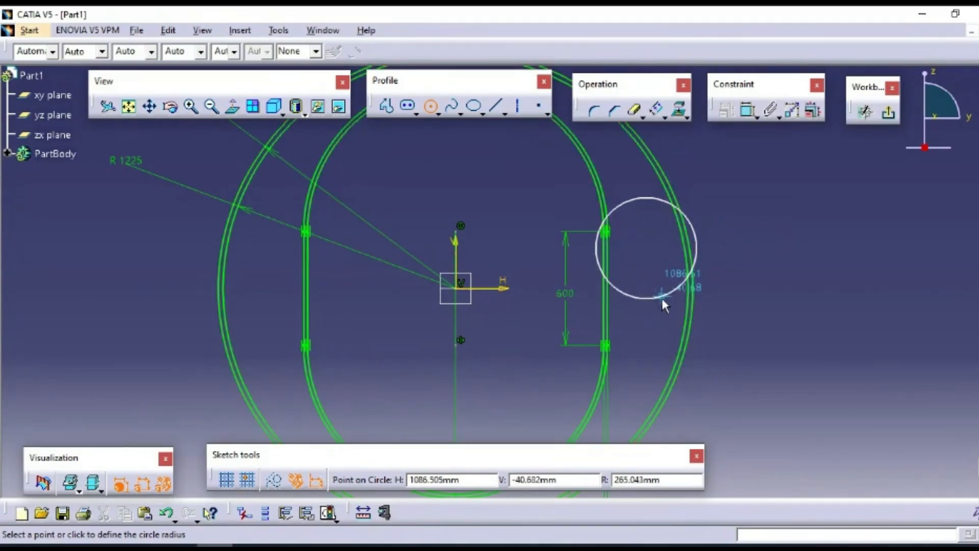
left_click(664, 261)
Step: Dimension the new side circle's radius and set it to 100 mm
left_click(746, 110)
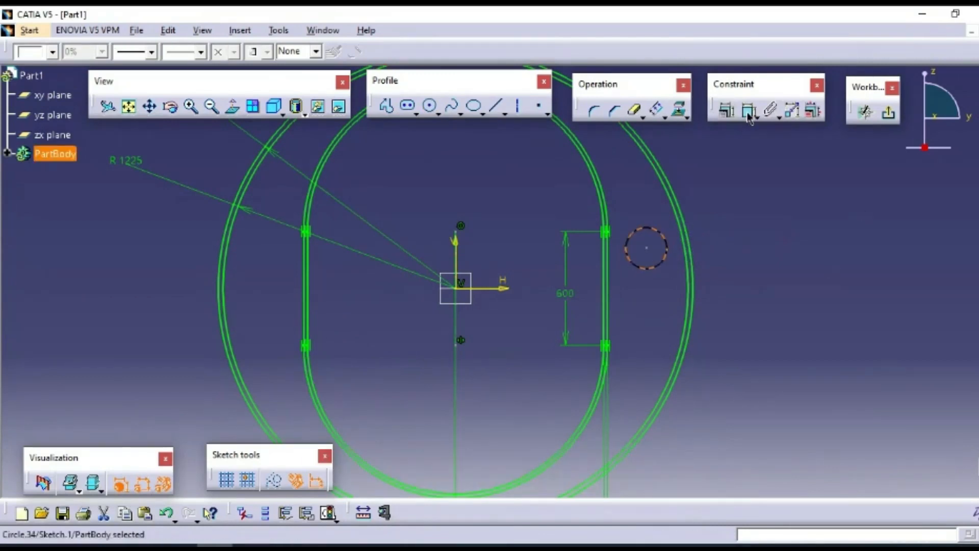
left_click(775, 232)
double_click(776, 230)
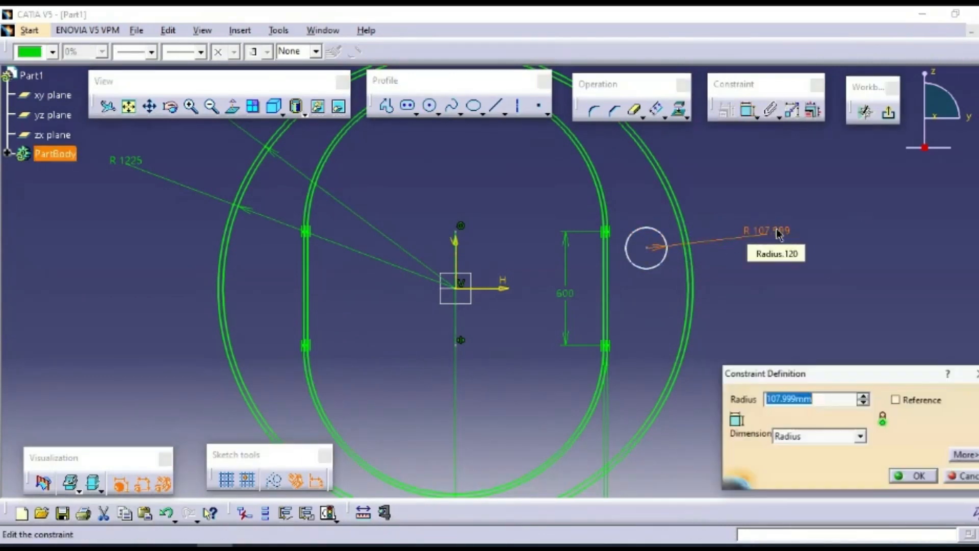
key("Return")
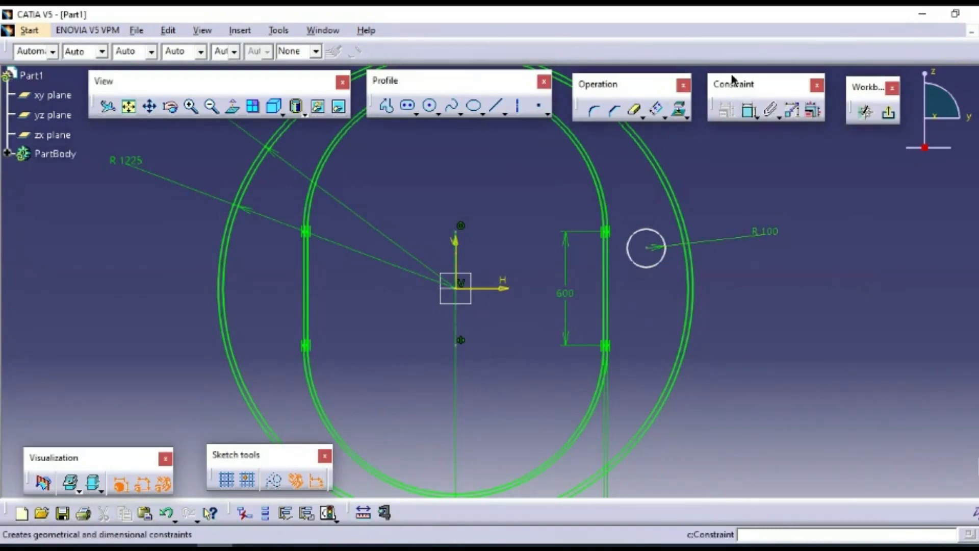
Step: Dimension the R100 circle's centre from the H axis and set the distance to 200 mm
left_click(750, 110)
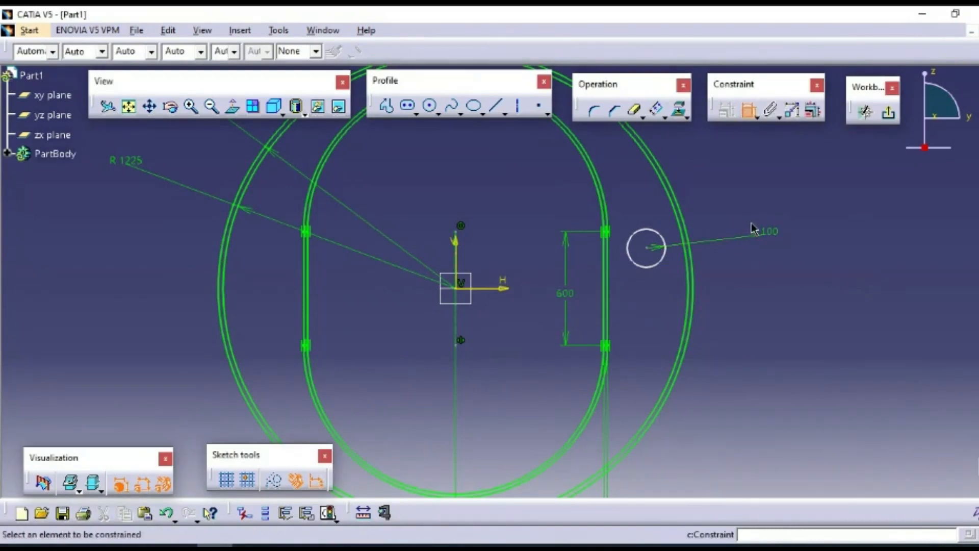
left_click(508, 288)
left_click(647, 247)
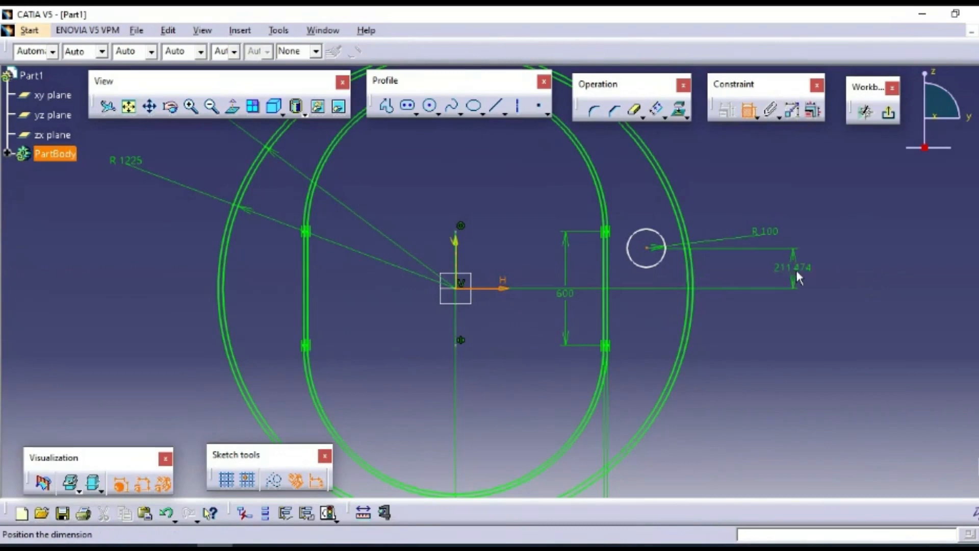
left_click(803, 273)
double_click(805, 273)
type("200")
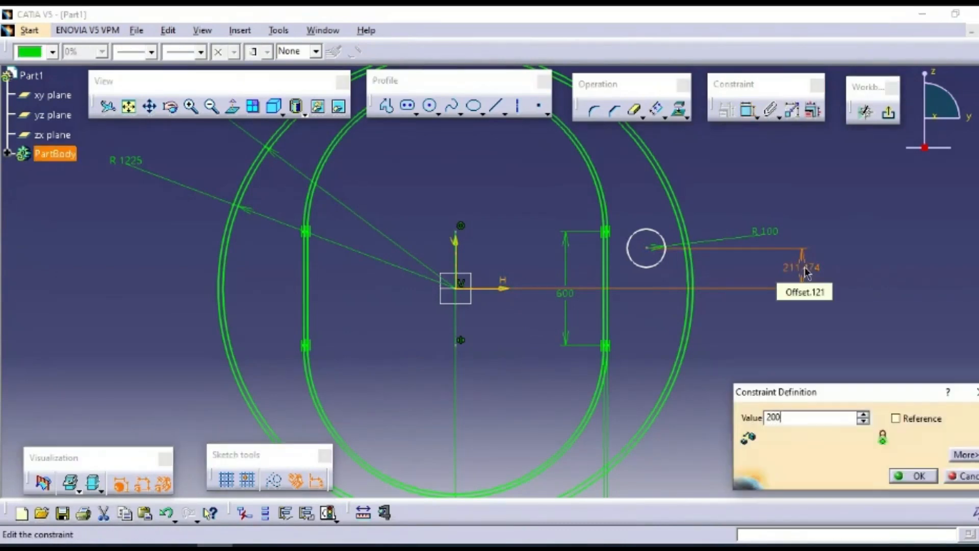
key("Return")
left_click(919, 249)
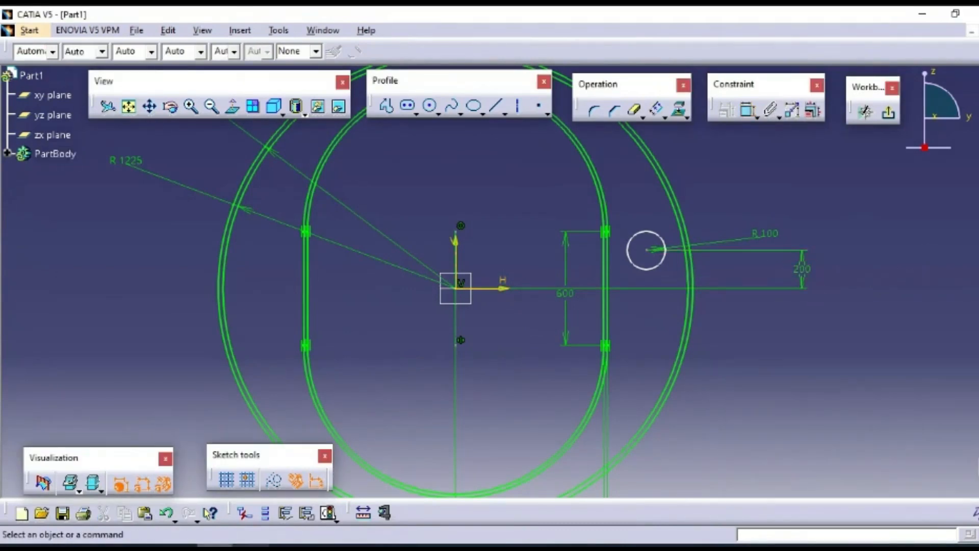
Step: Check the horizontal spacing on the bulkhead drawing, and constrain the R100 circle's centre 1000 mm from the V axis
left_click(250, 544)
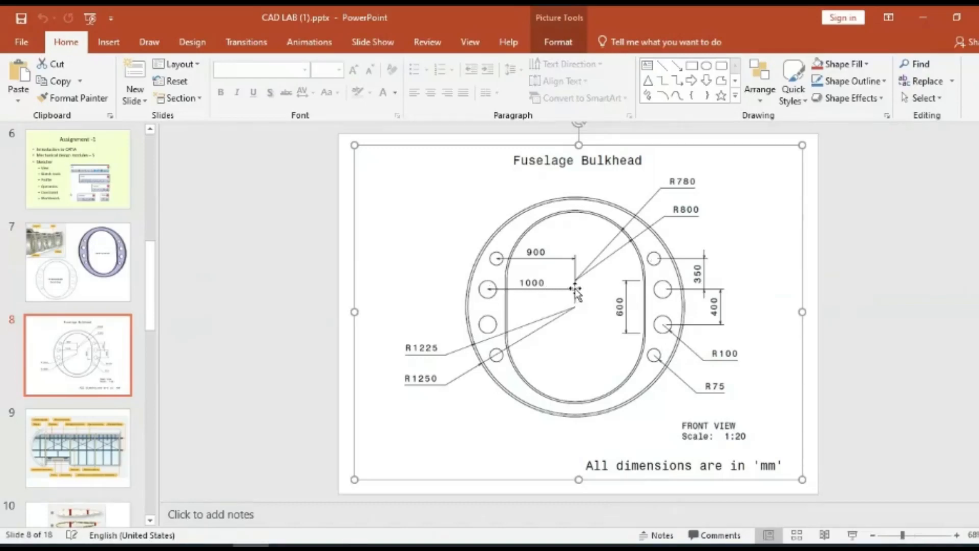
left_click(924, 17)
left_click(747, 110)
left_click(651, 246)
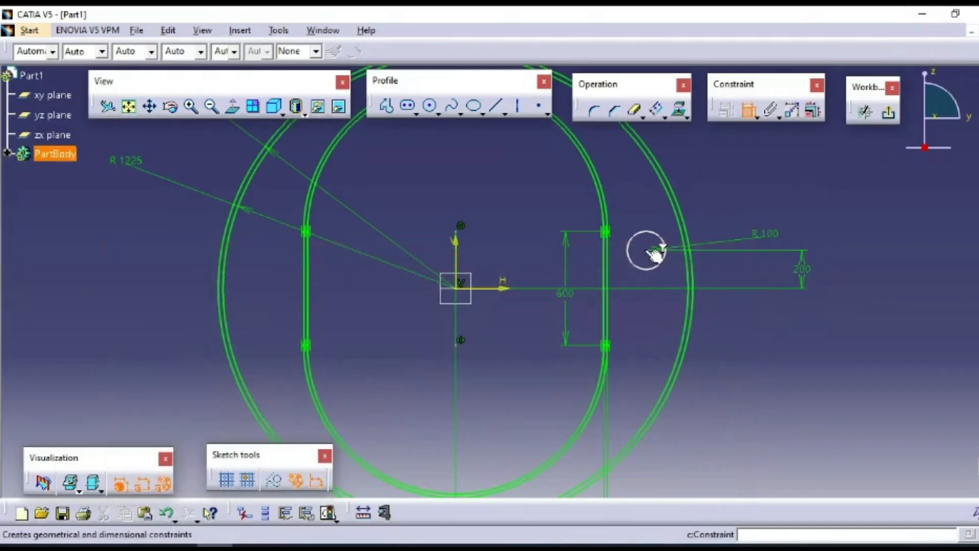
left_click(462, 257)
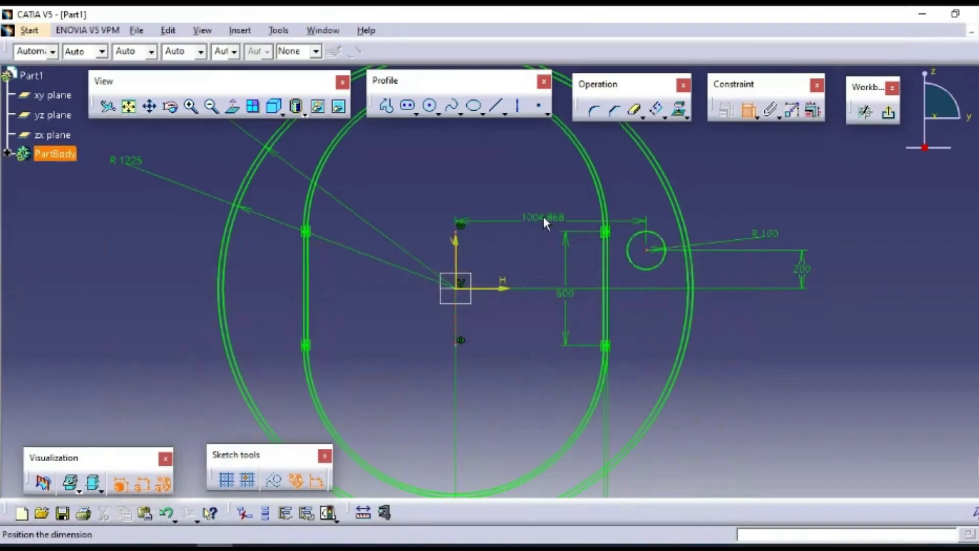
left_click(531, 197)
double_click(530, 196)
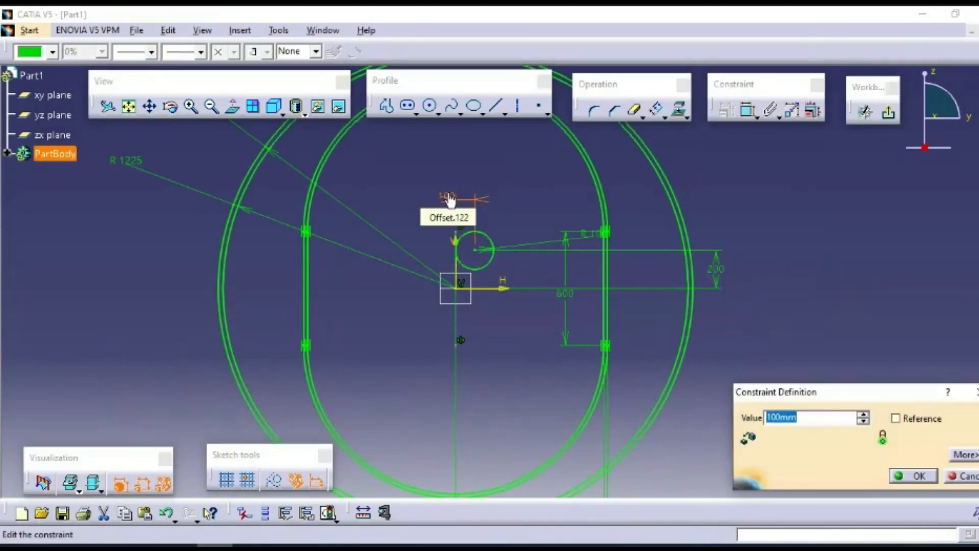
type("1000")
key("Return")
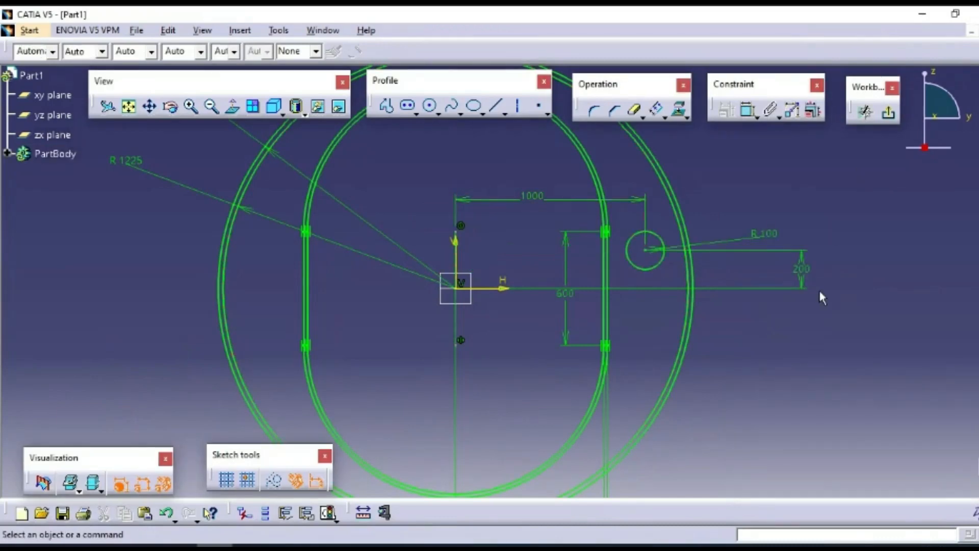
Step: Move the R100 circle's 200 mm height dimension inside the elongated hole, beside the 600 dimension
left_click_drag(801, 268, 540, 268)
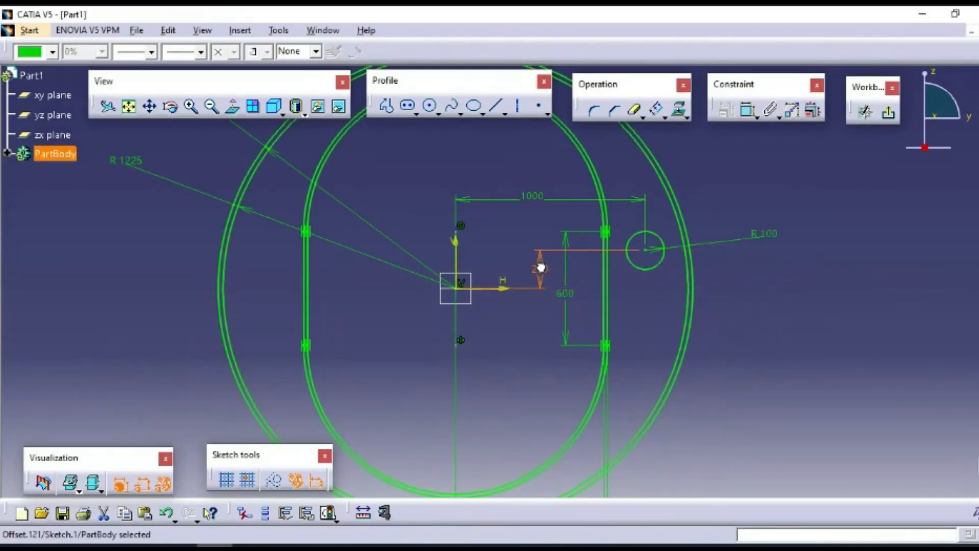
left_click(891, 315)
middle_click_drag(885, 296, 891, 310)
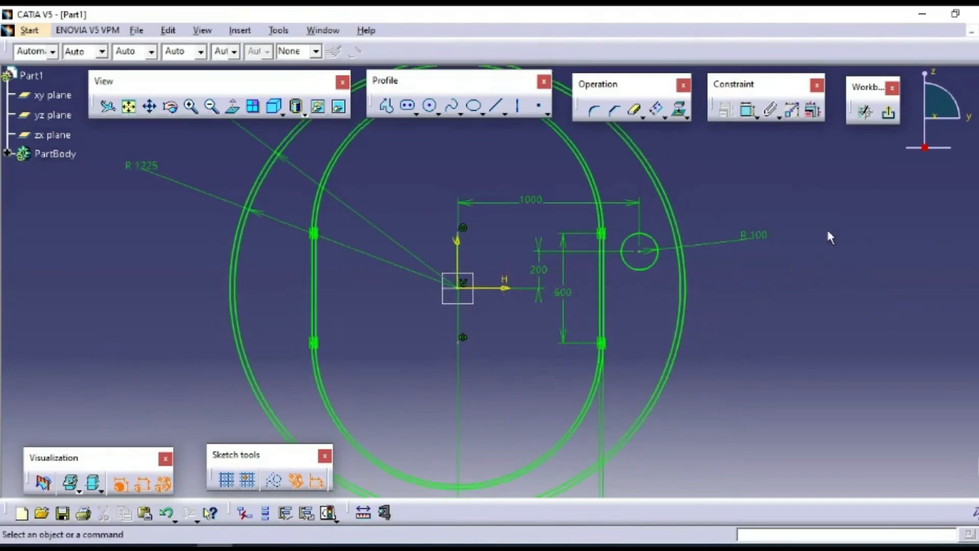
Step: Sketch a small circle of about 40 mm radius above the R100 circle, between the elongated hole and the R1225 circle
left_click(430, 105)
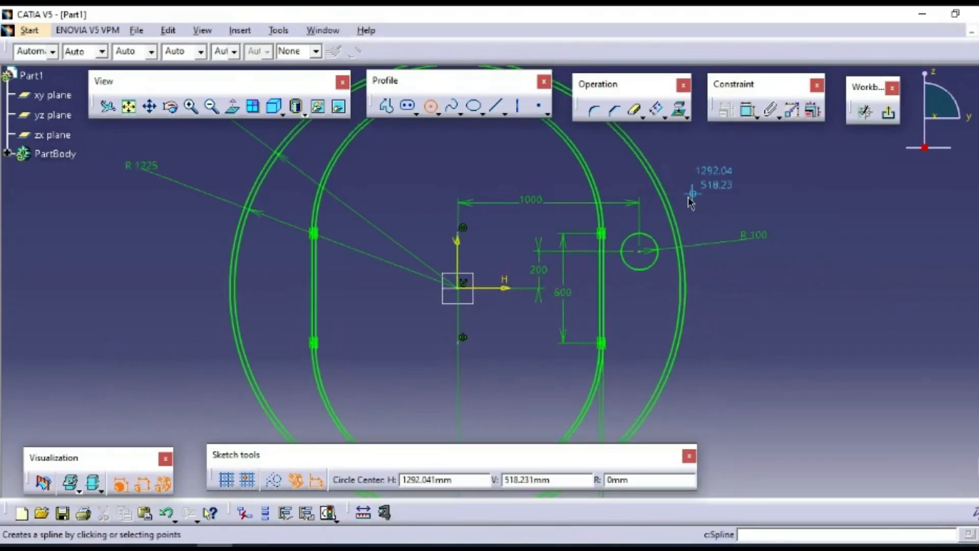
left_click(628, 188)
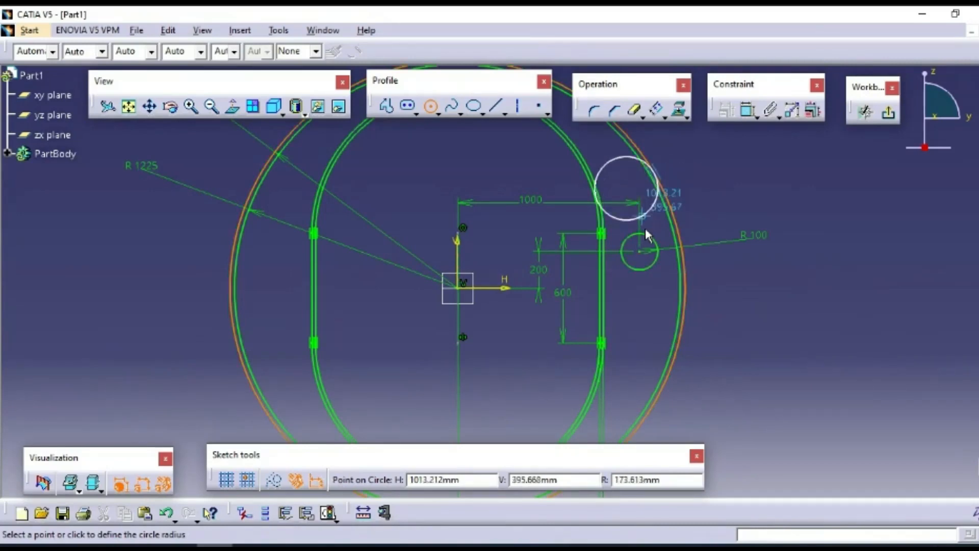
left_click(626, 188)
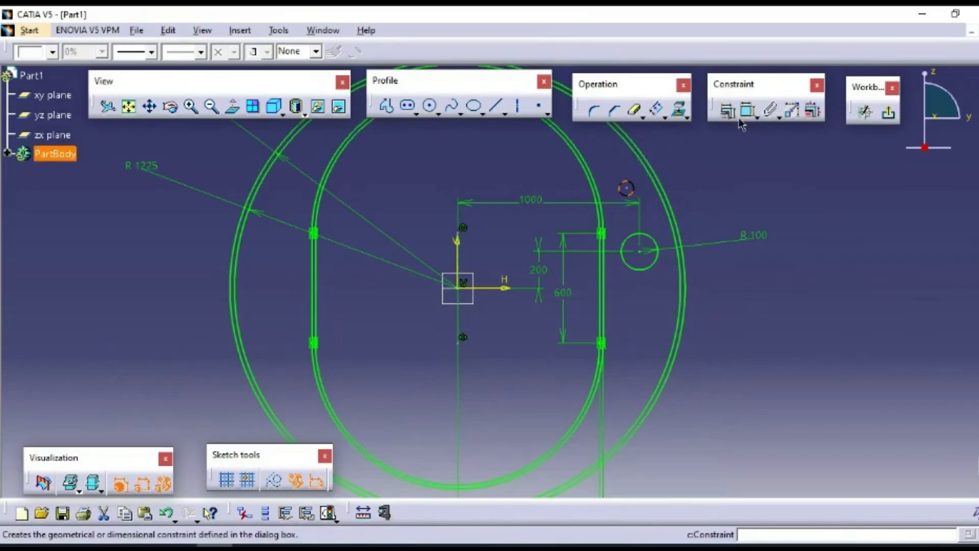
Step: Dimension the small upper circle's radius and set it to 75 mm
left_click(745, 110)
left_click(736, 181)
double_click(734, 176)
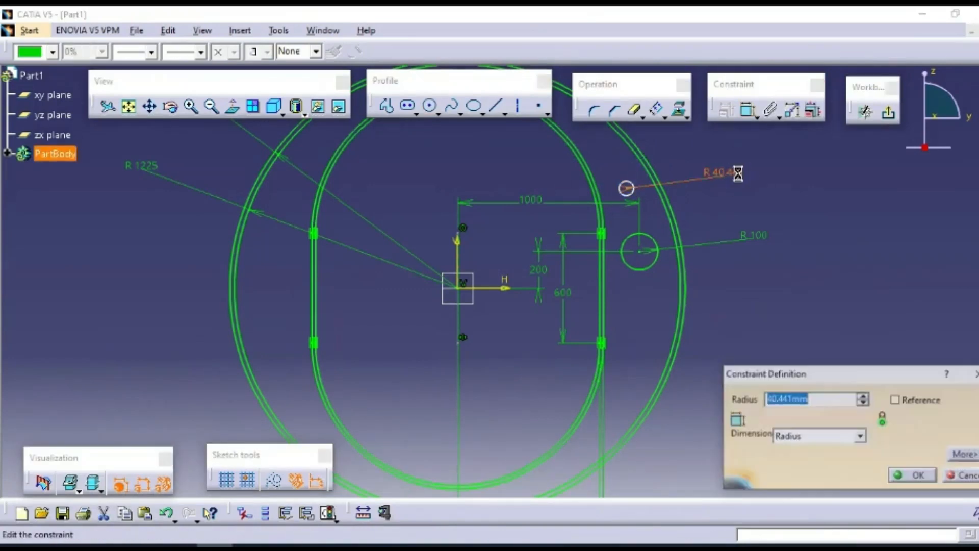
type("75")
key("Return")
mouse_move(830, 208)
middle_mouse_down()
mouse_move(802, 293)
mouse_move(830, 240)
middle_mouse_up()
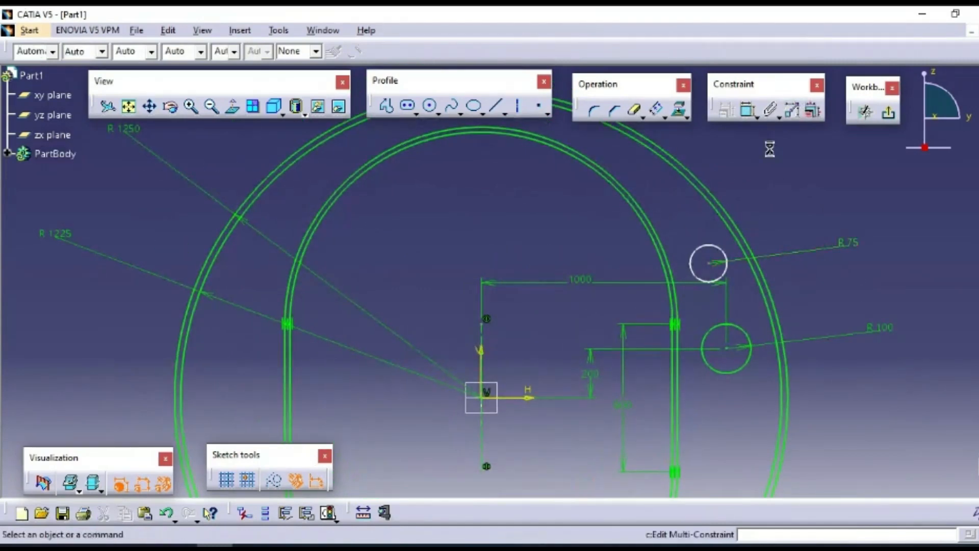
Step: Dimension the vertical distance between the R100 and R75 circle centres and set it to 350 mm
left_click(748, 110)
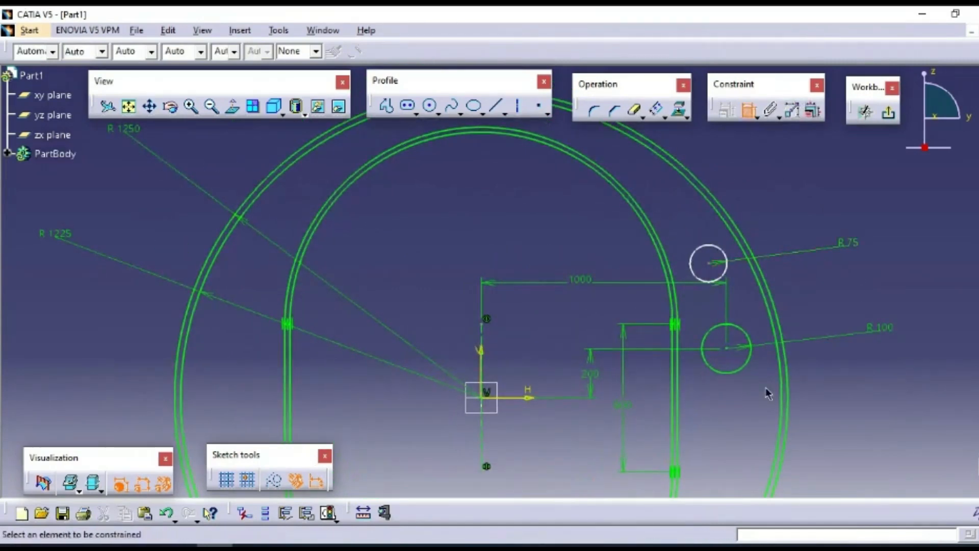
left_click(726, 348)
left_click(718, 266)
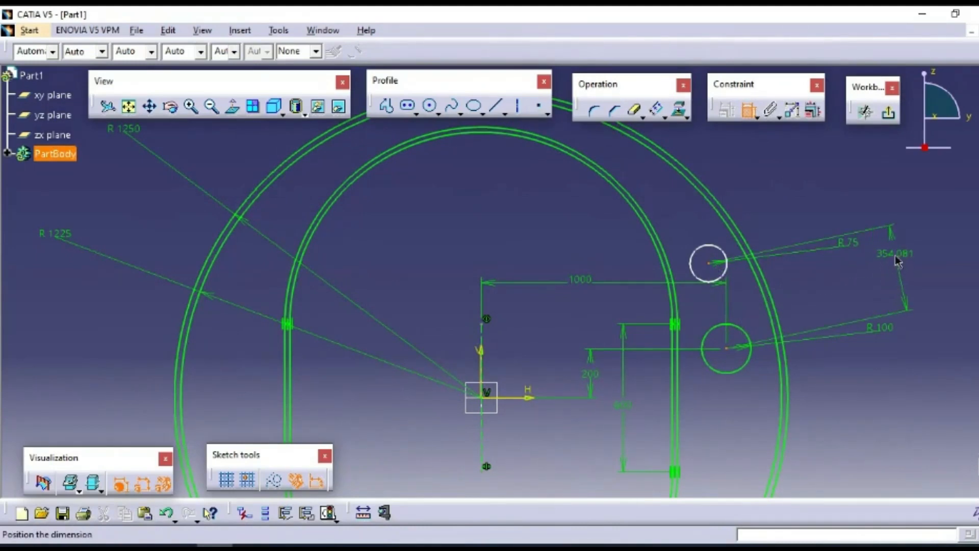
right_click(895, 256)
left_click(909, 315)
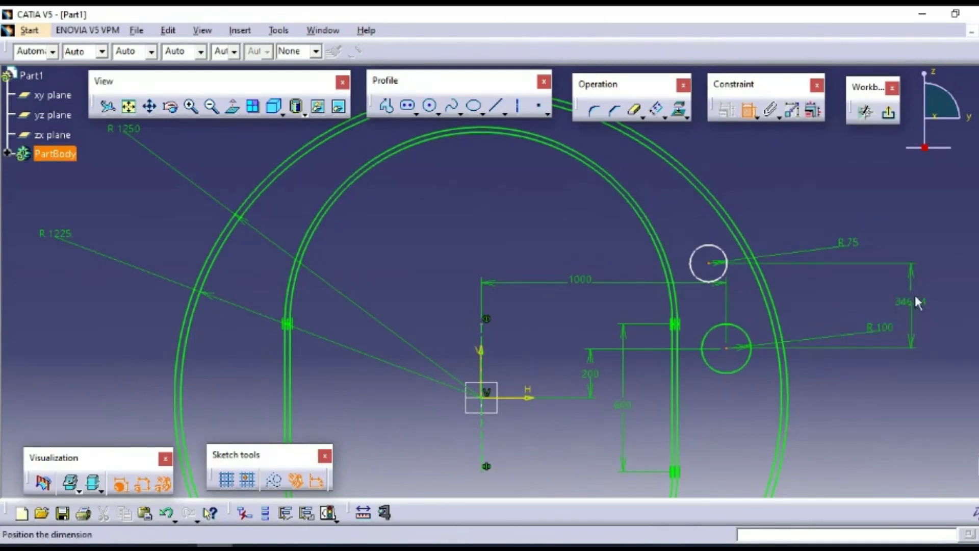
left_click(948, 305)
double_click(950, 308)
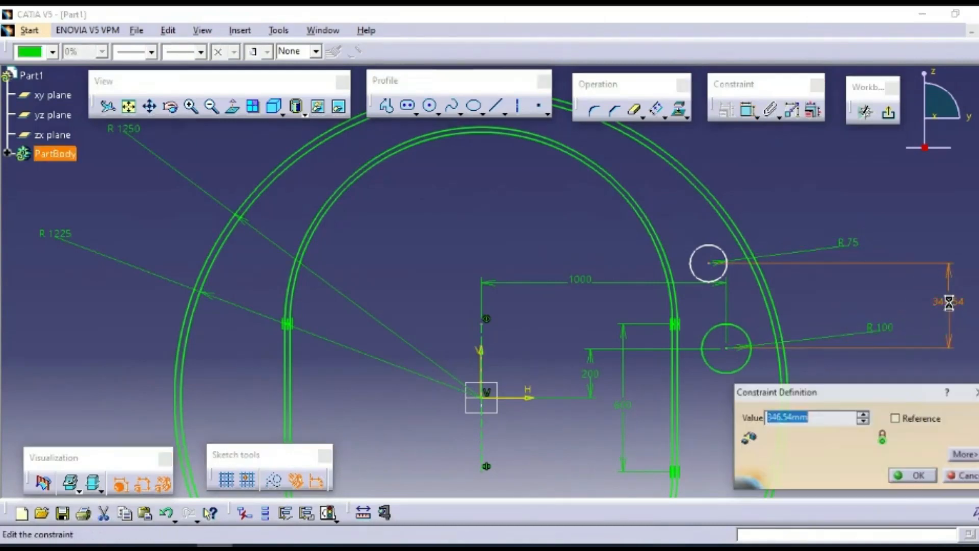
type("350")
key("Return")
left_click(859, 181)
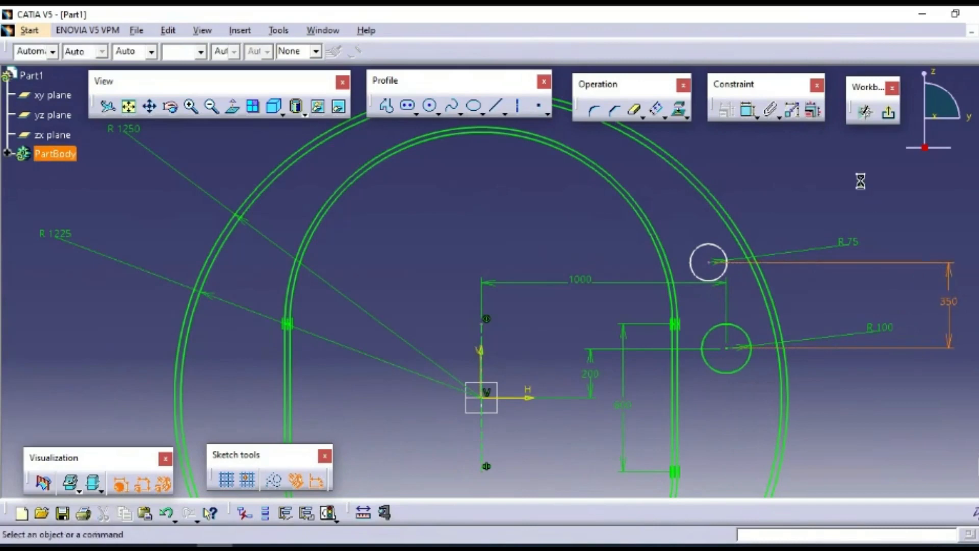
Step: Constrain the R75 circle's centre 900 mm from the V axis, placing the dimension above the 1000 dimension
left_click(750, 111)
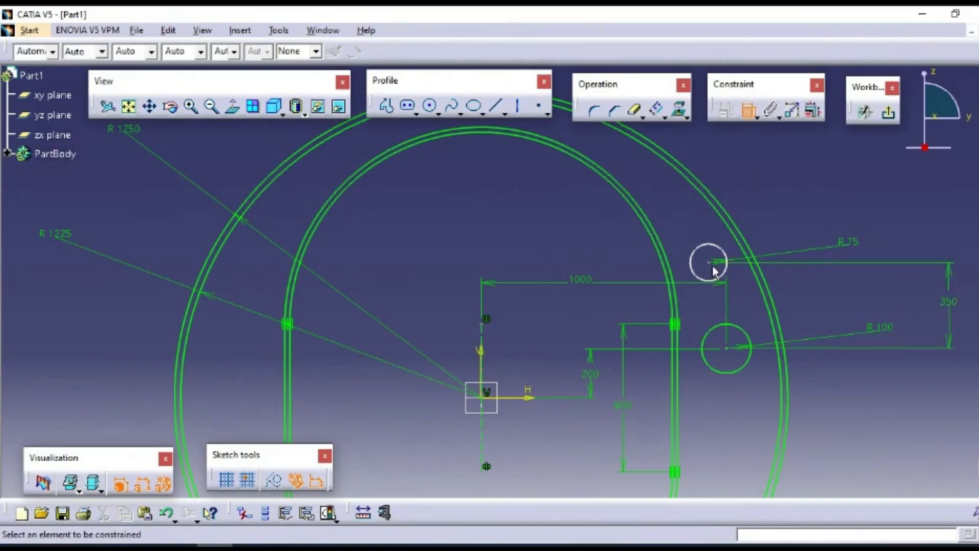
left_click(709, 267)
left_click(483, 352)
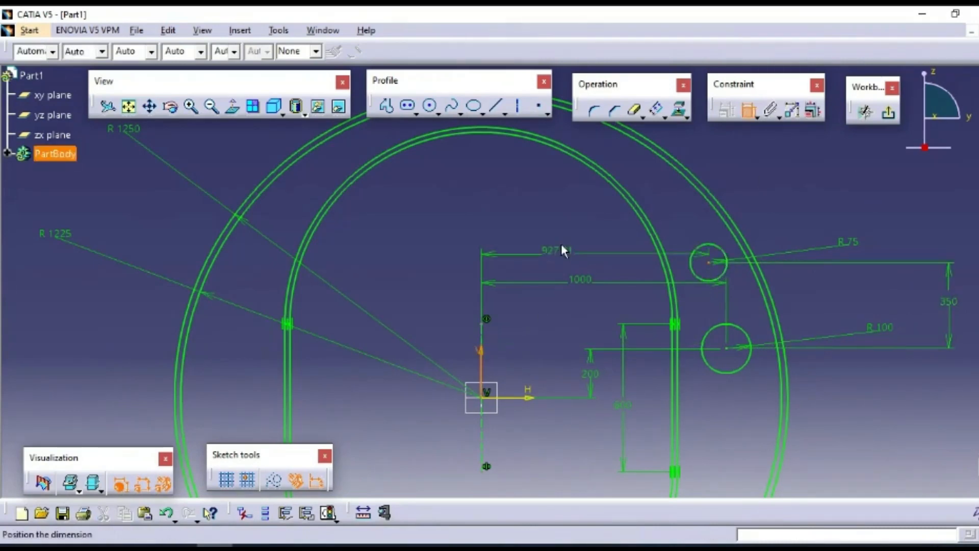
left_click(571, 221)
left_click(571, 225)
double_click(571, 225)
type("900")
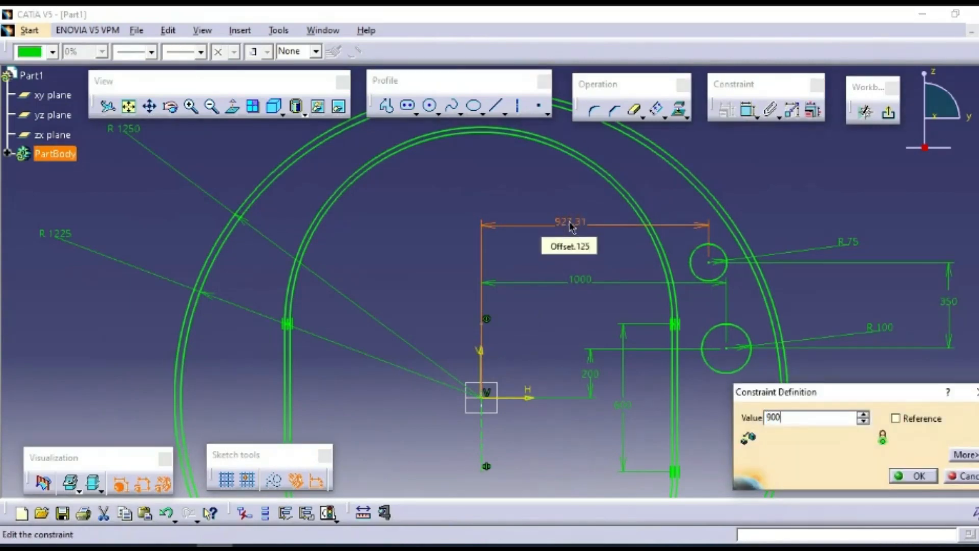
key("Return")
left_click(803, 188)
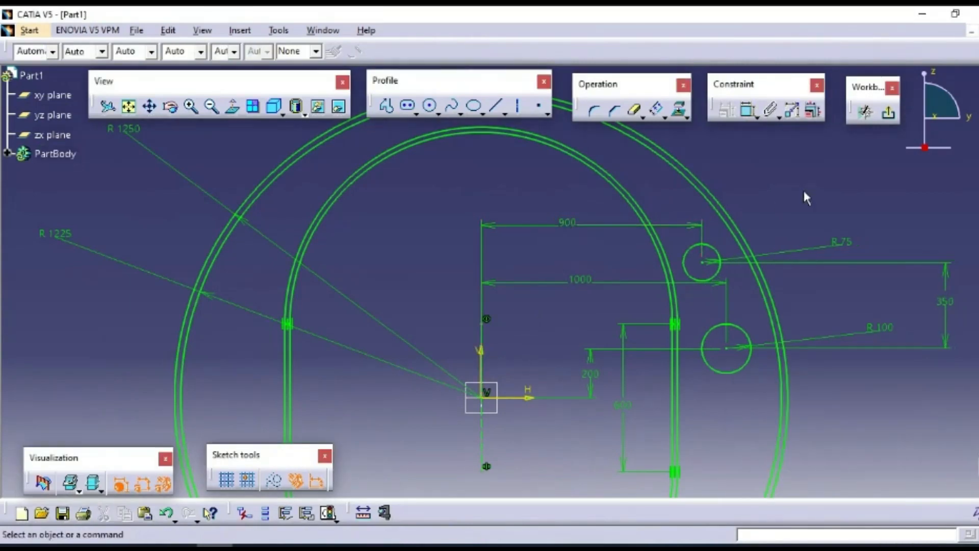
Step: Mirror the R100 and R75 circles about the H axis to create the lower pair of side holes
middle_click_drag(802, 188, 788, 341)
middle_click_drag(688, 372, 719, 295)
middle_click_drag(794, 355, 801, 315)
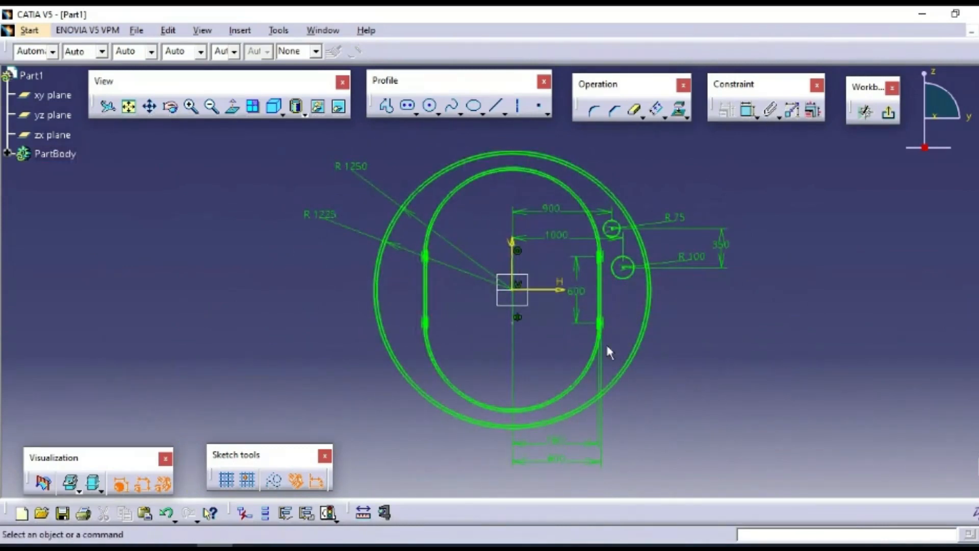
left_click(663, 116)
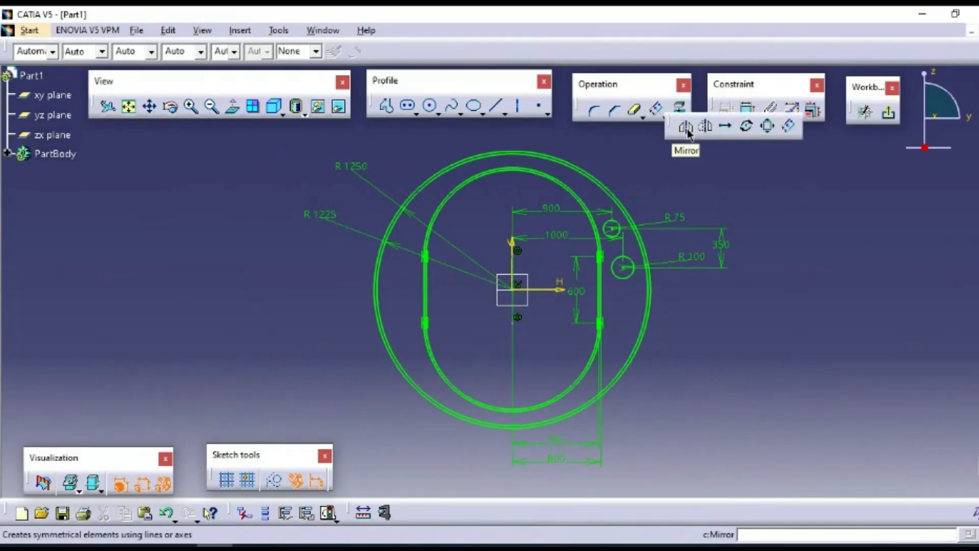
left_click(686, 128)
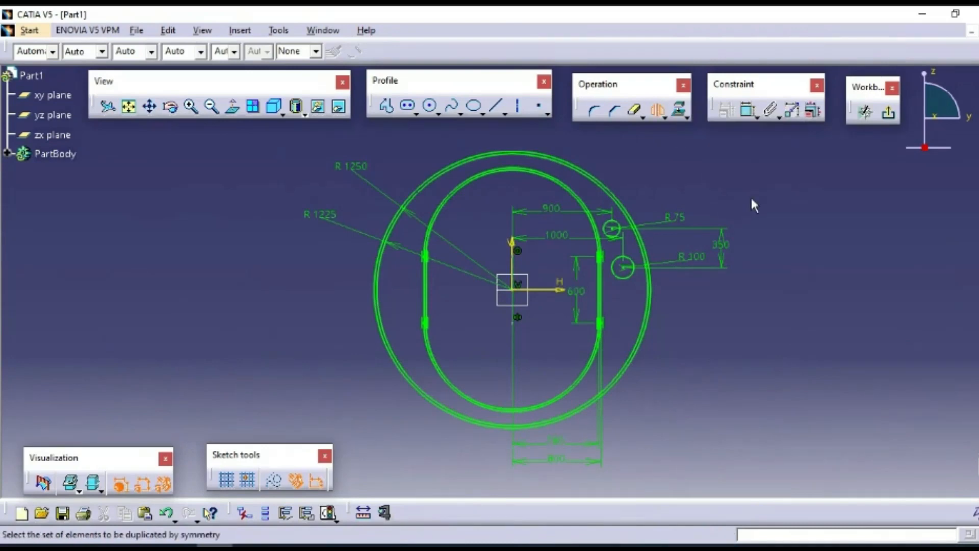
left_click(655, 114)
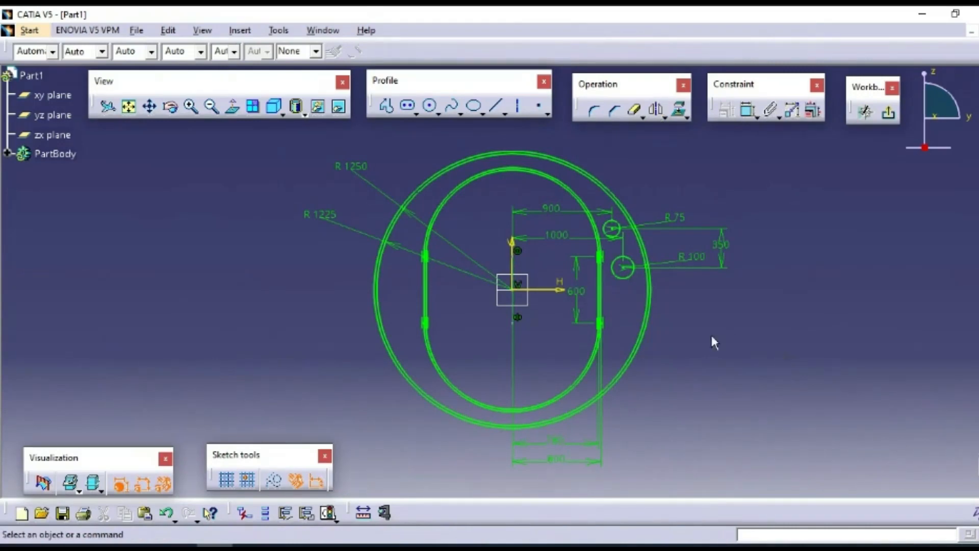
left_click(628, 270)
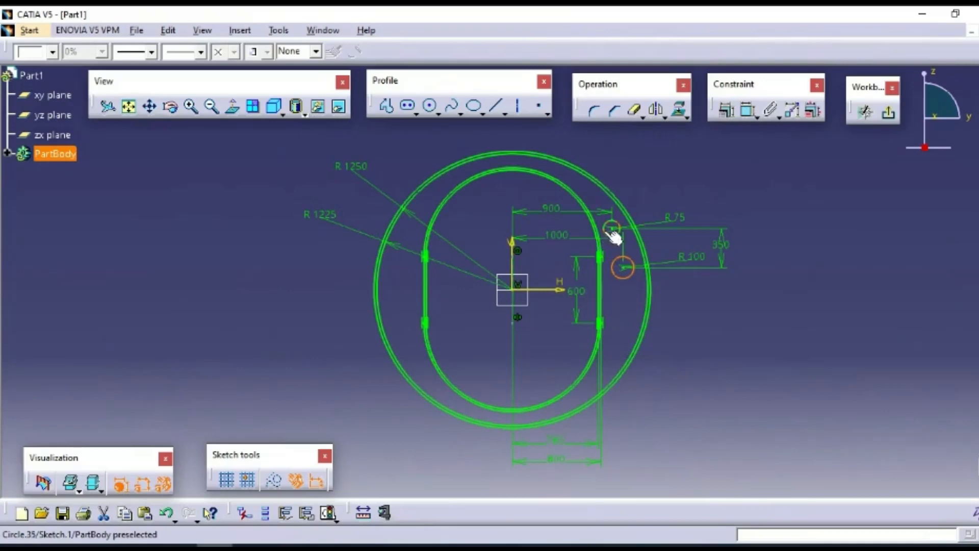
left_click(612, 231, "ctrl")
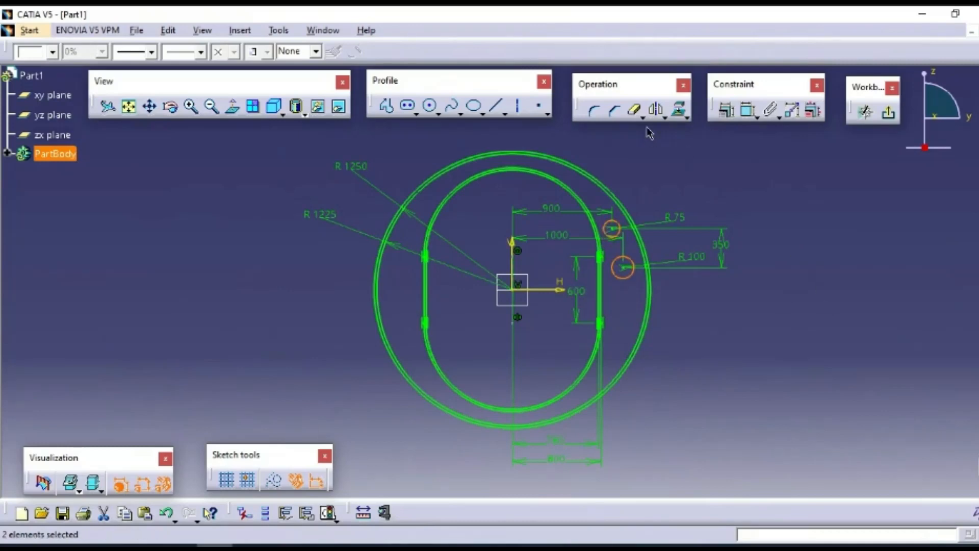
left_click(657, 110)
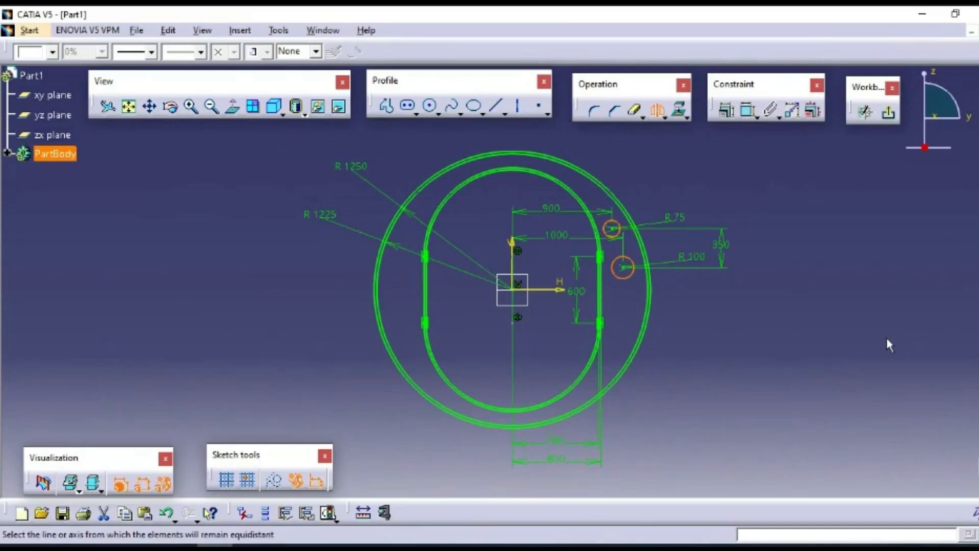
left_click(561, 289)
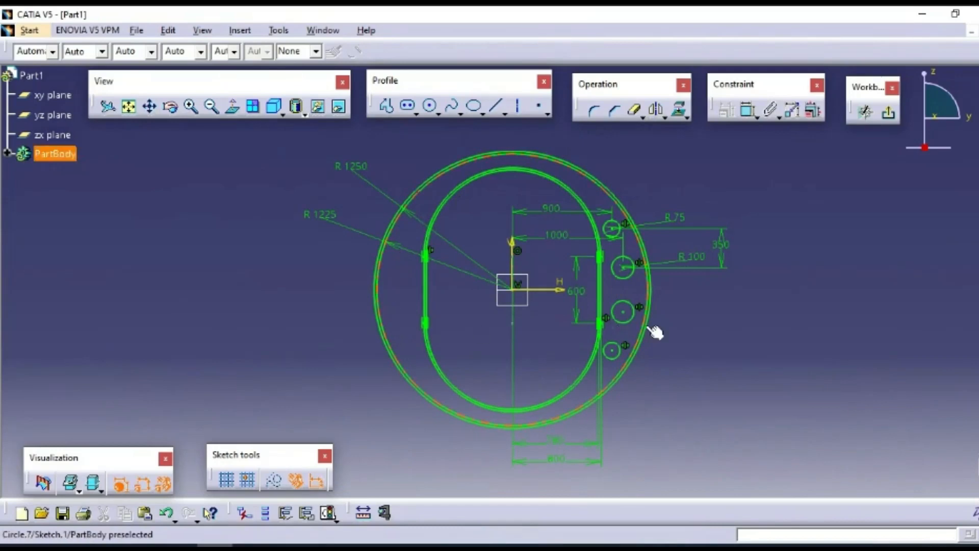
Step: Mirror all four side holes about the V axis onto the opposite side of the bulkhead
left_click(612, 228)
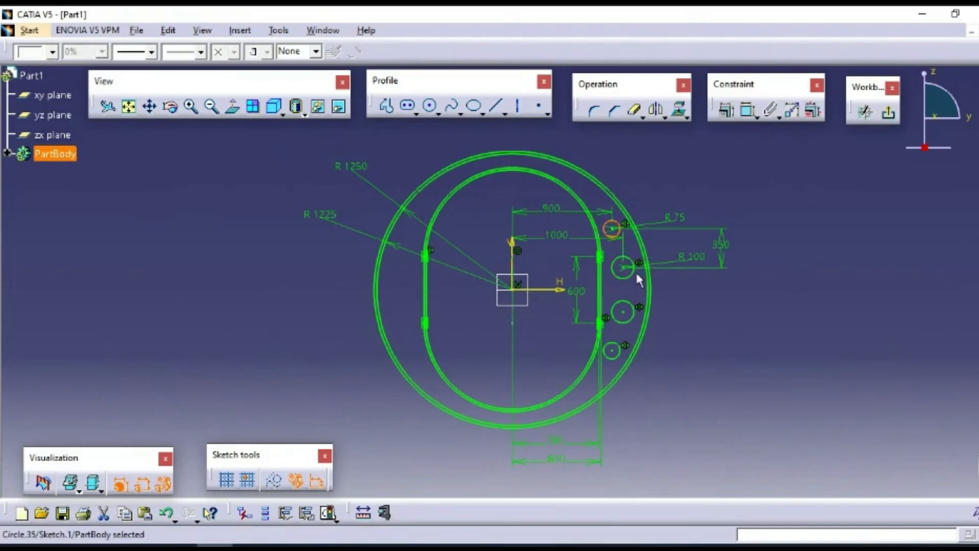
left_click(623, 268, "ctrl")
left_click(636, 309, "ctrl")
left_click(619, 349, "ctrl")
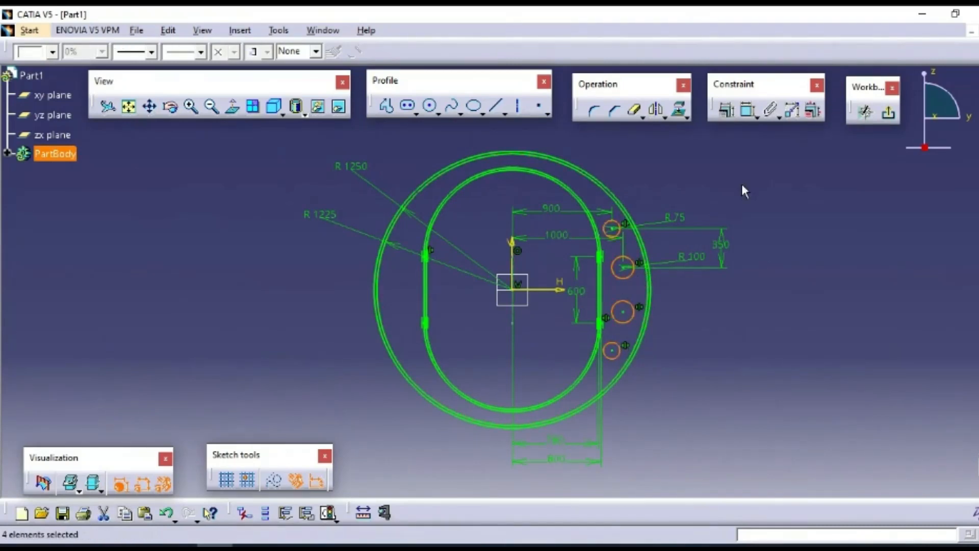
left_click(658, 113)
left_click(562, 290)
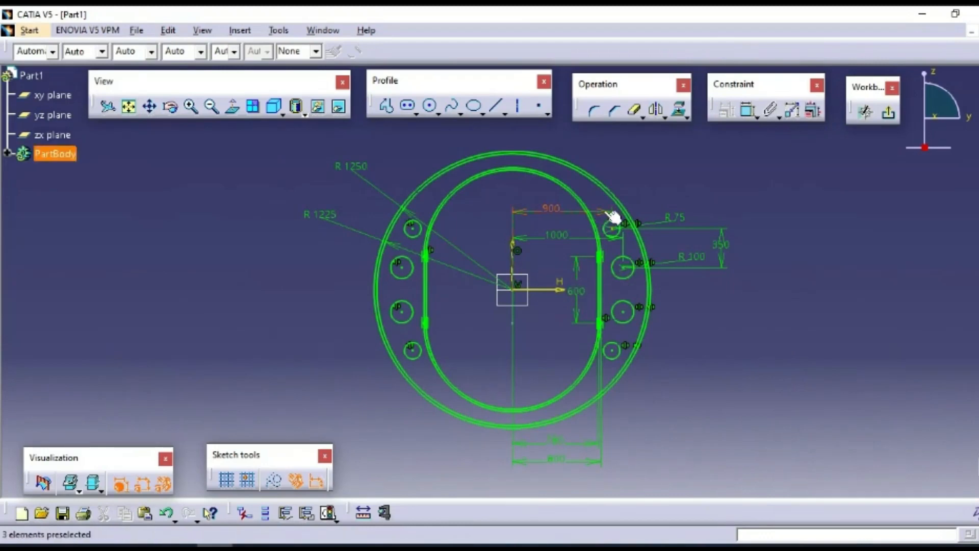
Step: Move the 1000 and 900 dimensions above the outer circle, with 1000 uppermost
left_click_drag(625, 251, 614, 137)
mouse_move(614, 137)
middle_mouse_down()
mouse_move(632, 156)
mouse_move(649, 263)
middle_mouse_up()
left_click_drag(658, 280, 631, 207)
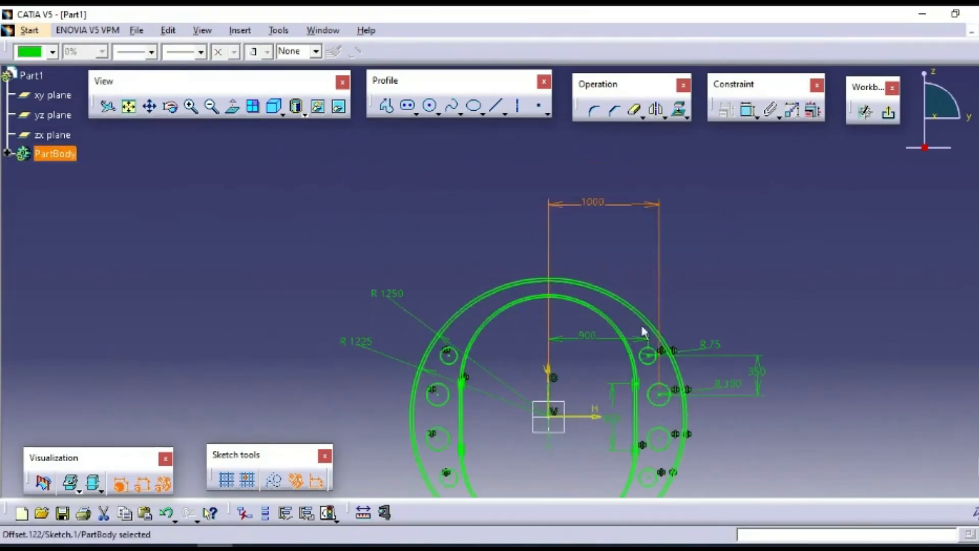
left_click_drag(644, 340, 627, 224)
left_click(852, 335)
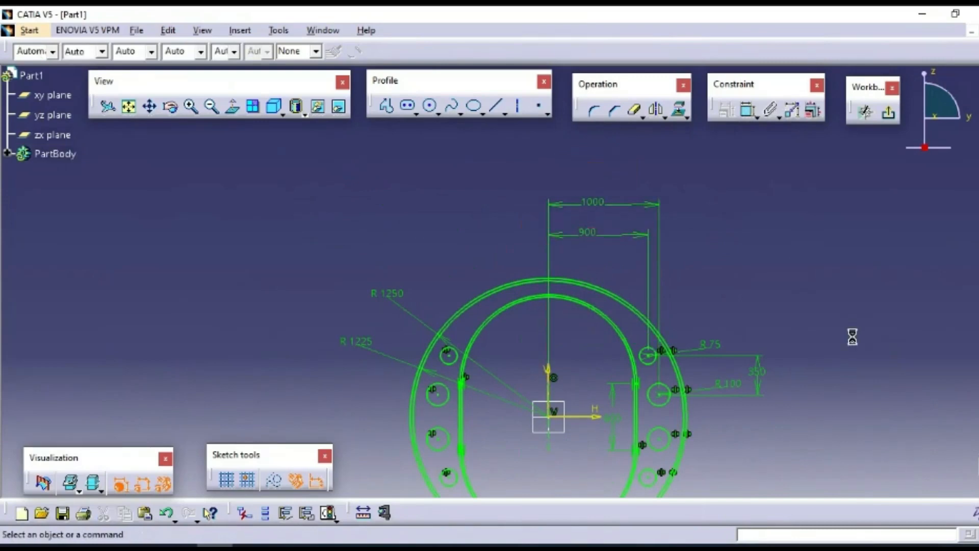
middle_click_drag(852, 334, 802, 272)
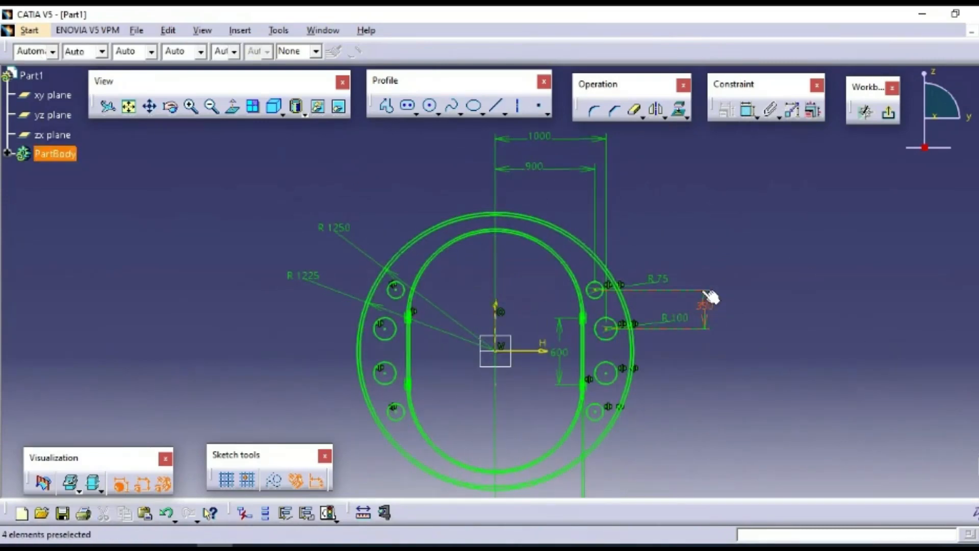
Step: Move the R100 label outside the bulkhead below its hole and the R75 label outside above its hole
left_click_drag(702, 296, 673, 375)
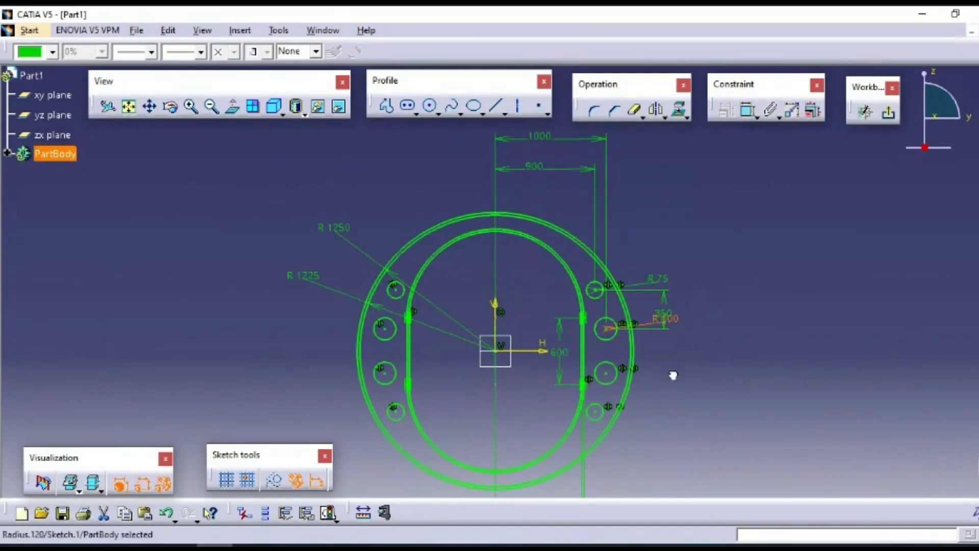
double_click(610, 328)
left_click_drag(610, 328, 644, 398)
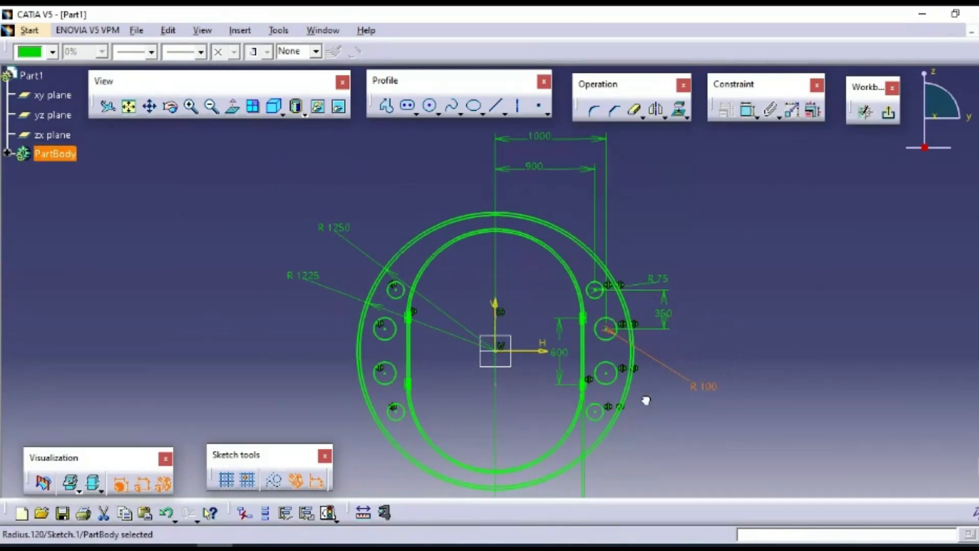
left_click(595, 290)
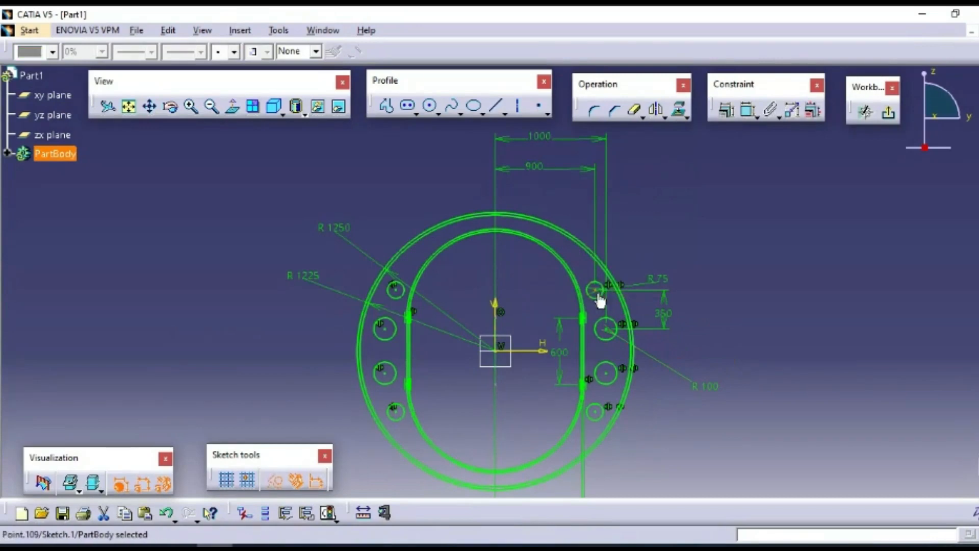
left_click_drag(600, 293, 635, 257)
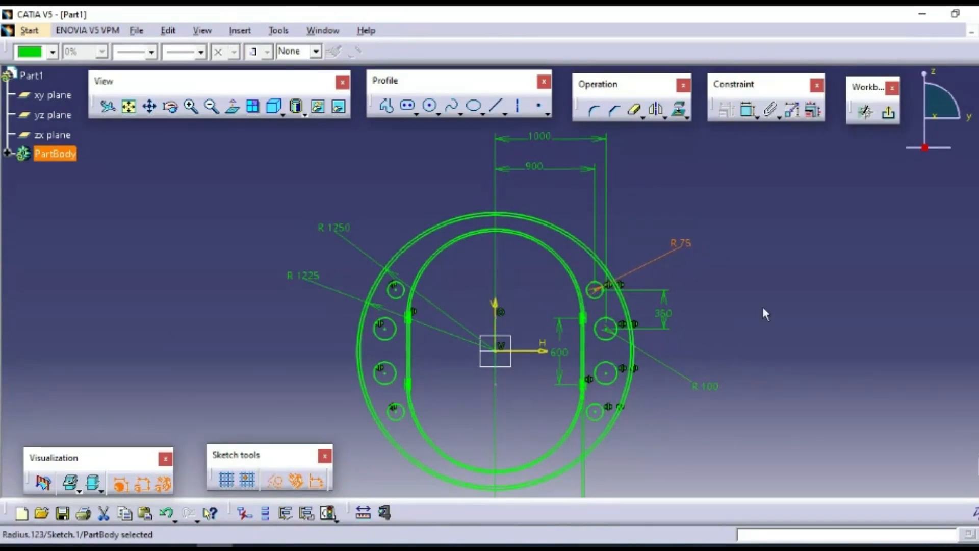
left_click(713, 316)
Step: Move the 350 dimension inside the elongated hole and shift the 600 dimension closer to the V axis
mouse_move(665, 304)
left_mouse_down()
mouse_move(663, 294)
mouse_move(541, 301)
mouse_move(551, 312)
mouse_move(525, 330)
left_mouse_up()
left_click(797, 313)
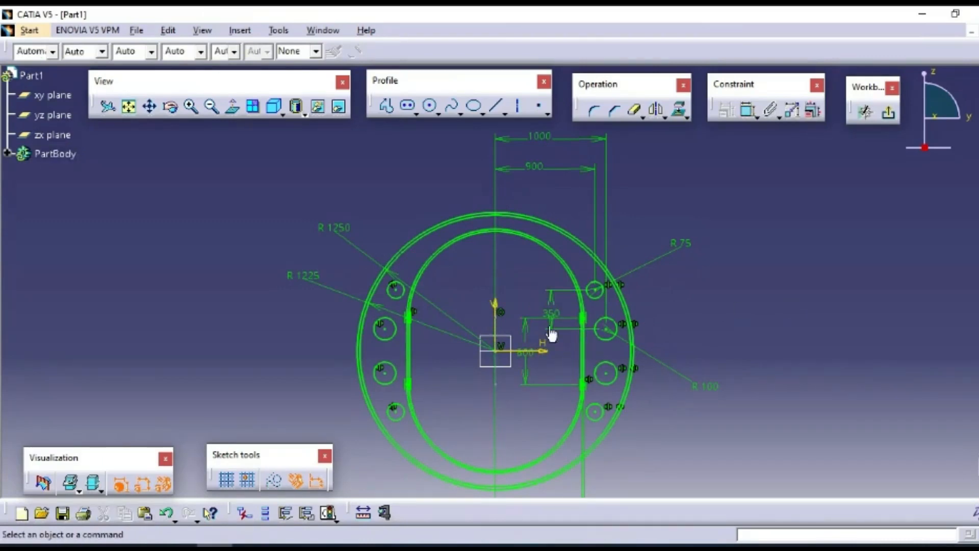
left_click_drag(551, 334, 553, 306)
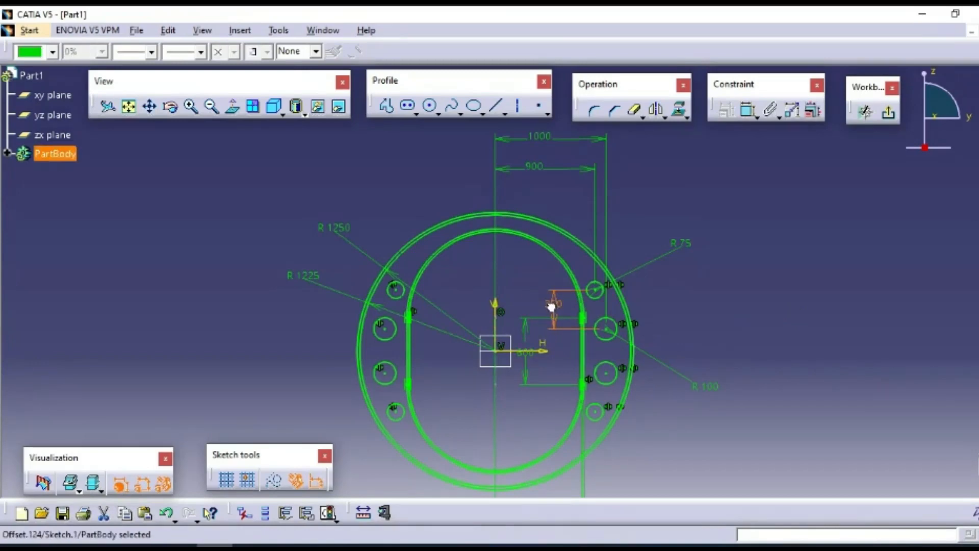
left_click(790, 315)
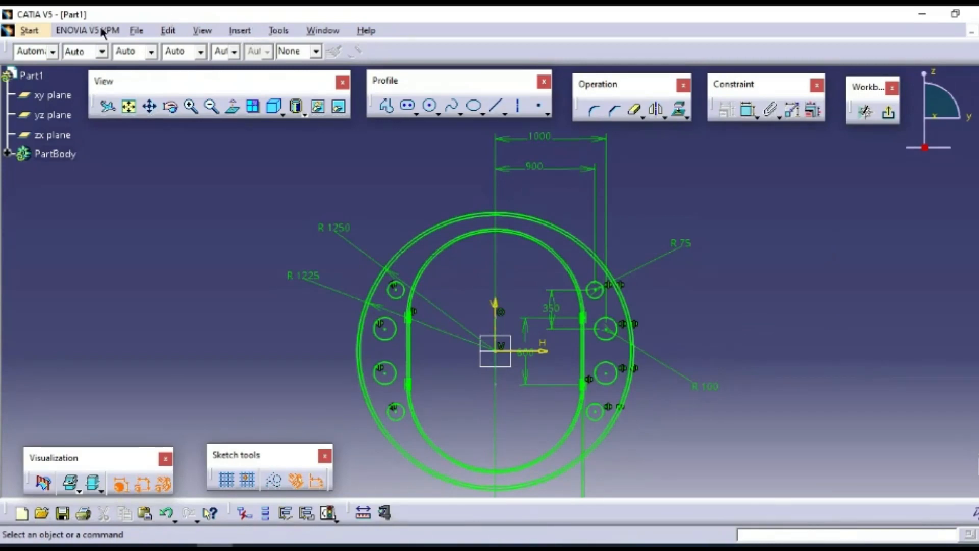
Step: Start the image Capture command for the bulkhead sketch and move its controls clear of the screen edge
left_click(276, 33)
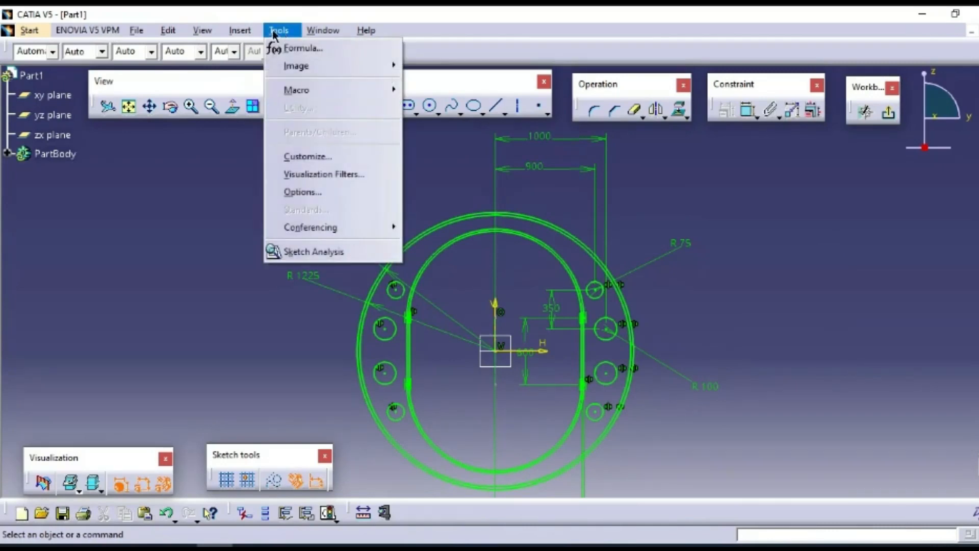
mouse_move(314, 68)
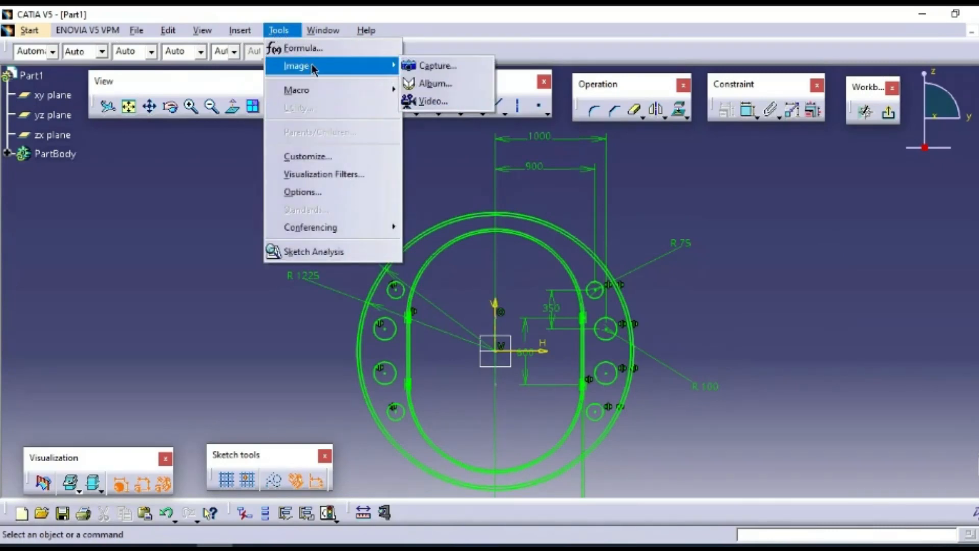
left_click(452, 71)
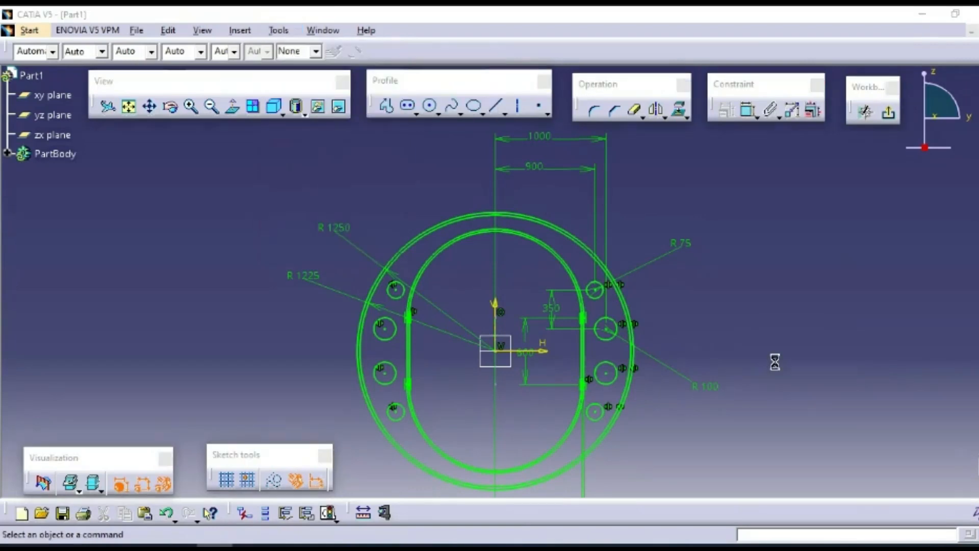
left_click_drag(924, 452, 919, 414)
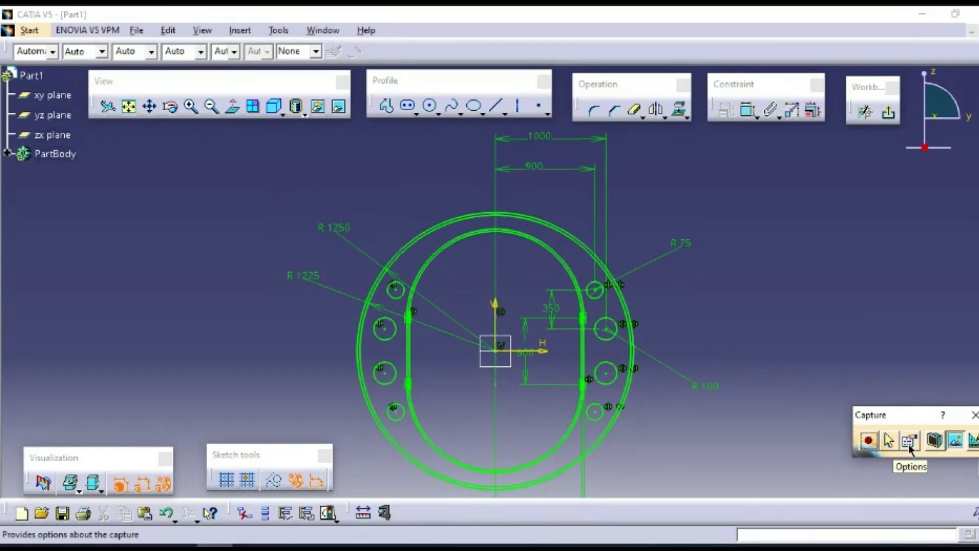
Step: Take a trial capture of the sketch with unchanged capture options and discard the preview
left_click(909, 445)
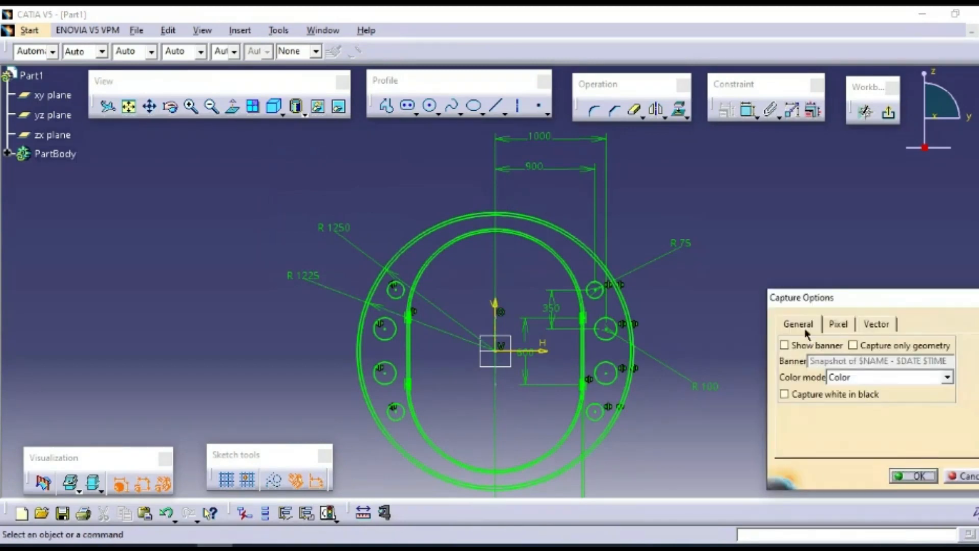
left_click(842, 326)
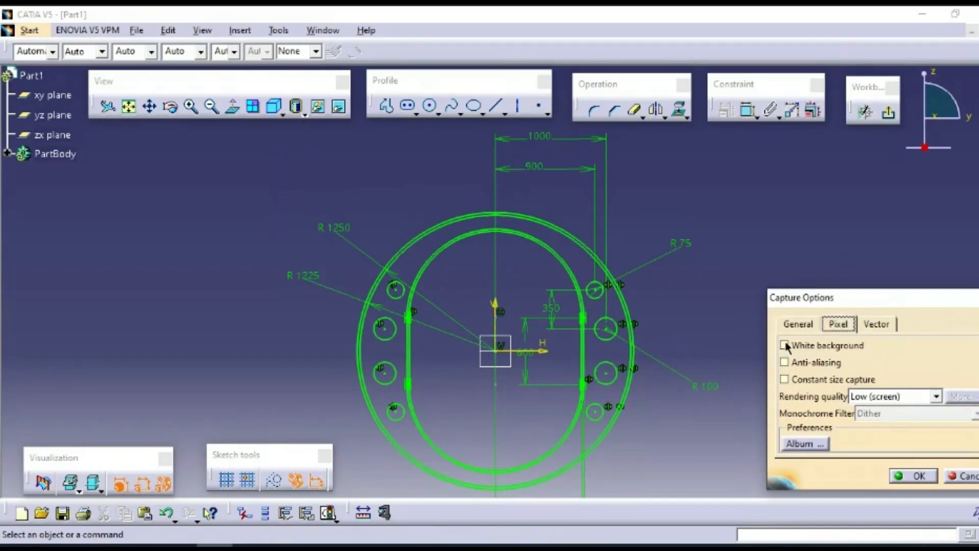
left_click(913, 475)
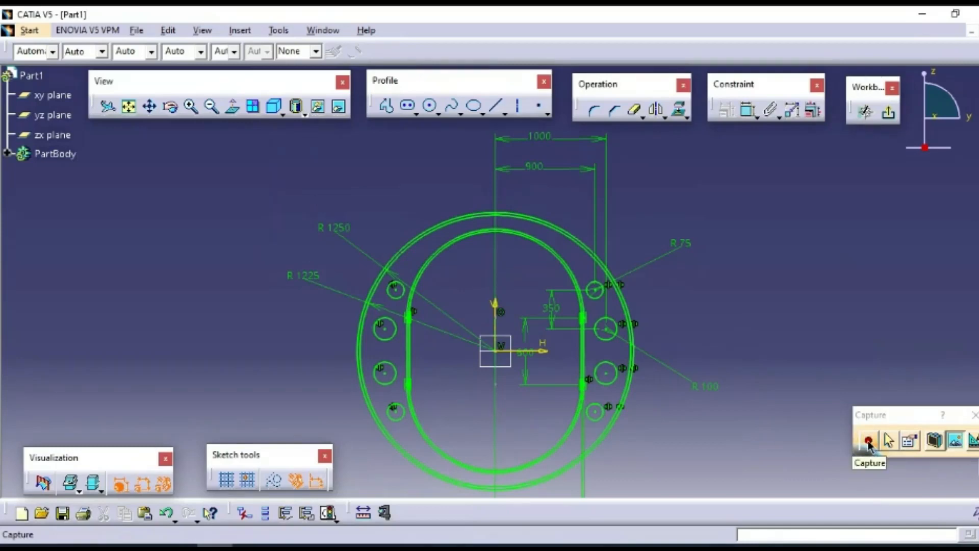
left_click(868, 441)
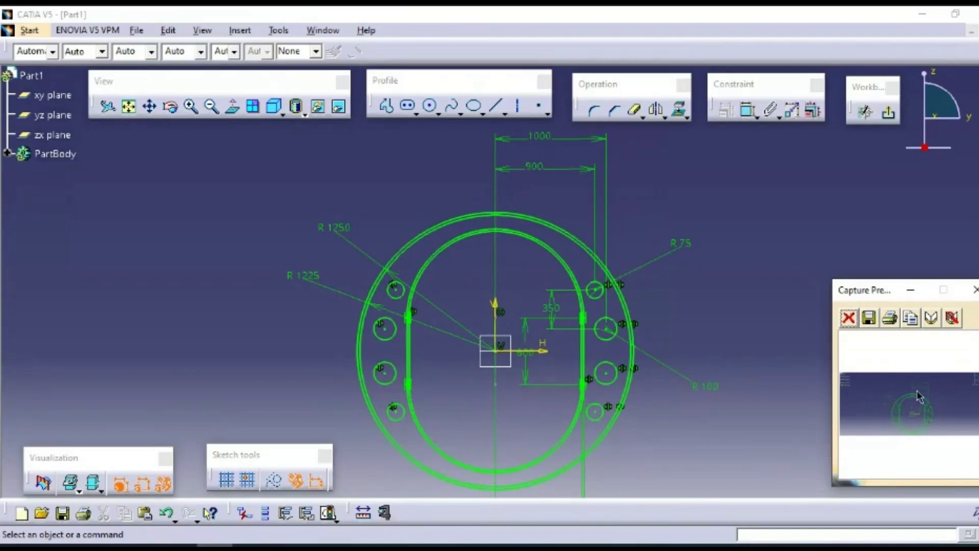
left_click(975, 289)
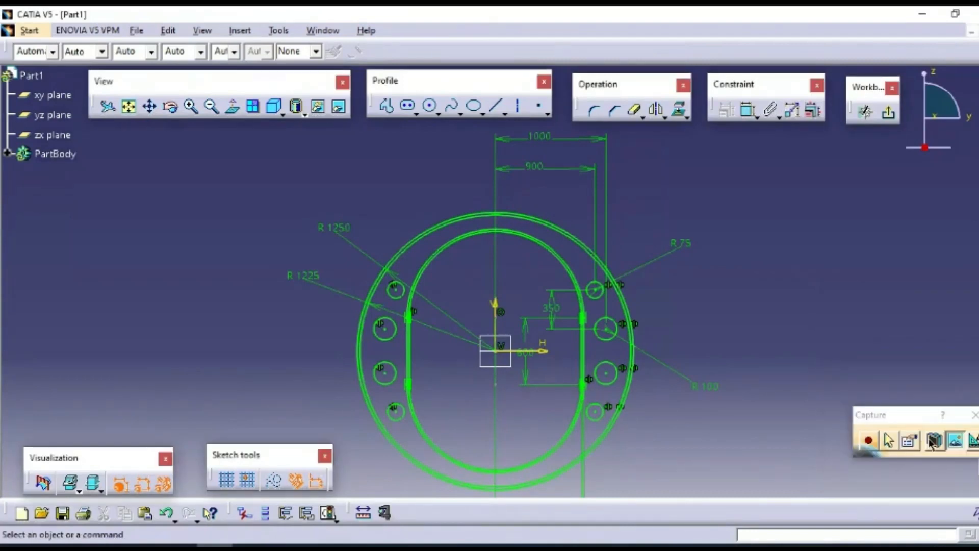
Step: Configure the pixel capture options with a white background and Highest rendering quality
left_click(911, 447)
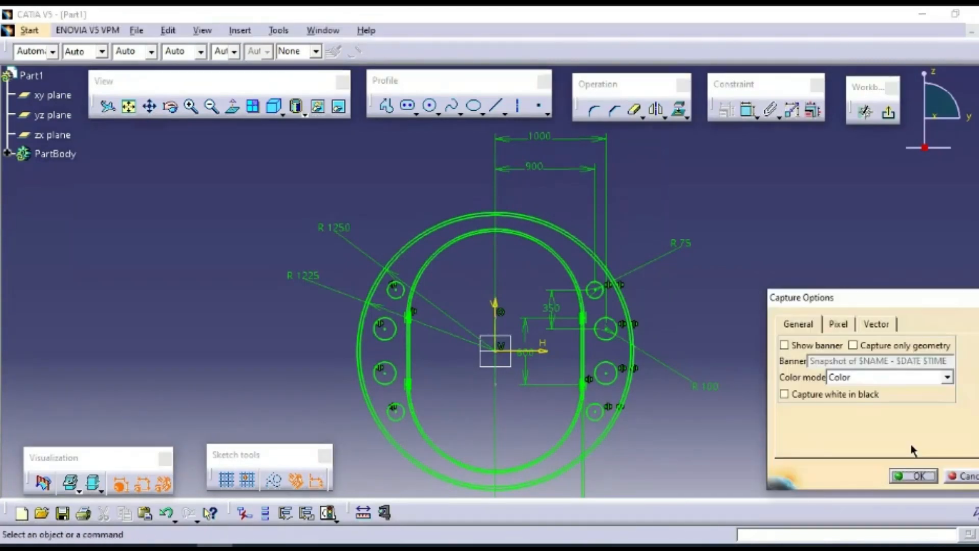
left_click(837, 327)
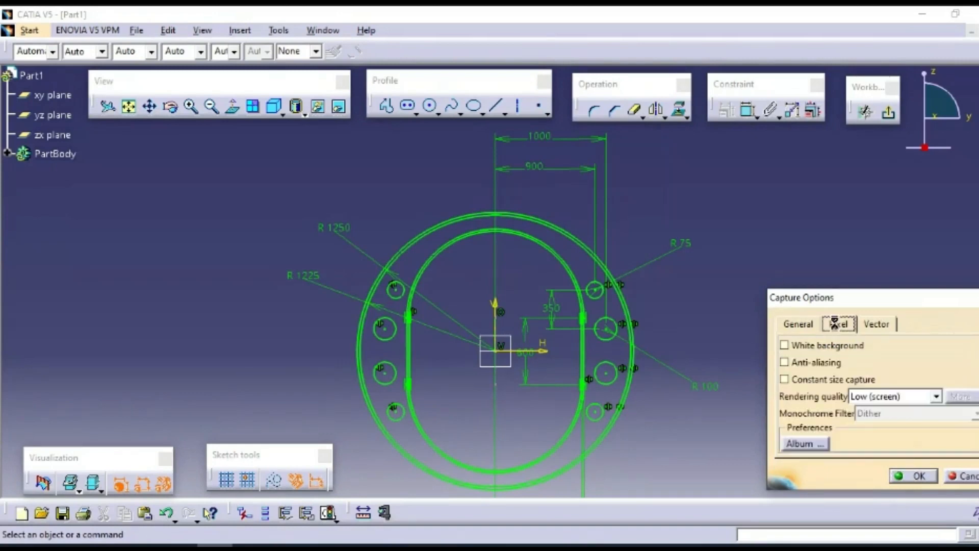
left_click(831, 346)
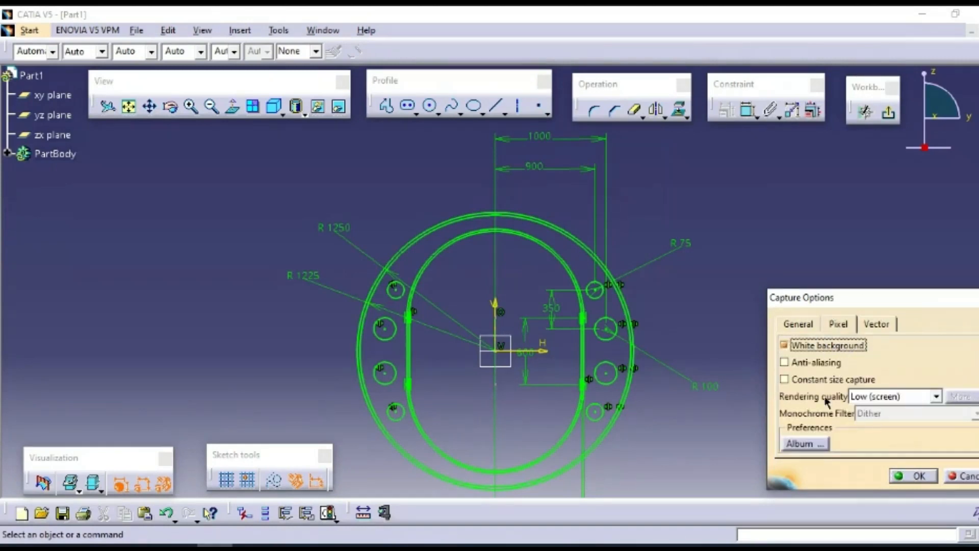
left_click(911, 401)
left_click(905, 434)
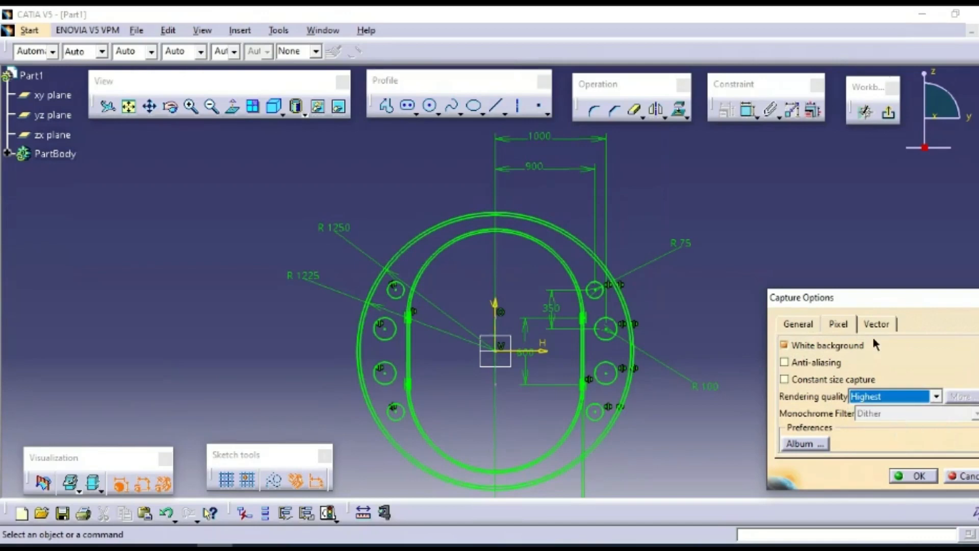
left_click(875, 326)
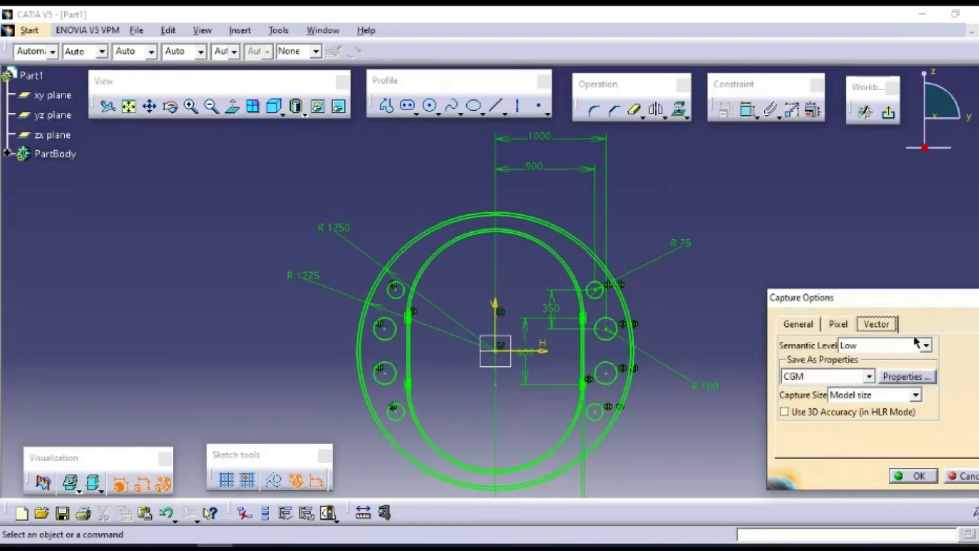
left_click(916, 478)
Step: Capture the sketch and save the image to the Desktop as 1.bmp in Windows Bitmap format, replacing the existing file
left_click(868, 440)
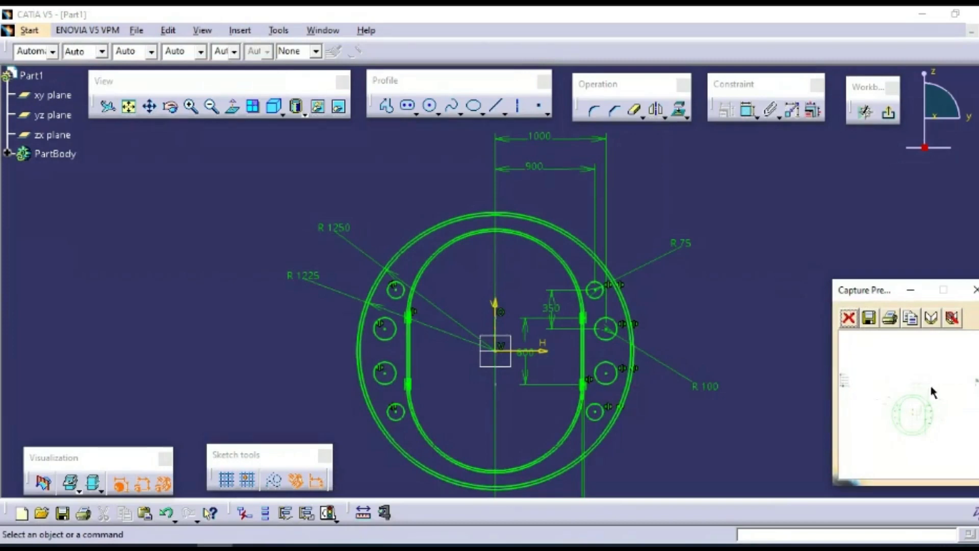
left_click(868, 317)
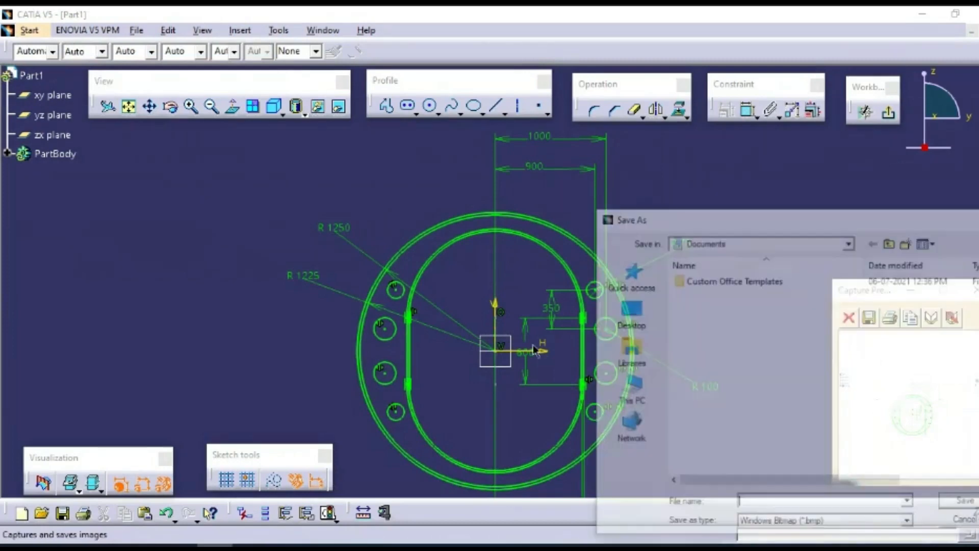
left_click(628, 312)
left_click(809, 503)
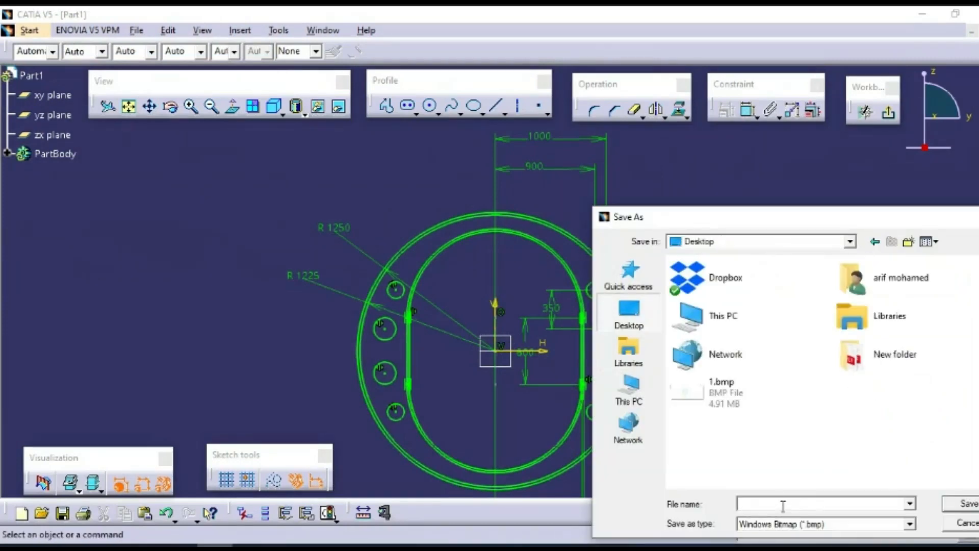
left_click(717, 388)
left_click(961, 505)
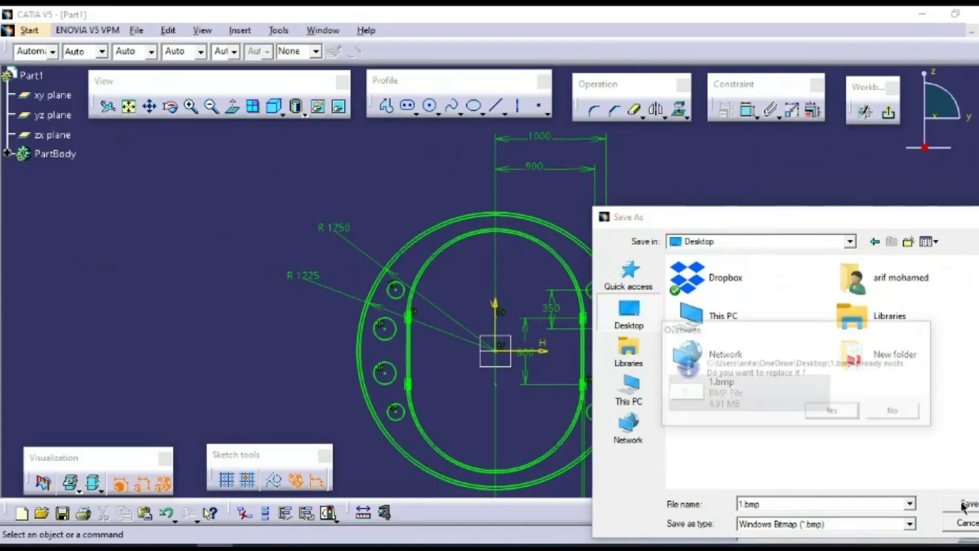
left_click(837, 418)
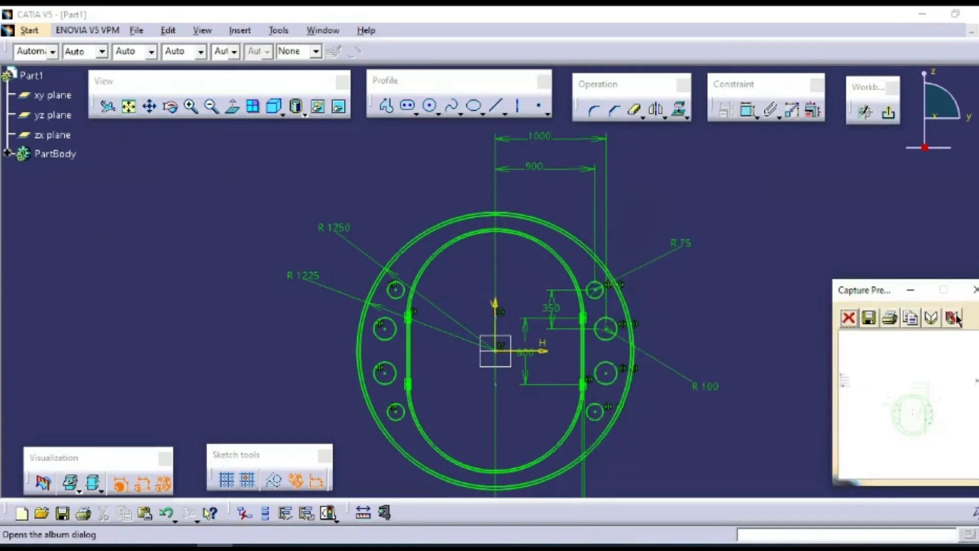
left_click(975, 290)
Step: View the saved 1.bmp in Photos and switch back to CATIA V5
left_click(921, 14)
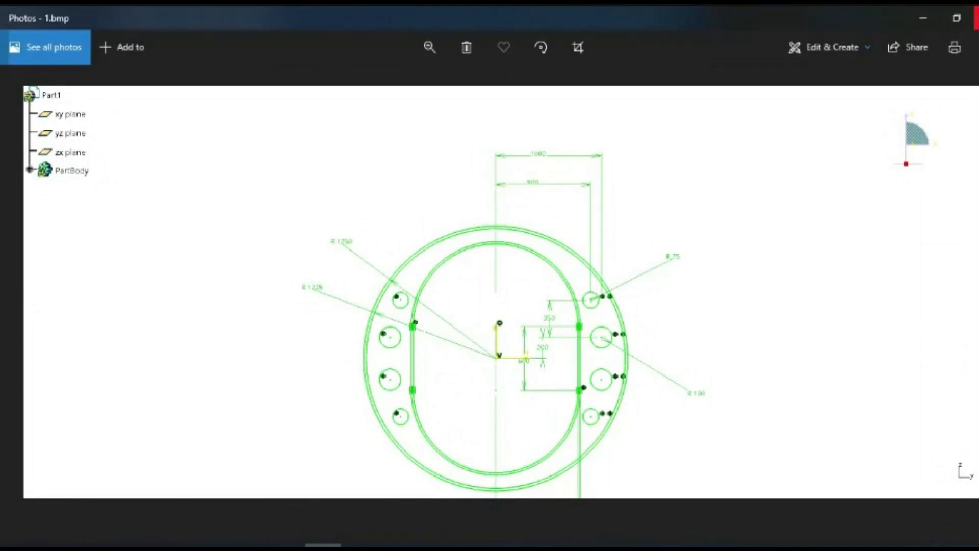
left_click(976, 17)
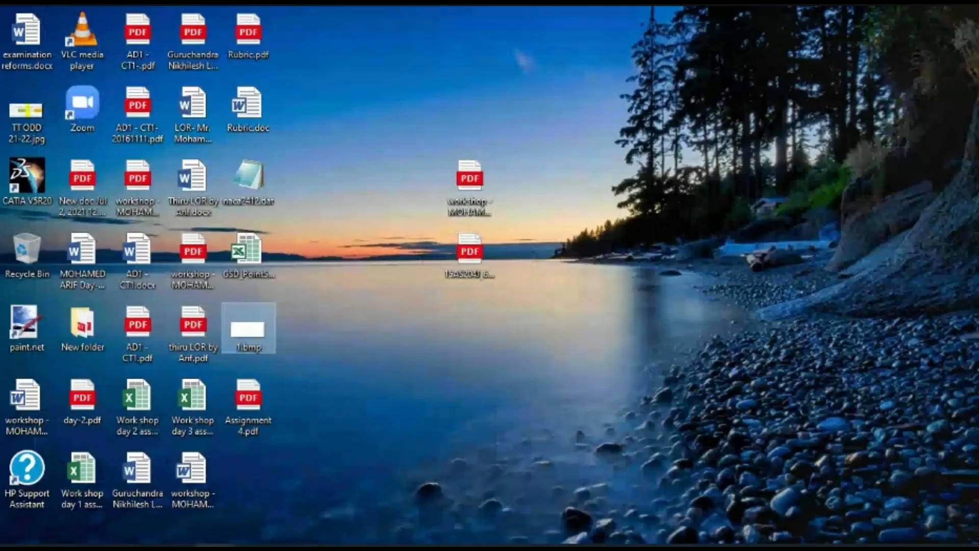
left_click(214, 545)
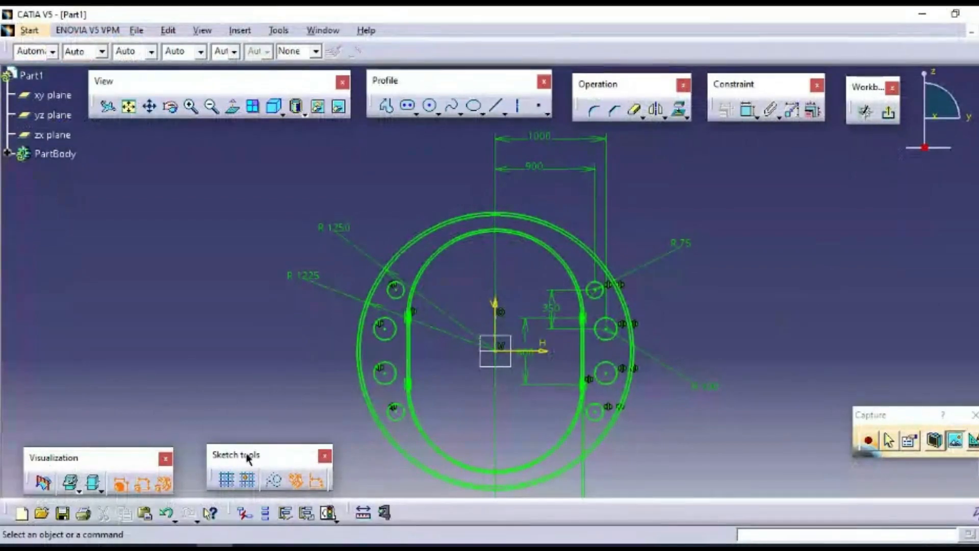
Step: Display the sketch grid and draw a grid-snapped rectangle outside the bulkhead beside the R75 label, starting at about H 2500 mm, V 790 mm
left_click_drag(239, 453, 233, 456)
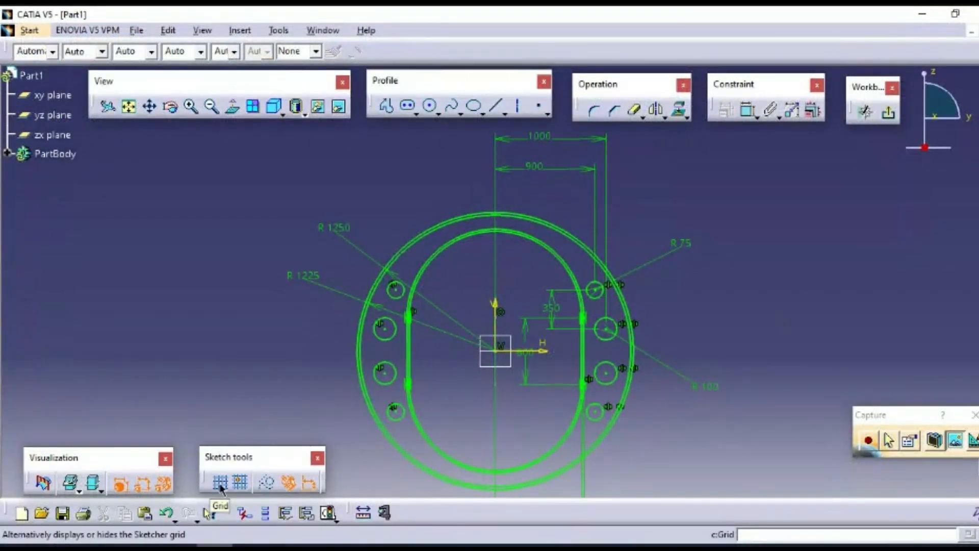
left_click(220, 485)
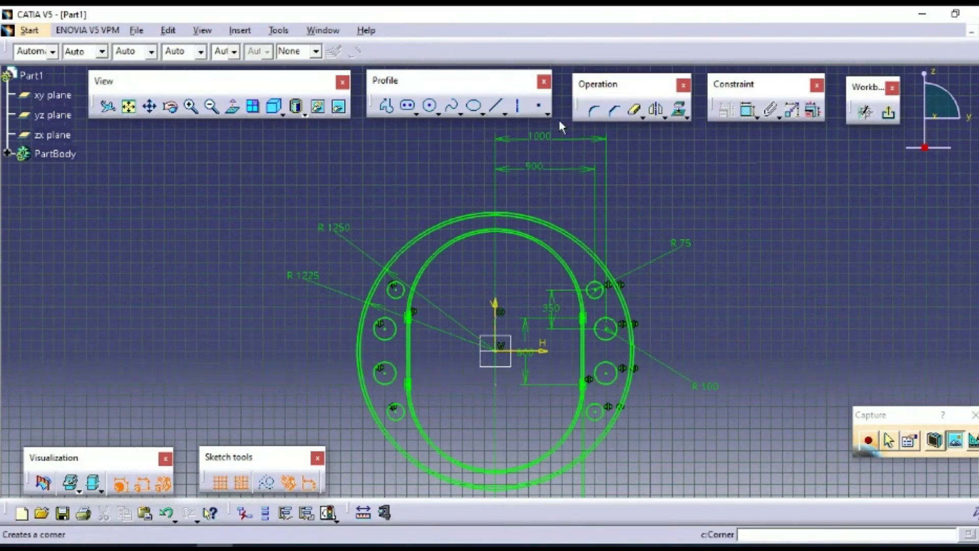
left_click(415, 114)
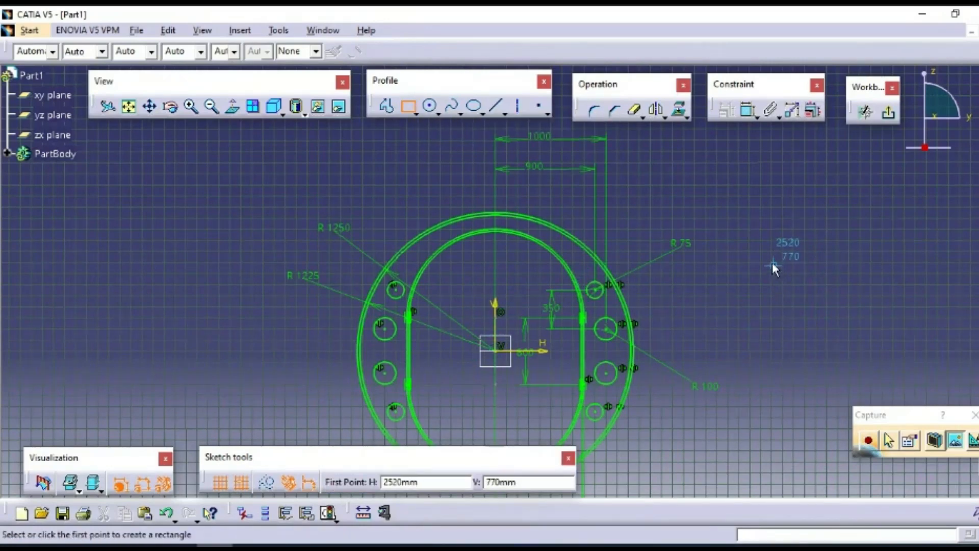
left_click(772, 264)
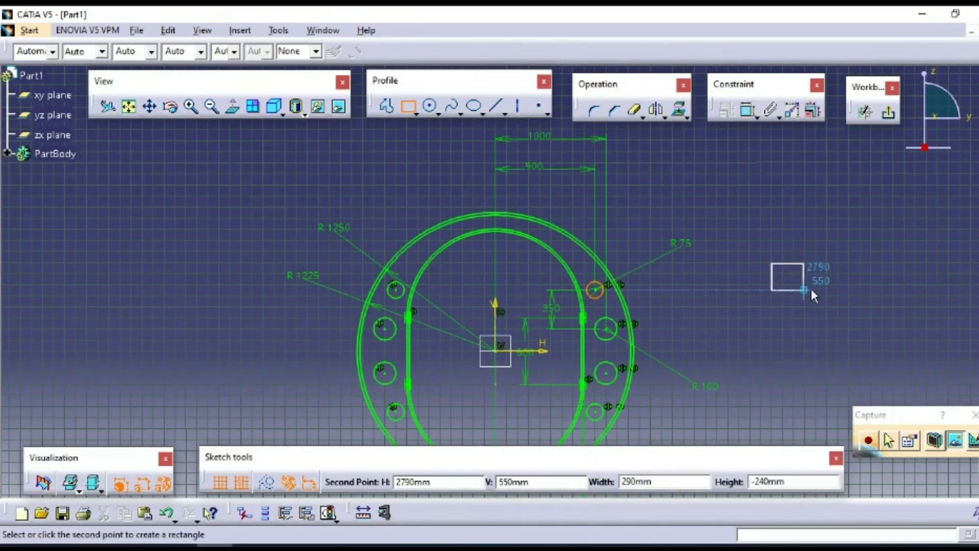
left_click(843, 312)
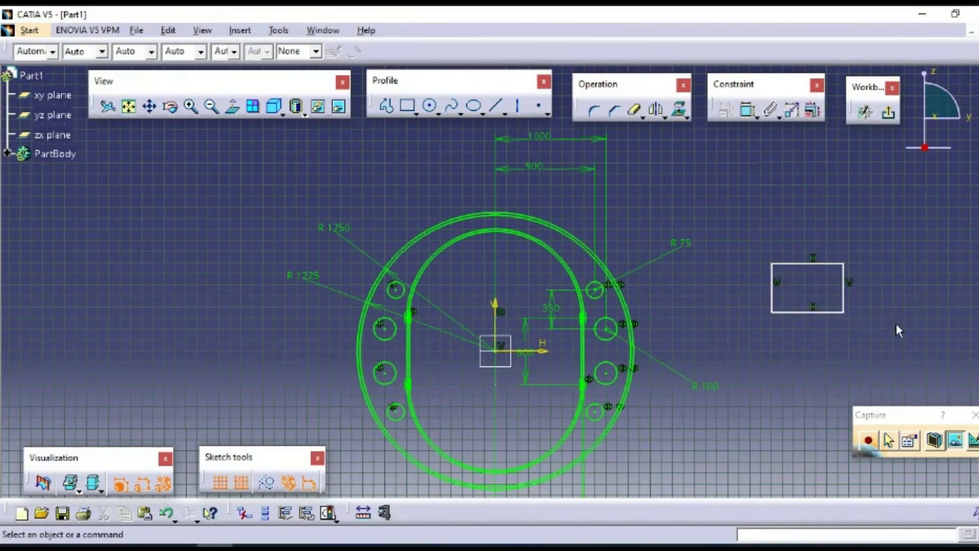
left_click(220, 483)
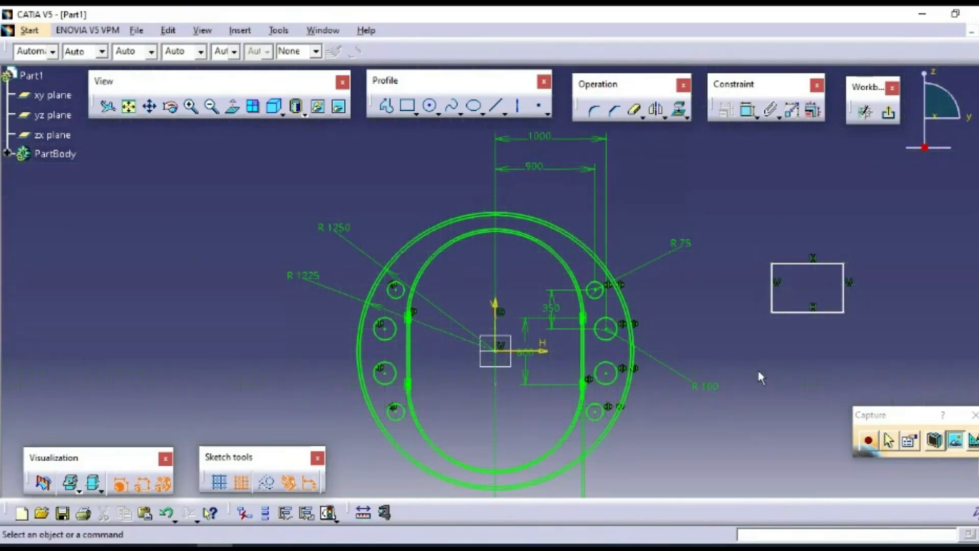
left_click(220, 482)
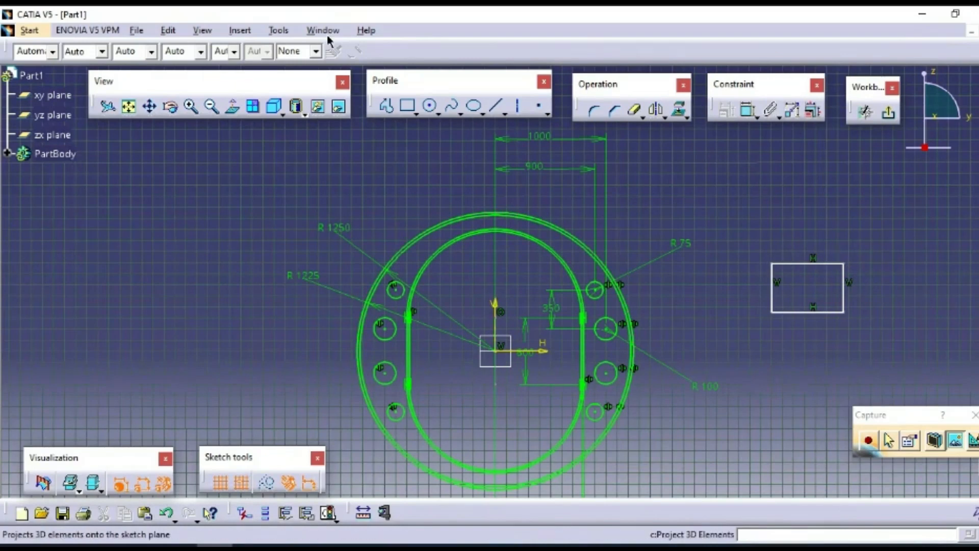
Step: With Snap to Point off, draw a rectangle on the bulkhead's opposite side with its lower edge on the H axis, and hide the grid
left_click(406, 107)
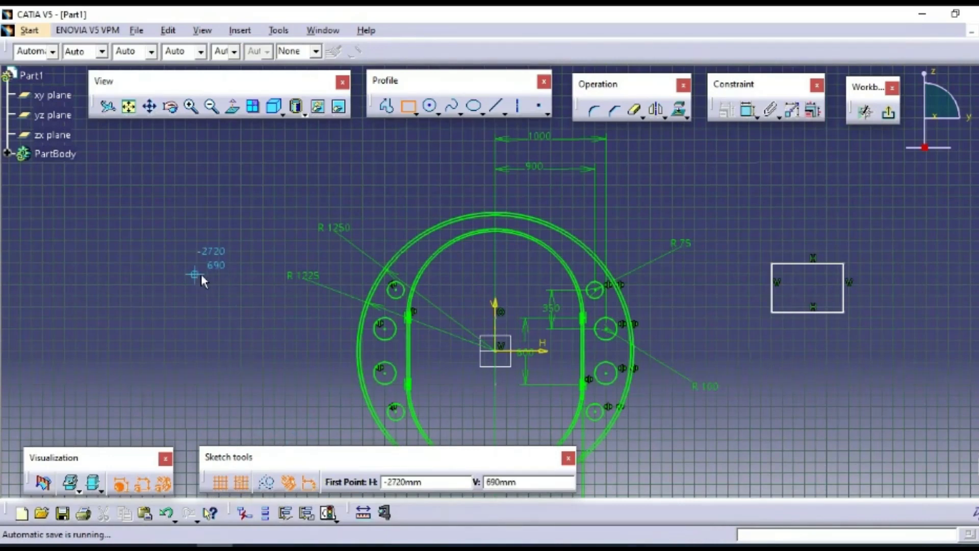
left_click(241, 486)
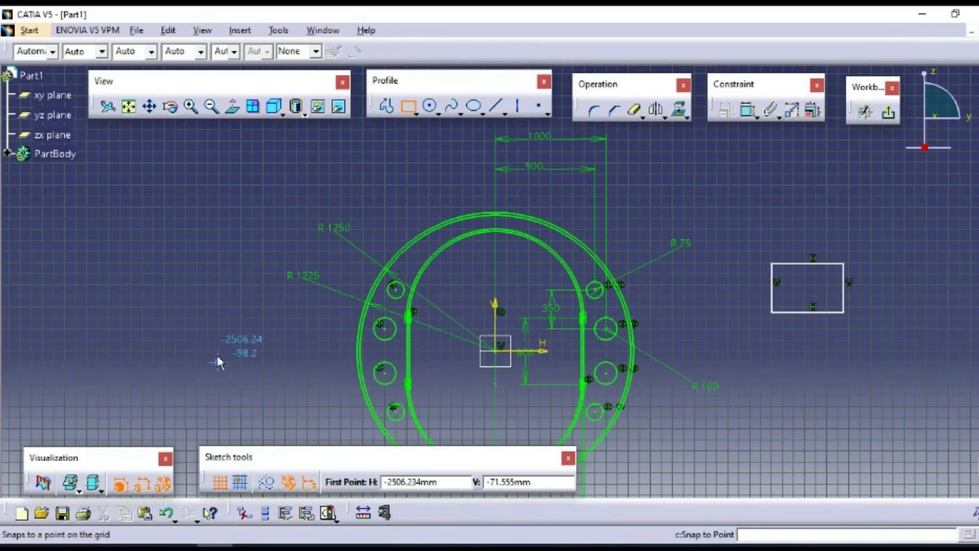
left_click(191, 298)
left_click(268, 350)
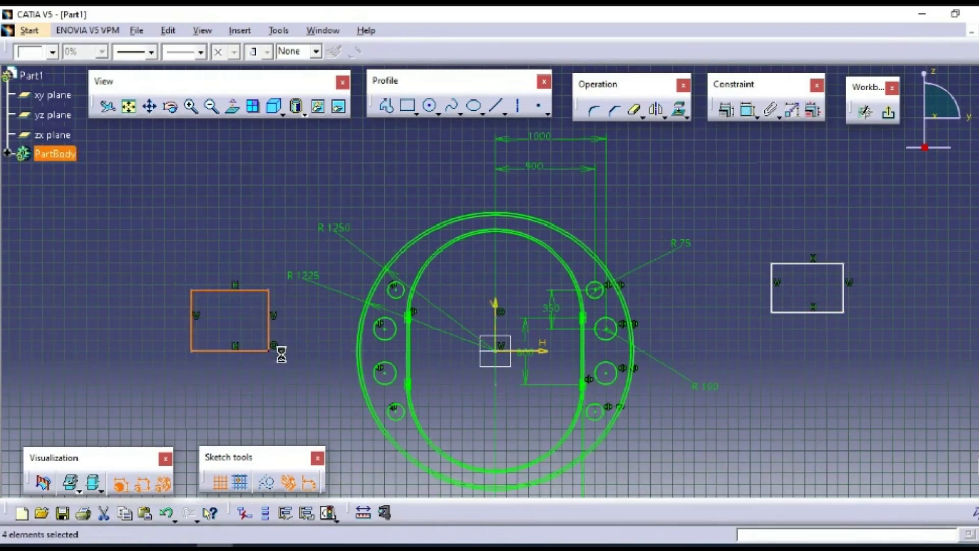
left_click(286, 394)
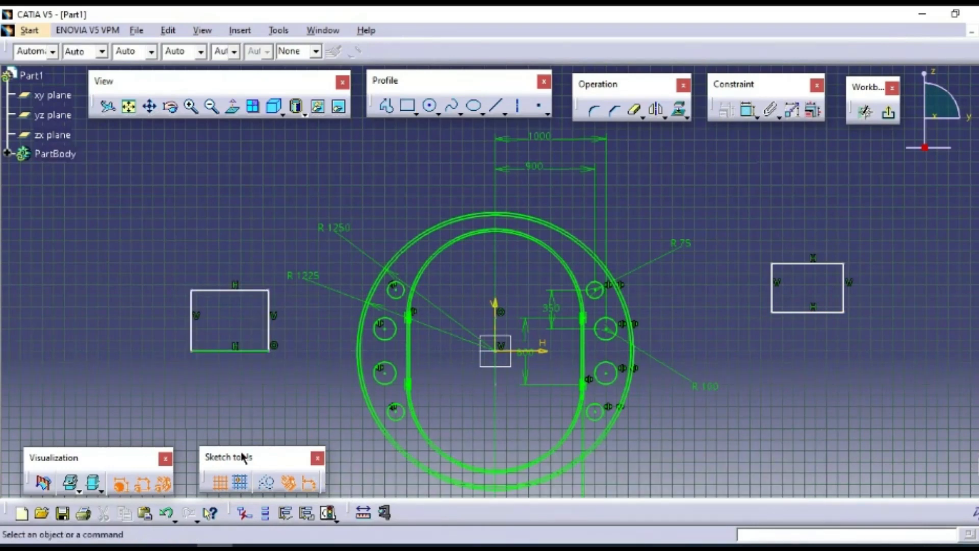
left_click(220, 484)
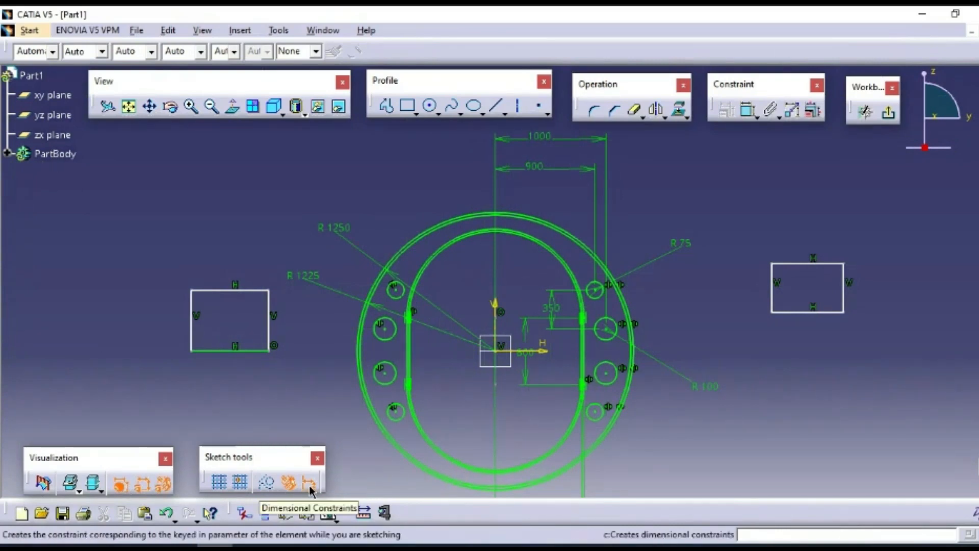
left_click_drag(293, 452, 259, 445)
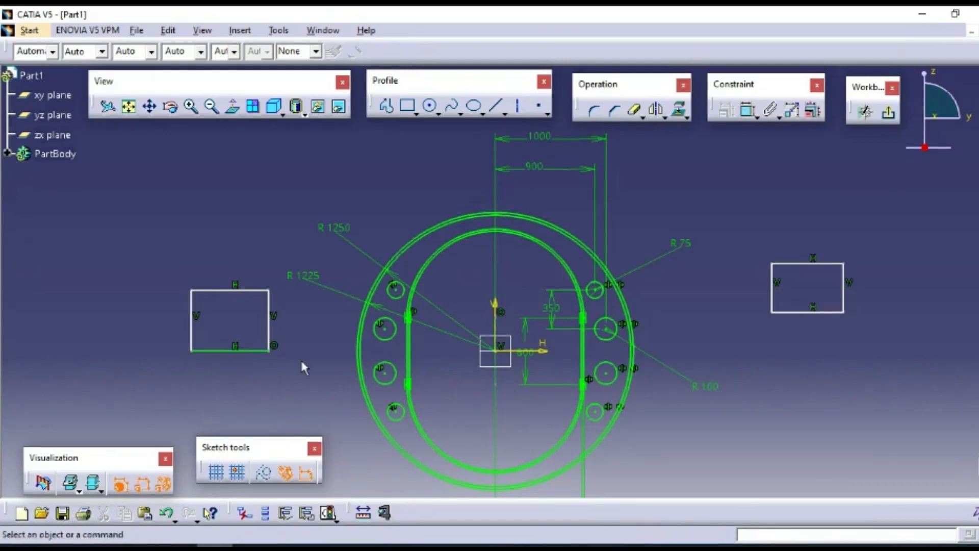
Step: Draw a rectangle outside the bulkhead, below the one beside the R 75 label, and check its vertical constraint
left_click(407, 105)
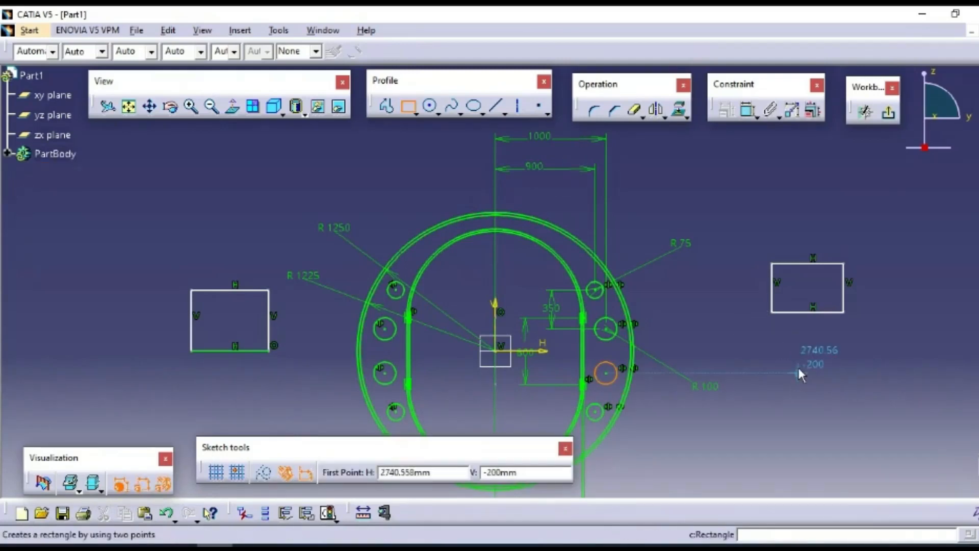
left_click(794, 362)
left_click(926, 431)
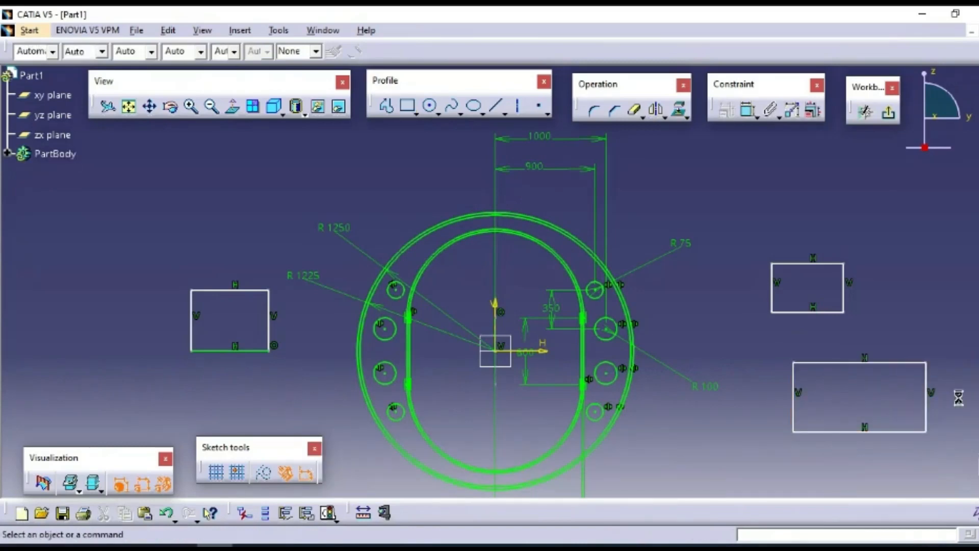
left_click(931, 392)
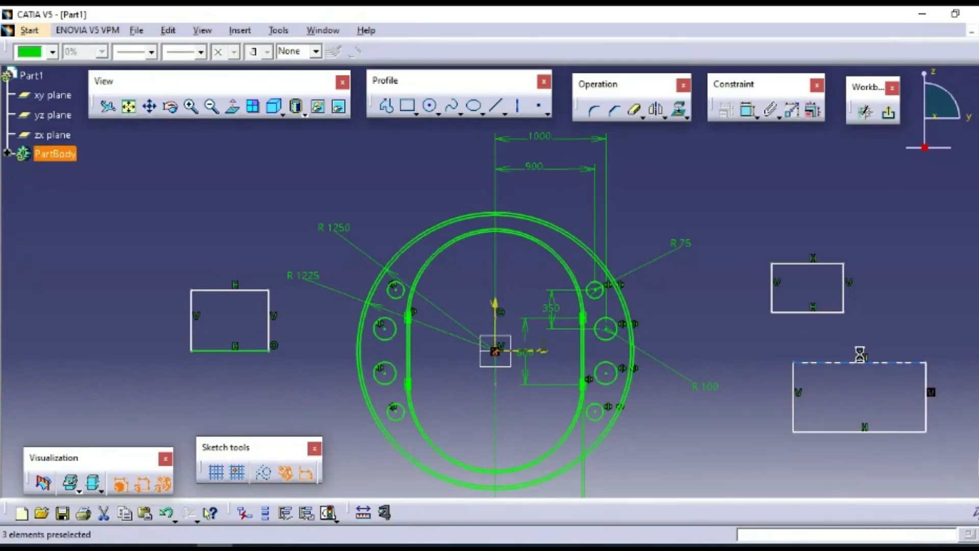
left_click(921, 293)
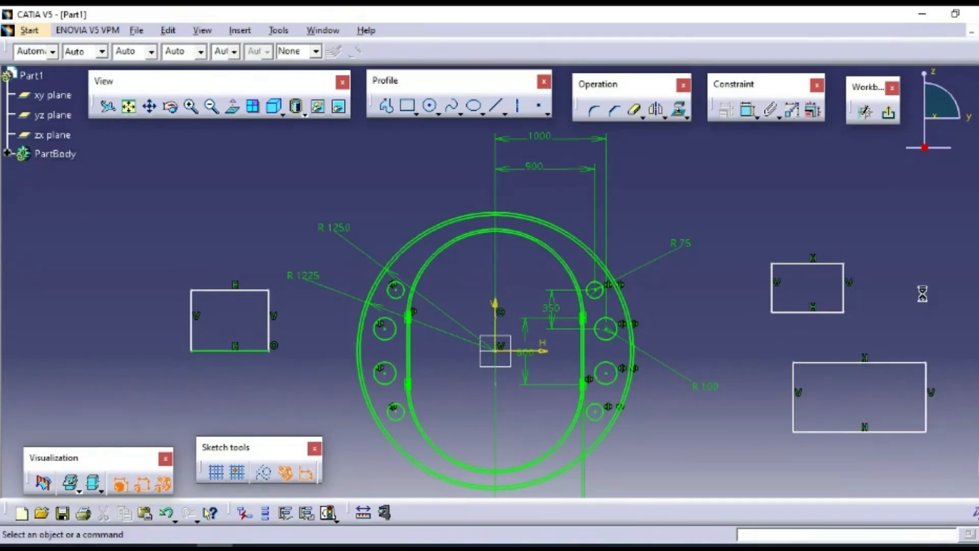
Step: Turn off automatic geometrical and dimensional constraint creation, and hide the sketch's geometrical and dimensional constraints
left_click(288, 472)
left_click(163, 483)
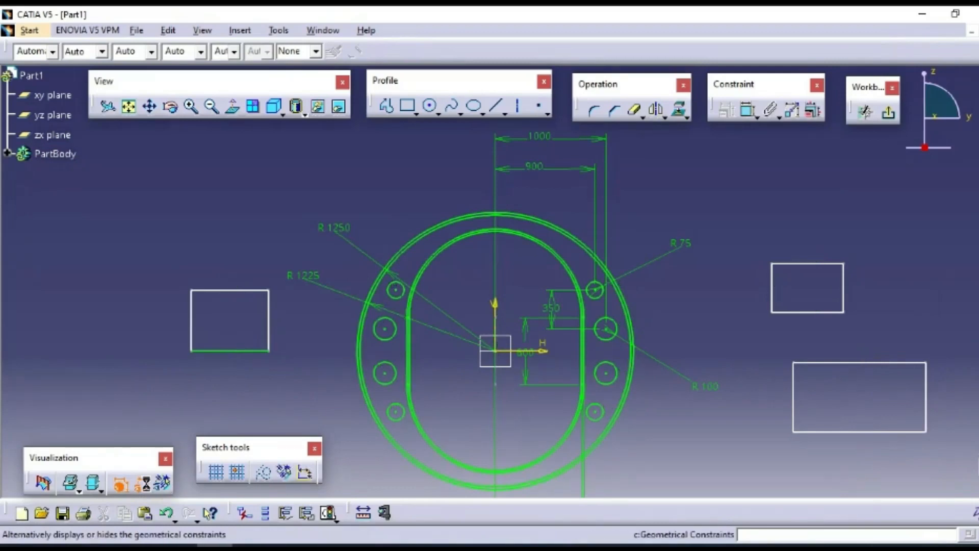
left_click(143, 482)
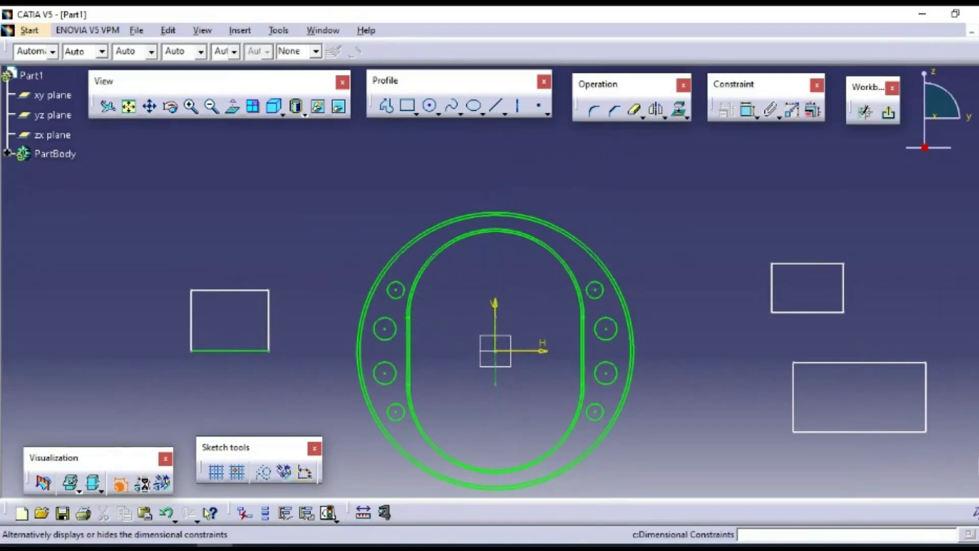
Step: Draw a rectangle above the one on the H axis, and move its upper corner nearest the bulkhead and the R 75-side rectangle's upper outer corner outward
left_click(407, 106)
left_click(236, 152)
left_click(349, 216)
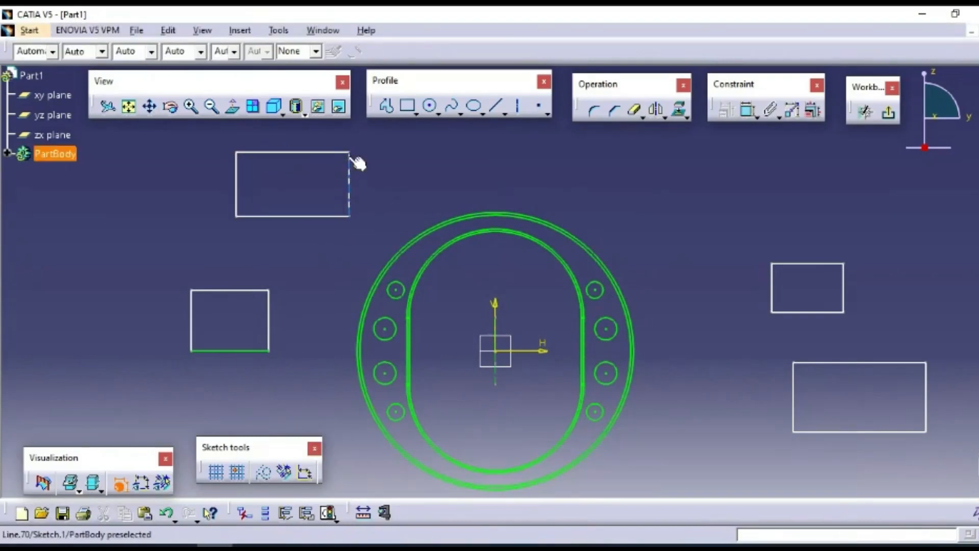
left_click_drag(349, 152, 377, 158)
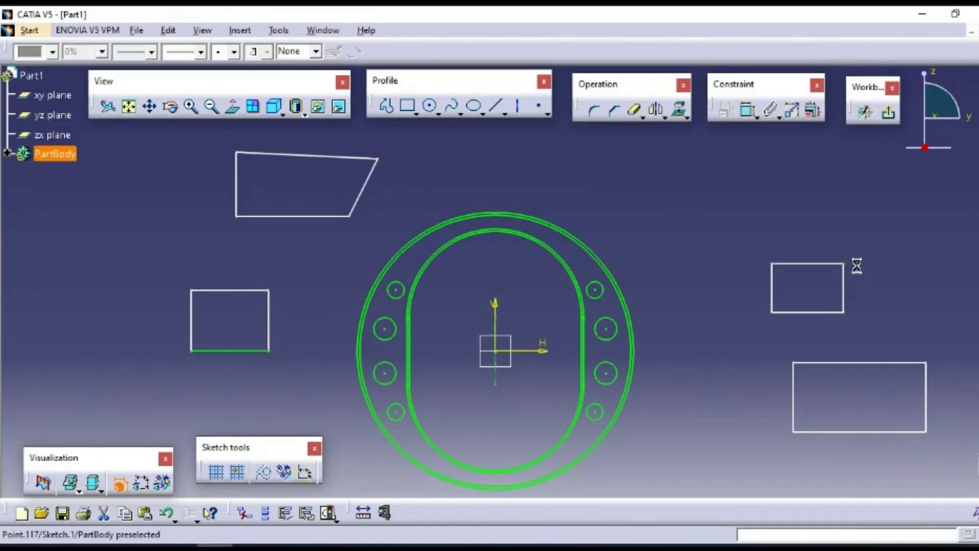
left_click_drag(844, 263, 887, 241)
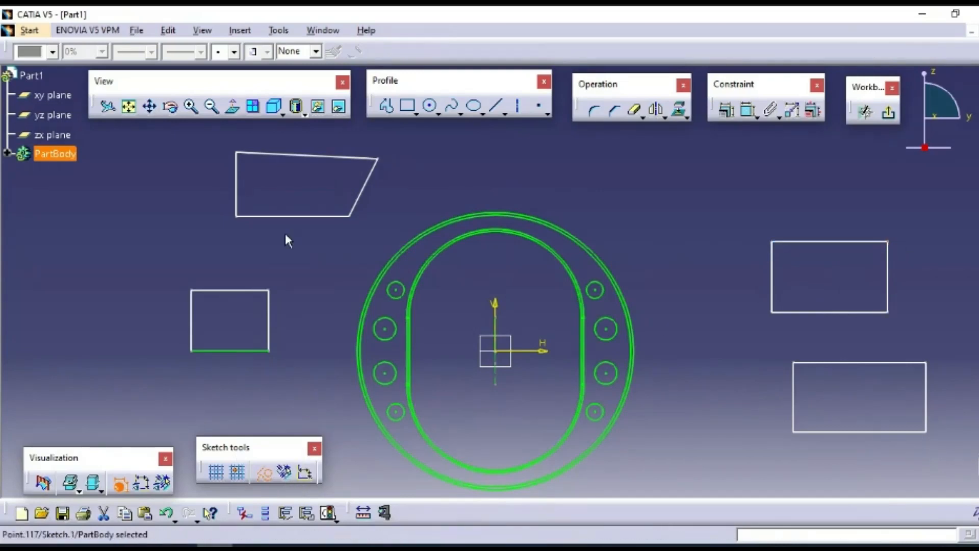
Step: Re-enable geometrical and dimensional constraint creation, and redisplay both constraint types with solver diagnostics on and construction mode off
left_click(285, 473)
left_click(305, 473)
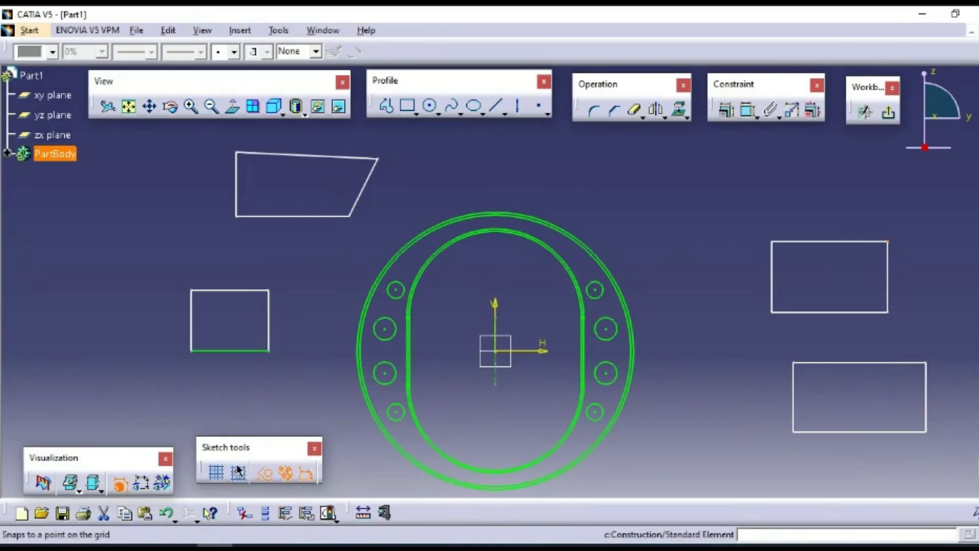
left_click(163, 482)
left_click(142, 483)
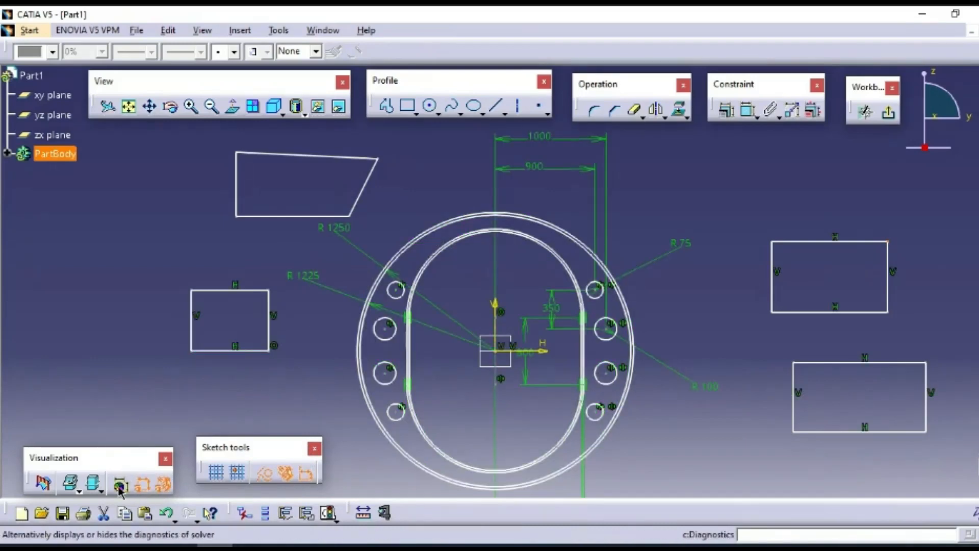
left_click(164, 482)
left_click(266, 477)
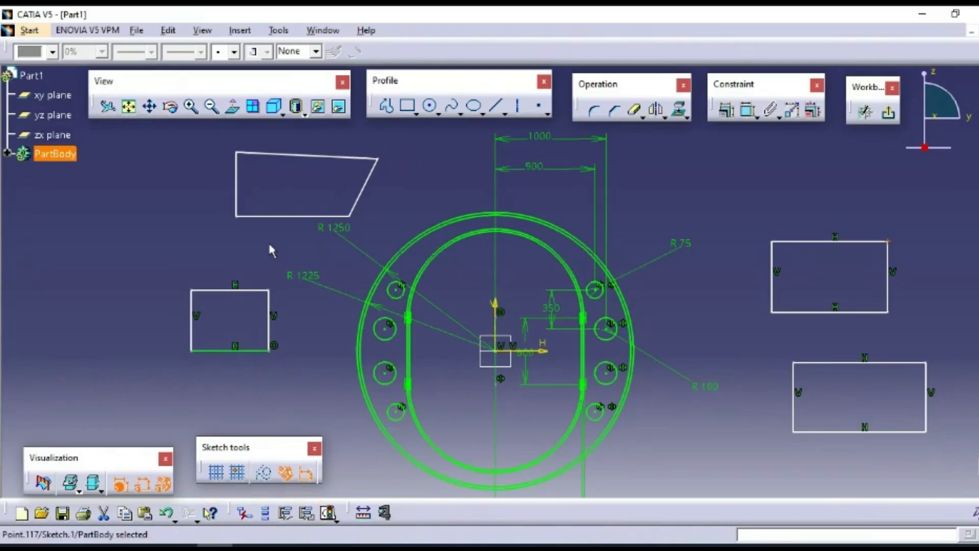
Step: Convert the lower edge of the rectangle on the H axis into a construction element
left_click(219, 352)
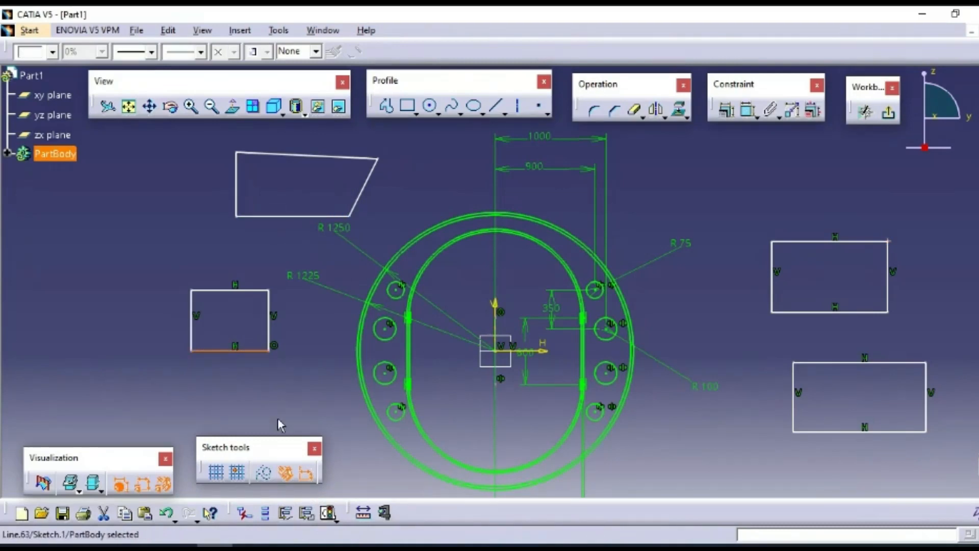
left_click(263, 472)
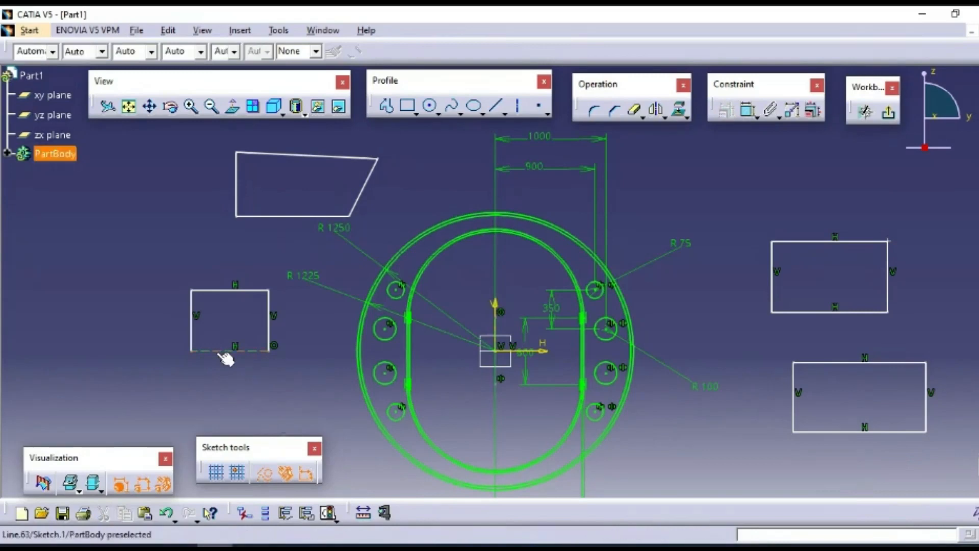
left_click(228, 390)
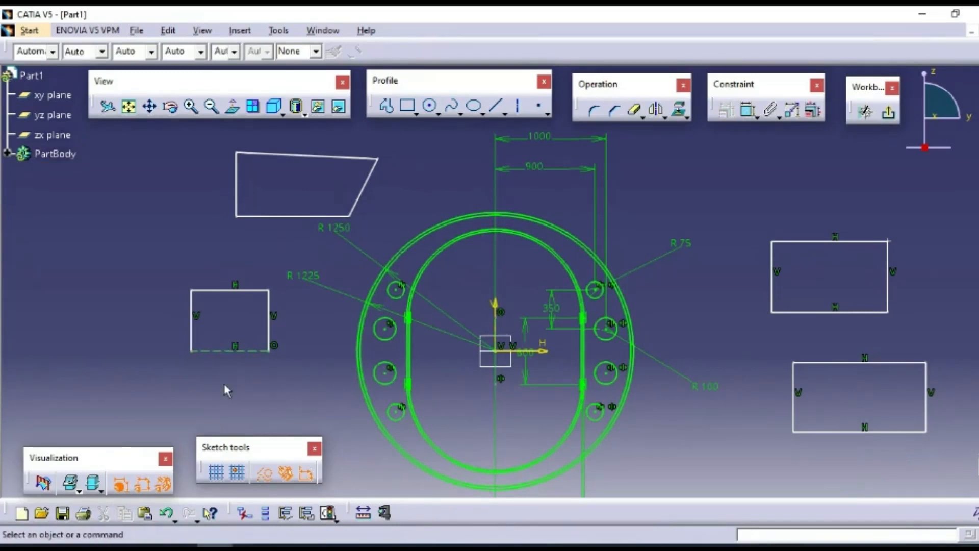
Step: Convert the same rectangle's vertical edge nearest the bulkhead to a construction element and back to a standard element
left_click(268, 329)
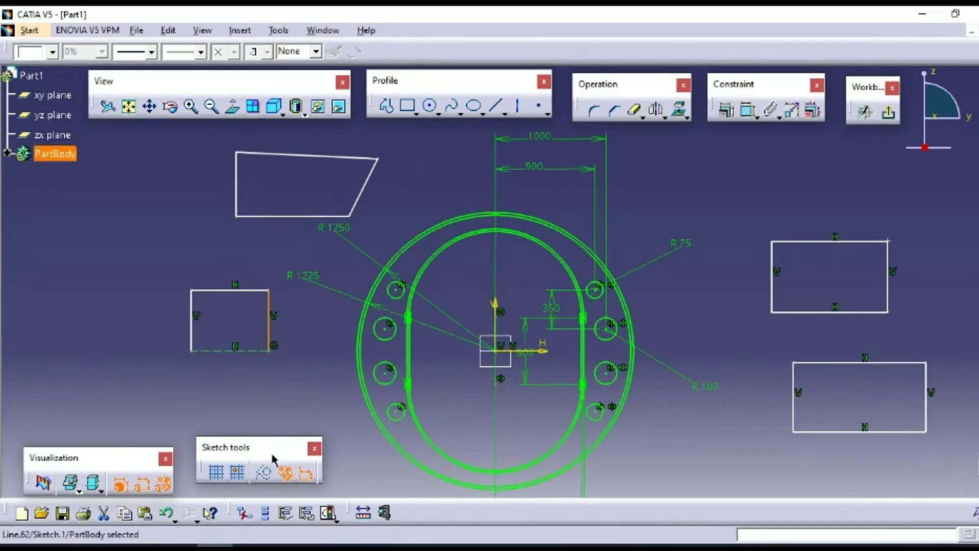
left_click(264, 477)
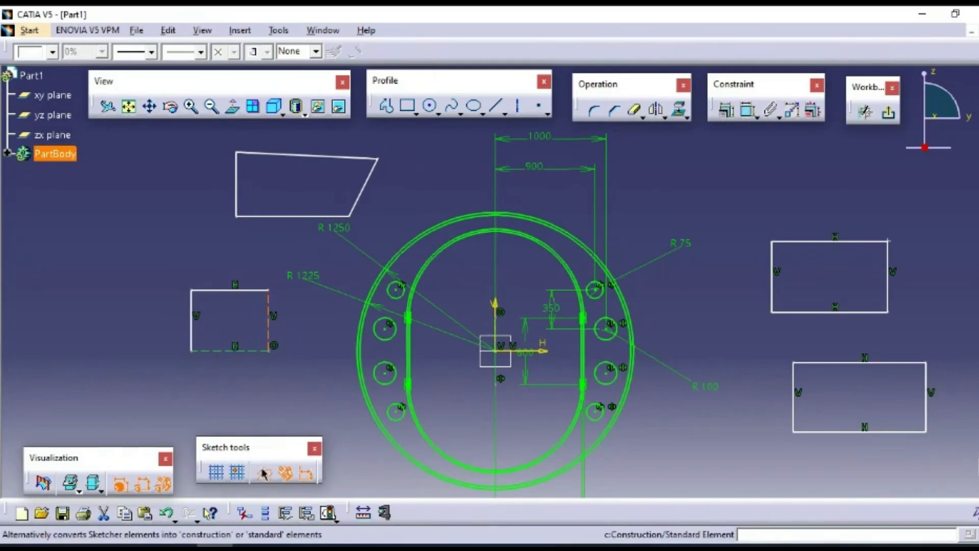
left_click(263, 478)
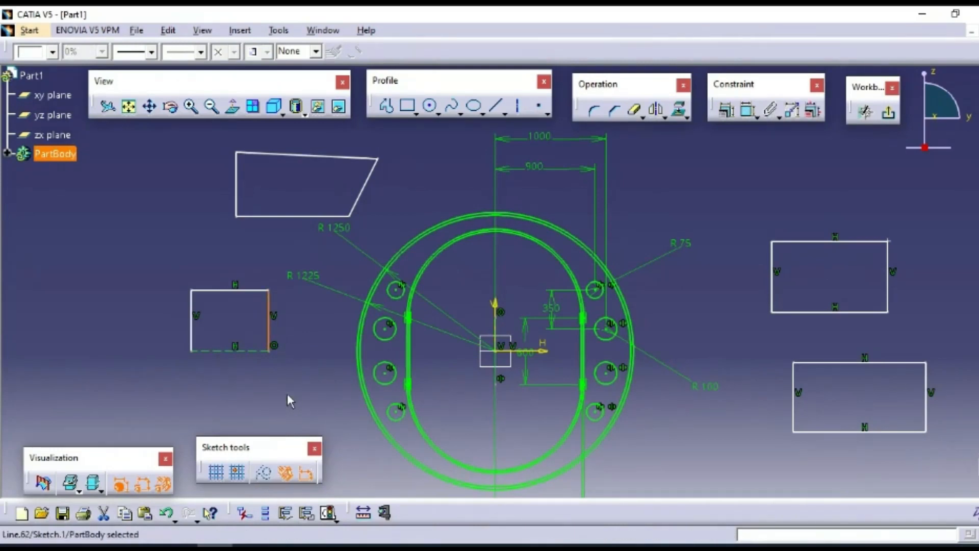
left_click(288, 400)
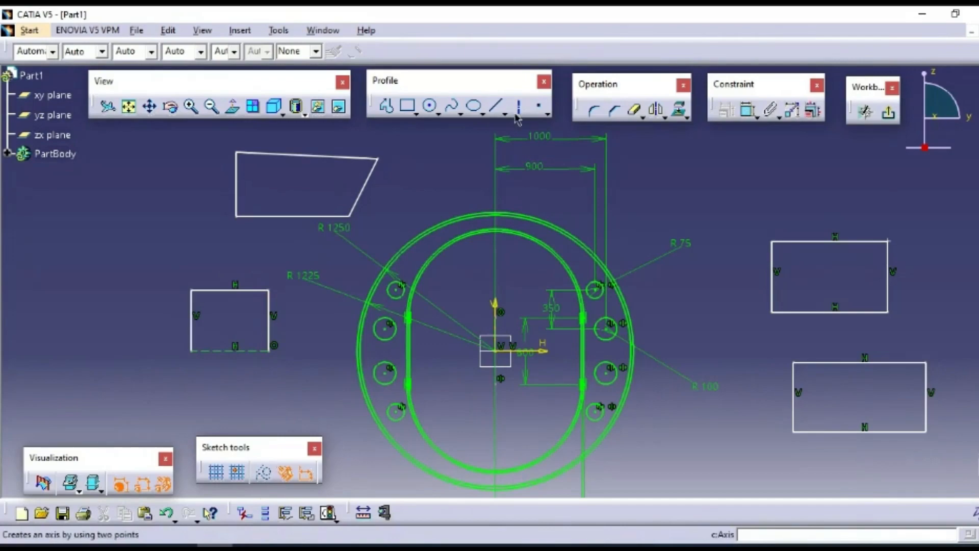